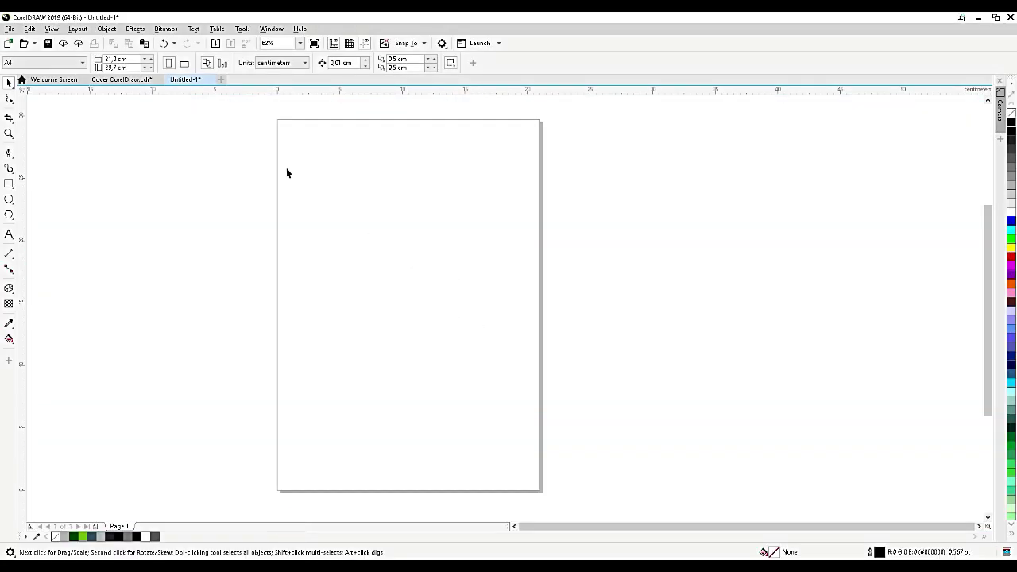
# - Switch the A4 page to landscape orientation and add the artistic text "A" on it
pyautogui.click(185, 64)
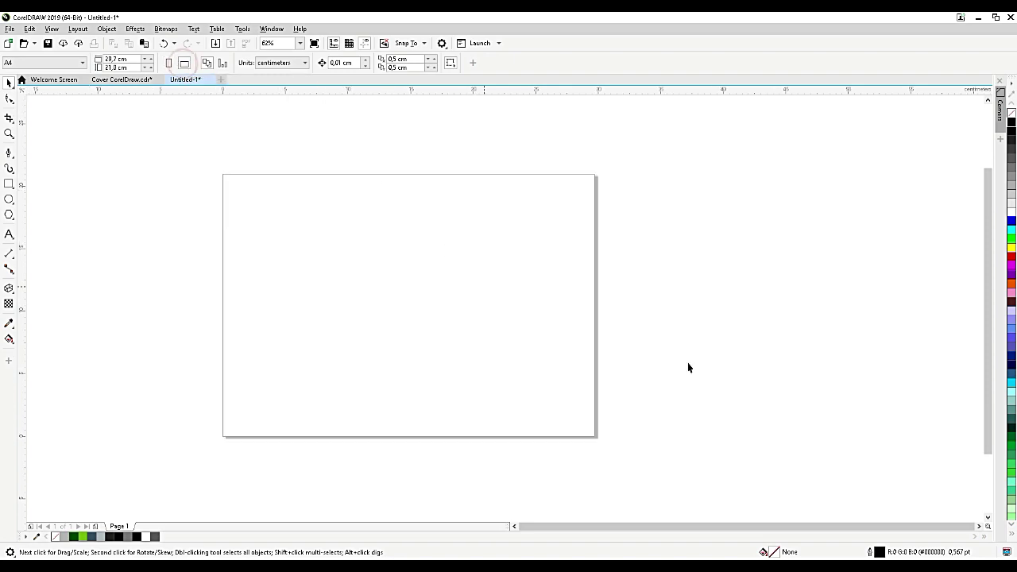
pyautogui.hotkey('shift', 'F4')
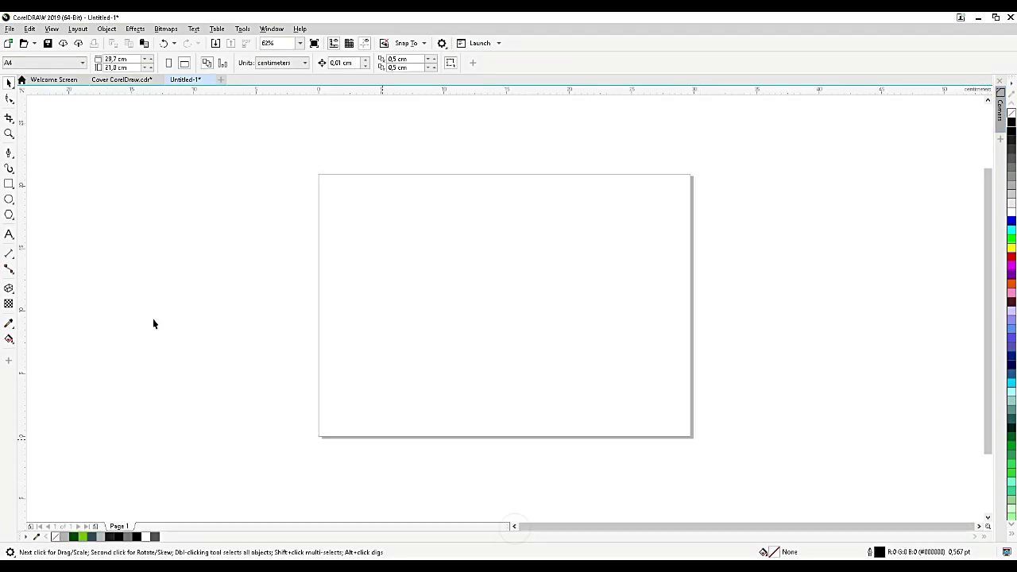
pyautogui.click(10, 235)
pyautogui.click(445, 264)
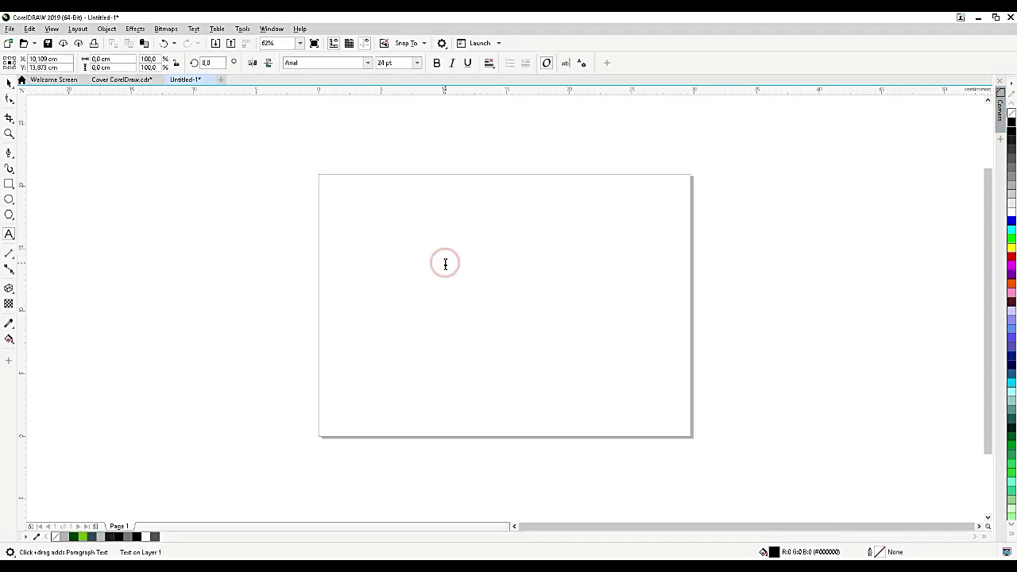
pyautogui.write('A')
# - Set the letter A in Montserrat ExtraBold and enlarge it to about 12.8 by 11 cm in the middle of the page
pyautogui.click(8, 83)
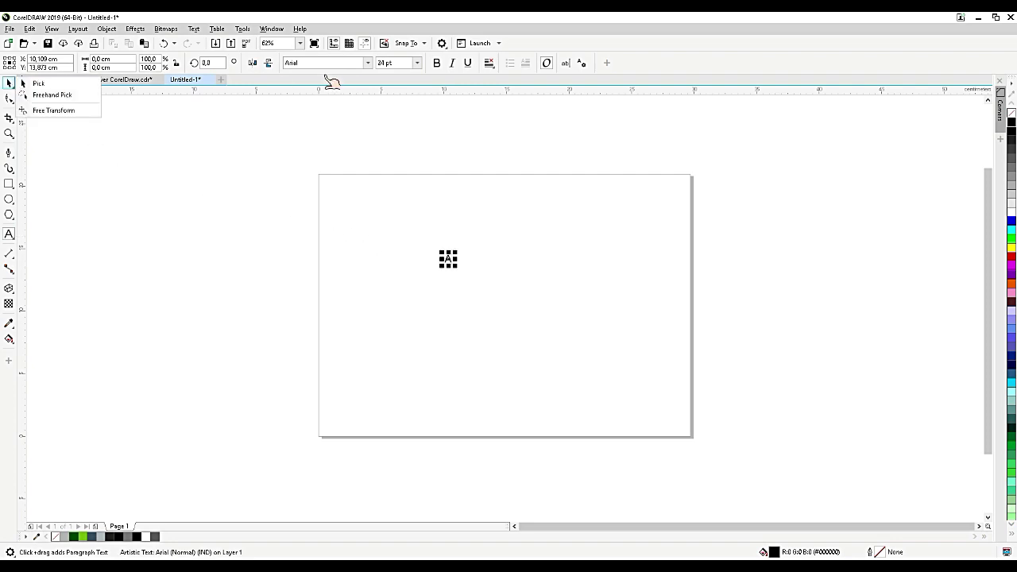
pyautogui.click(362, 64)
pyautogui.click(368, 62)
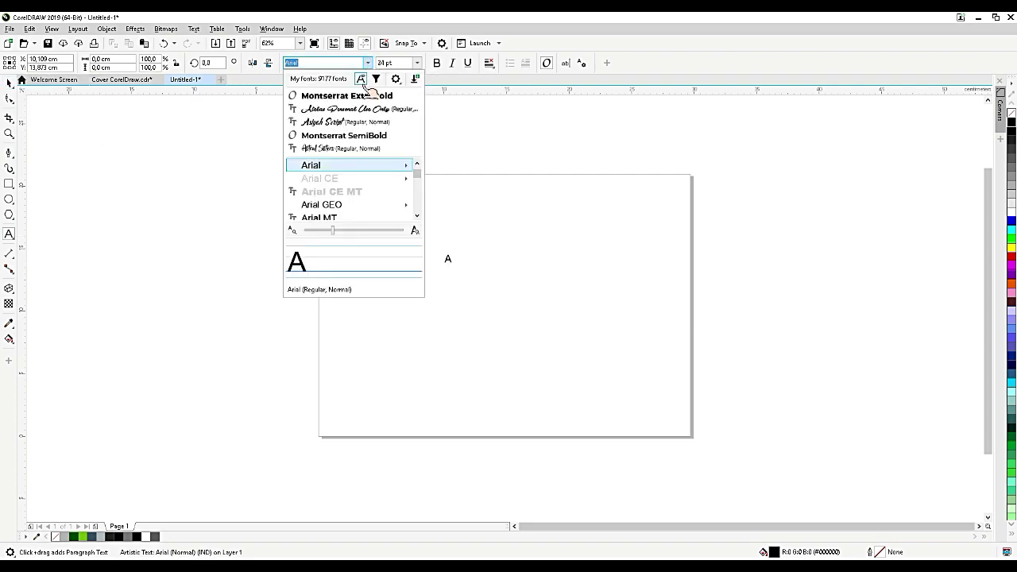
pyautogui.click(365, 96)
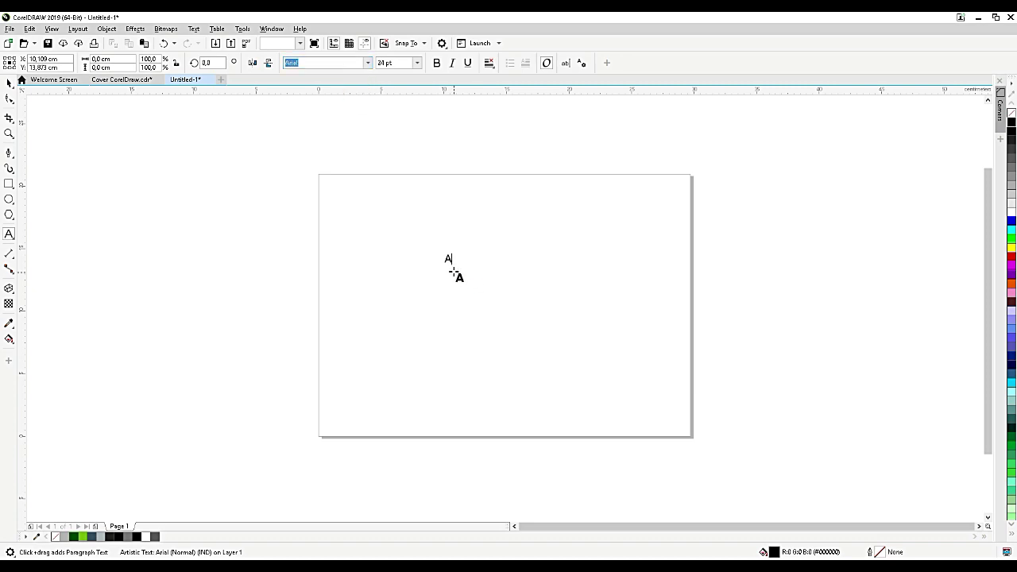
pyautogui.click(9, 83)
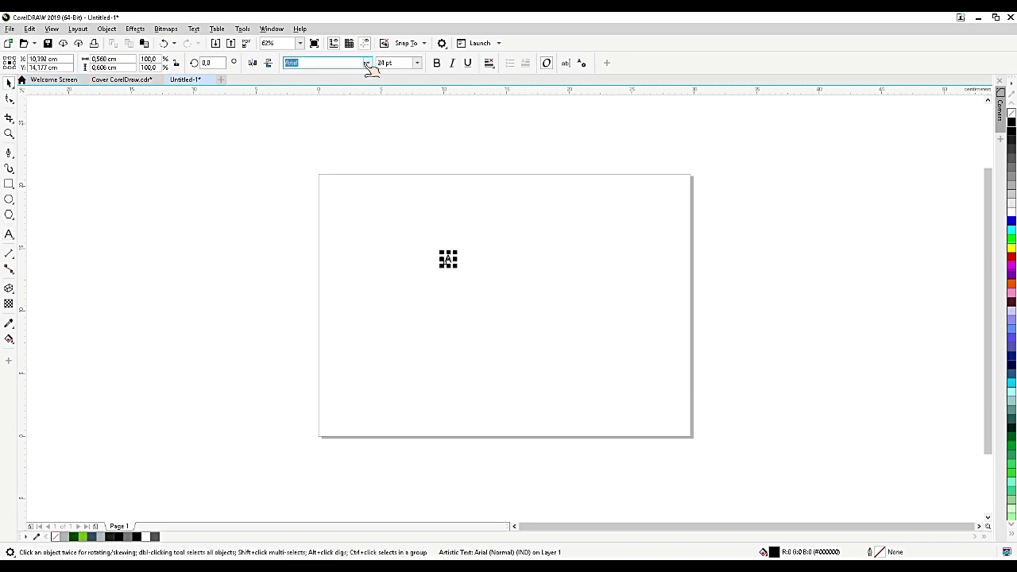
pyautogui.click(367, 63)
pyautogui.click(348, 93)
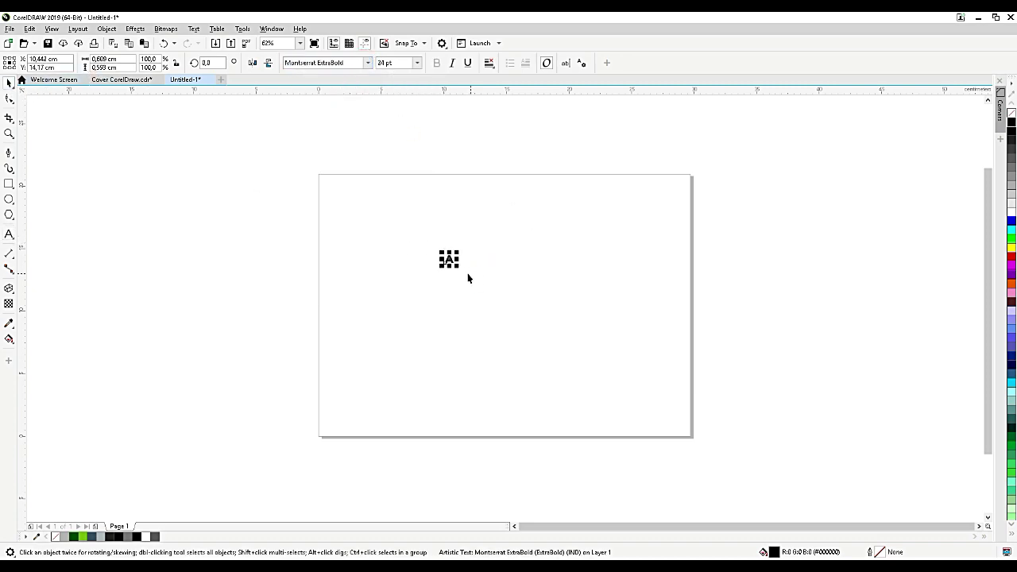
pyautogui.moveTo(460, 270); pyautogui.dragTo(539, 314)
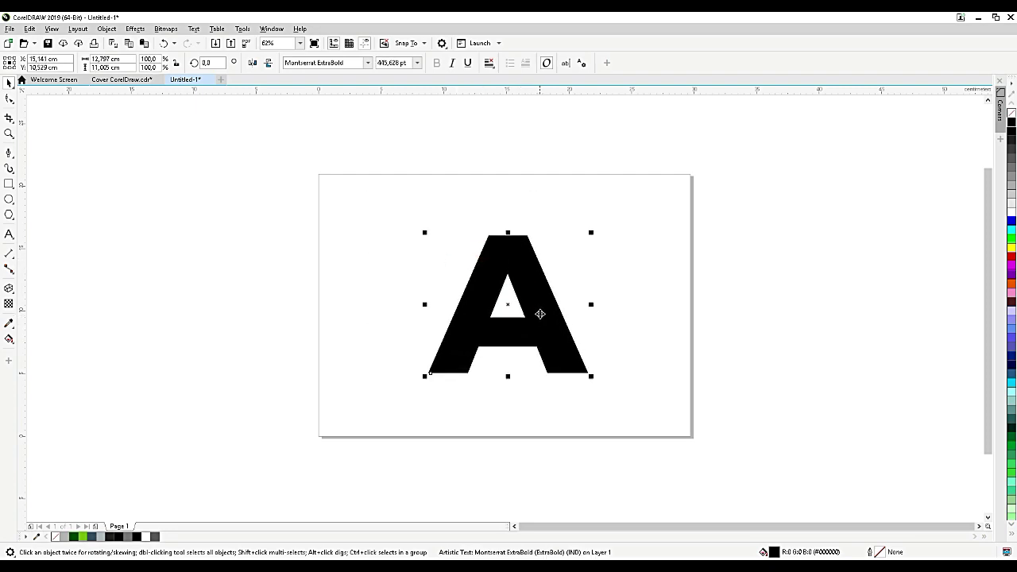
pyautogui.scroll(2, 540, 317)
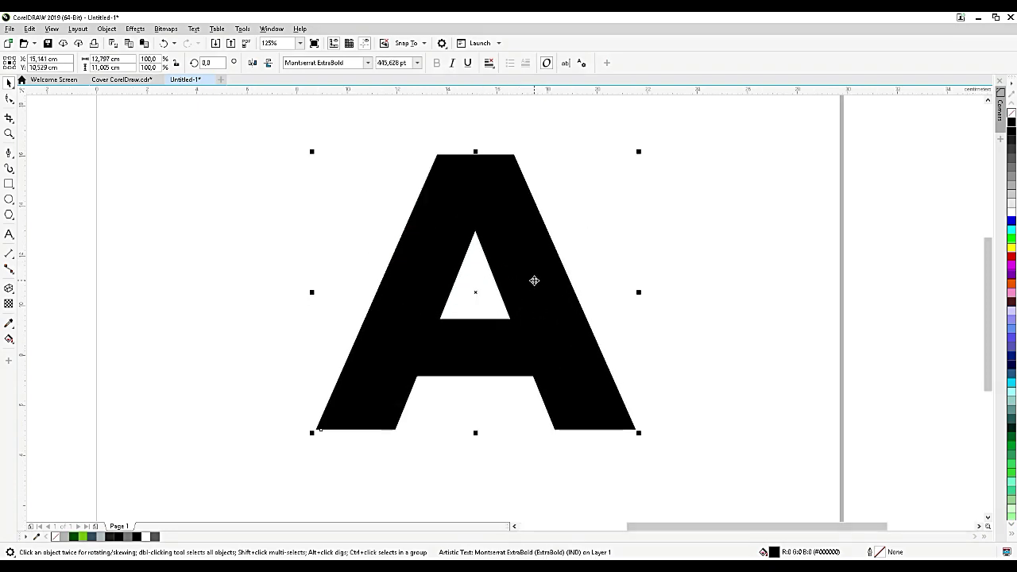
# - Skew the letter A vertically so its right side slopes slightly downward, and move it slightly up and to the right
pyautogui.click(534, 281)
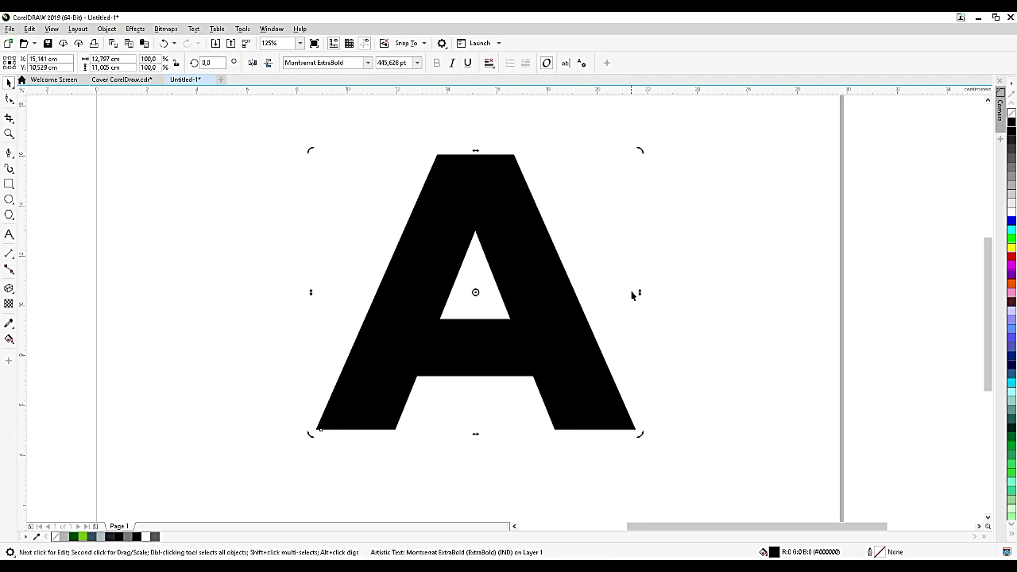
pyautogui.moveTo(639, 292); pyautogui.dragTo(639, 307)
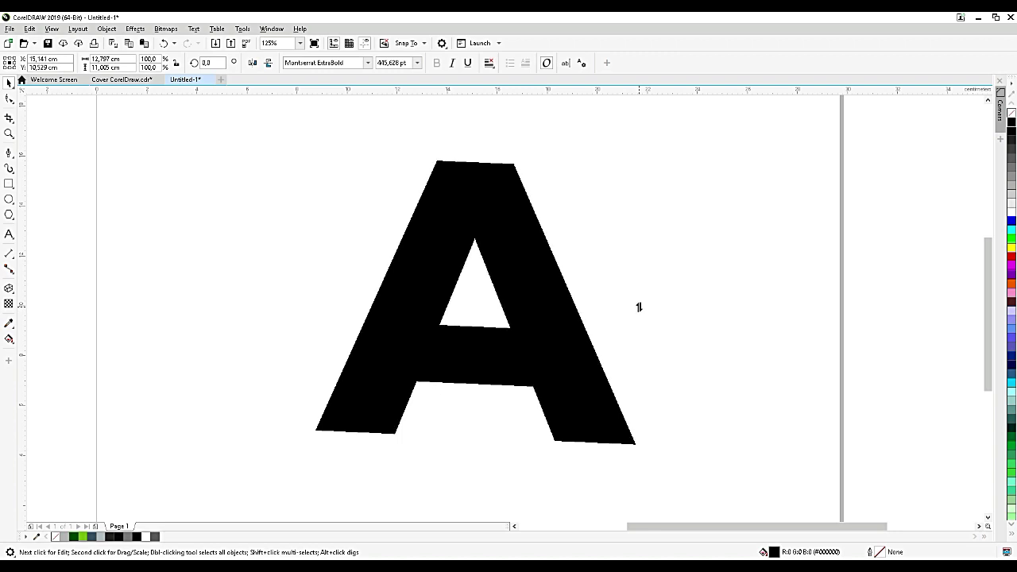
pyautogui.moveTo(639, 307); pyautogui.dragTo(639, 306)
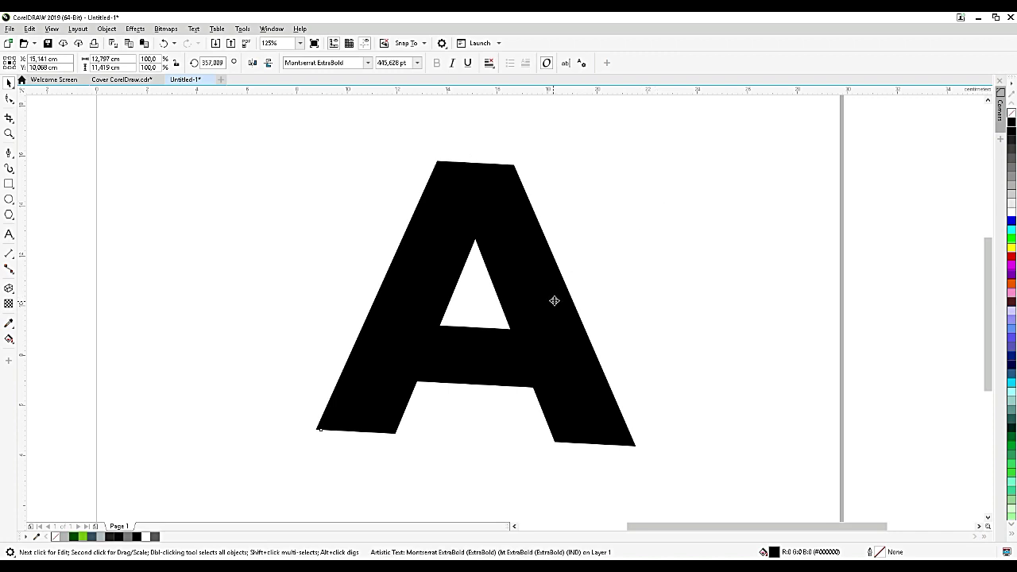
pyautogui.moveTo(554, 300); pyautogui.dragTo(563, 287)
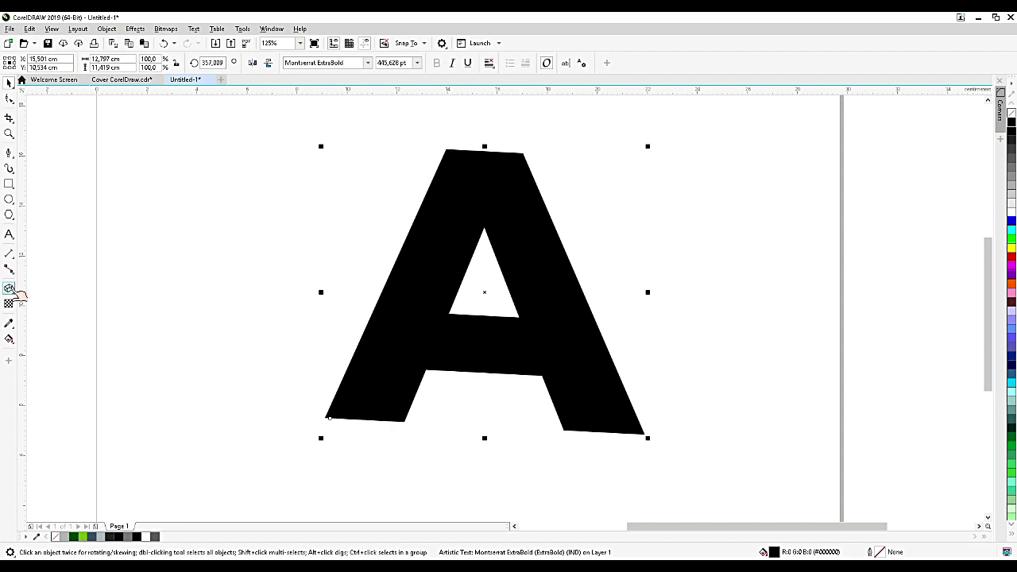
# - Extrude the letter A diagonally toward its lower-left foot
pyautogui.click(9, 289)
pyautogui.click(82, 349)
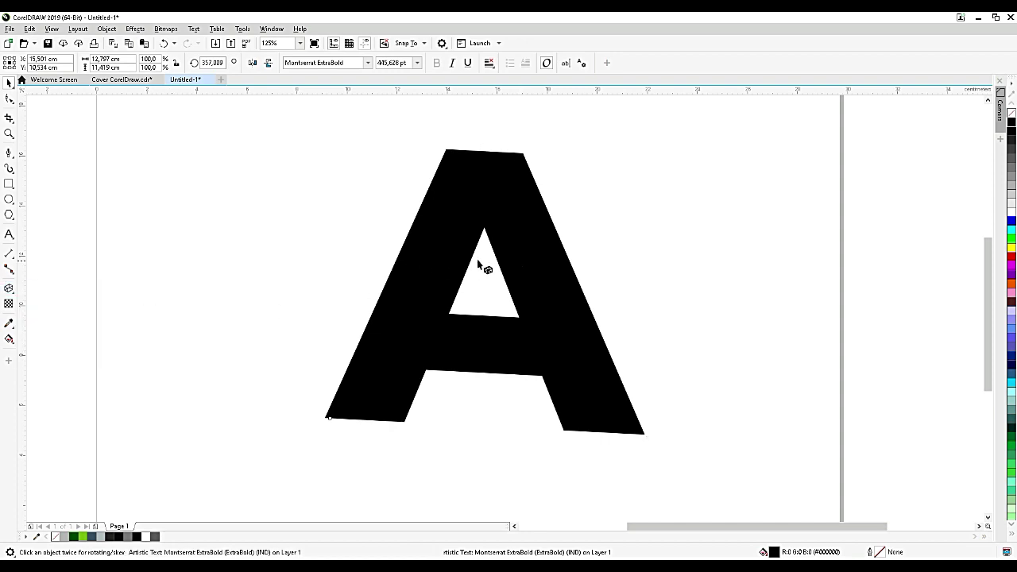
pyautogui.moveTo(521, 256); pyautogui.dragTo(394, 410)
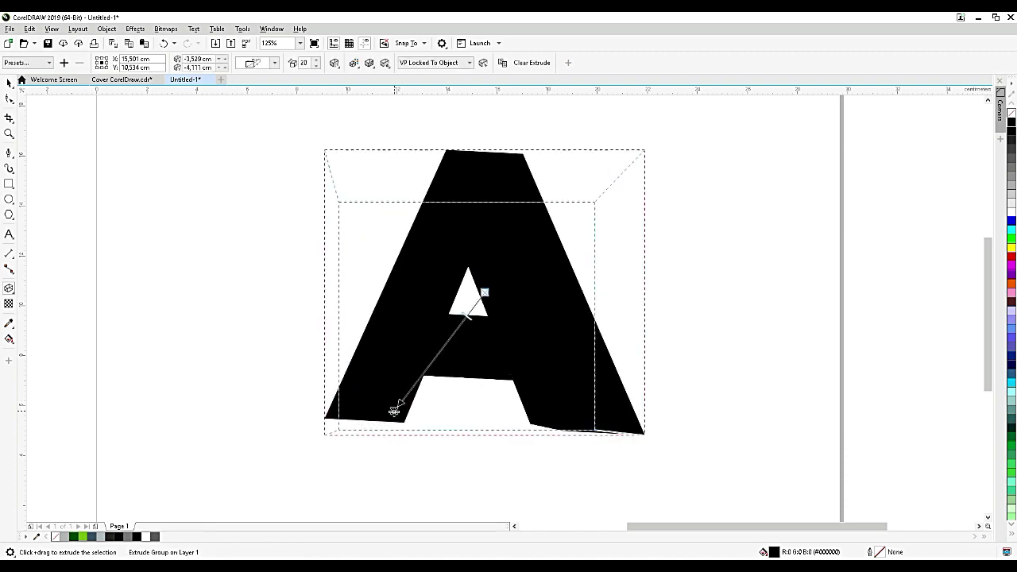
# - Change the extrusion to the parallel type with the letter in front and shorten its offset to about -0.56, -0.89 cm
pyautogui.click(275, 63)
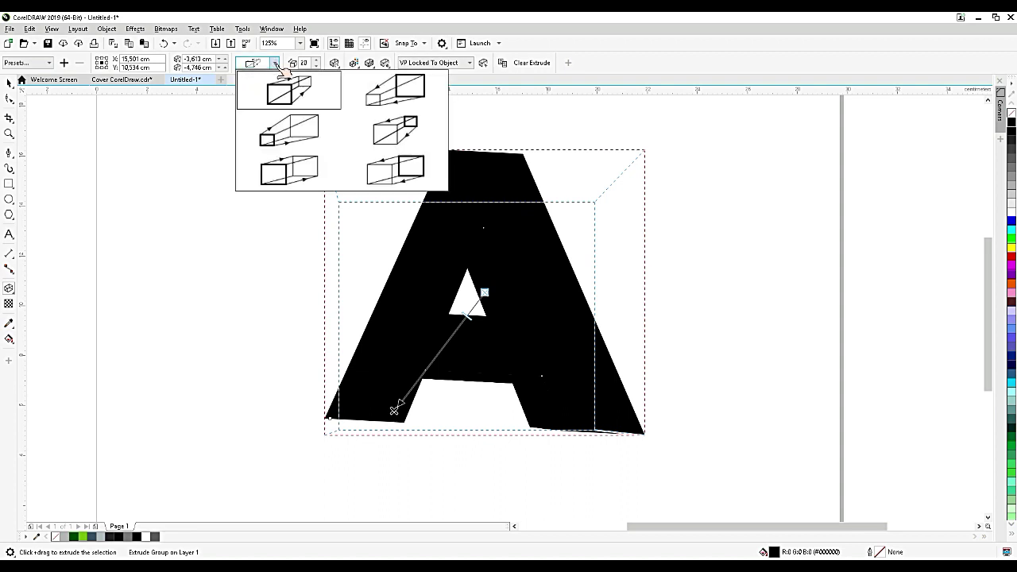
pyautogui.click(302, 170)
pyautogui.scroll(-2, 445, 171)
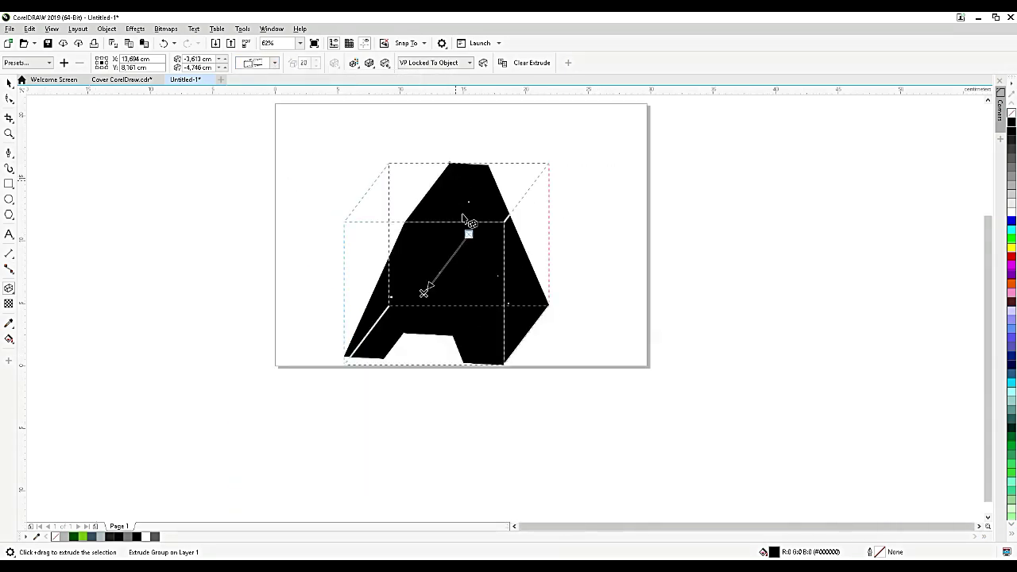
pyautogui.moveTo(425, 295); pyautogui.dragTo(483, 218)
pyautogui.scroll(2, 425, 293)
pyautogui.scroll(2, 472, 233)
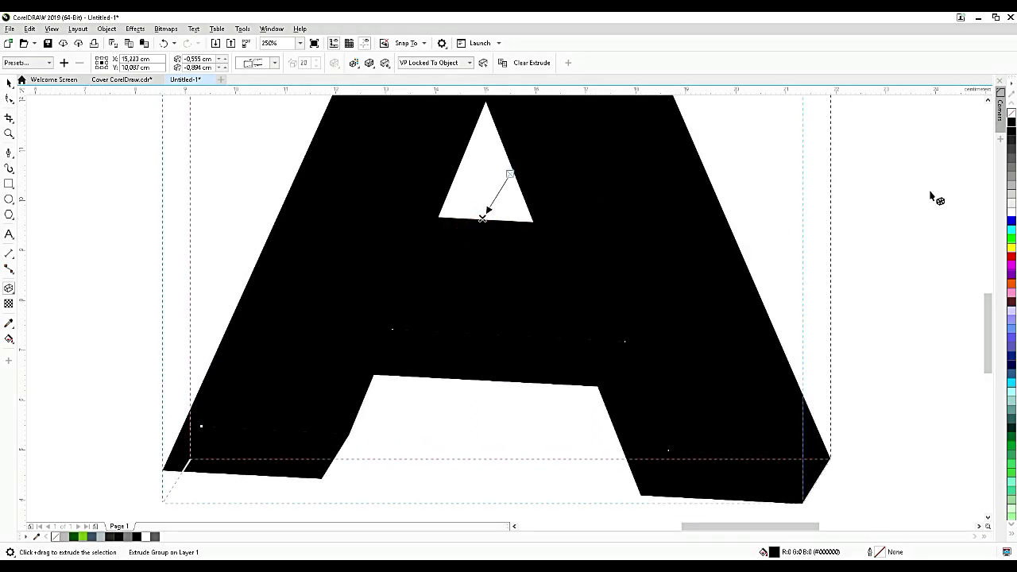
# - Try red and yellow fills on the extruded letter and look through its vanishing-point and bevel options
pyautogui.click(1012, 255)
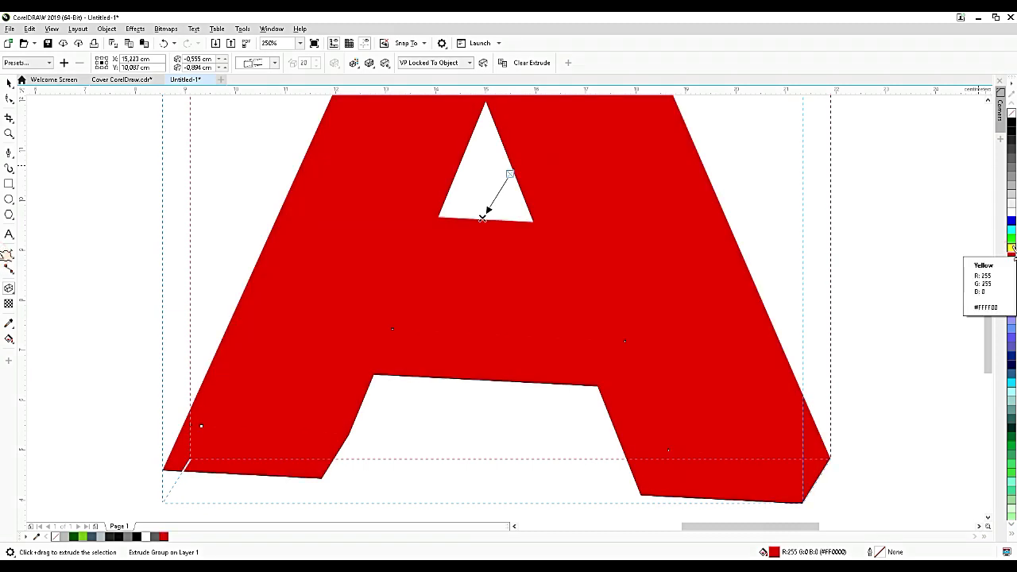
pyautogui.click(1012, 248)
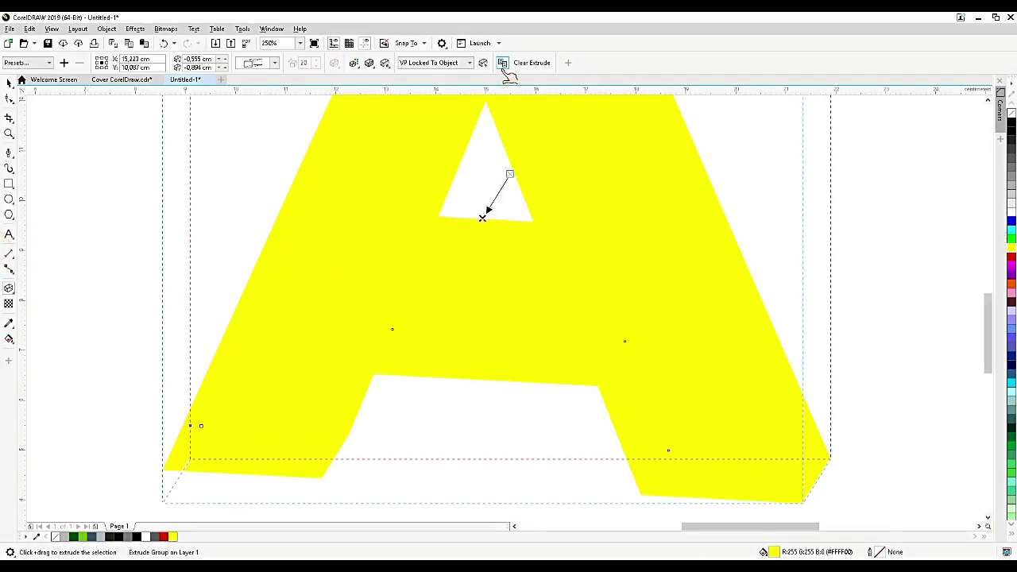
pyautogui.click(465, 68)
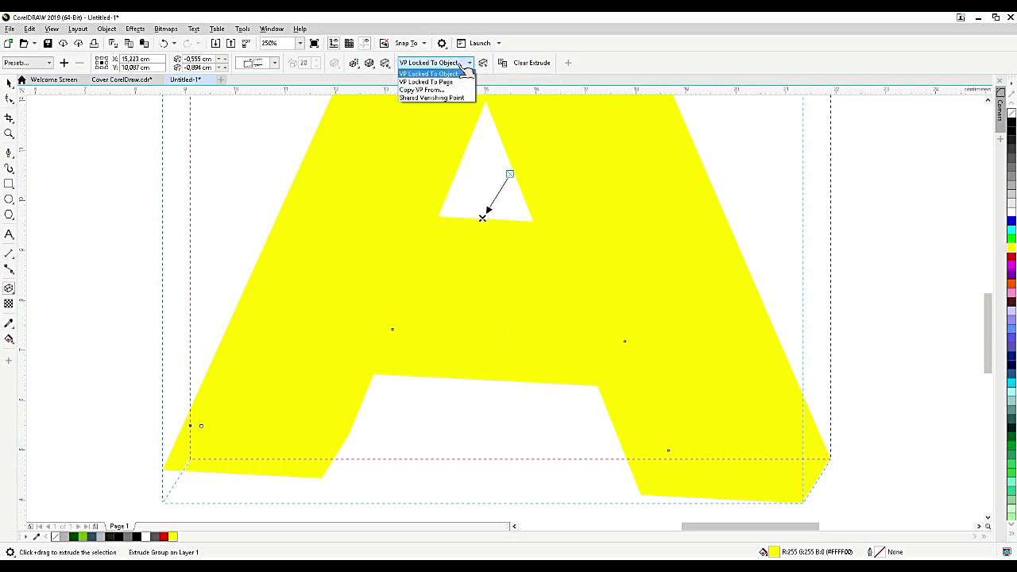
pyautogui.click(375, 67)
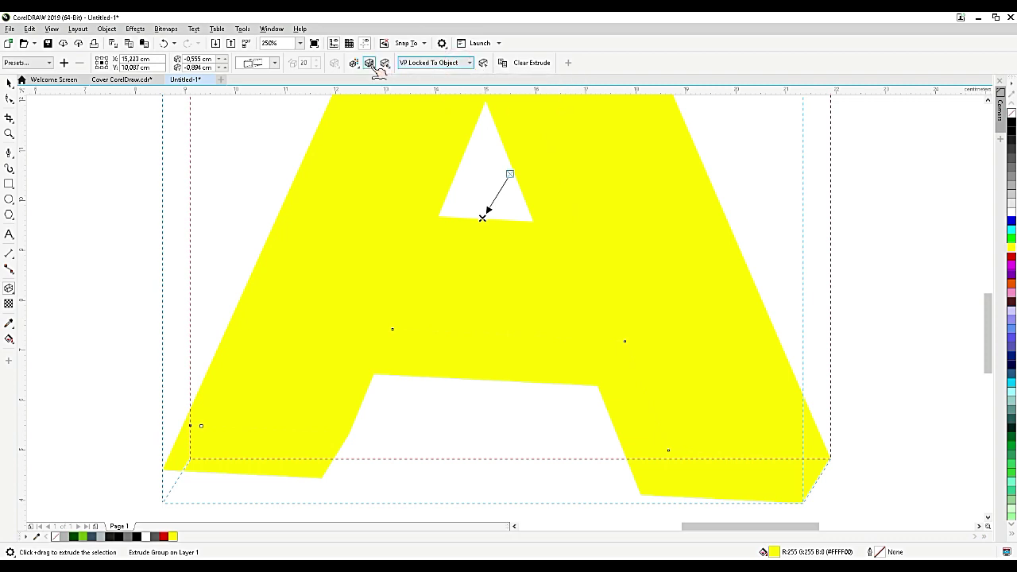
pyautogui.click(371, 63)
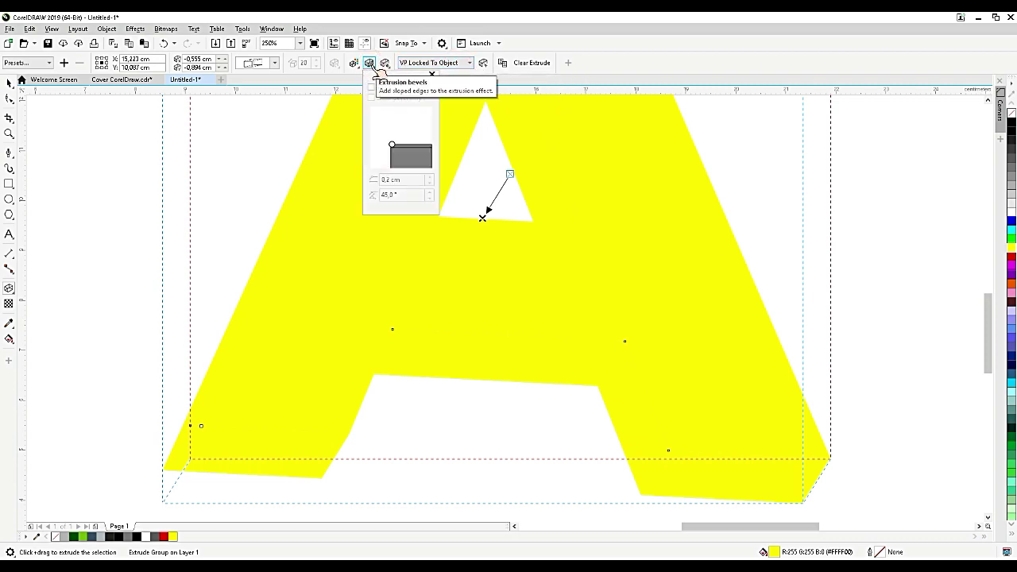
pyautogui.click(371, 65)
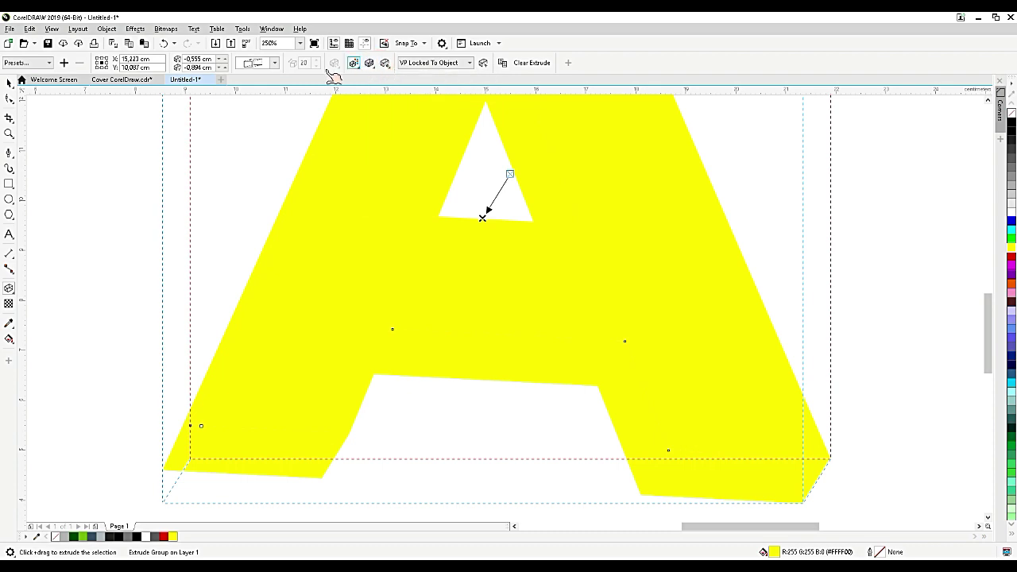
# - Fill the extruded letter with dark grey #666666 and adjust the extrusion offset to about -0.95, -0.87 cm
pyautogui.click(1010, 160)
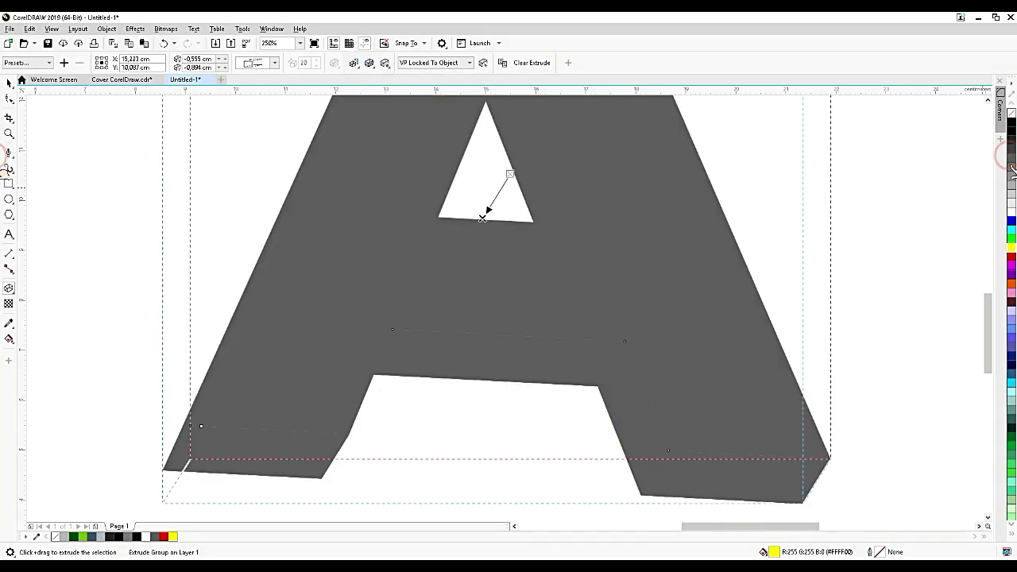
pyautogui.scroll(-1, 580, 300)
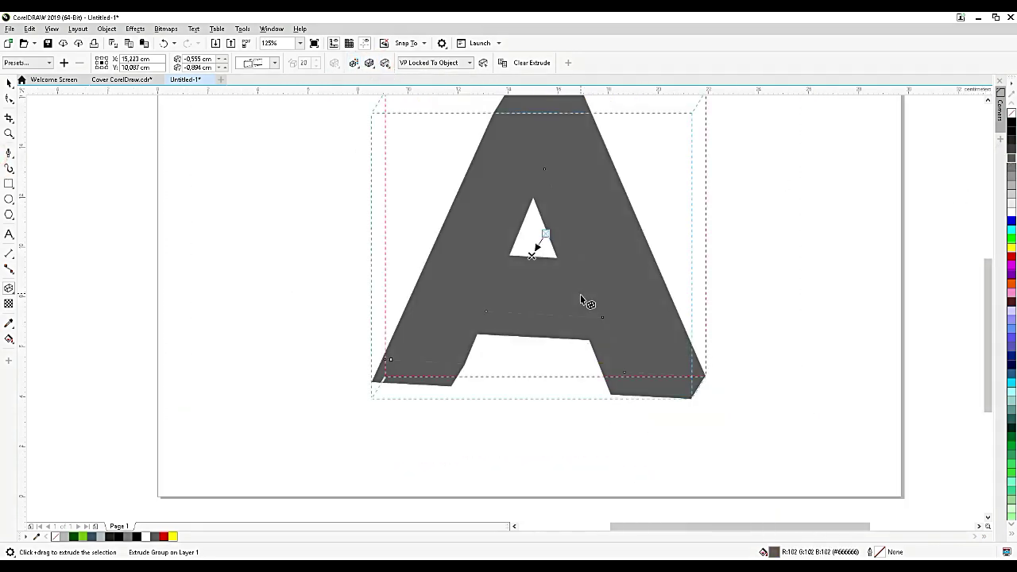
pyautogui.moveTo(530, 254)
pyautogui.mouseDown()
pyautogui.moveTo(525, 237)
pyautogui.moveTo(522, 261)
pyautogui.moveTo(523, 236)
pyautogui.moveTo(522, 255)
pyautogui.mouseUp()
pyautogui.click(525, 251)
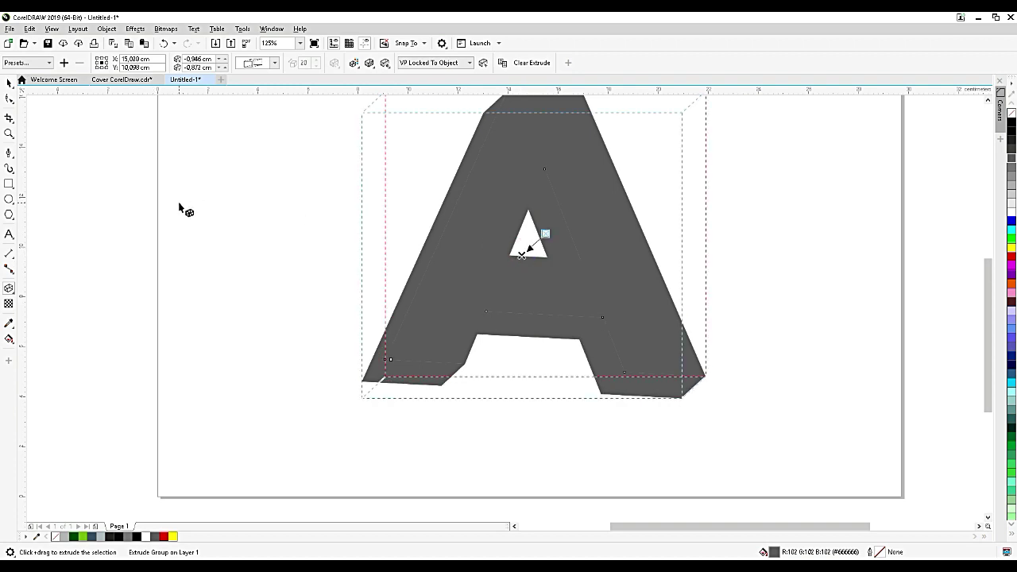
# - Break the extrude group apart to separate the letter's front face from its sides
pyautogui.press('space')
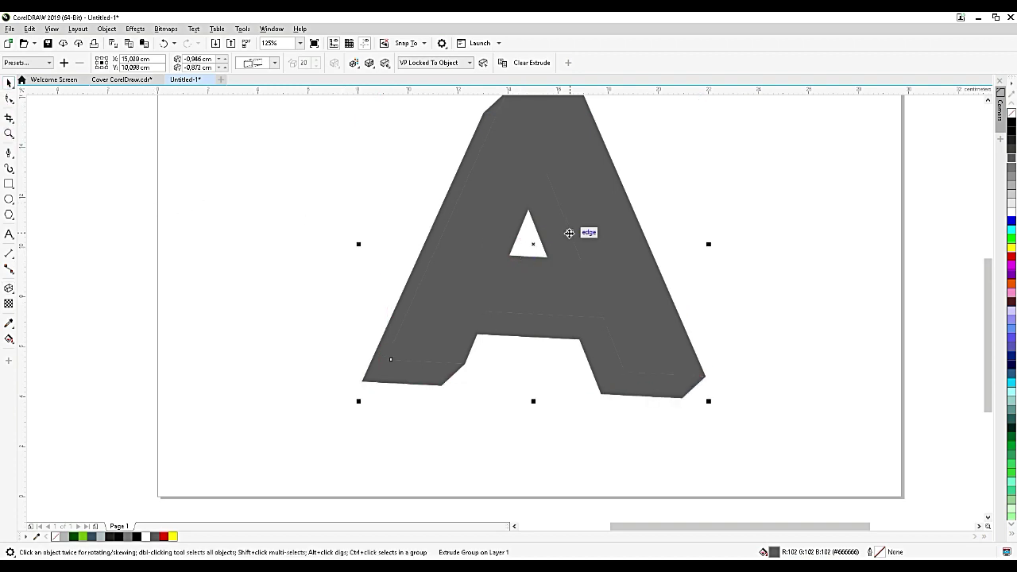
pyautogui.rightClick(569, 235)
pyautogui.click(522, 353)
pyautogui.click(459, 445)
pyautogui.click(439, 378)
pyautogui.rightClick(439, 377)
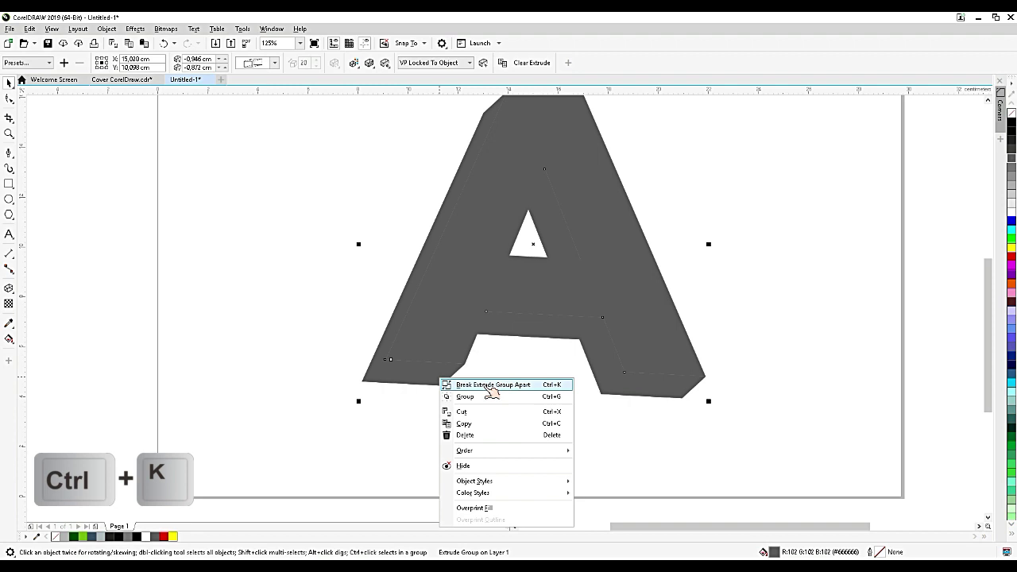
pyautogui.click(492, 385)
pyautogui.click(499, 427)
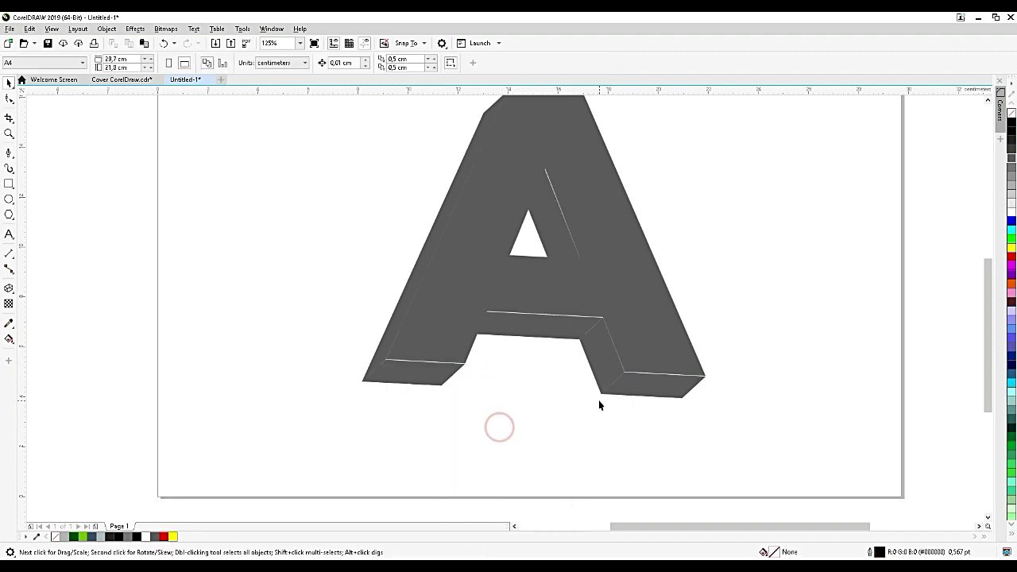
# - Examine the separated front face and side pieces of the letter by selecting them
pyautogui.click(438, 379)
pyautogui.scroll(-3, 552, 359)
pyautogui.click(562, 352)
pyautogui.scroll(3, 565, 349)
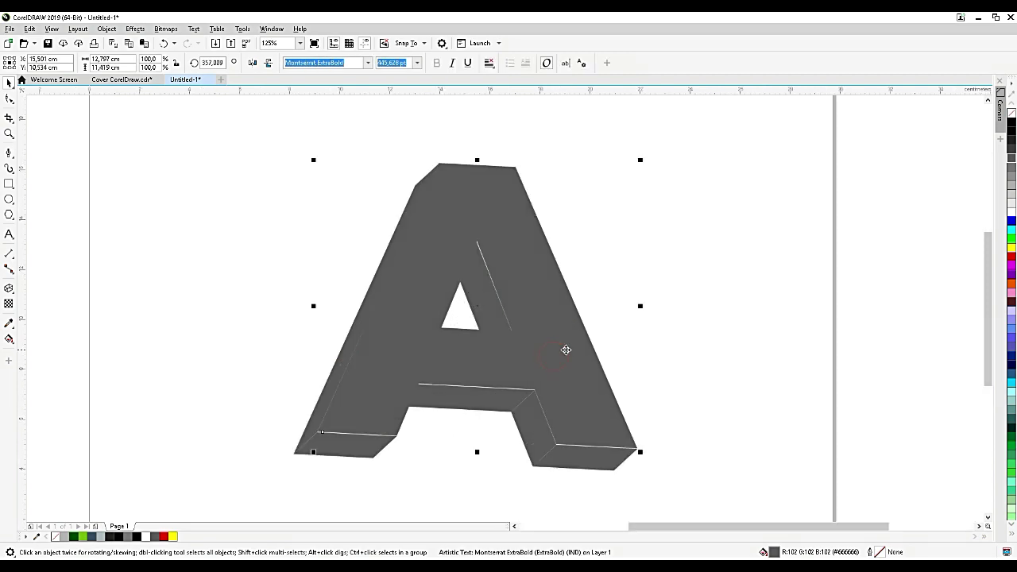
pyautogui.click(643, 365)
pyautogui.click(578, 418)
pyautogui.moveTo(264, 142); pyautogui.dragTo(741, 504)
# - Apply an interactive fountain fill to the front letter A, from blue at its lower-right foot to white at its top
pyautogui.click(567, 350)
pyautogui.click(10, 340)
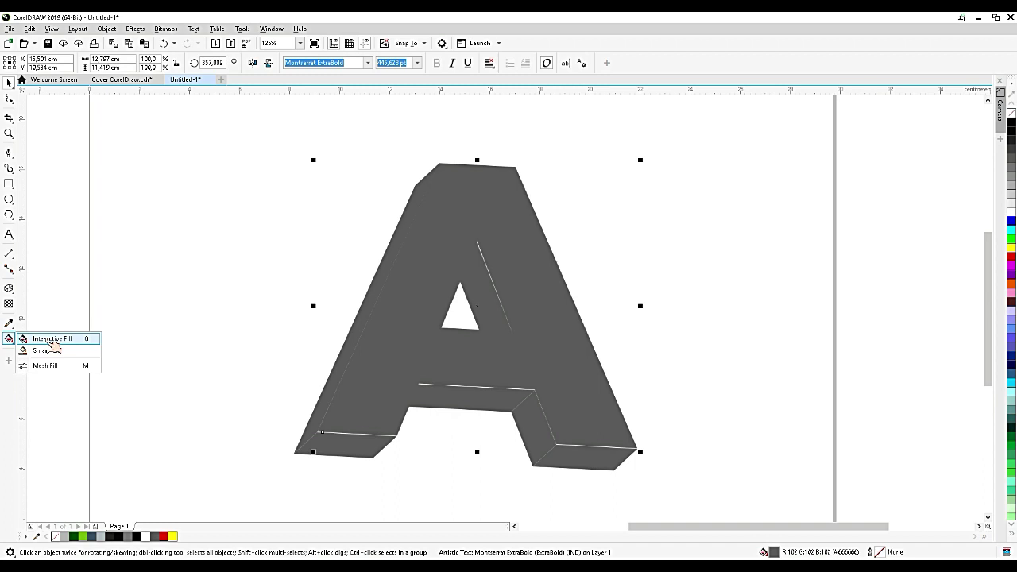
pyautogui.click(52, 341)
pyautogui.click(556, 439)
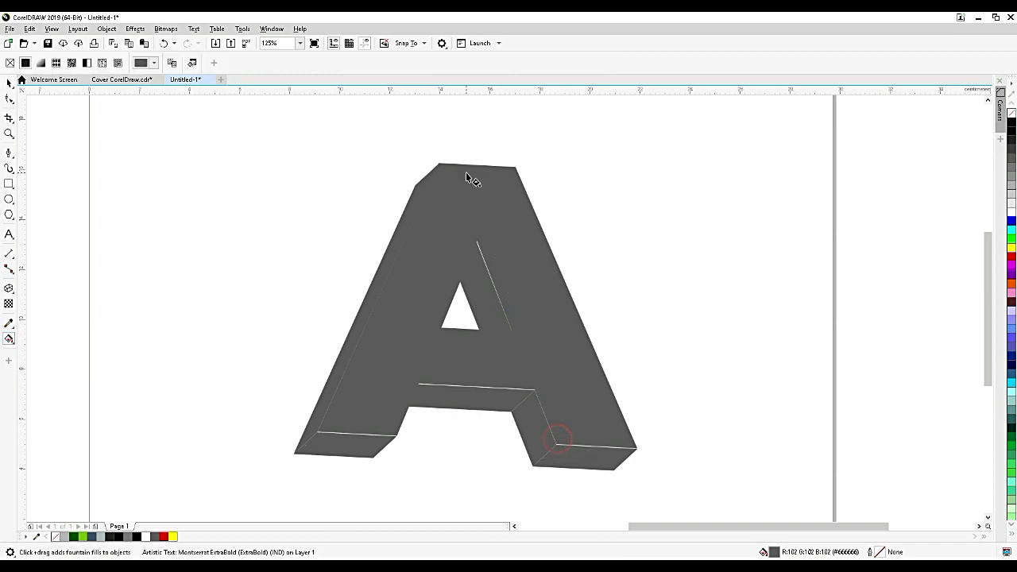
pyautogui.moveTo(467, 175); pyautogui.dragTo(466, 172)
pyautogui.moveTo(1011, 220); pyautogui.dragTo(556, 444)
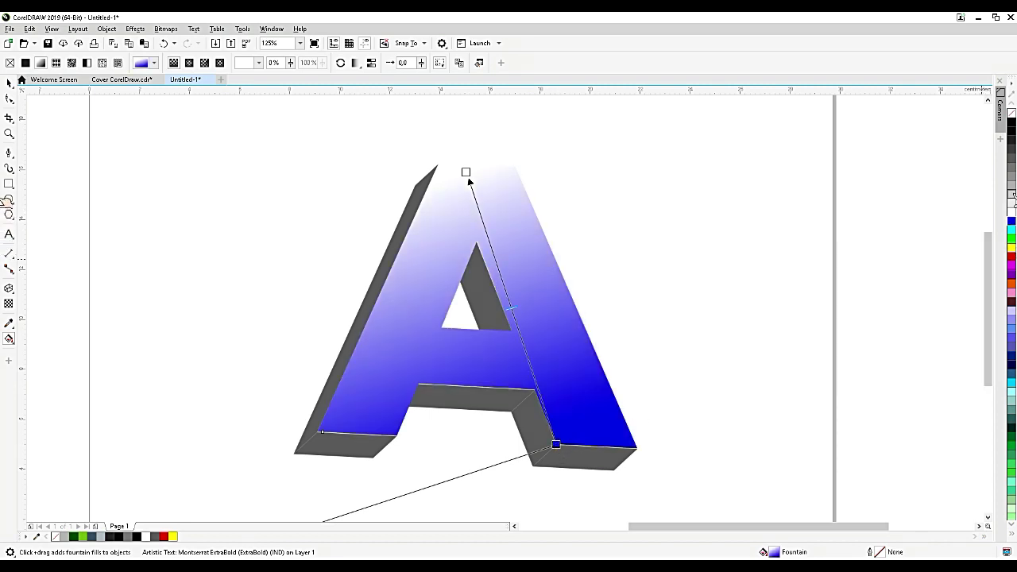
# - Set the top end of the front face's gradient to cyan and add a blue intermediate colour near its middle
pyautogui.moveTo(1012, 230); pyautogui.dragTo(467, 174)
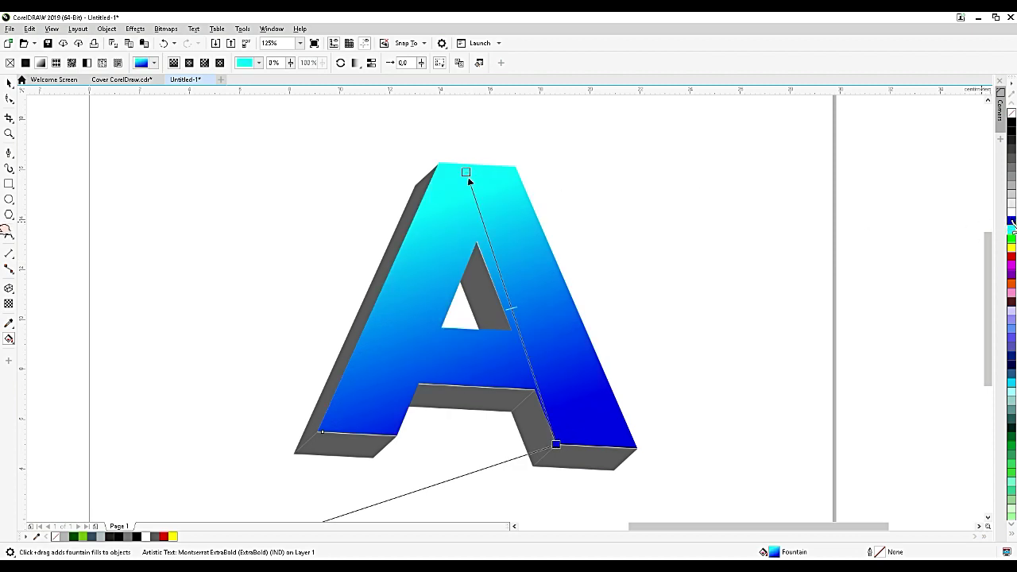
pyautogui.click(1012, 222)
pyautogui.moveTo(965, 244); pyautogui.dragTo(508, 300)
pyautogui.click(508, 302)
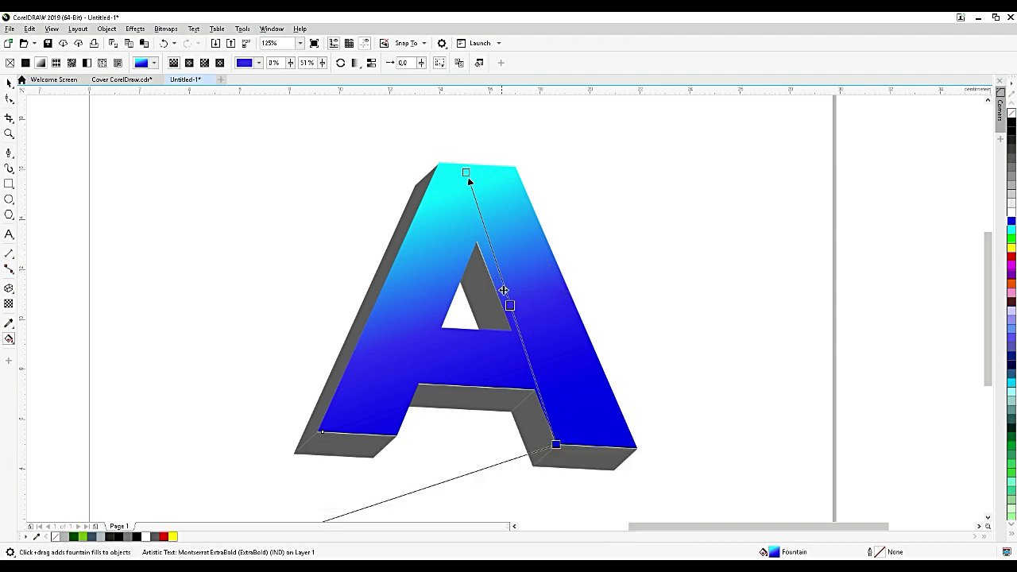
# - Shift the front face gradient's blue start farther right on the foot and move its intermediate node down toward it
pyautogui.moveTo(554, 446); pyautogui.dragTo(607, 441)
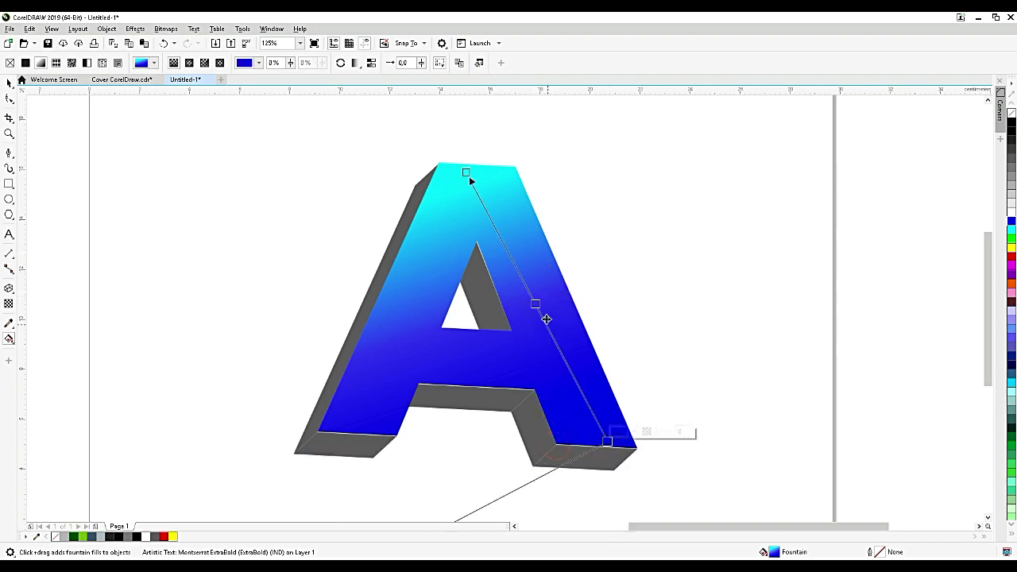
pyautogui.moveTo(536, 302); pyautogui.dragTo(551, 334)
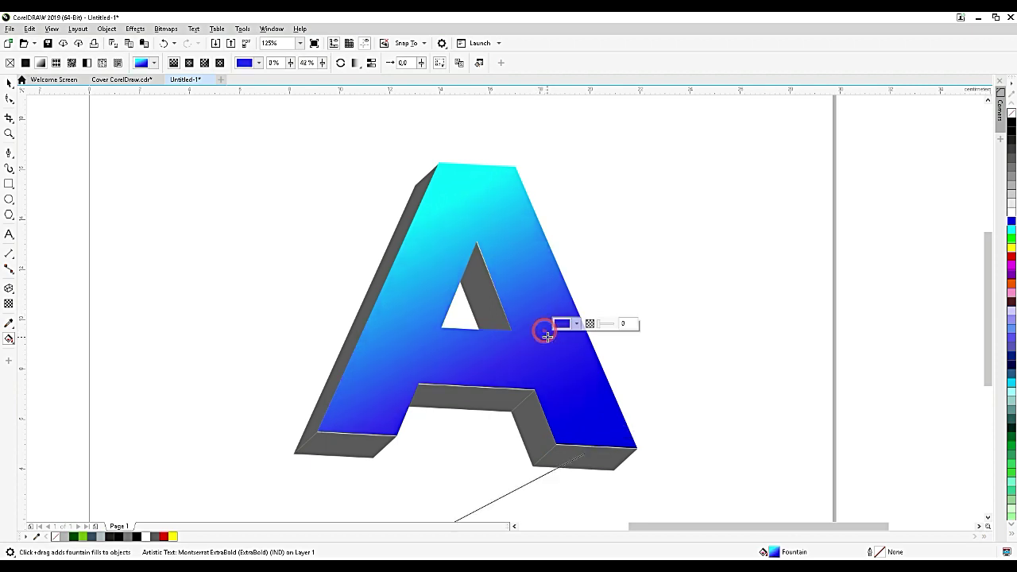
# - Ungroup the letter's dark grey side pieces
pyautogui.click(8, 83)
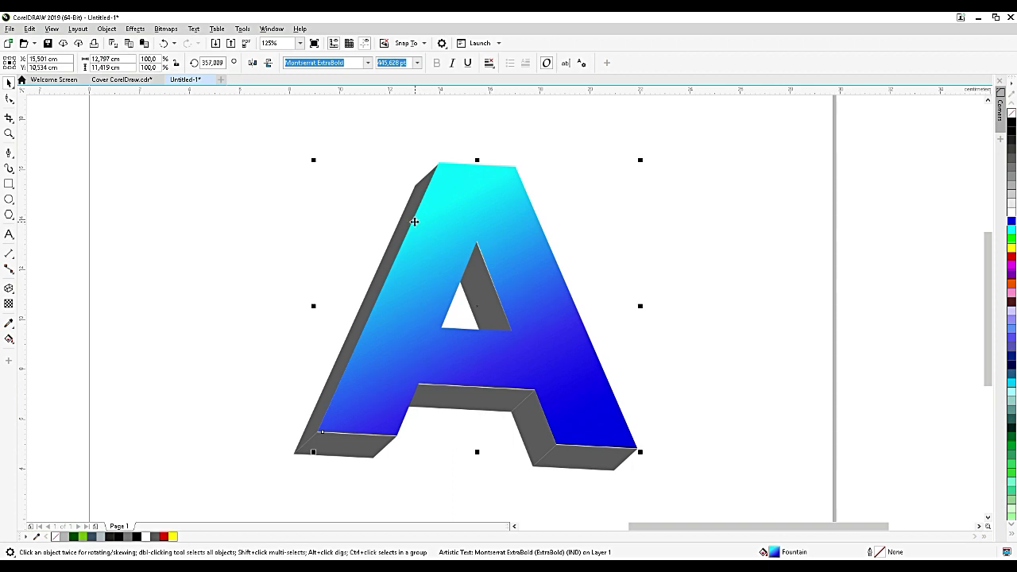
pyautogui.click(345, 456)
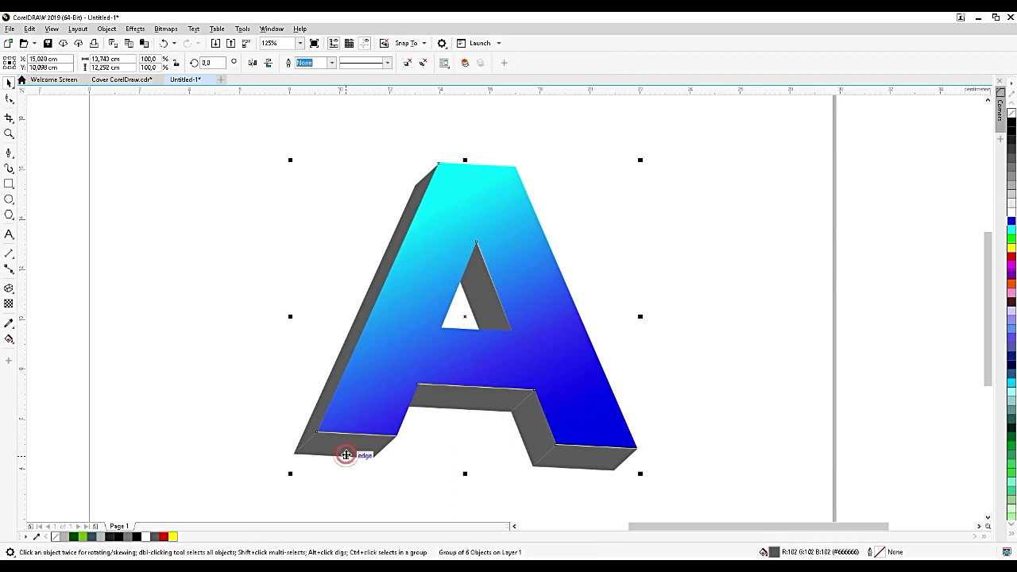
pyautogui.rightClick(347, 456)
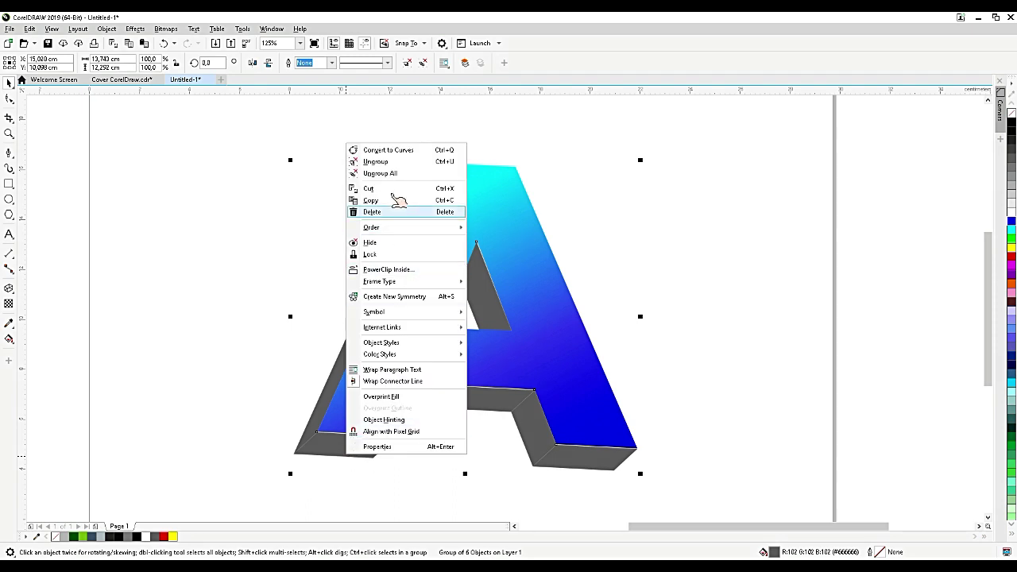
pyautogui.click(381, 161)
# - Apply a fountain fill to the side piece inside the letter's triangular hole, from blue at the top to cyan at the bottom
pyautogui.click(489, 298)
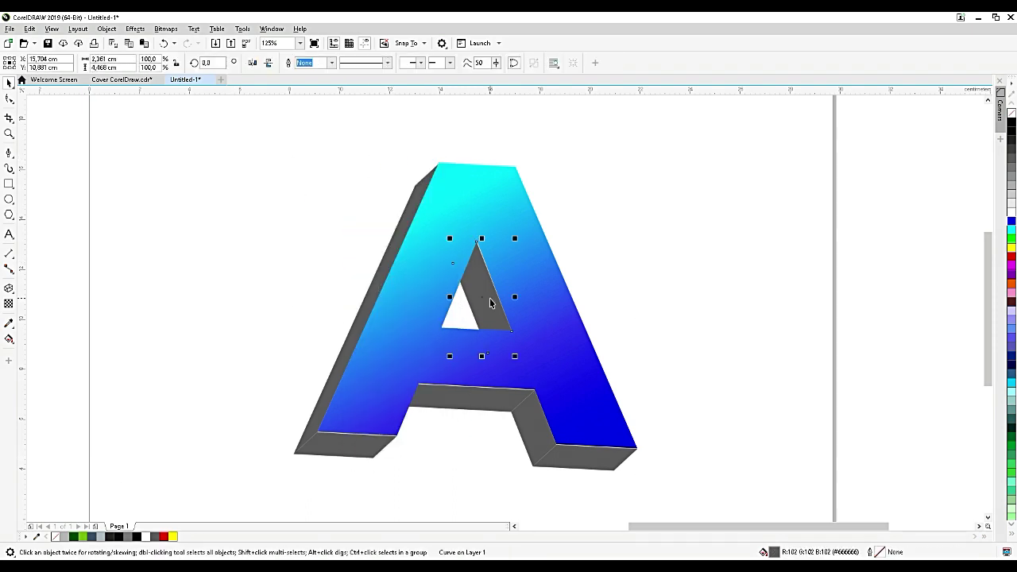
pyautogui.click(9, 339)
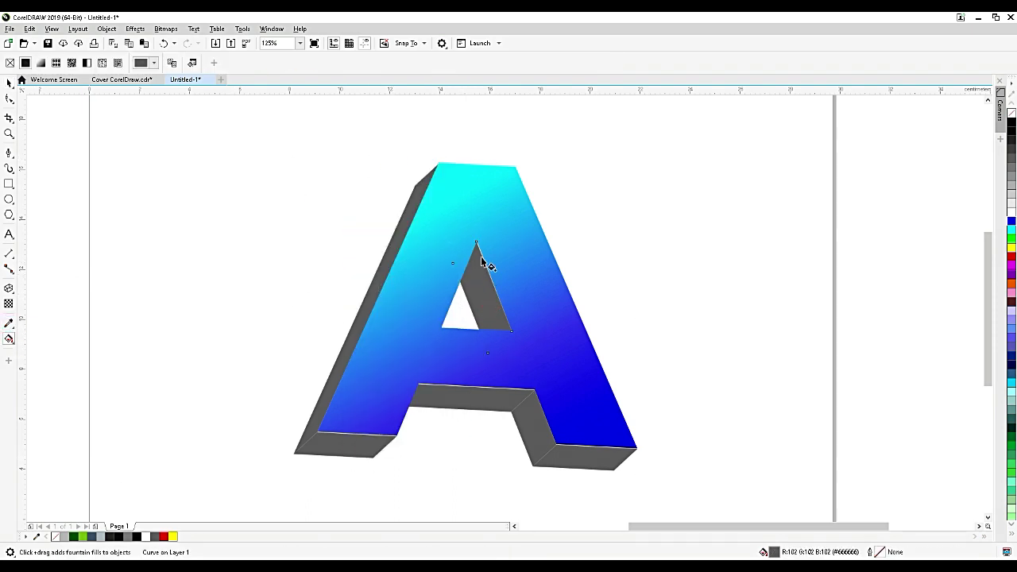
pyautogui.moveTo(472, 245); pyautogui.dragTo(493, 318)
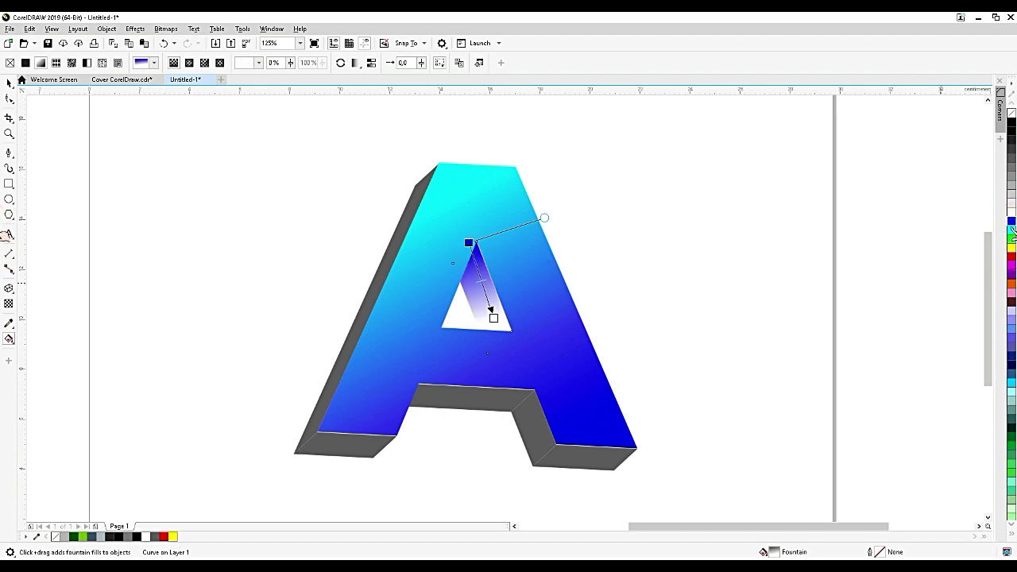
pyautogui.moveTo(1011, 229); pyautogui.dragTo(493, 318)
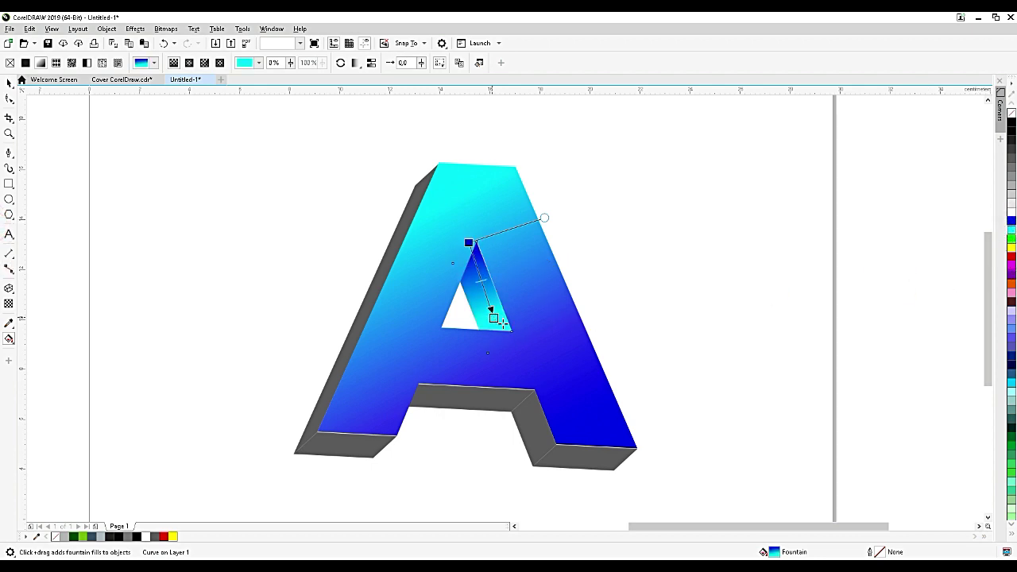
# - Apply a fountain fill to the inner side piece of the right leg, from blue at the bottom to cyan at the top
pyautogui.click(542, 449)
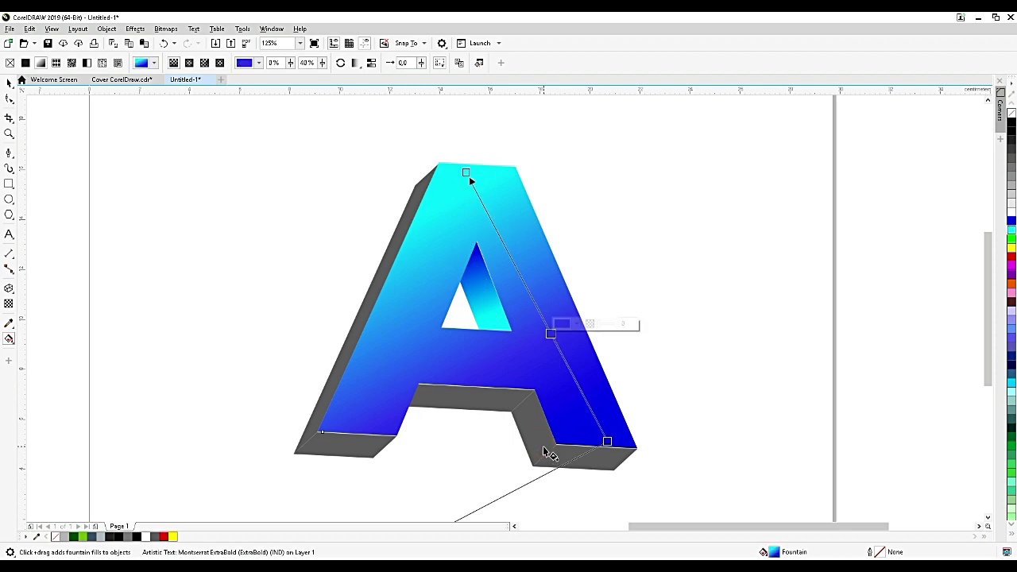
pyautogui.click(548, 453)
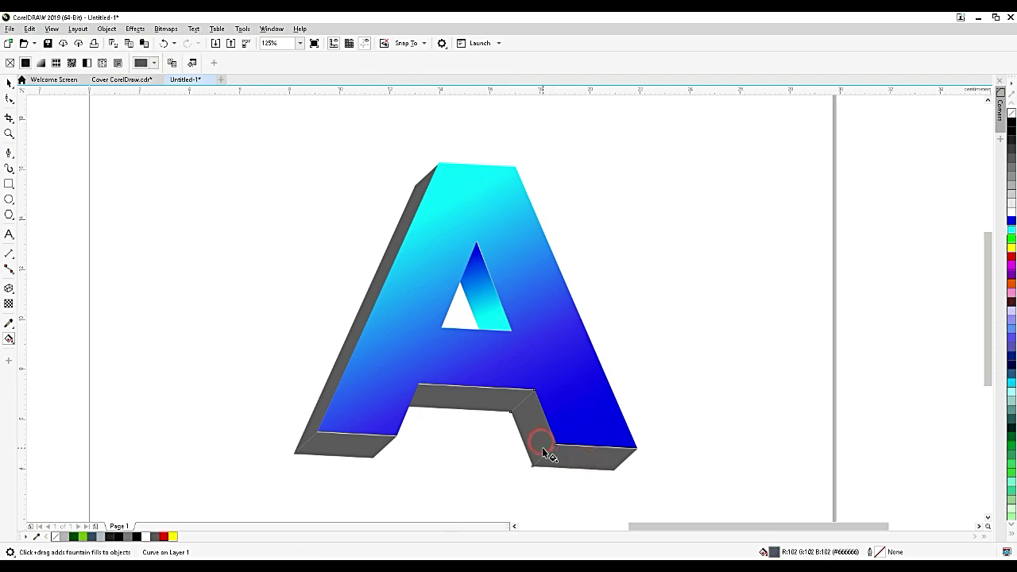
pyautogui.moveTo(542, 449); pyautogui.dragTo(522, 402)
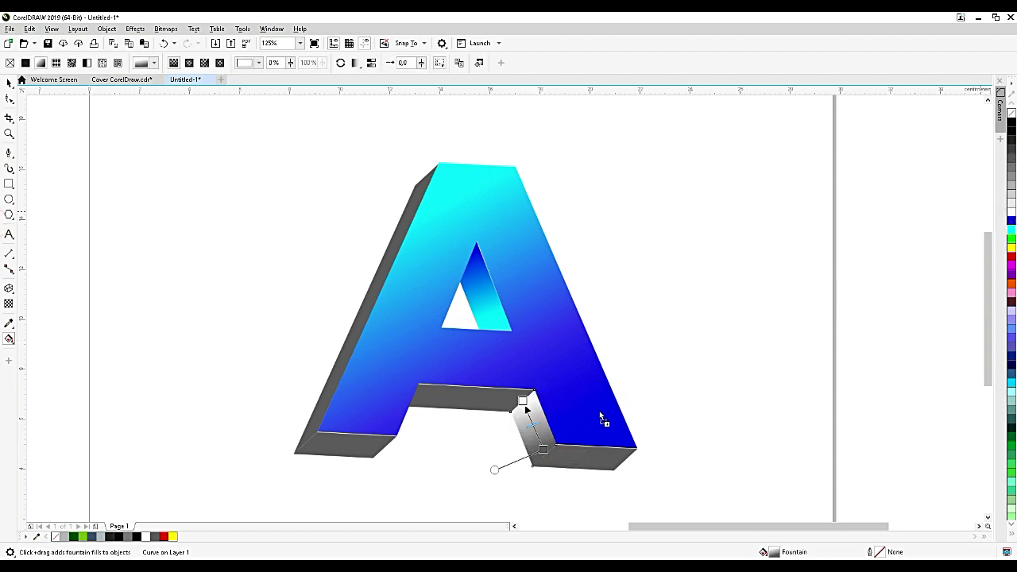
pyautogui.moveTo(542, 449); pyautogui.dragTo(517, 469)
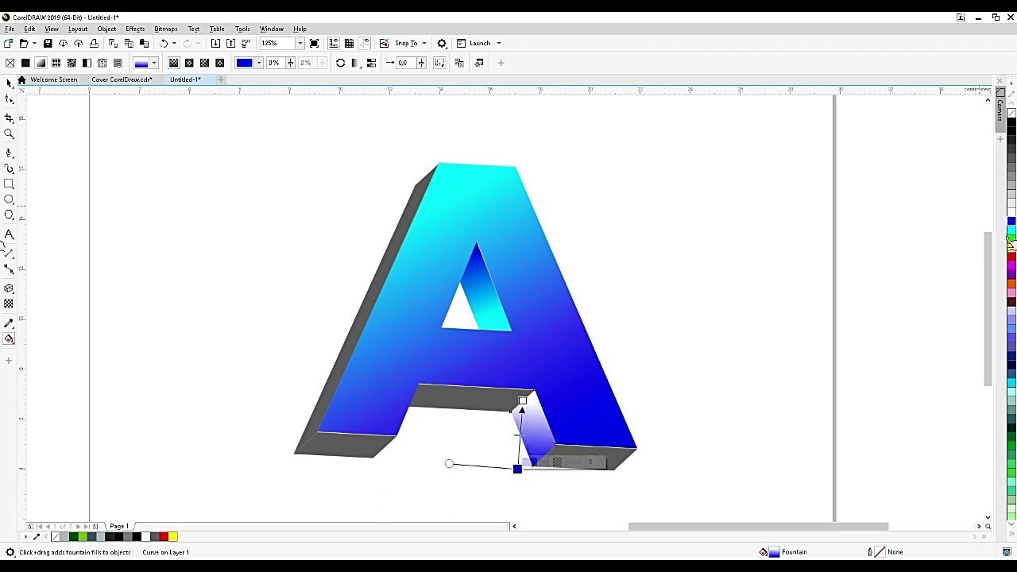
pyautogui.moveTo(1012, 228); pyautogui.dragTo(521, 403)
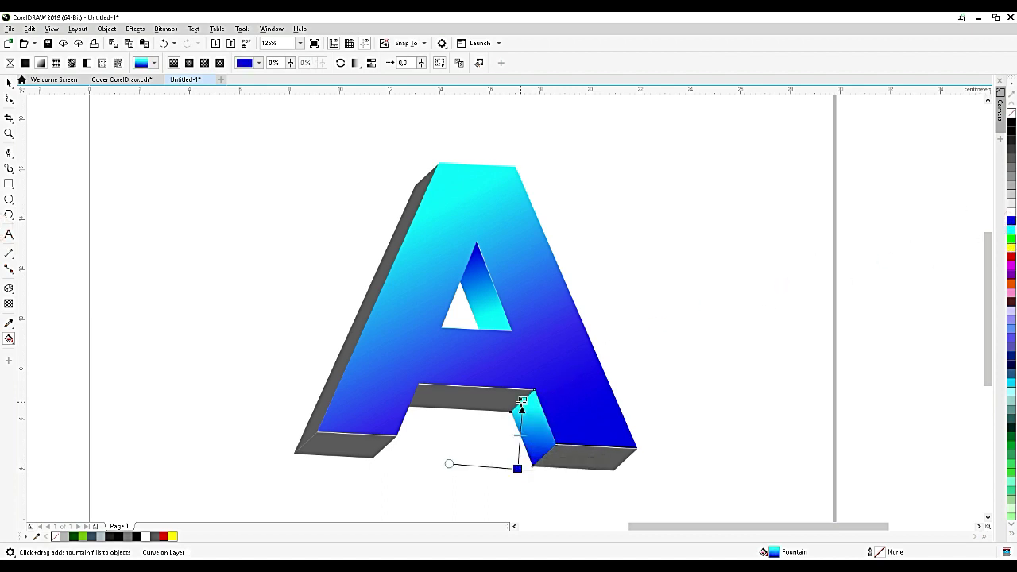
# - Apply a fountain fill to the piece under the crossbar, from blue at its right end to cyan at its left end
pyautogui.click(478, 391)
pyautogui.moveTo(518, 396); pyautogui.dragTo(426, 398)
pyautogui.moveTo(1011, 220); pyautogui.dragTo(519, 395)
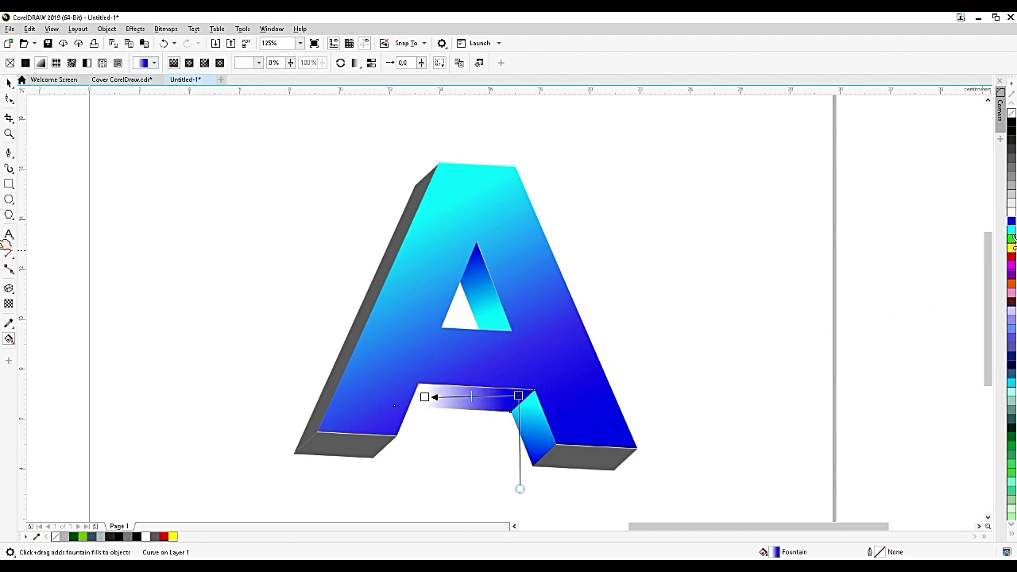
pyautogui.moveTo(1011, 229); pyautogui.dragTo(425, 397)
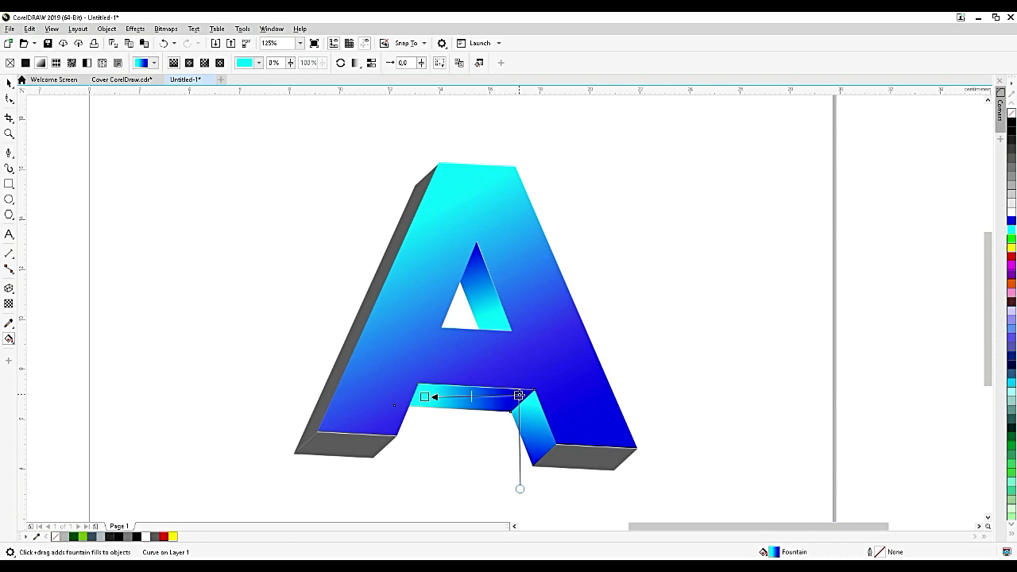
pyautogui.moveTo(518, 395); pyautogui.dragTo(538, 399)
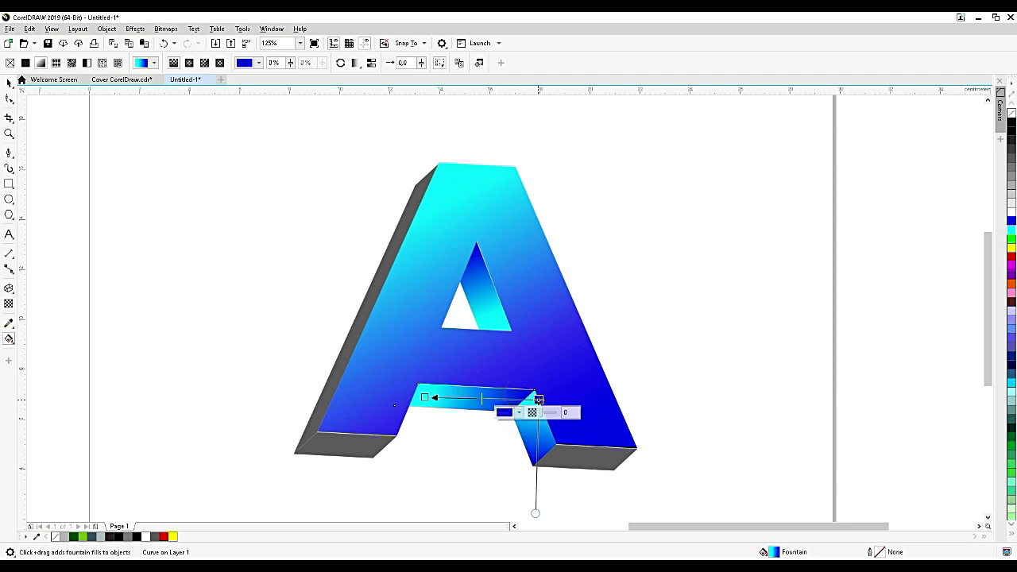
pyautogui.click(11, 84)
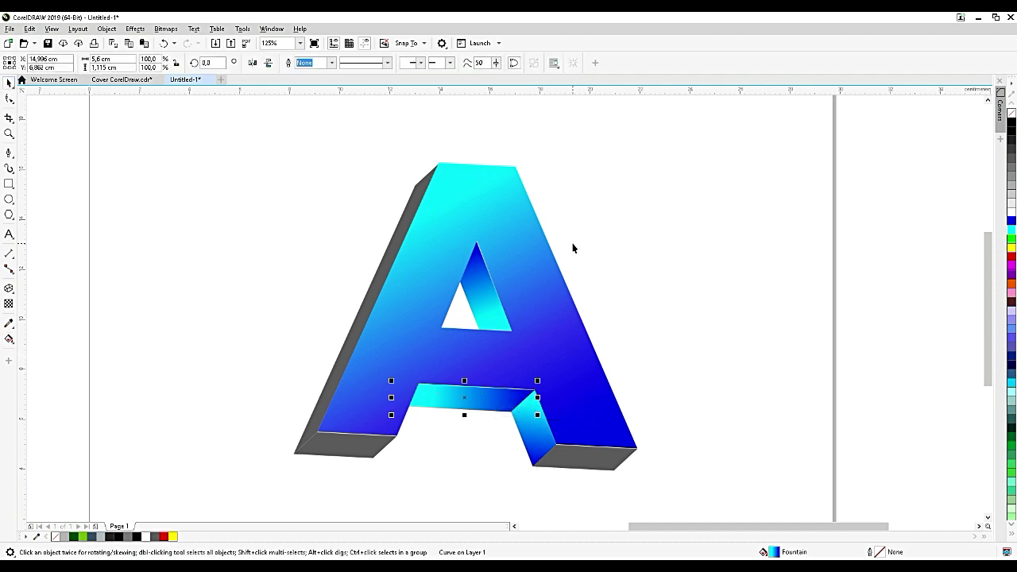
# - Draw a wide ellipse about 20.2 by 10.5 cm over the letter and centre it on the front face
pyautogui.click(8, 200)
pyautogui.moveTo(260, 170); pyautogui.dragTo(768, 437)
pyautogui.moveTo(515, 303); pyautogui.dragTo(476, 306)
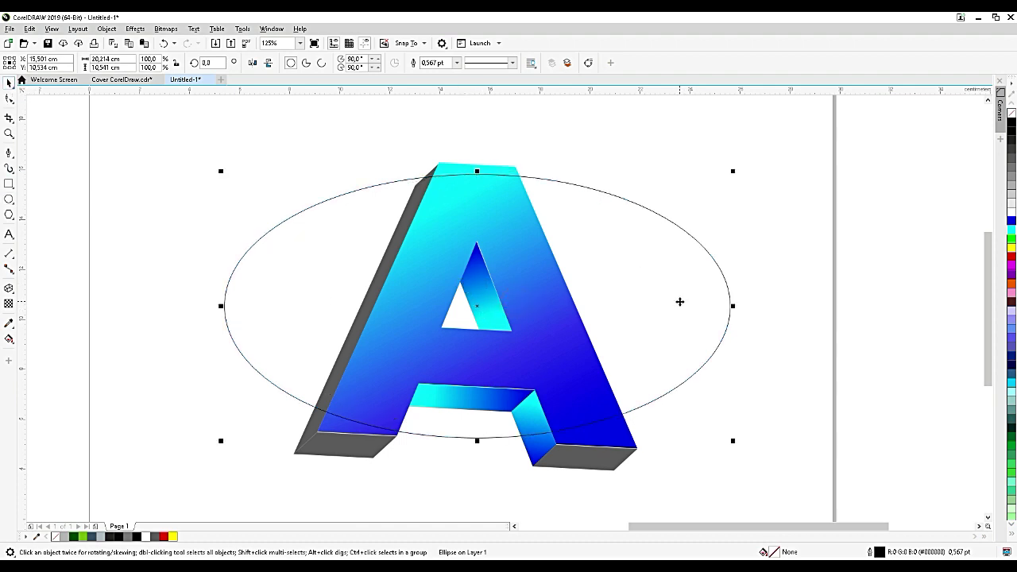
# - Rotate the ellipse clockwise to about 341 degrees so it slopes down toward the letter's right foot
pyautogui.click(680, 300)
pyautogui.moveTo(735, 167); pyautogui.dragTo(786, 257)
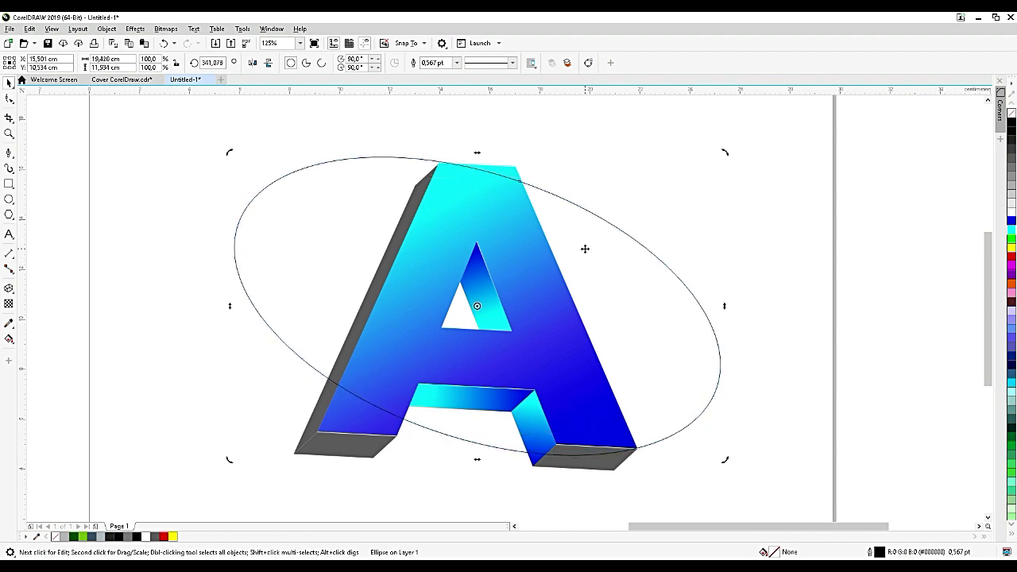
pyautogui.click(585, 248)
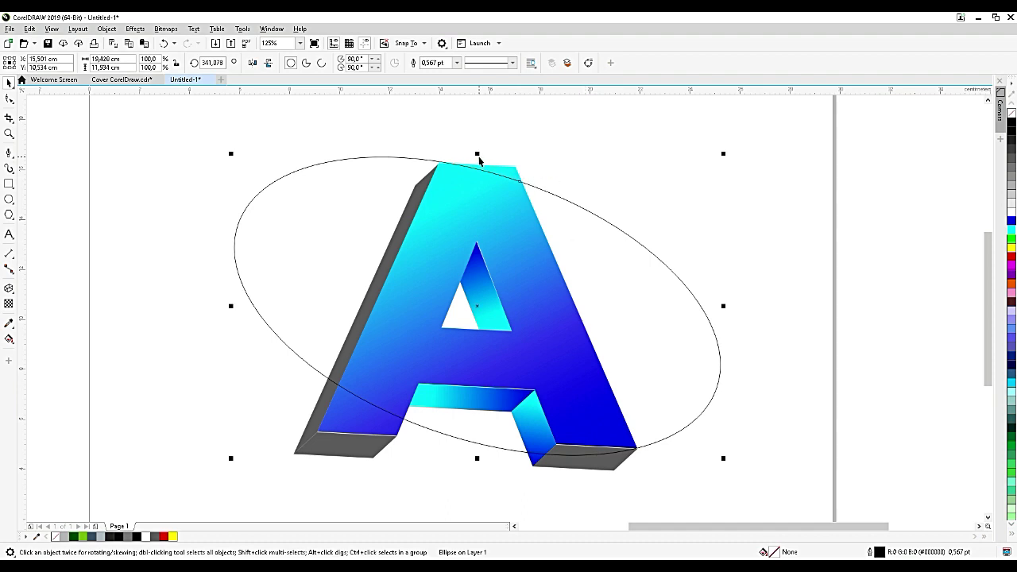
# - Reduce the tilted ellipse's overall height to about 11.36 cm and centre it at about 15.6, 10.66 cm
pyautogui.moveTo(478, 158); pyautogui.dragTo(475, 170)
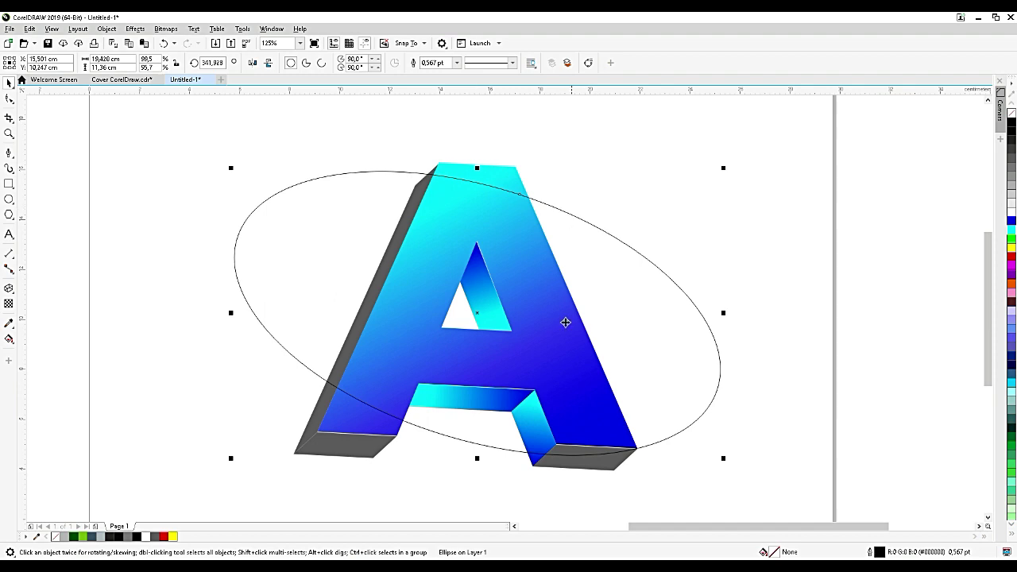
pyautogui.moveTo(493, 438); pyautogui.dragTo(495, 429)
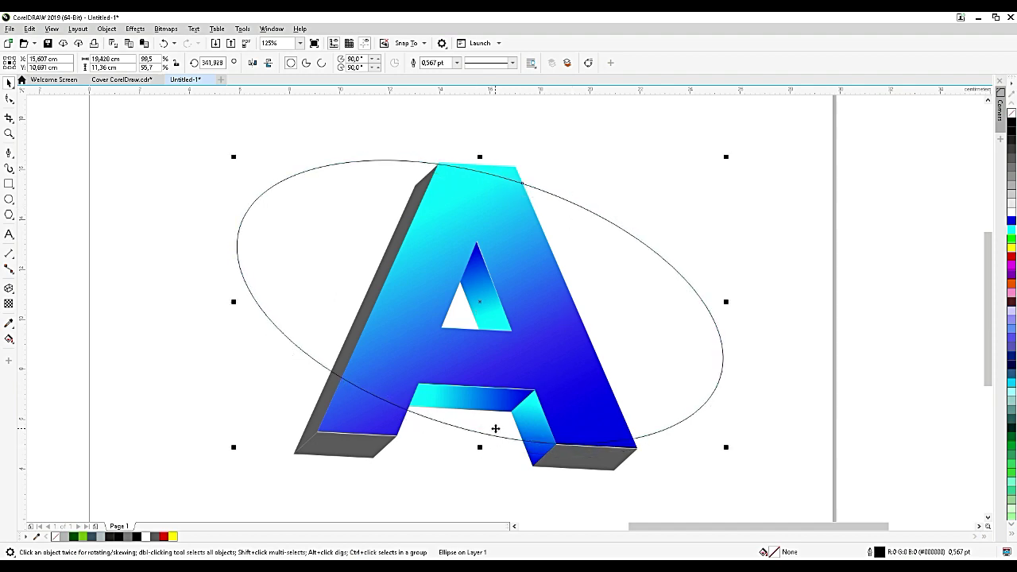
pyautogui.scroll(2, 644, 427)
pyautogui.moveTo(633, 418); pyautogui.dragTo(637, 421)
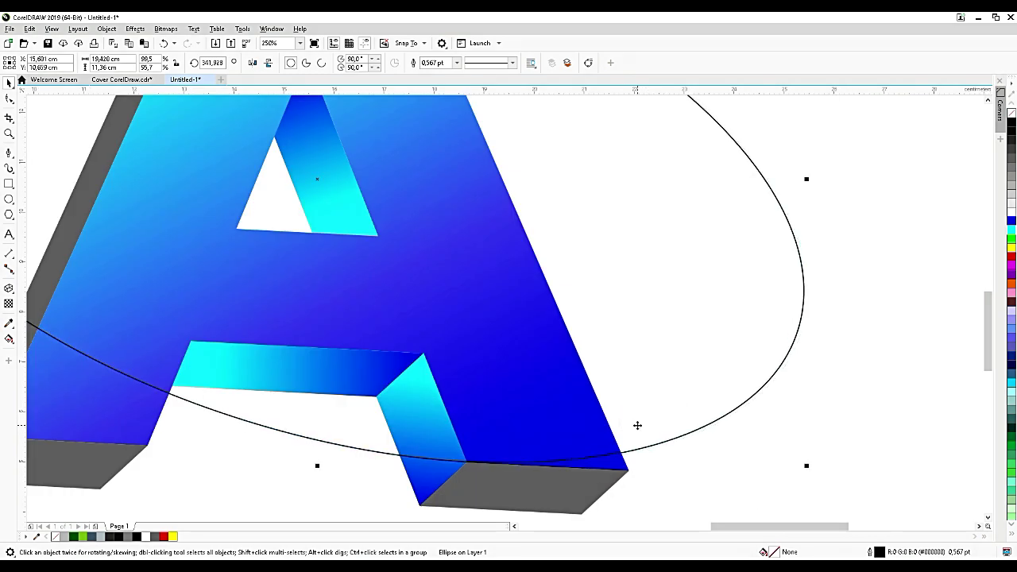
# - Duplicate the tilted ellipse in place and enlarge the copy from its centre to about 21.27 by 12.44 cm
pyautogui.scroll(-2, 649, 435)
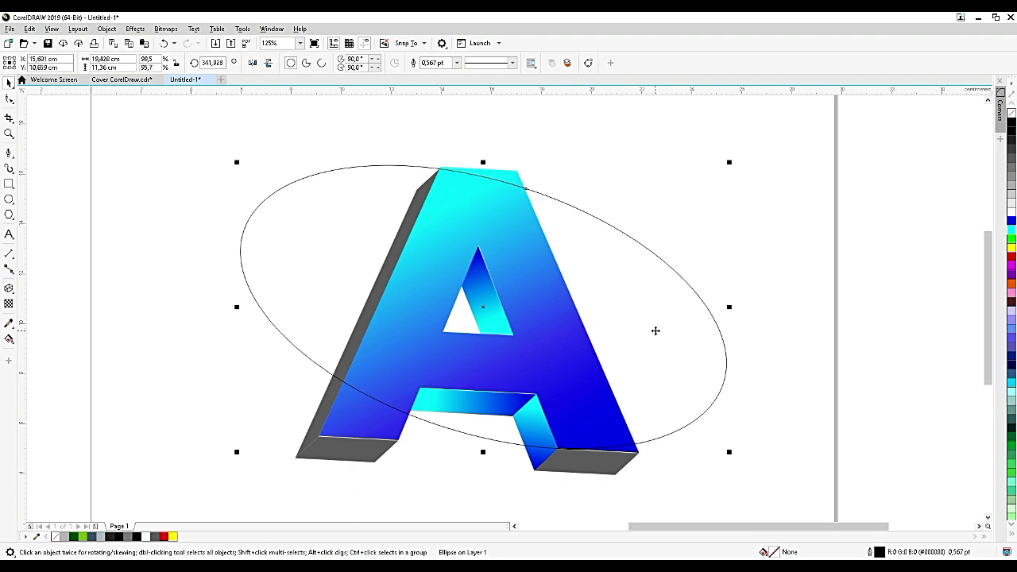
pyautogui.hotkey('ctrl', 'c')
pyautogui.hotkey('ctrl', 'v')
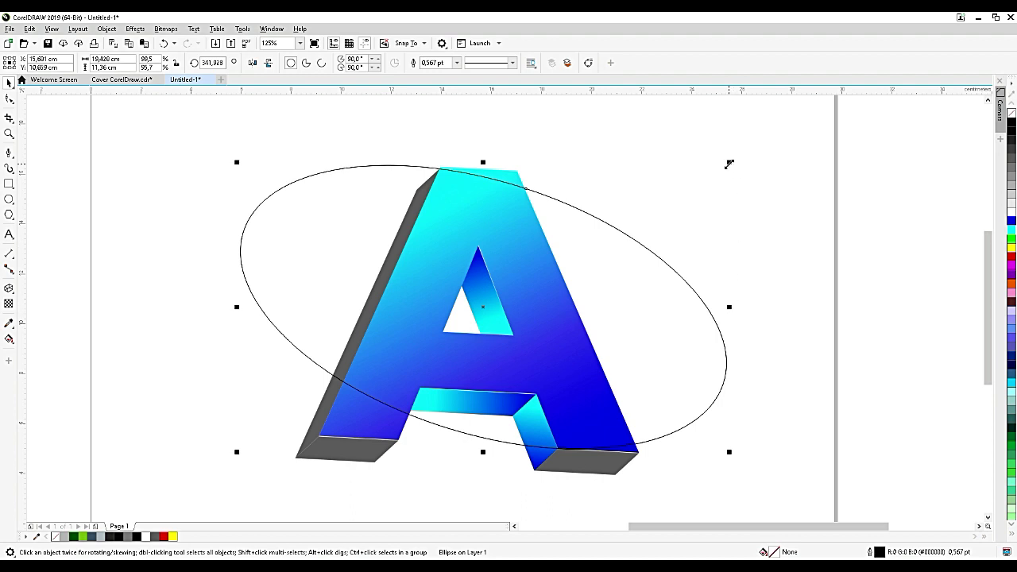
pyautogui.moveTo(729, 163); pyautogui.dragTo(759, 153)
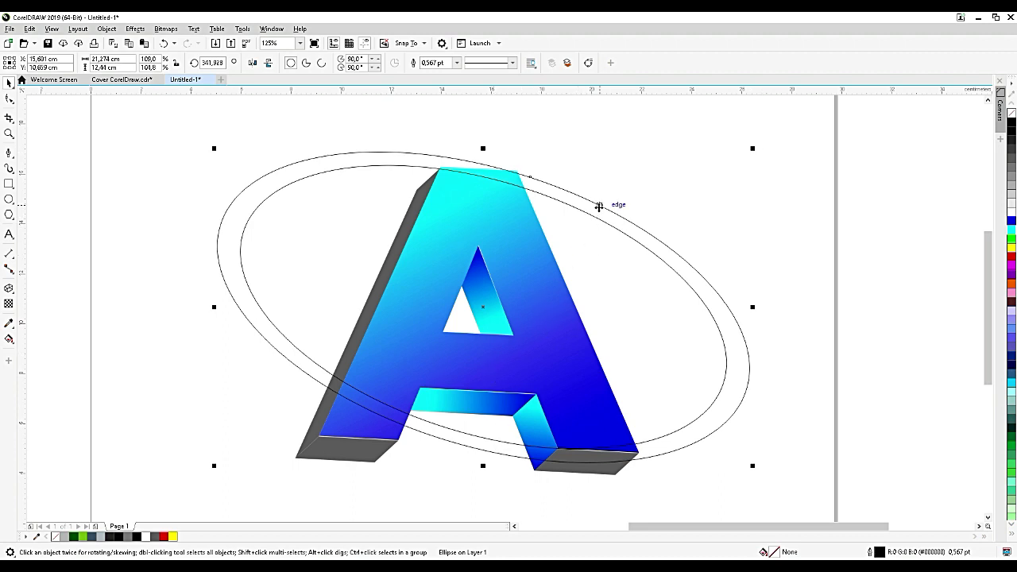
# - Offset the larger ellipse down and left so both nearly meet at the upper right, resizing it to about 21.16 by 12.19 cm
pyautogui.moveTo(599, 207); pyautogui.dragTo(590, 216)
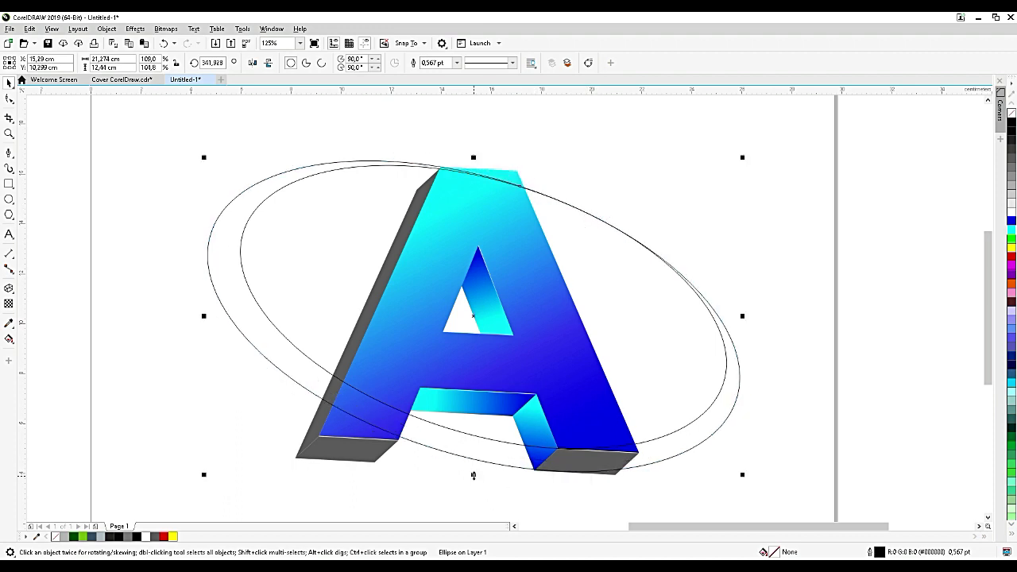
pyautogui.moveTo(473, 475); pyautogui.dragTo(473, 469)
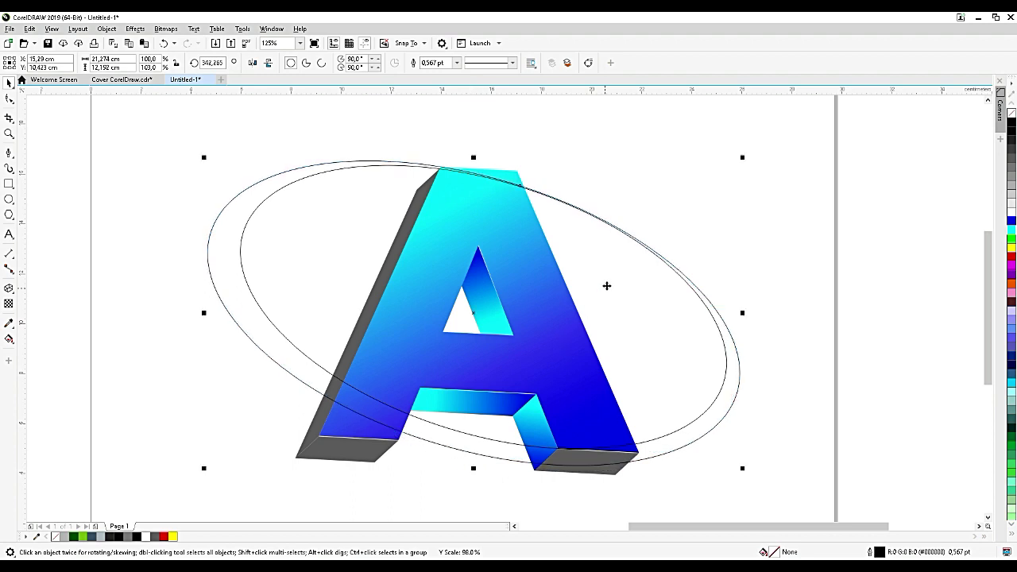
pyautogui.click(606, 283)
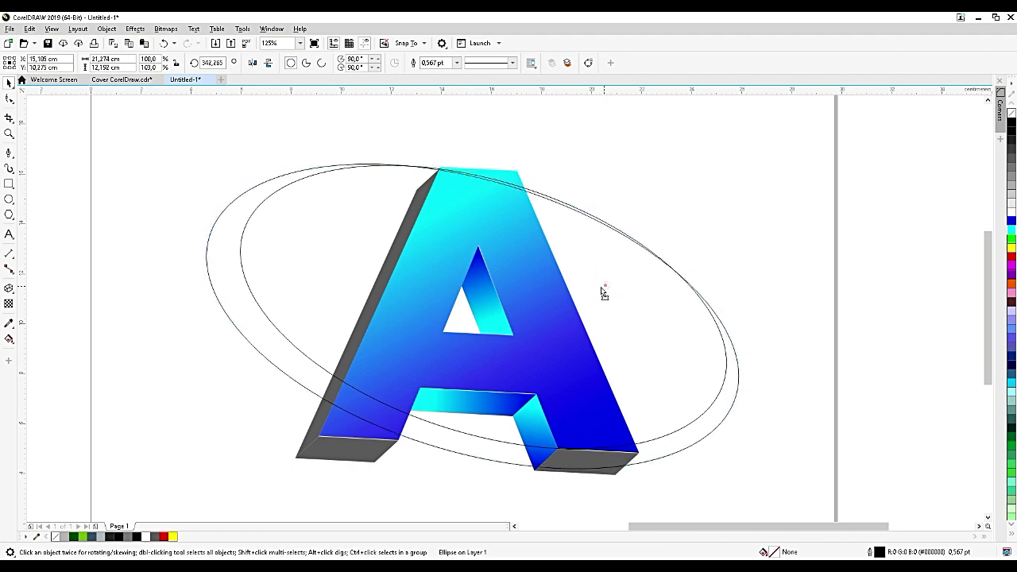
pyautogui.moveTo(604, 284); pyautogui.dragTo(603, 286)
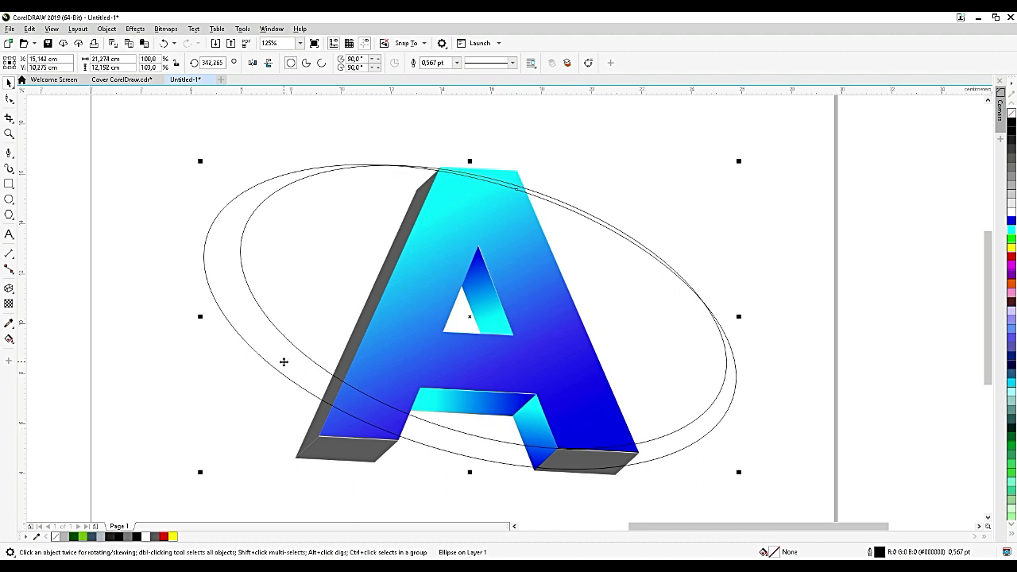
pyautogui.moveTo(283, 361); pyautogui.dragTo(286, 361)
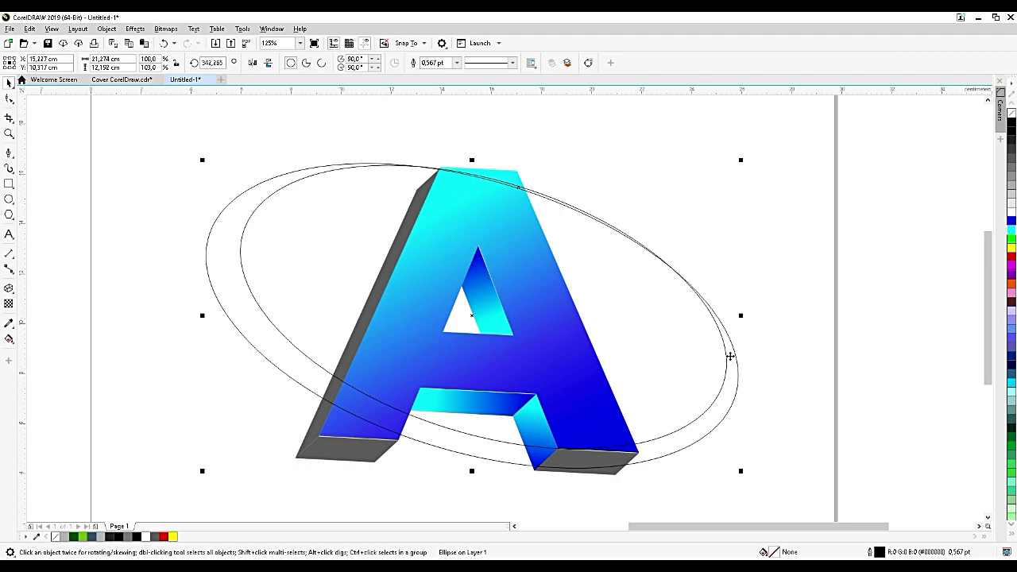
pyautogui.moveTo(741, 315); pyautogui.dragTo(739, 316)
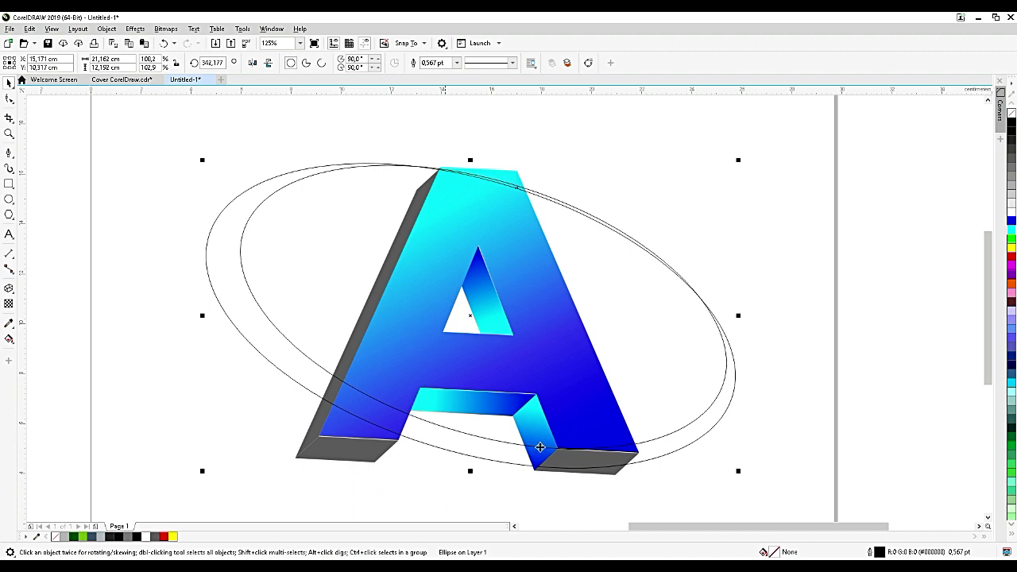
# - Cut all the objects of the letter A to the clipboard, leaving only the two tilted ellipses
pyautogui.scroll(-2, 539, 447)
pyautogui.moveTo(629, 467); pyautogui.dragTo(409, 234)
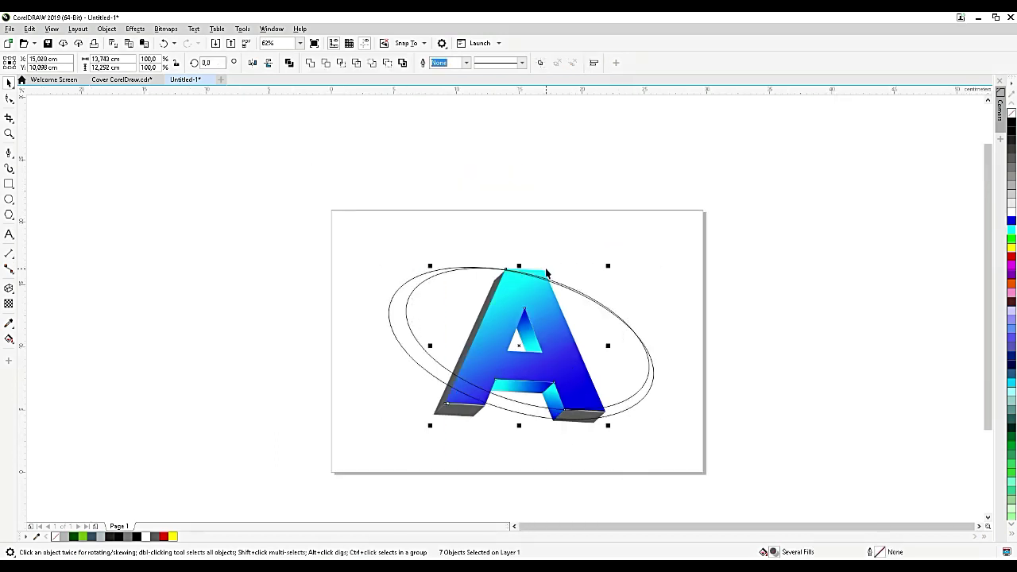
pyautogui.hotkey('ctrl', 'x')
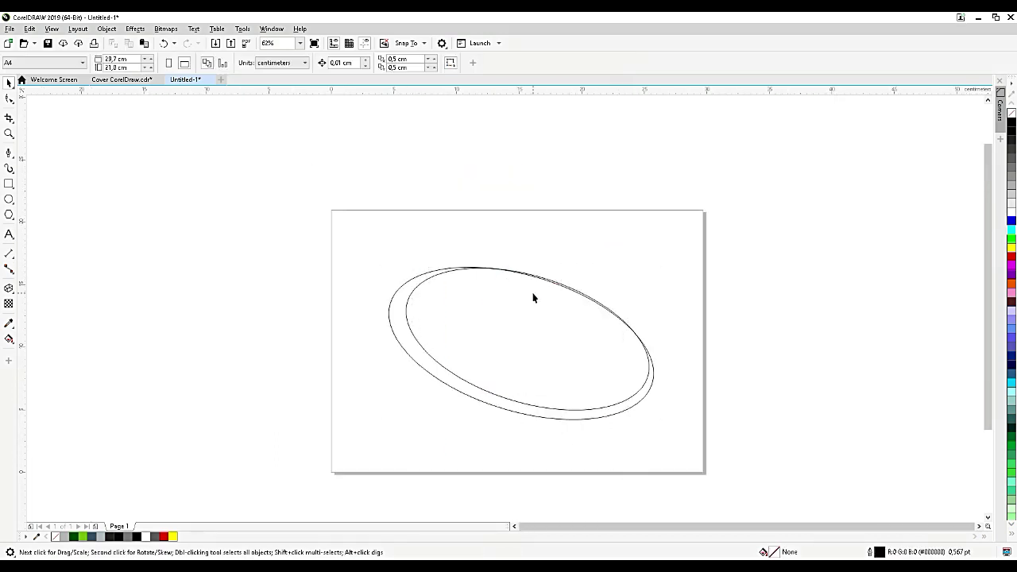
# - Create a slate-blue crescent in the wide region between the two tilted ellipses using Smart Fill
pyautogui.scroll(2, 533, 294)
pyautogui.click(10, 339)
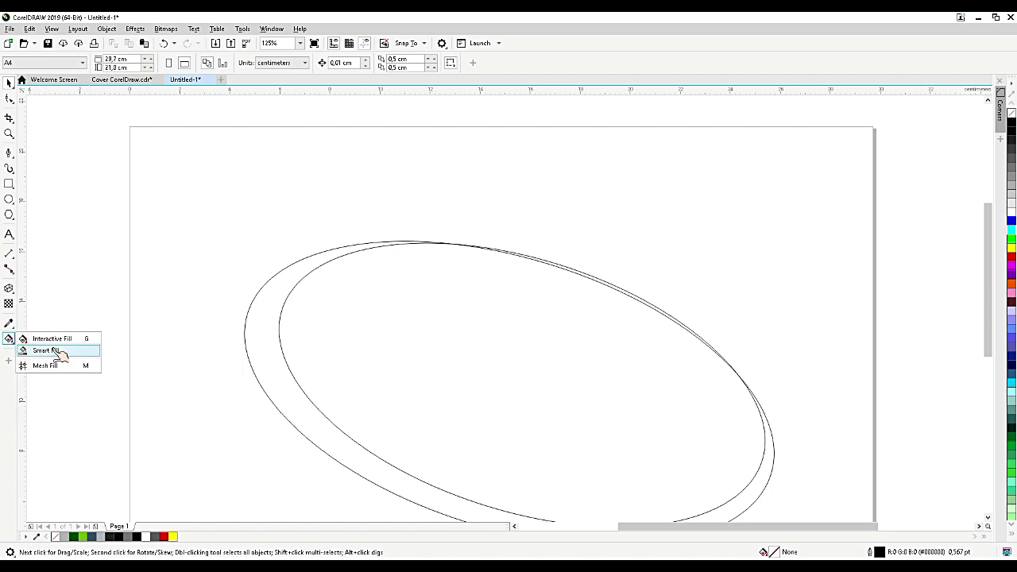
pyautogui.click(45, 350)
pyautogui.click(271, 348)
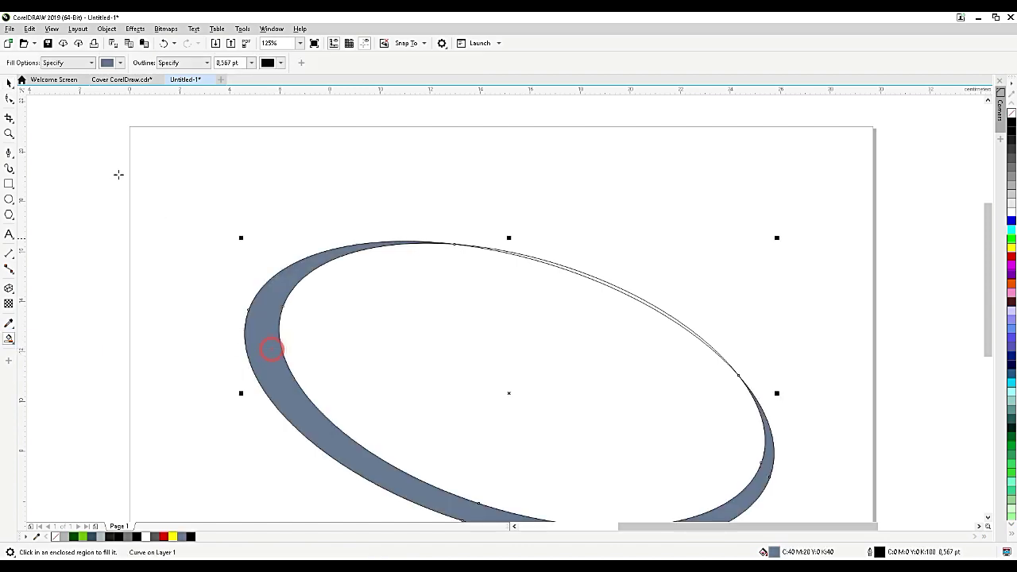
pyautogui.click(9, 83)
# - Move both source ellipses away from the filled crescent, placing them beyond the page's right edge
pyautogui.scroll(-2, 612, 275)
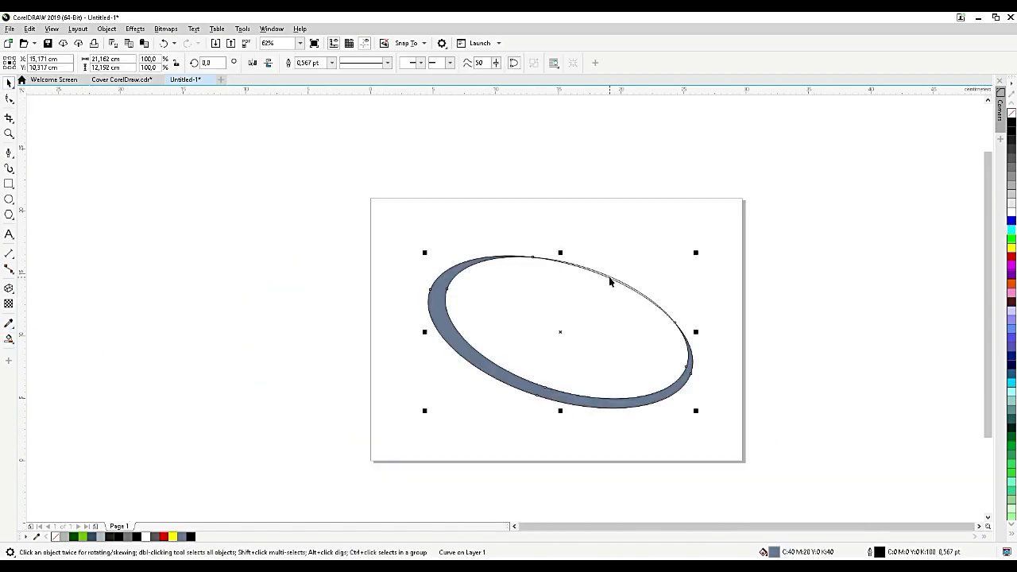
pyautogui.click(610, 280)
pyautogui.moveTo(610, 277); pyautogui.dragTo(819, 244)
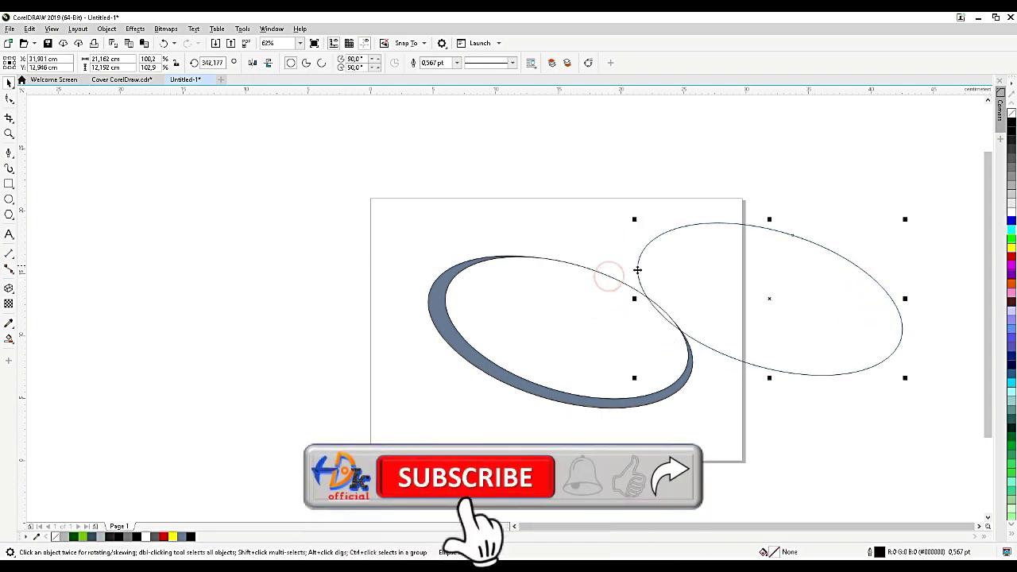
pyautogui.moveTo(611, 277); pyautogui.dragTo(837, 236)
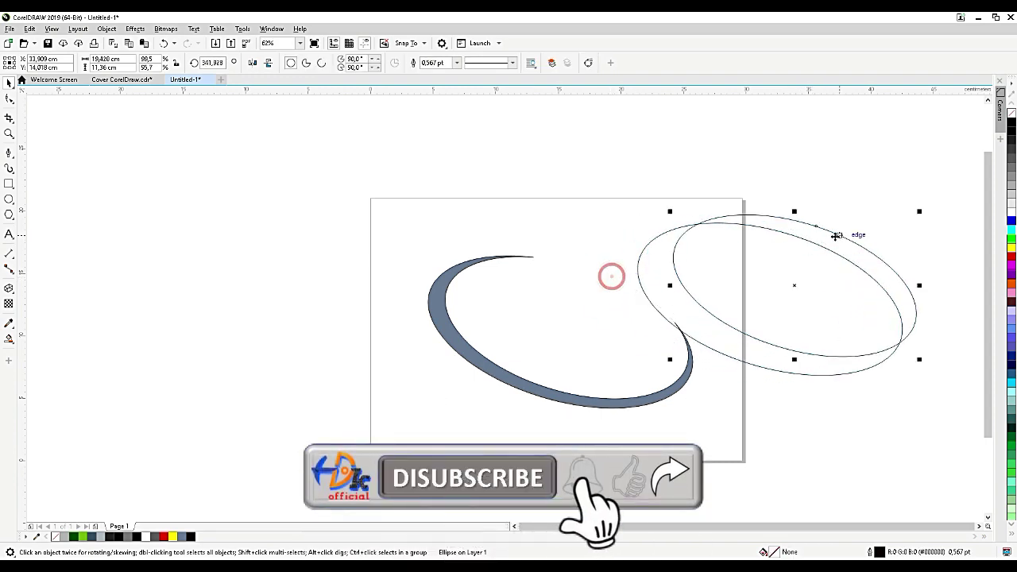
pyautogui.moveTo(737, 359); pyautogui.dragTo(787, 342)
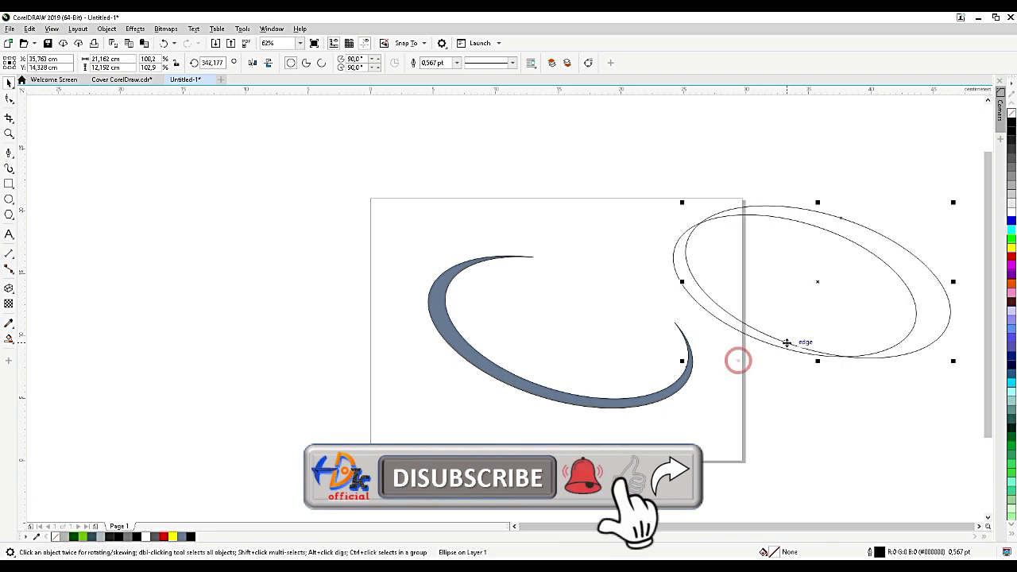
# - Paste the letter A back onto the page over the filled crescent
pyautogui.hotkey('ctrl', 'v')
pyautogui.click(760, 397)
pyautogui.scroll(2, 588, 342)
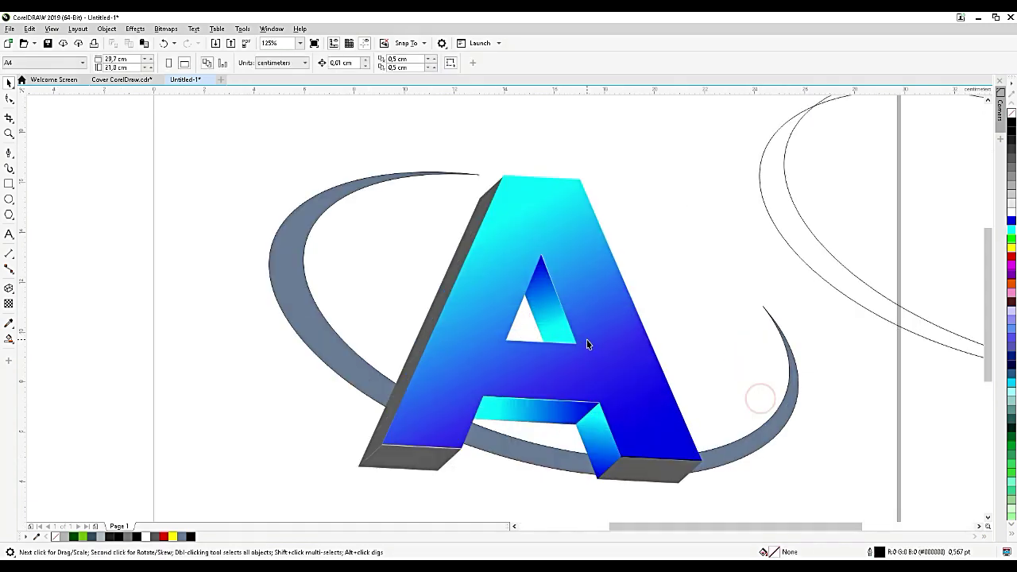
# - Move the larger ellipse back over the crescent and shrink it to about 18.3 by 10.2 cm so it fits inside
pyautogui.scroll(-2, 610, 338)
pyautogui.click(848, 251)
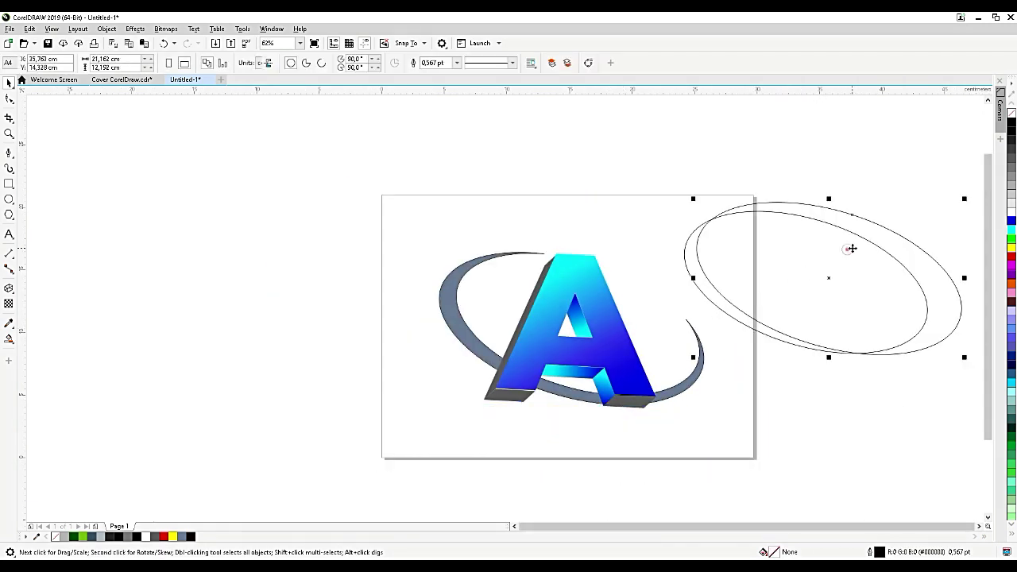
pyautogui.moveTo(851, 246); pyautogui.dragTo(594, 299)
pyautogui.scroll(2, 606, 286)
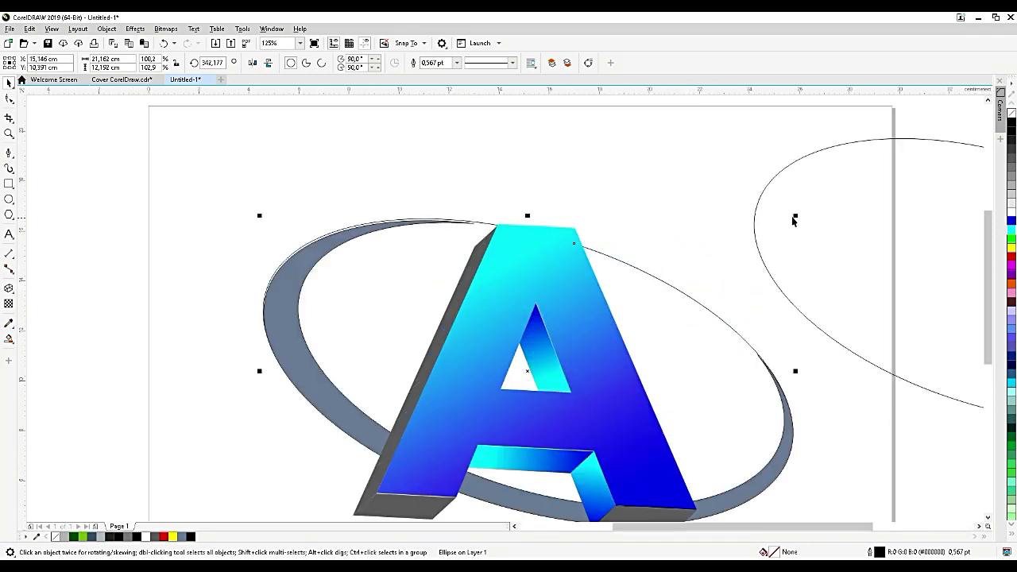
pyautogui.moveTo(787, 220); pyautogui.dragTo(754, 240)
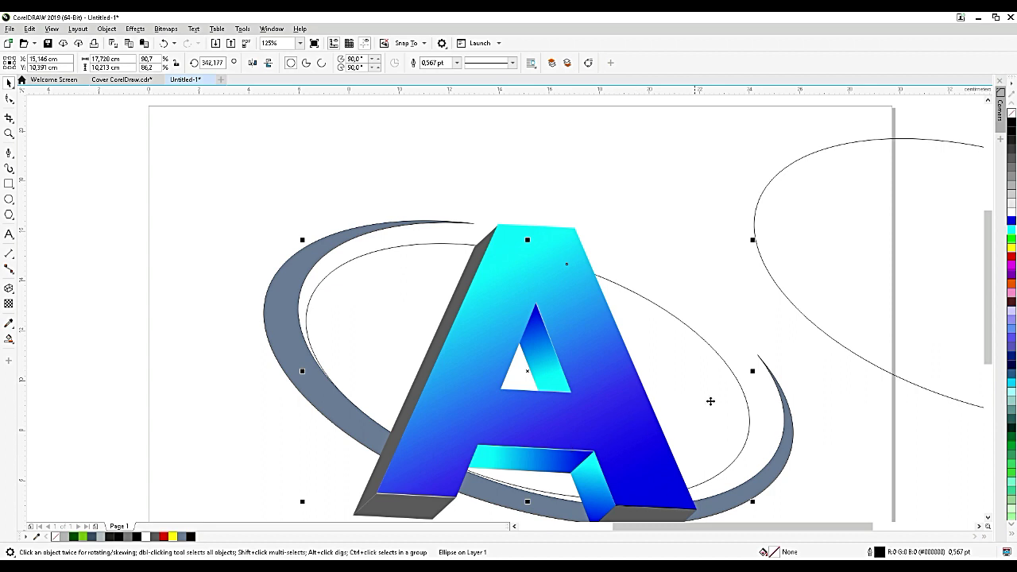
pyautogui.moveTo(752, 371); pyautogui.dragTo(766, 371)
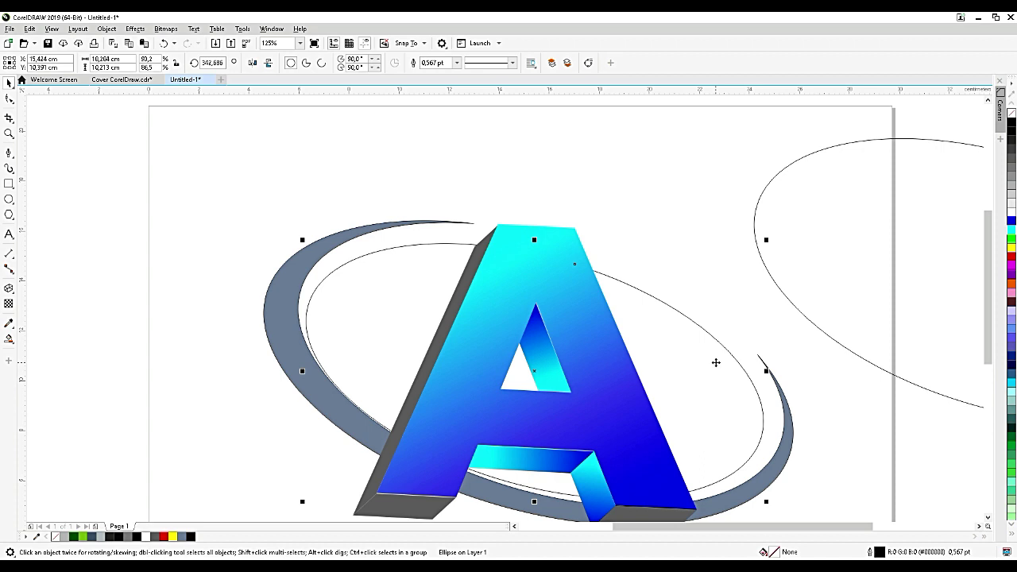
# - Duplicate the inner ellipse in place and reduce the copy from its centre to about 17.9 by 9.3 cm
pyautogui.hotkey('ctrl', 'c')
pyautogui.hotkey('ctrl', 'v')
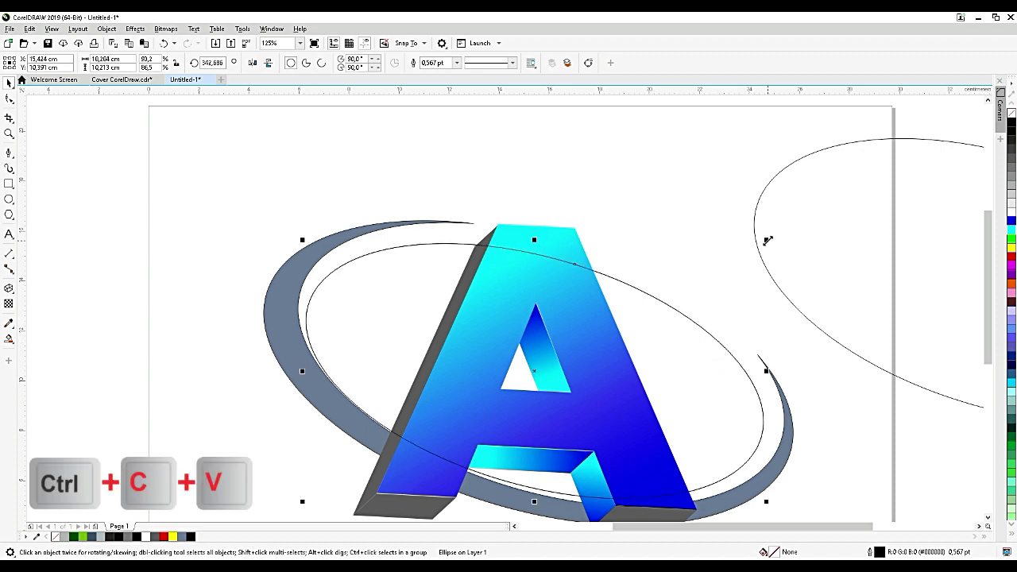
pyautogui.moveTo(767, 238); pyautogui.dragTo(752, 250)
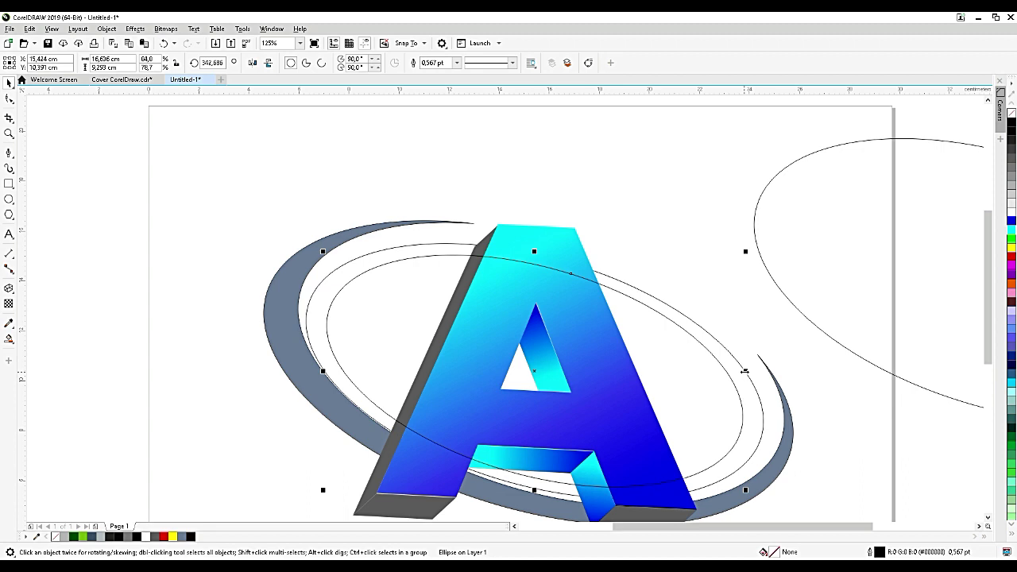
pyautogui.moveTo(747, 371); pyautogui.dragTo(762, 377)
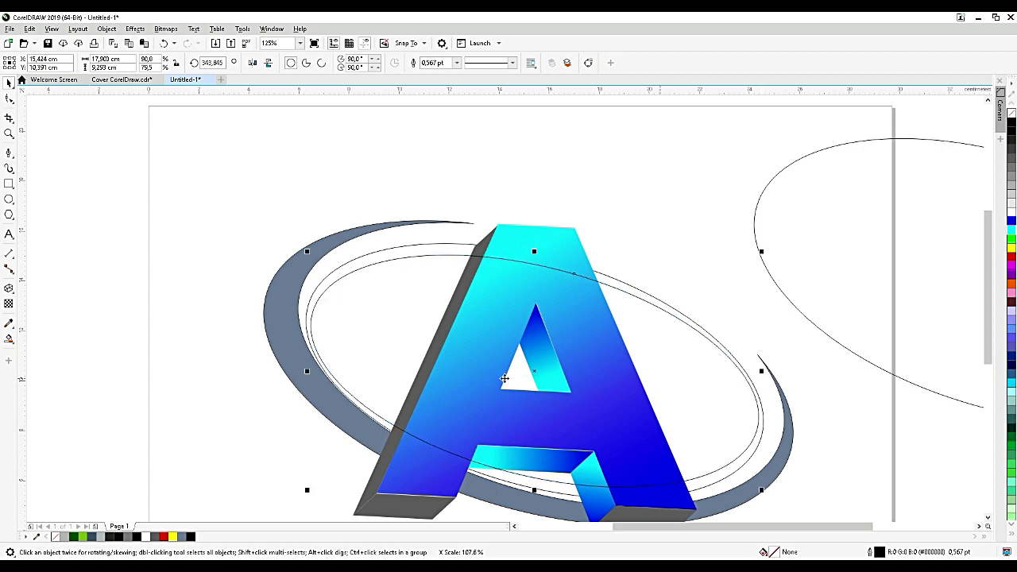
# - Narrow the larger inner ellipse to about 18.16 cm wide and the smaller one to about 17.75 cm wide
pyautogui.click(309, 313)
pyautogui.click(329, 278)
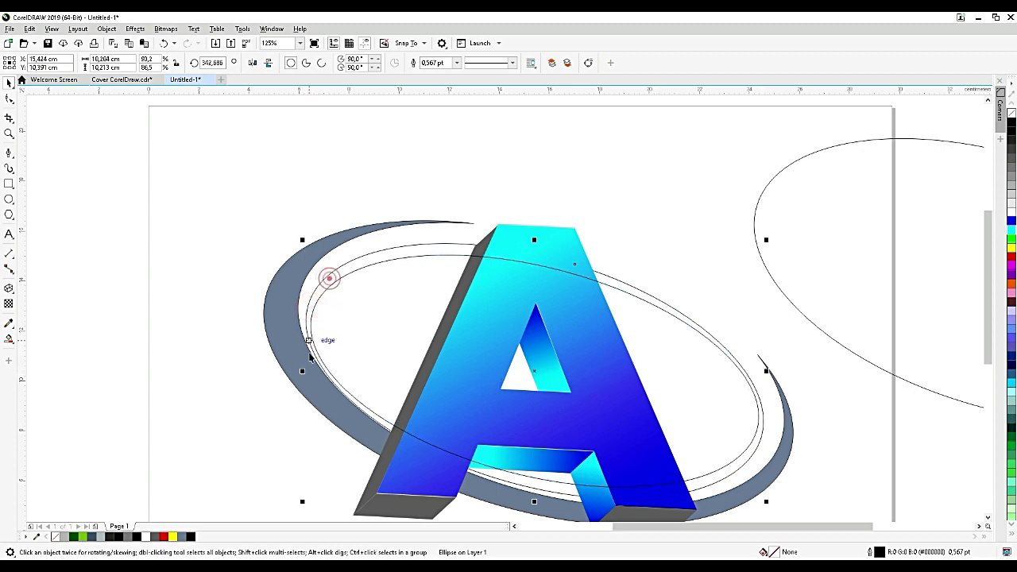
pyautogui.moveTo(303, 370); pyautogui.dragTo(306, 371)
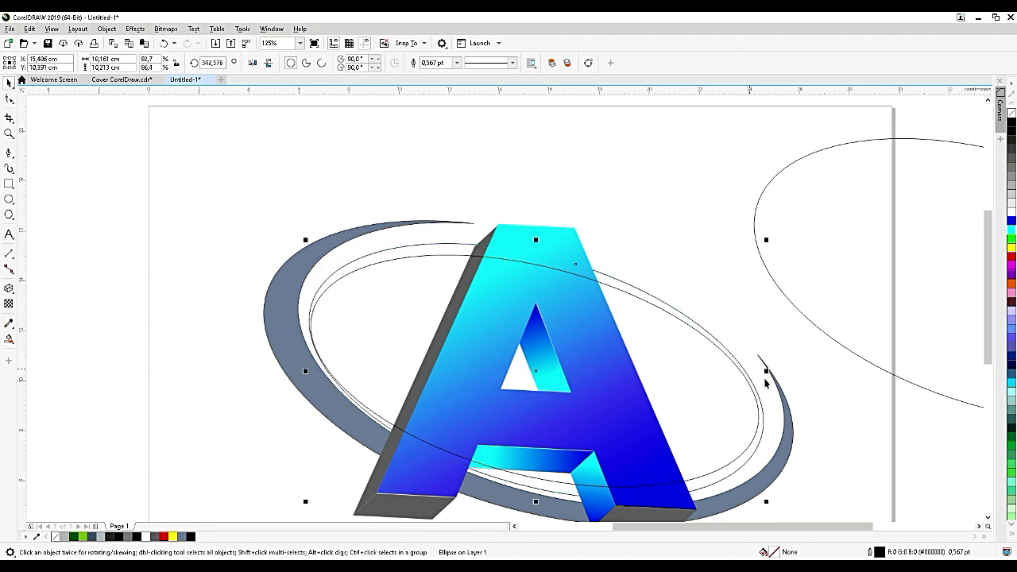
pyautogui.click(719, 425)
pyautogui.moveTo(760, 372); pyautogui.dragTo(758, 371)
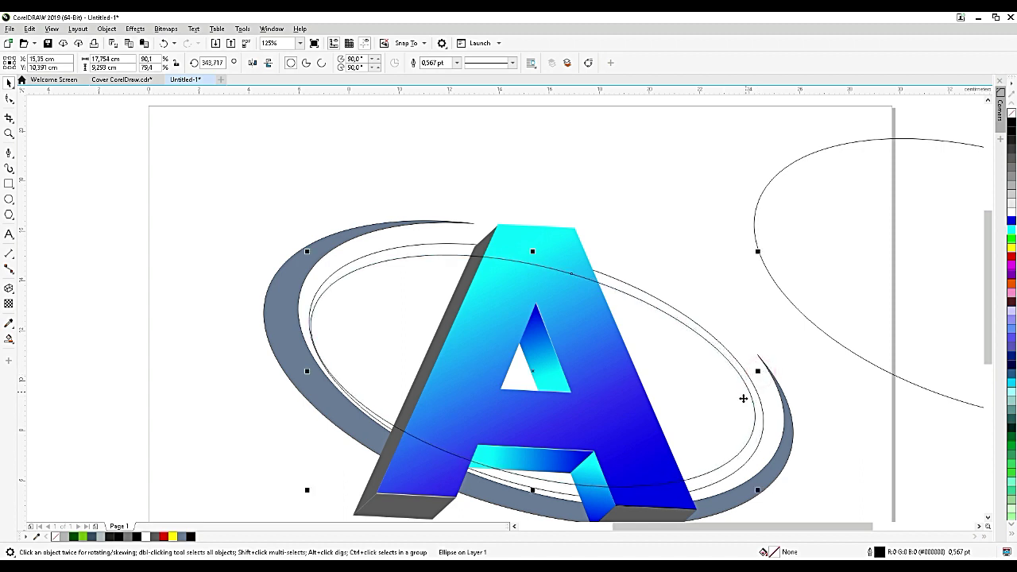
# - Convert the smallest ellipse to curves and shift its lower-right node downward toward the surrounding ellipse
pyautogui.click(727, 437)
pyautogui.hotkey('ctrl', 'q')
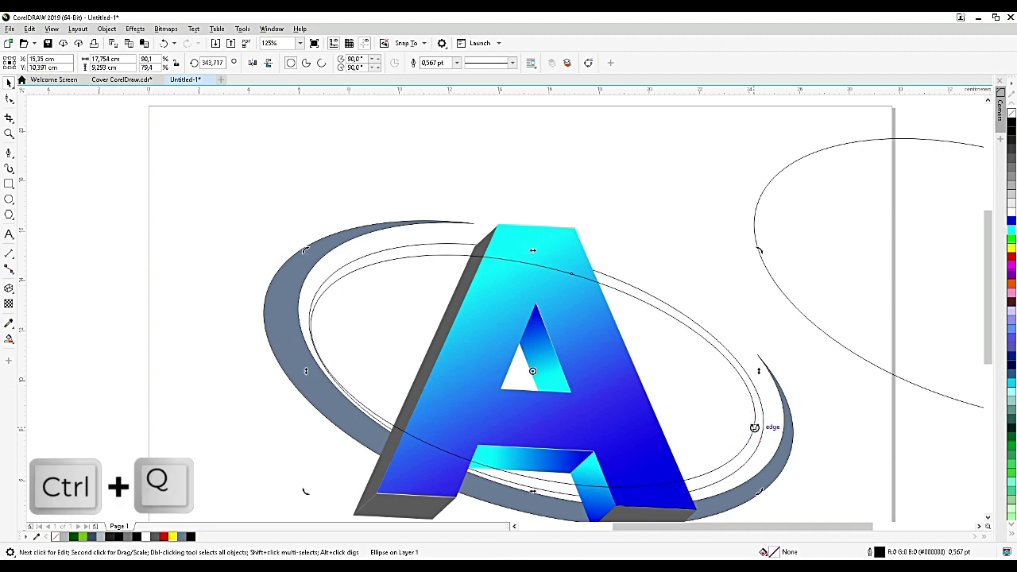
pyautogui.click(748, 440)
pyautogui.press('F10')
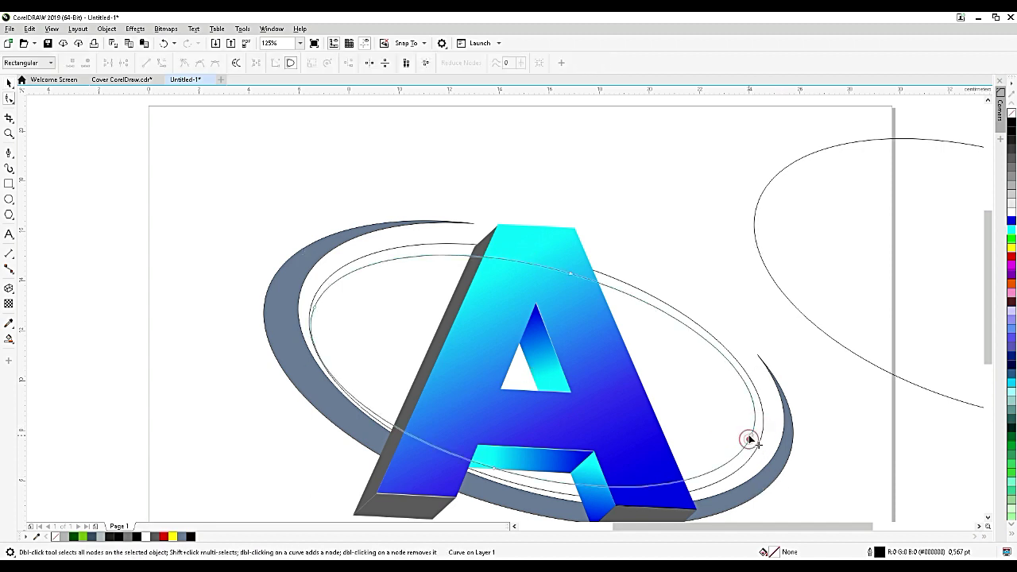
pyautogui.moveTo(749, 439); pyautogui.dragTo(750, 451)
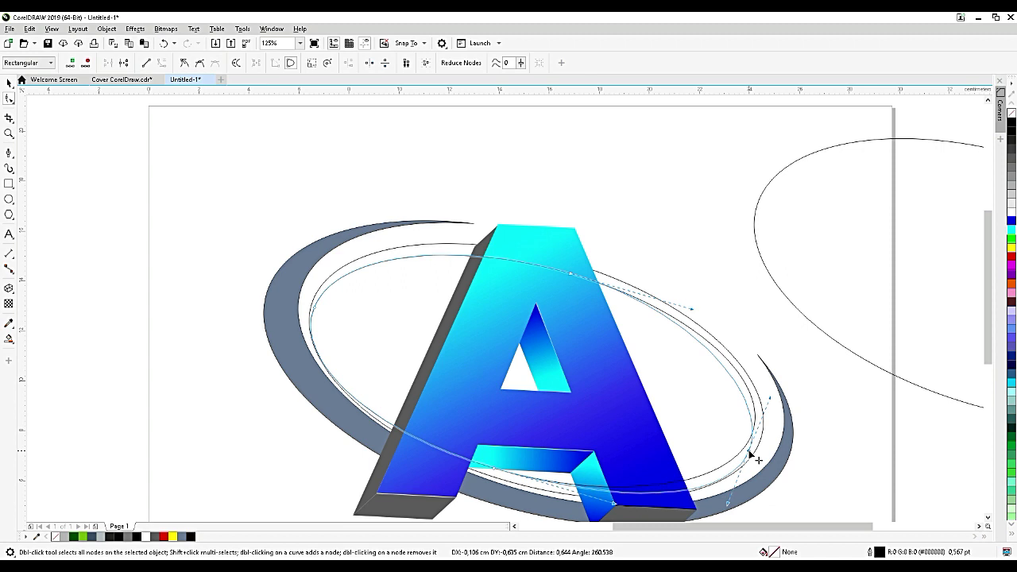
pyautogui.moveTo(750, 453); pyautogui.dragTo(750, 437)
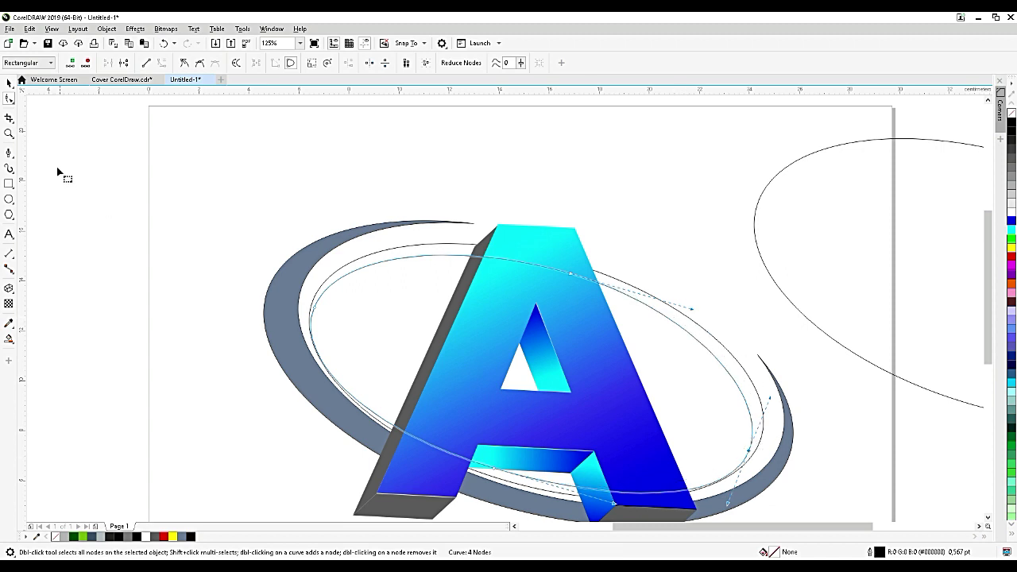
# - Add a node on the smallest curve's lower-left arc and nudge it outward to meet the surrounding ellipse
pyautogui.click(9, 83)
pyautogui.scroll(2, 337, 373)
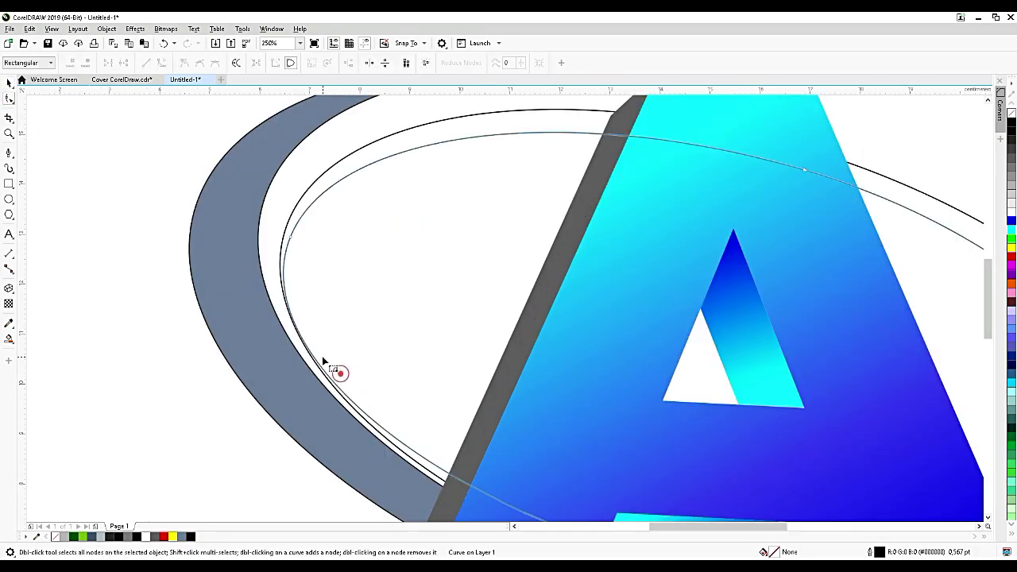
pyautogui.doubleClick(342, 394)
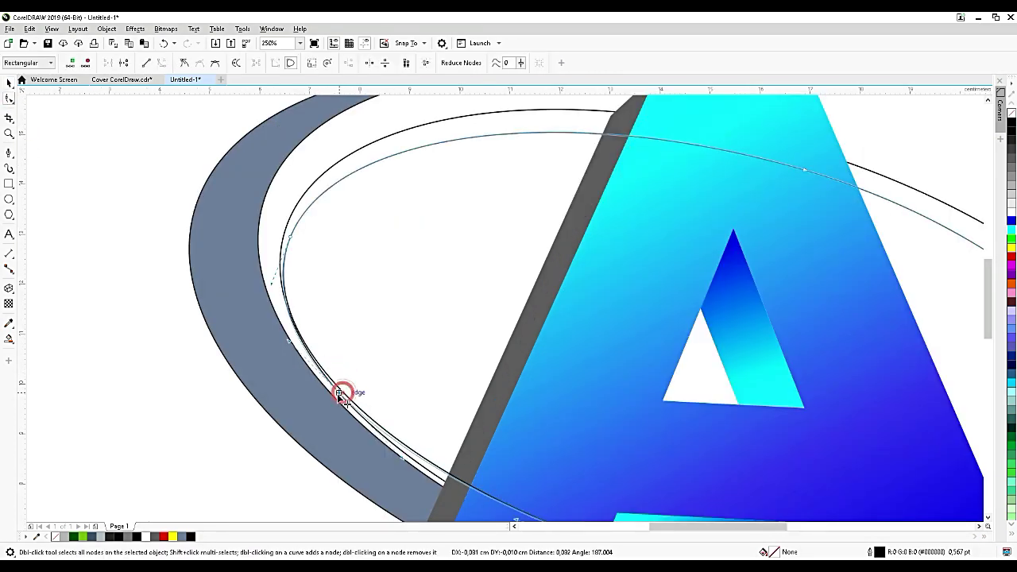
pyautogui.click(9, 83)
# - Cut the whole letter A to the clipboard again, leaving only the crescent and the ellipse outlines
pyautogui.scroll(-4, 408, 217)
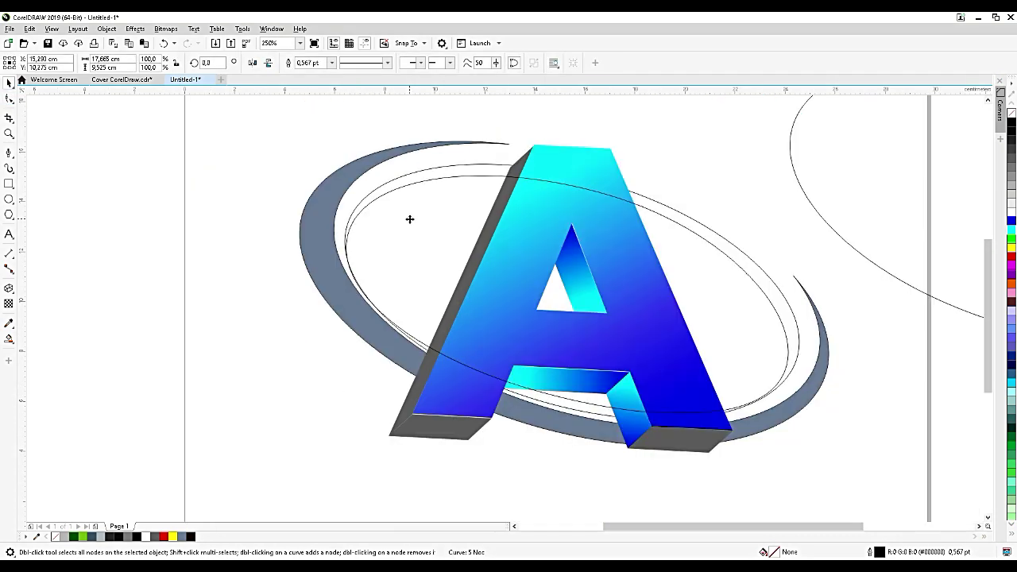
pyautogui.click(545, 332)
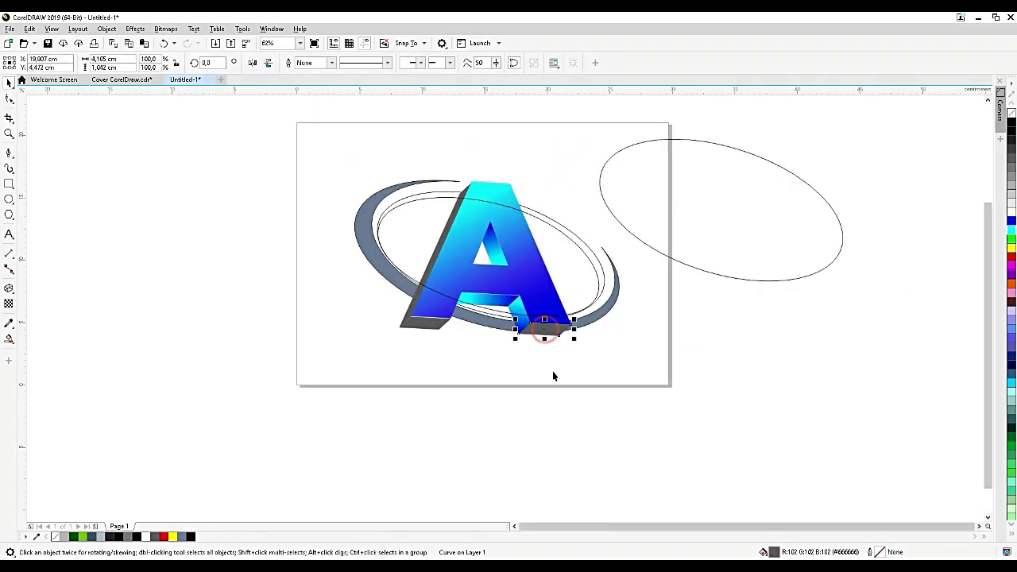
pyautogui.moveTo(579, 410); pyautogui.dragTo(394, 159)
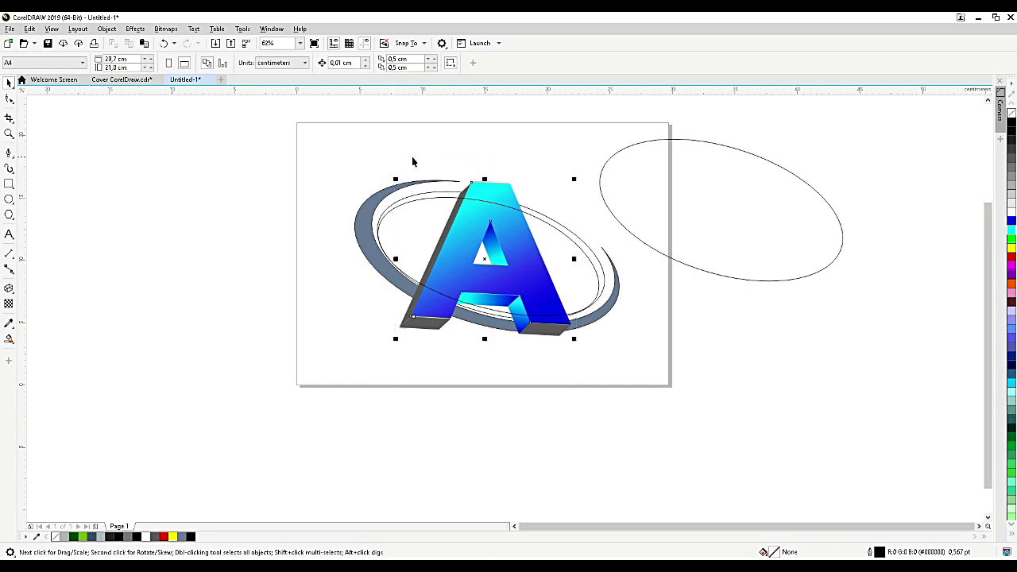
pyautogui.hotkey('ctrl', 'x')
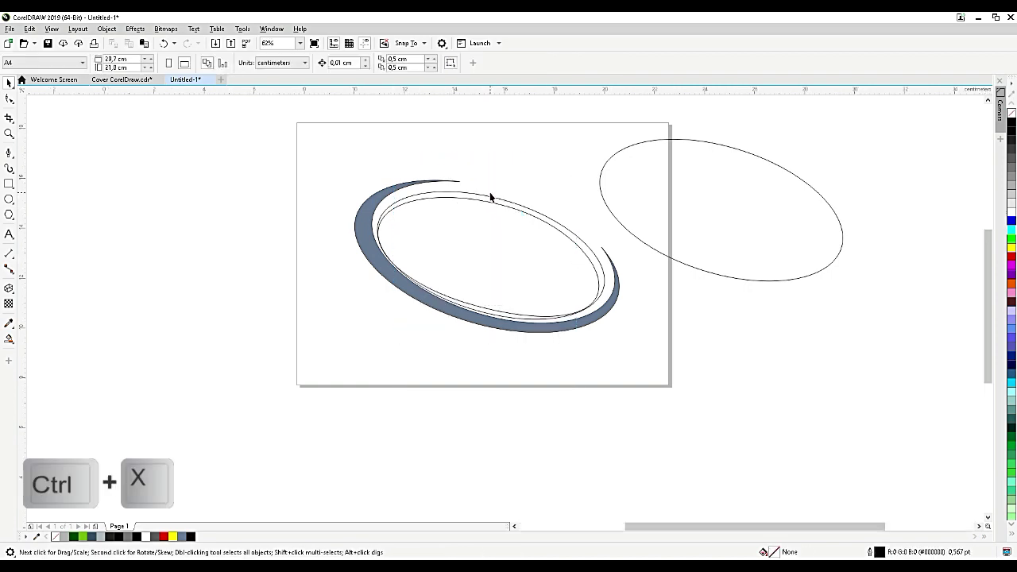
# - Fill the narrow band between the two inner outlines with slate blue using Smart Fill
pyautogui.scroll(2, 490, 195)
pyautogui.click(9, 339)
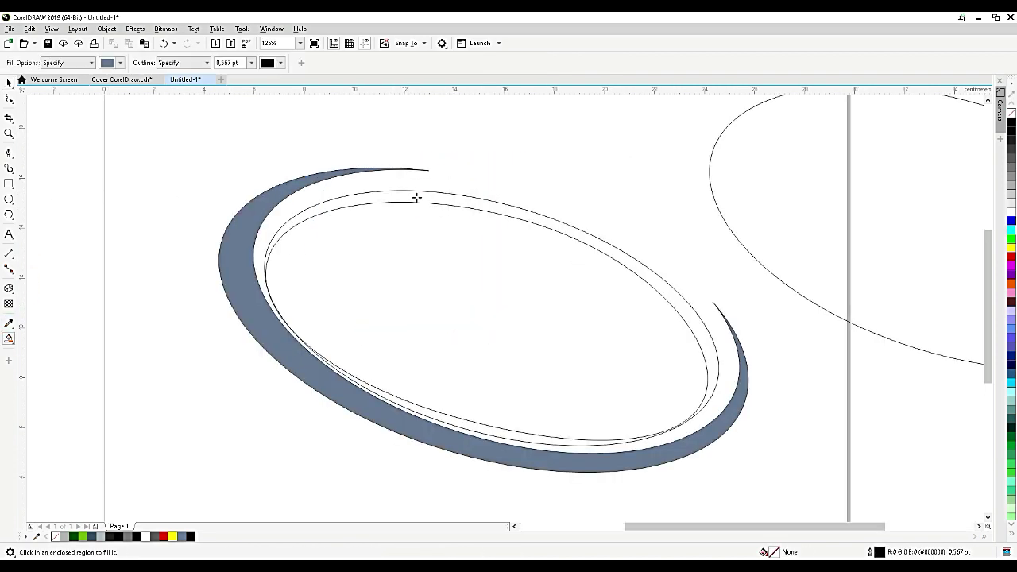
pyautogui.click(414, 198)
pyautogui.press('space')
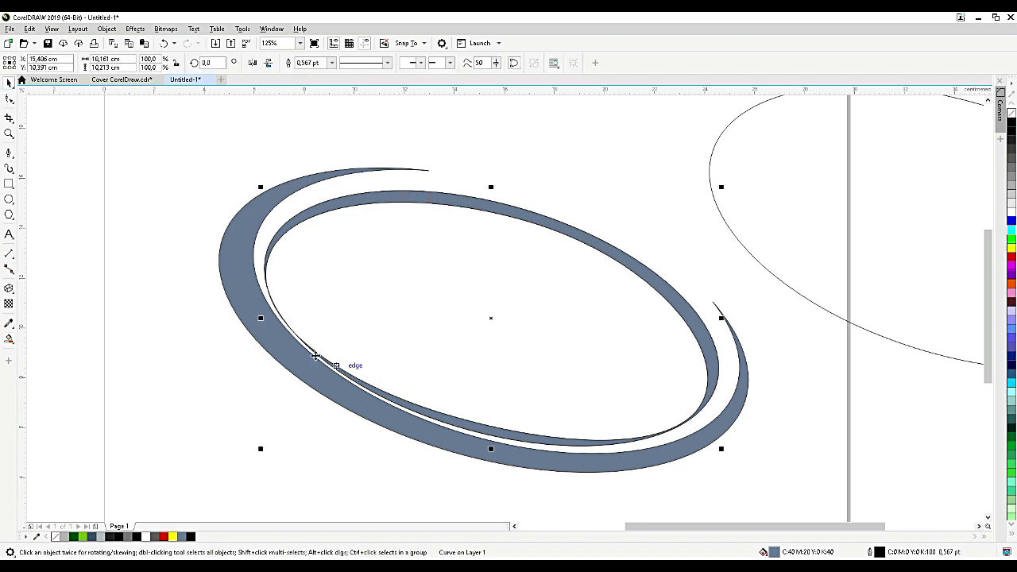
# - Delete the two source outlines of the inner ring, keeping only its filled shape
pyautogui.click(385, 311)
pyautogui.moveTo(495, 299); pyautogui.dragTo(760, 424)
pyautogui.press('Delete')
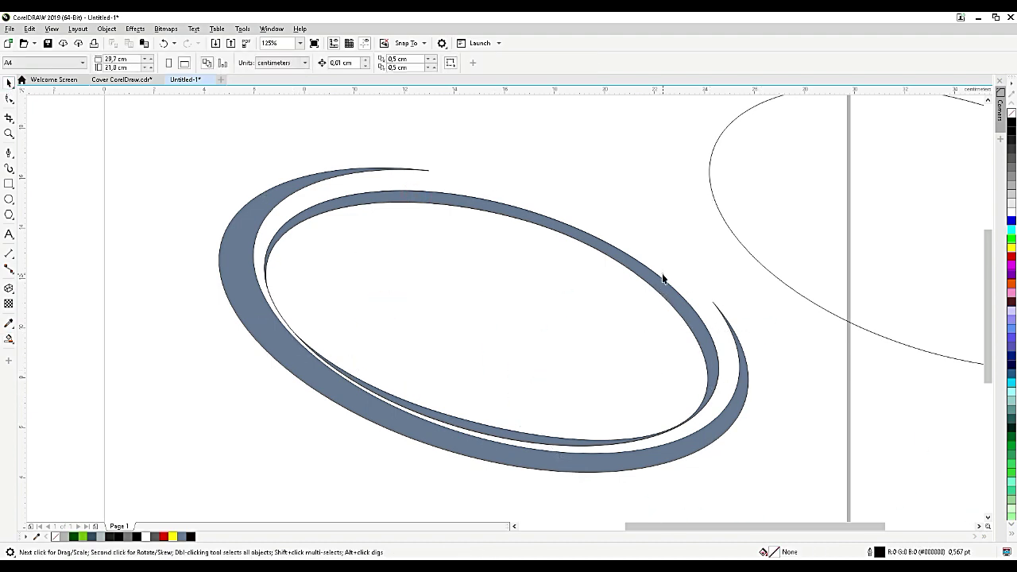
pyautogui.moveTo(660, 279); pyautogui.dragTo(747, 255)
pyautogui.press('Escape')
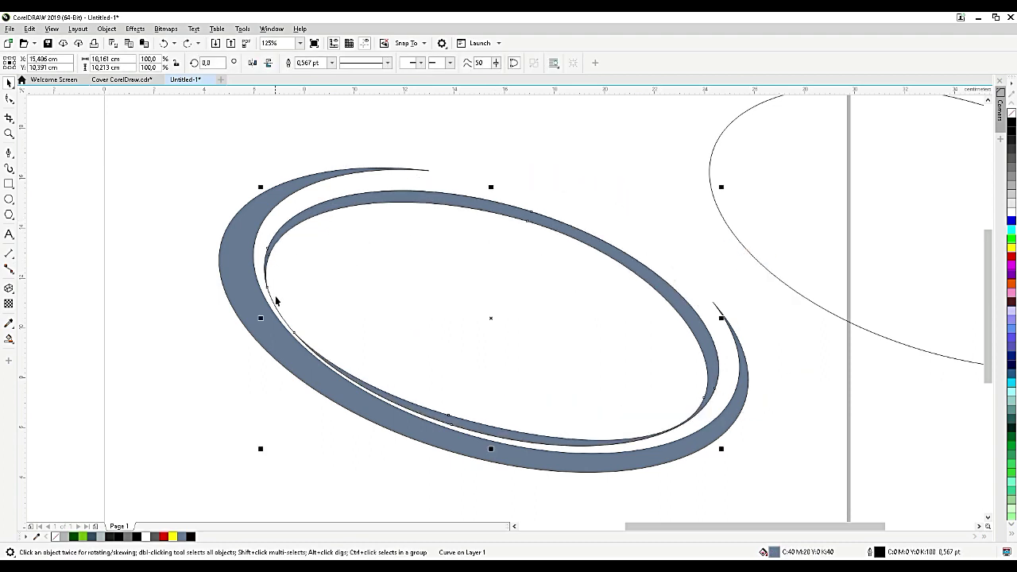
pyautogui.moveTo(273, 303); pyautogui.dragTo(571, 262)
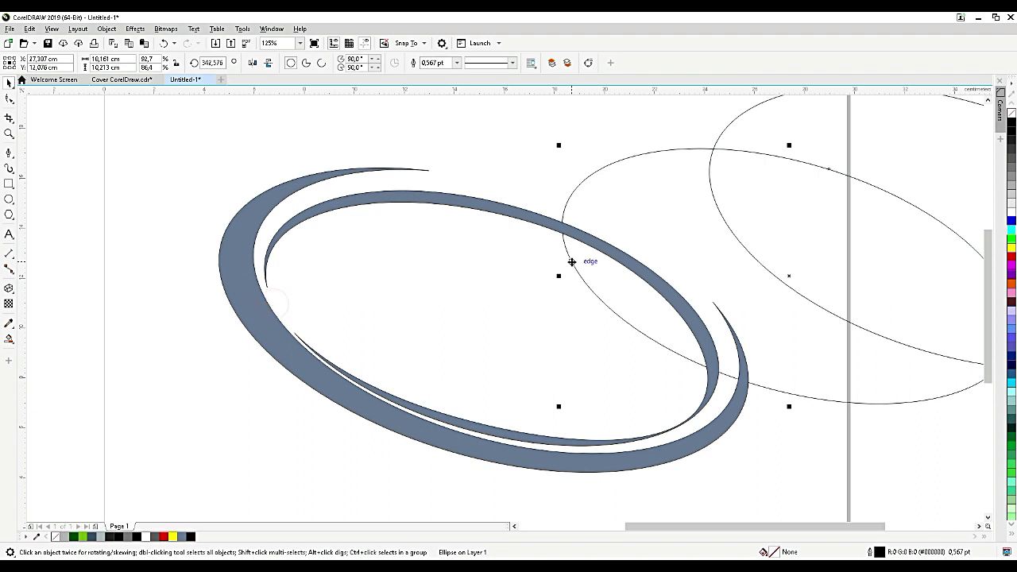
pyautogui.press('Escape')
pyautogui.press('Escape')
# - Paste the cut letter A back onto the page with the filled rings
pyautogui.click(729, 405)
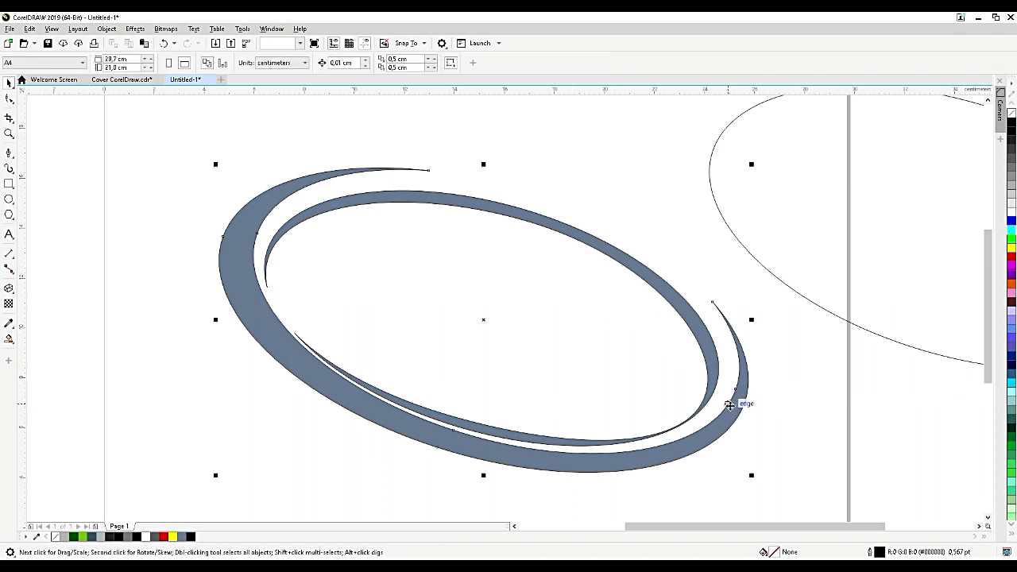
pyautogui.scroll(-2, 613, 350)
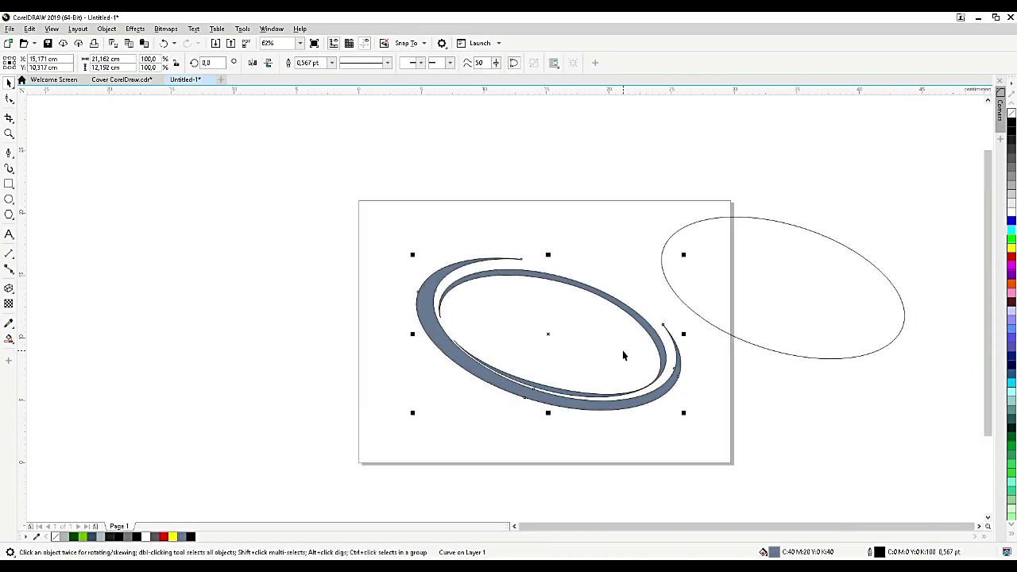
pyautogui.hotkey('ctrl', 'v')
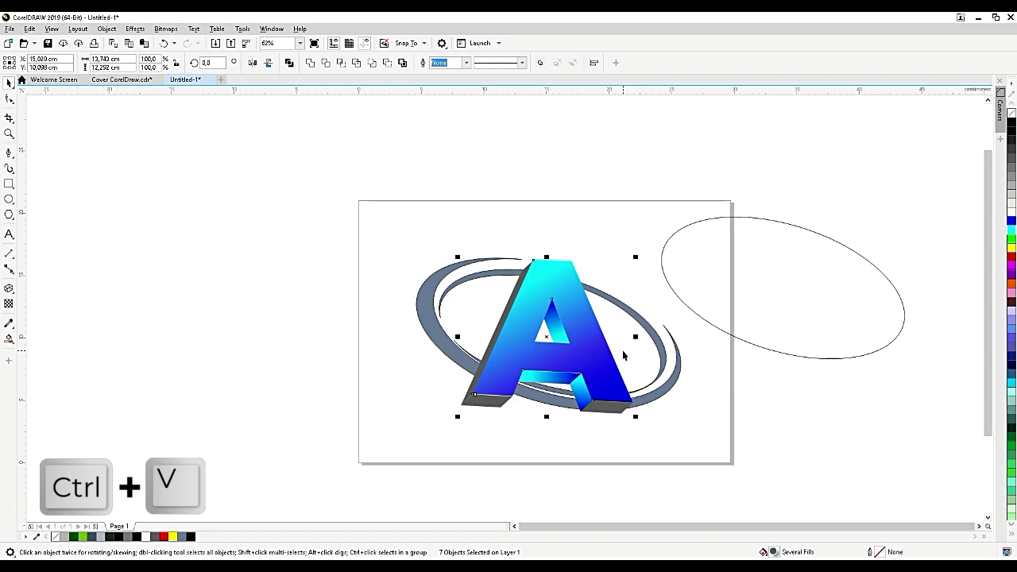
pyautogui.click(614, 441)
pyautogui.scroll(2, 614, 441)
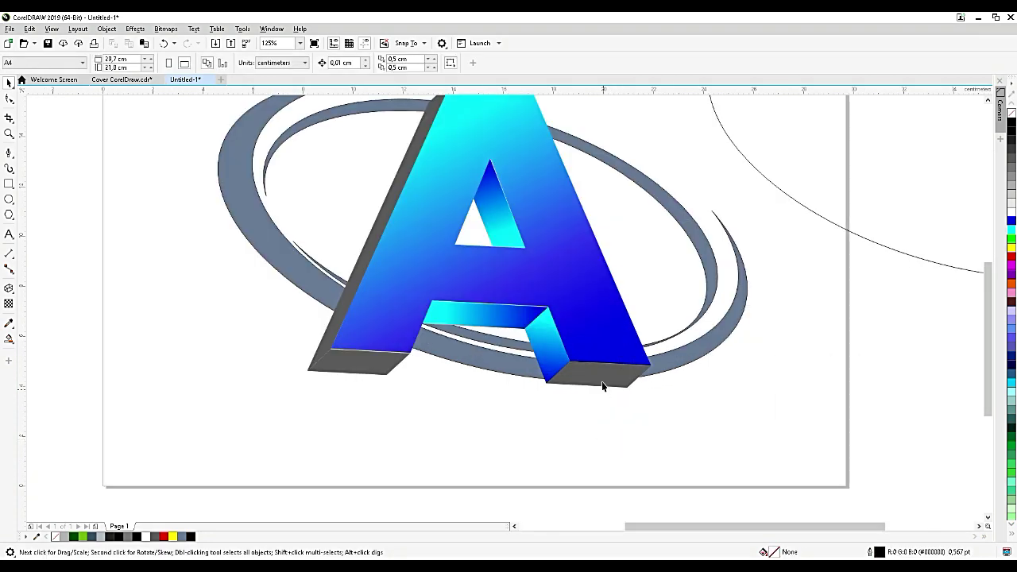
pyautogui.scroll(-2, 627, 429)
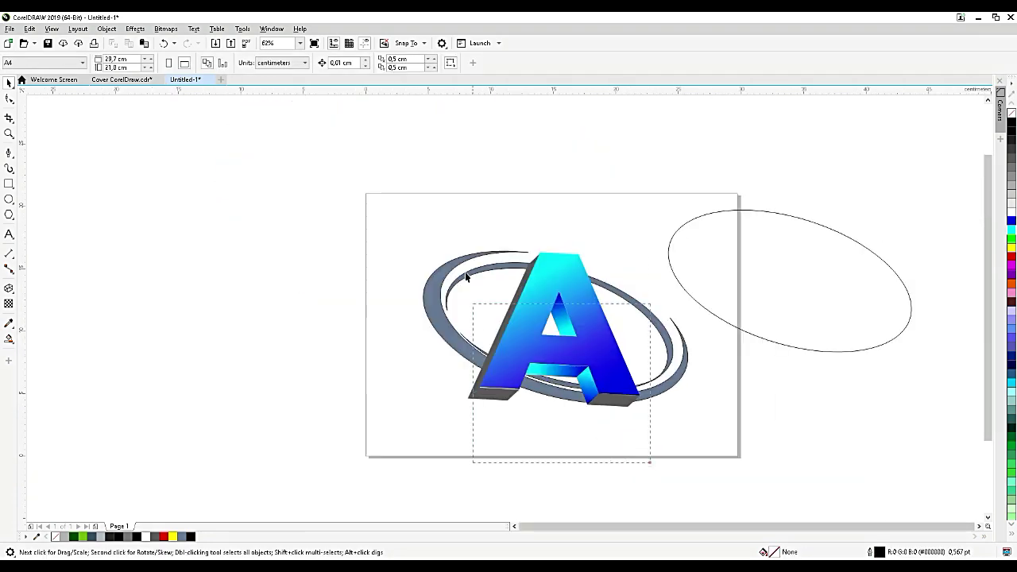
# - Send all parts of the letter A to the back, behind both rings
pyautogui.moveTo(465, 272); pyautogui.dragTo(461, 224)
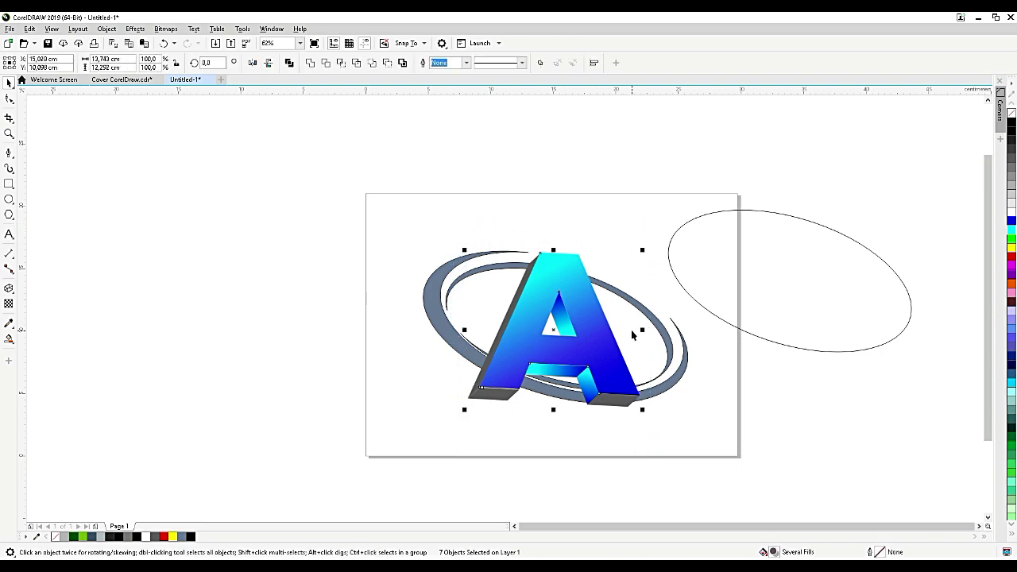
pyautogui.hotkey('ctrl', 'End')
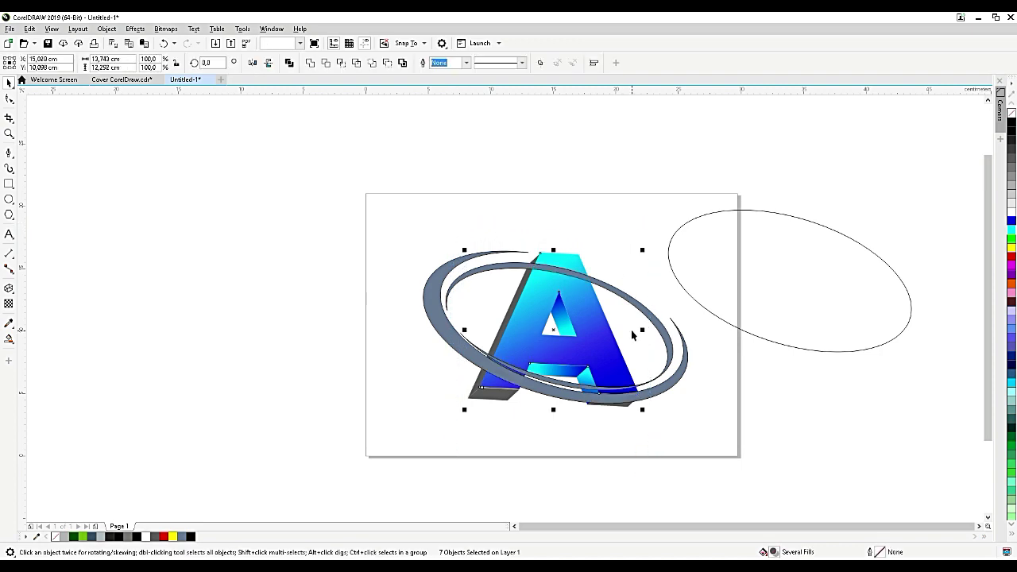
pyautogui.click(637, 414)
# - Draw a rectangle about 5.9 by 5.5 cm over the letter's upper part, covering where the inner ring crosses it
pyautogui.scroll(2, 562, 265)
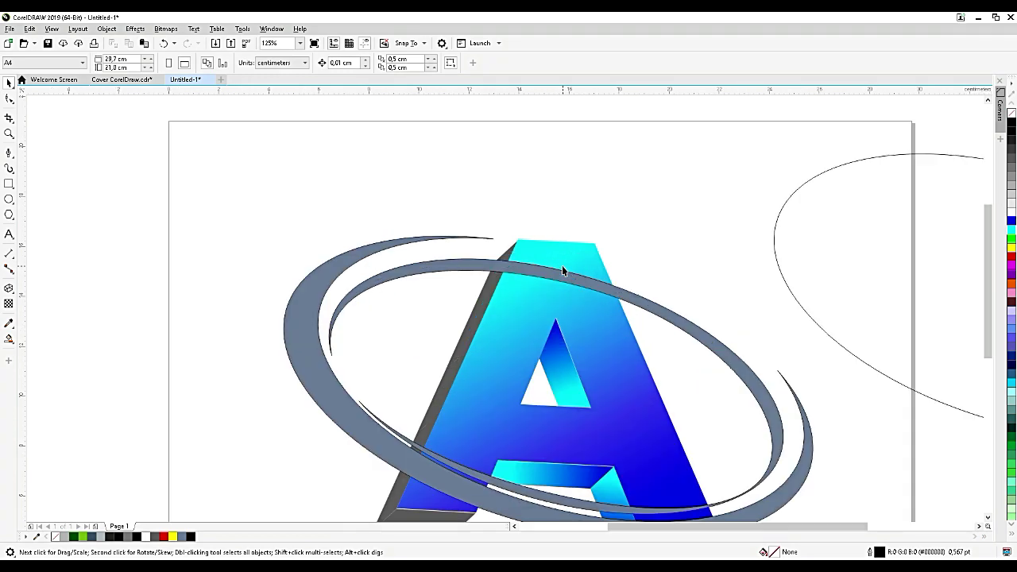
pyautogui.click(10, 183)
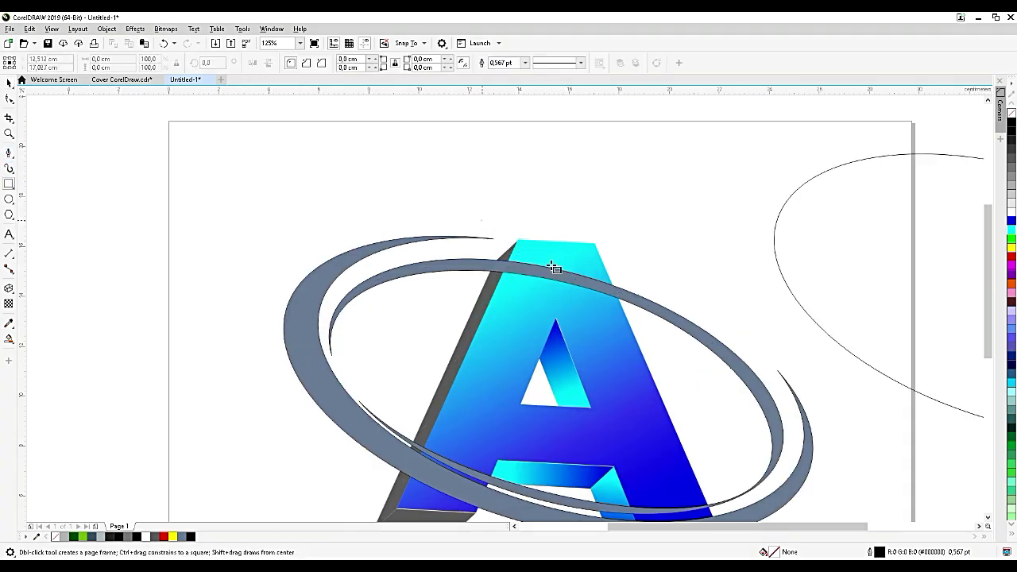
pyautogui.moveTo(483, 221); pyautogui.dragTo(632, 361)
pyautogui.scroll(2, 642, 297)
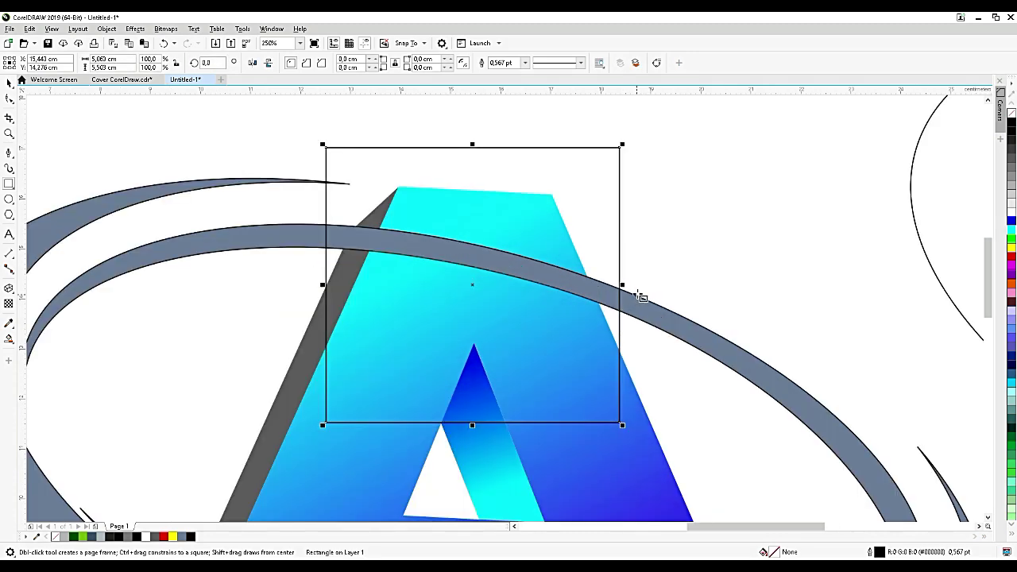
# - Add two nodes to the rectangle's right edge and pull them so the edge slants along the letter's right side
pyautogui.click(10, 97)
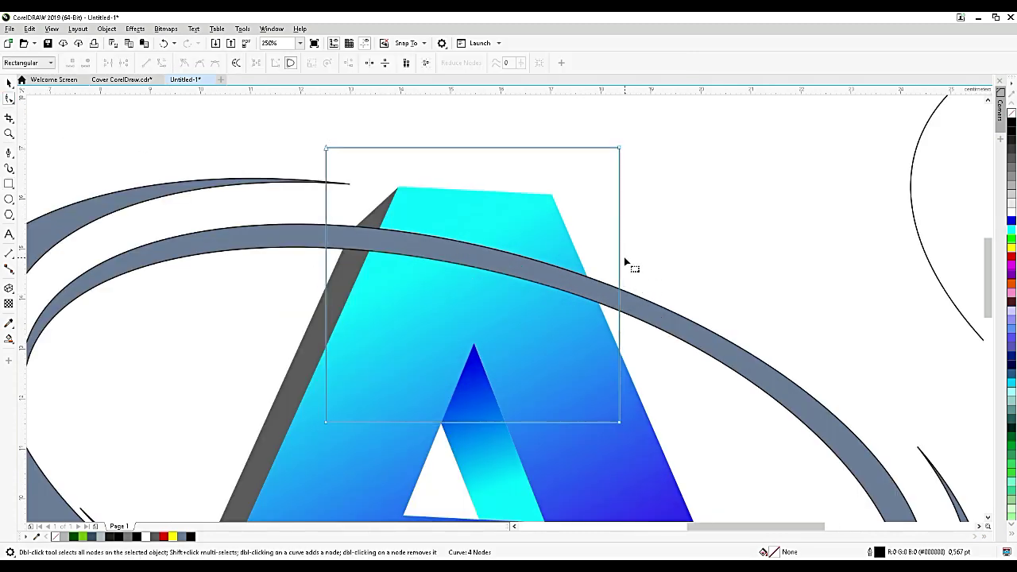
pyautogui.scroll(2, 626, 263)
pyautogui.doubleClick(614, 271)
pyautogui.moveTo(614, 271); pyautogui.dragTo(556, 240)
pyautogui.doubleClick(578, 372)
pyautogui.moveTo(578, 372); pyautogui.dragTo(622, 412)
pyautogui.scroll(-4, 840, 363)
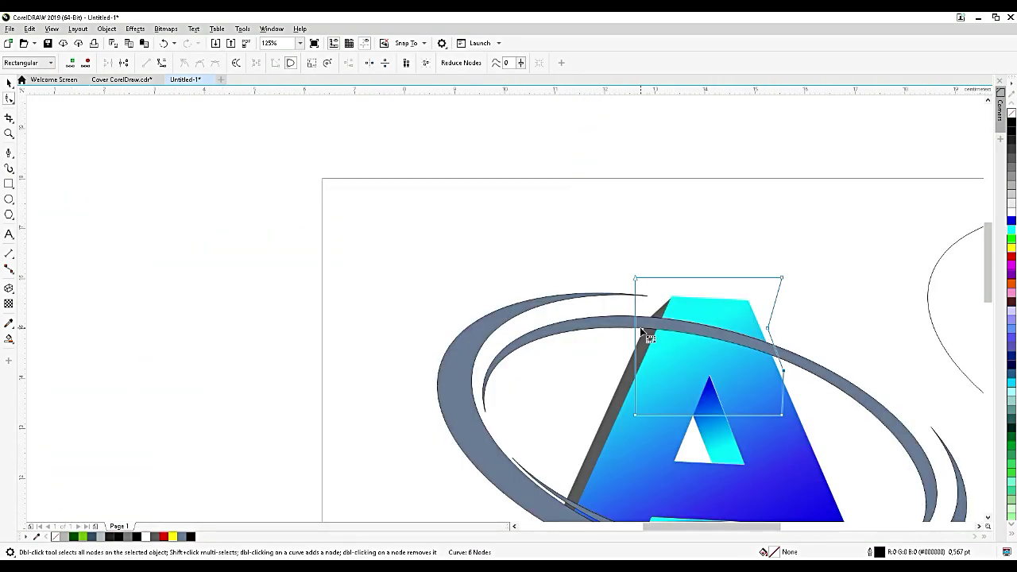
# - Add two nodes to the rectangle's left edge and angle the edge across the inner ring beside the letter's dark side
pyautogui.scroll(4, 642, 333)
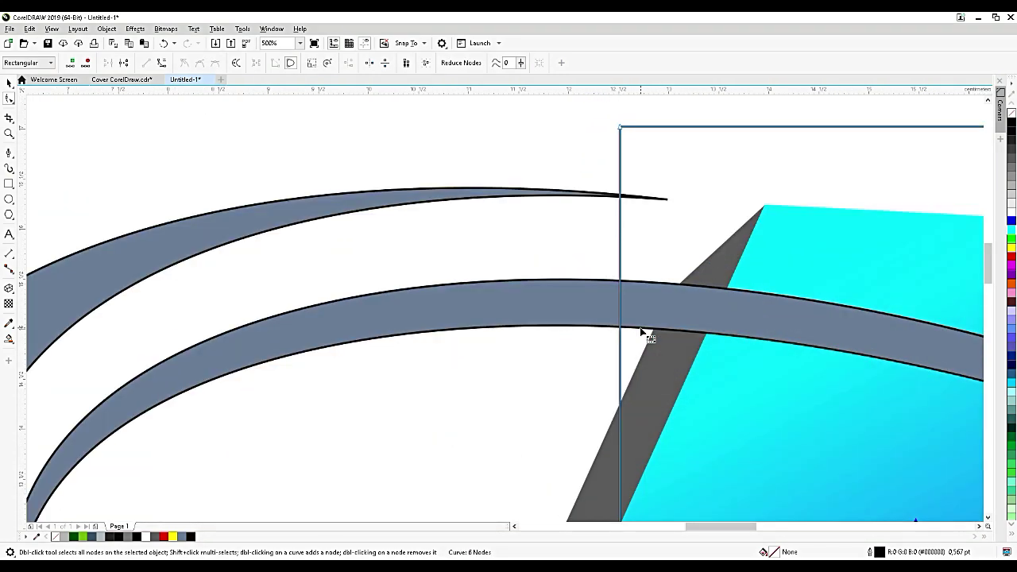
pyautogui.doubleClick(618, 256)
pyautogui.moveTo(618, 257); pyautogui.dragTo(667, 250)
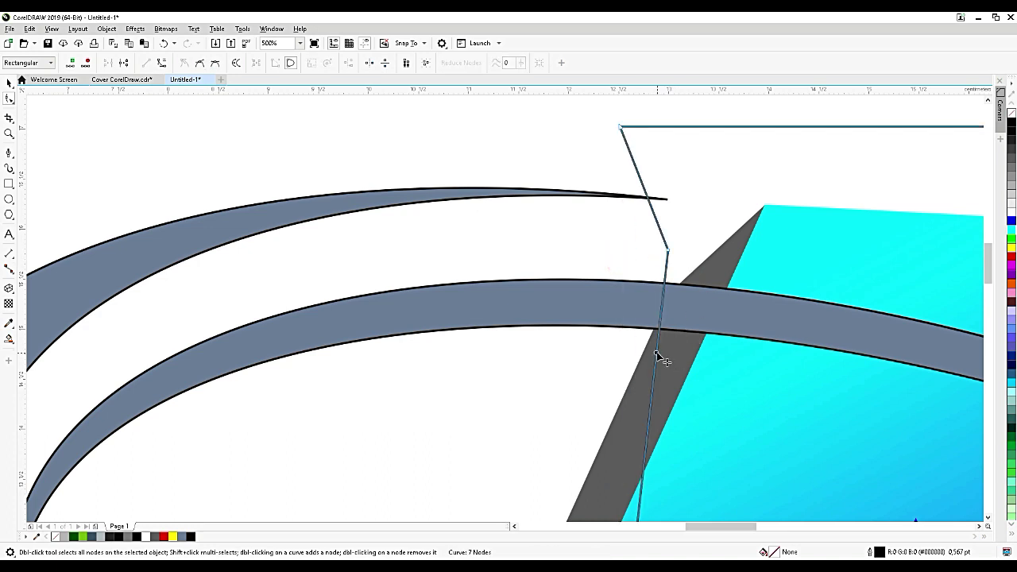
pyautogui.doubleClick(656, 355)
pyautogui.moveTo(657, 355); pyautogui.dragTo(617, 368)
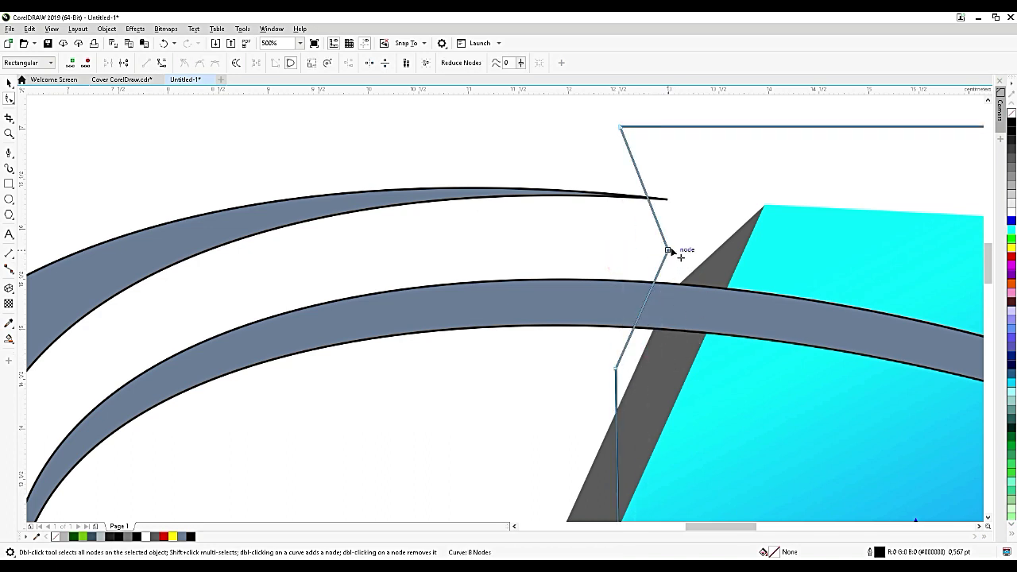
pyautogui.moveTo(667, 250); pyautogui.dragTo(661, 218)
pyautogui.scroll(-4, 660, 223)
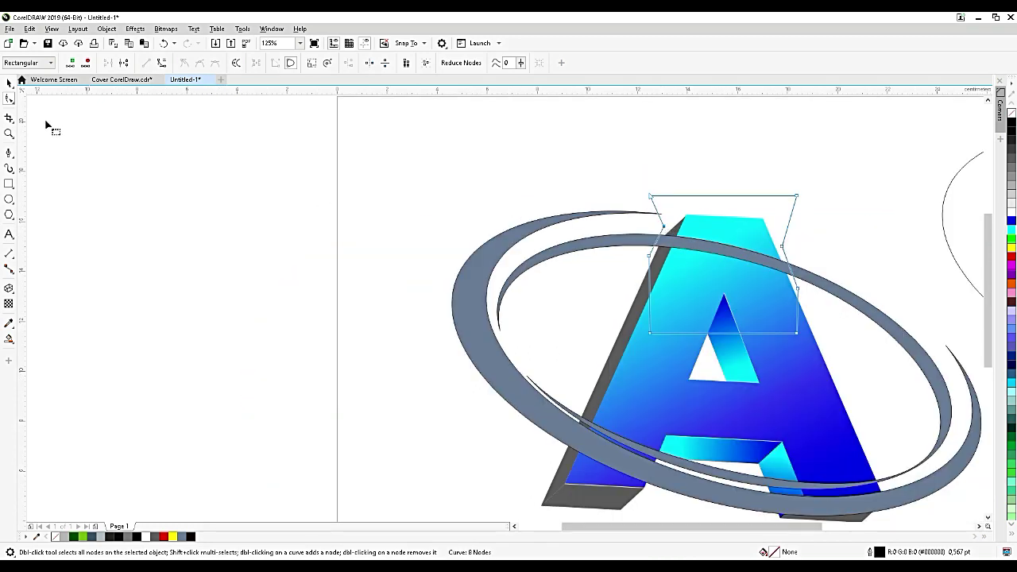
# - Trim the inner ring with the reshaped rectangle where it crosses the letter's upper part
pyautogui.click(10, 82)
pyautogui.keyDown('shift'); pyautogui.click(596, 243); pyautogui.keyUp('shift')
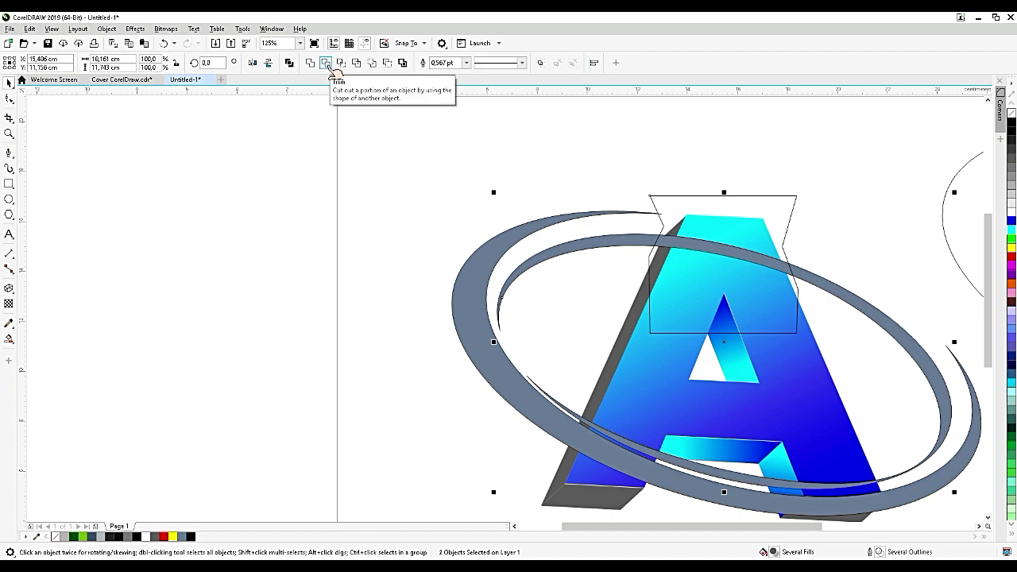
pyautogui.click(327, 63)
# - Move the cutting shape to the letter's base and stretch its nodes leftward to enclose the inner ring's lower arc
pyautogui.click(697, 301)
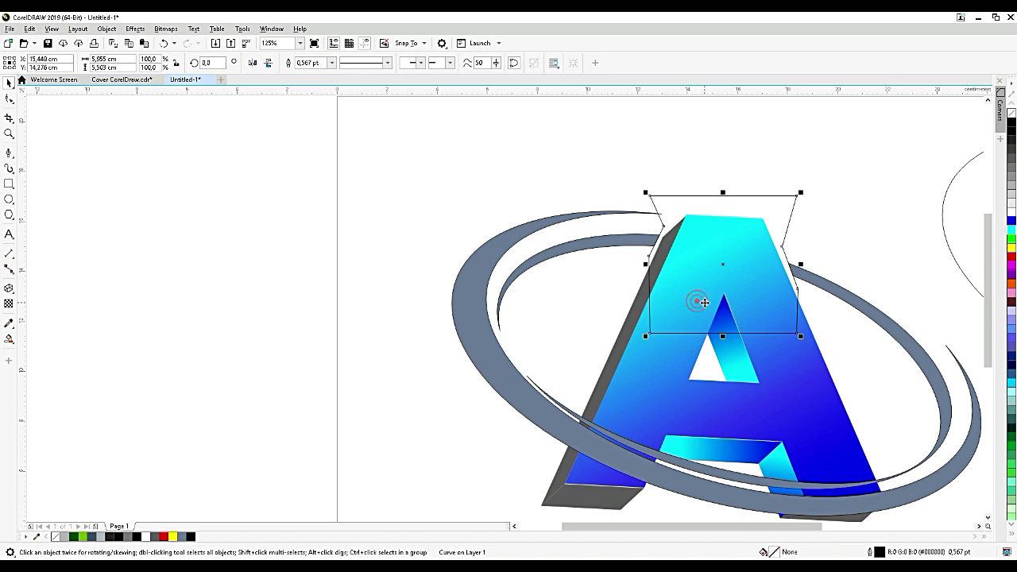
pyautogui.moveTo(704, 303); pyautogui.dragTo(820, 488)
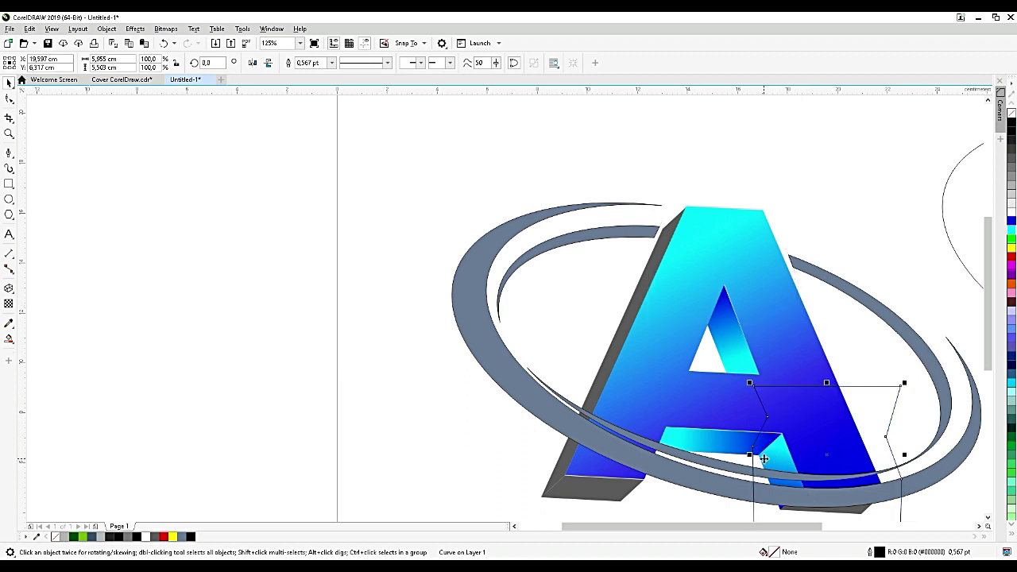
pyautogui.press('F10')
pyautogui.moveTo(753, 449); pyautogui.dragTo(507, 355)
pyautogui.doubleClick(694, 487)
pyautogui.moveTo(694, 487); pyautogui.dragTo(542, 483)
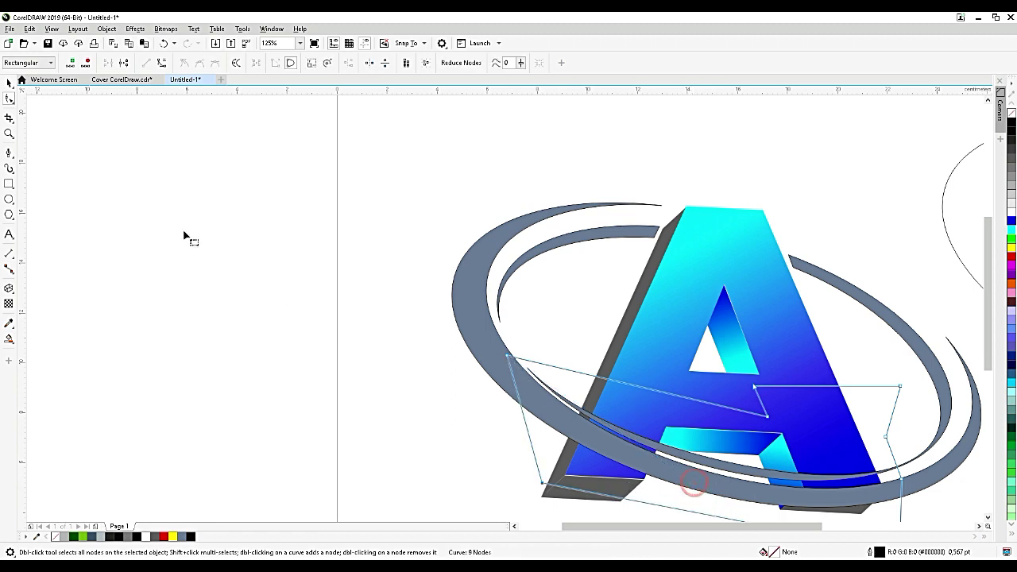
# - Trim away the inner ring's lower arc with the cutting shape and delete that shape
pyautogui.press('space')
pyautogui.keyDown('shift'); pyautogui.click(634, 232); pyautogui.keyUp('shift')
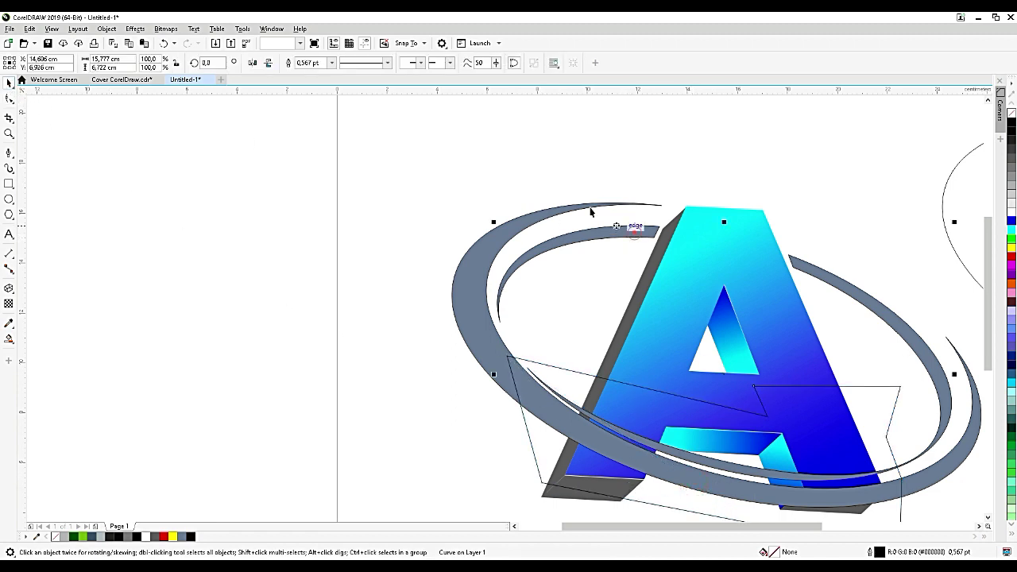
pyautogui.click(326, 63)
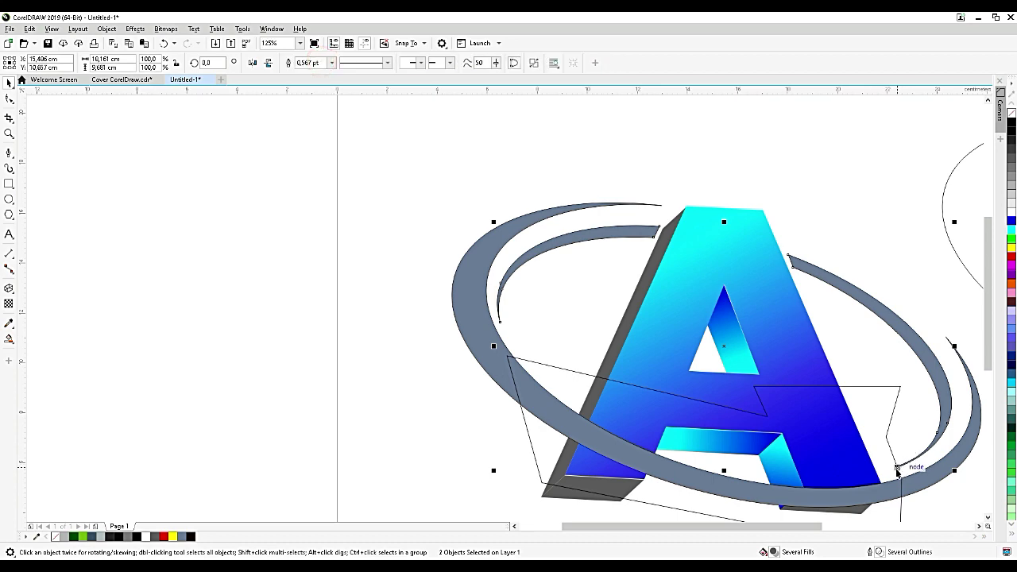
pyautogui.scroll(2, 583, 310)
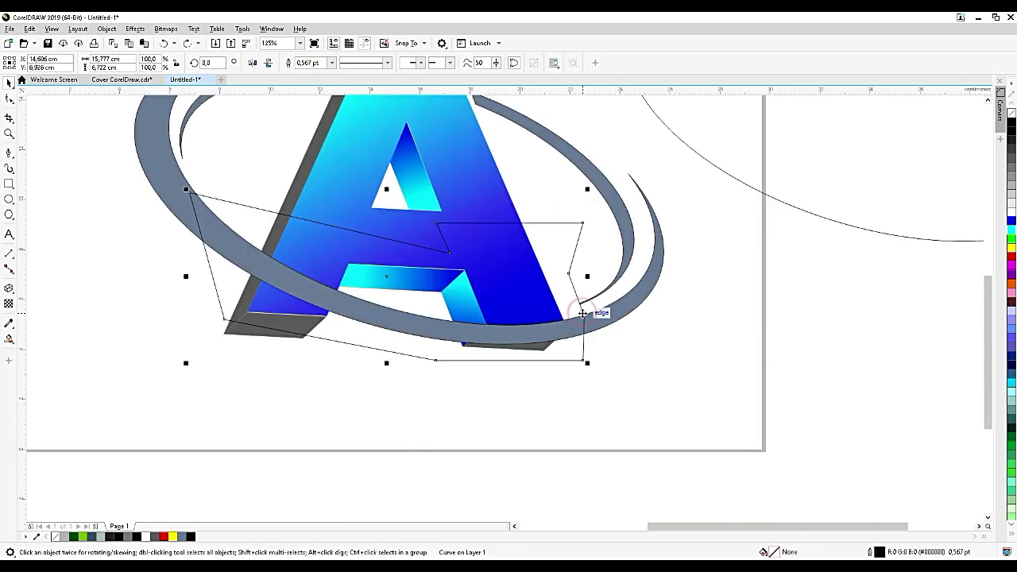
pyautogui.press('Escape')
# - Reduce the squared cut end at the inner ring's lower right to a single pointed node
pyautogui.scroll(3, 582, 295)
pyautogui.click(584, 280)
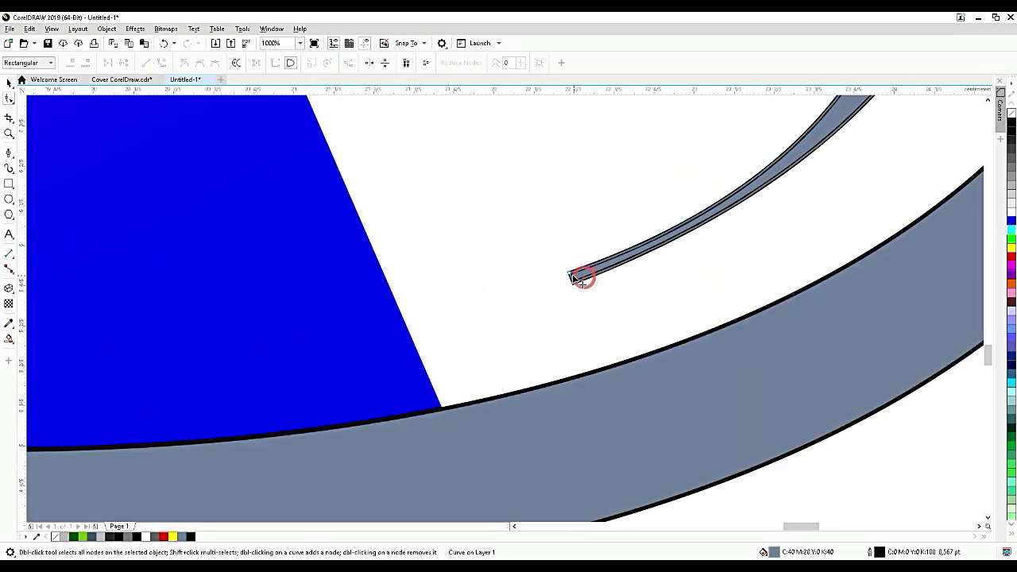
pyautogui.press('space')
pyautogui.scroll(-1, 579, 282)
pyautogui.scroll(-2, 592, 299)
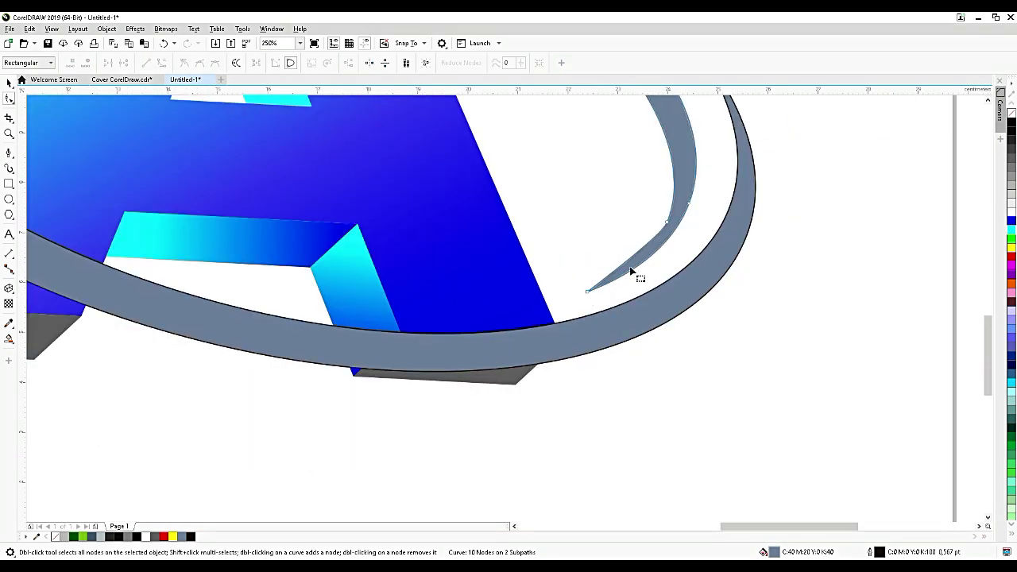
# - Adjust the curve near the inner ring's lower-right end so it narrows smoothly to its tip
pyautogui.moveTo(666, 222); pyautogui.dragTo(608, 280)
pyautogui.scroll(1, 622, 274)
pyautogui.scroll(1, 619, 273)
pyautogui.moveTo(491, 355); pyautogui.dragTo(682, 274)
pyautogui.scroll(-2, 682, 274)
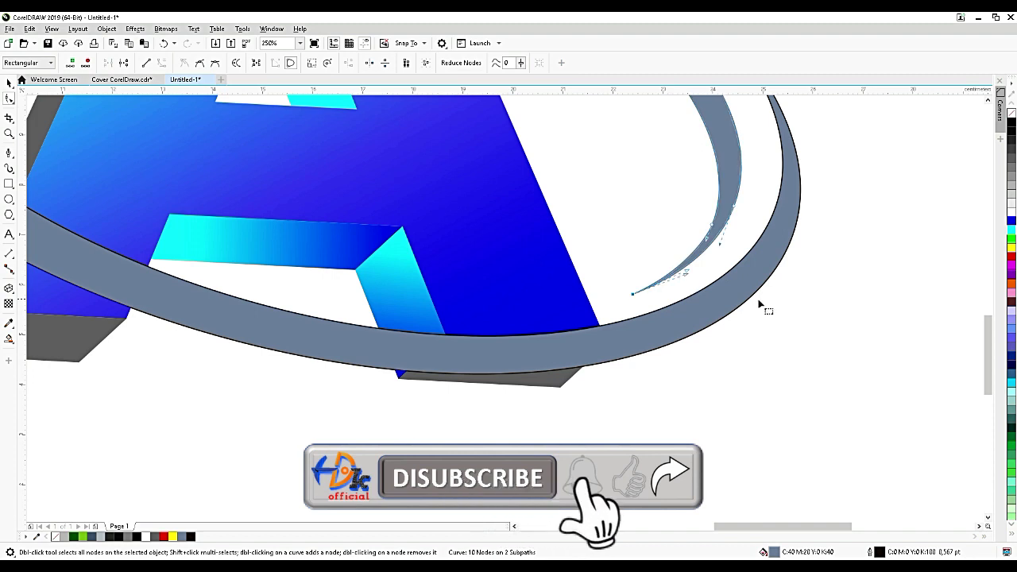
pyautogui.click(759, 300)
# - Draw a polygon to the right of the rings and set it to 3 sides
pyautogui.click(15, 91)
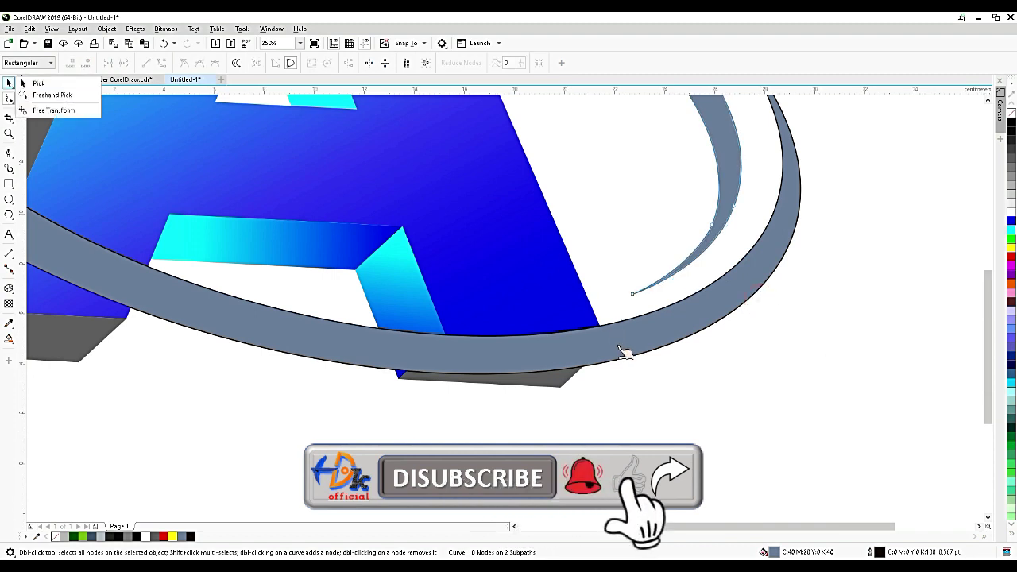
pyautogui.scroll(-1, 625, 352)
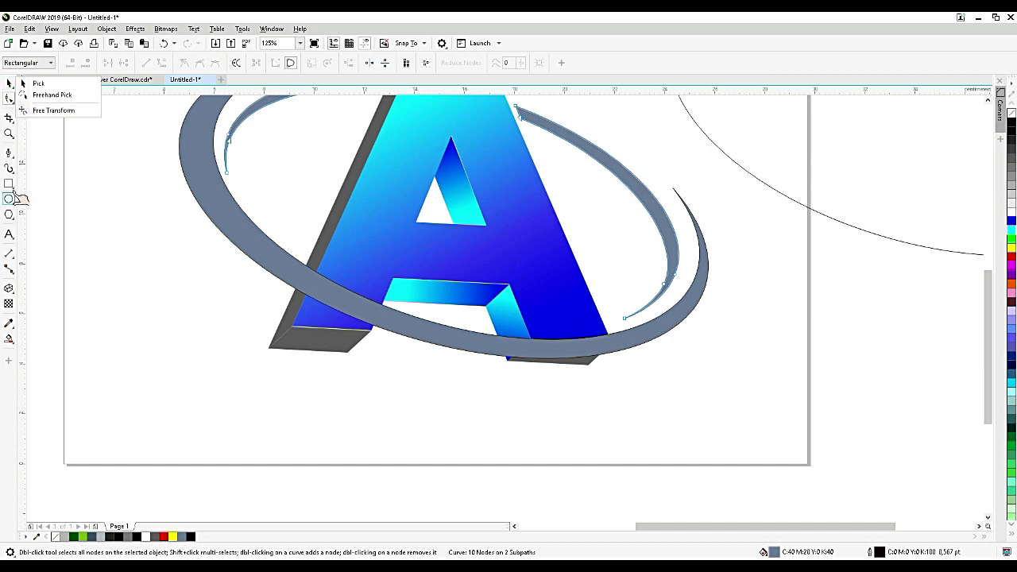
pyautogui.moveTo(14, 189)
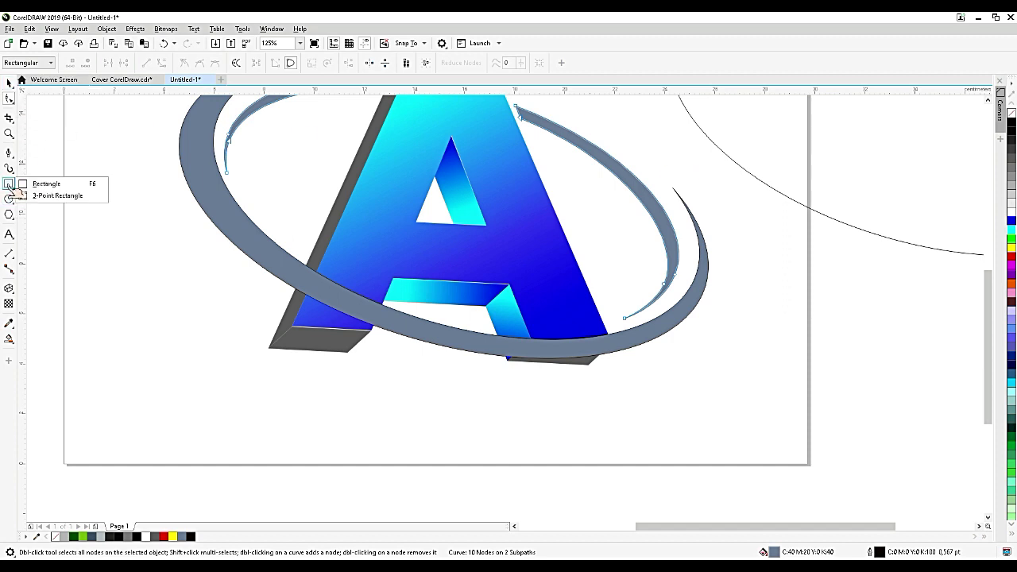
pyautogui.moveTo(14, 215)
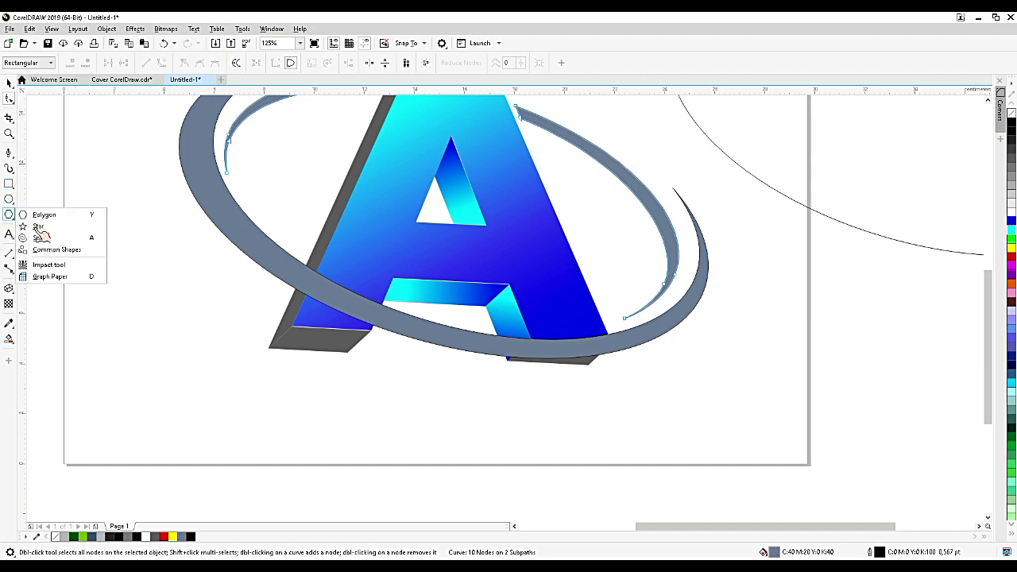
pyautogui.click(44, 216)
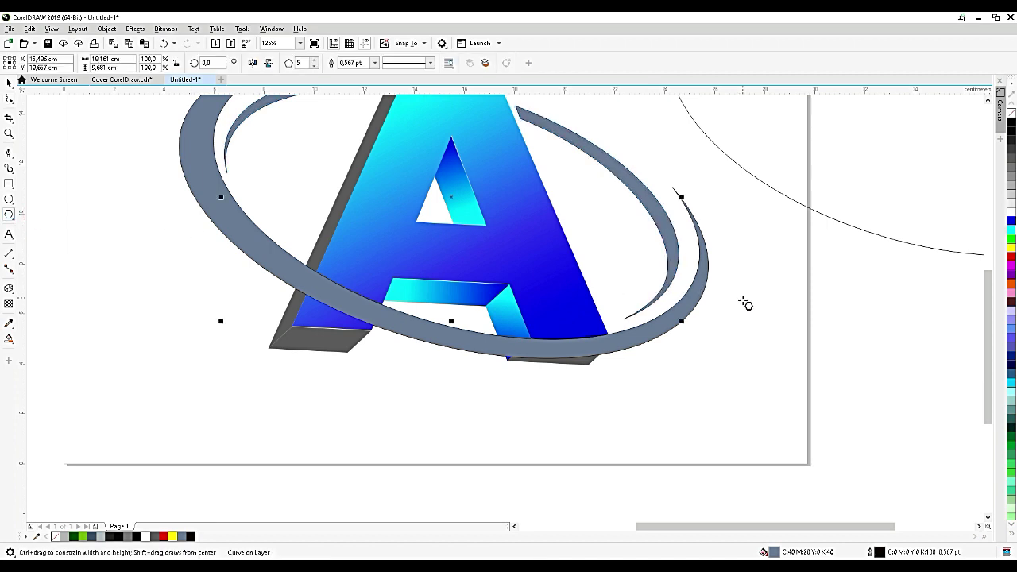
pyautogui.moveTo(742, 298); pyautogui.dragTo(785, 359)
pyautogui.click(313, 66)
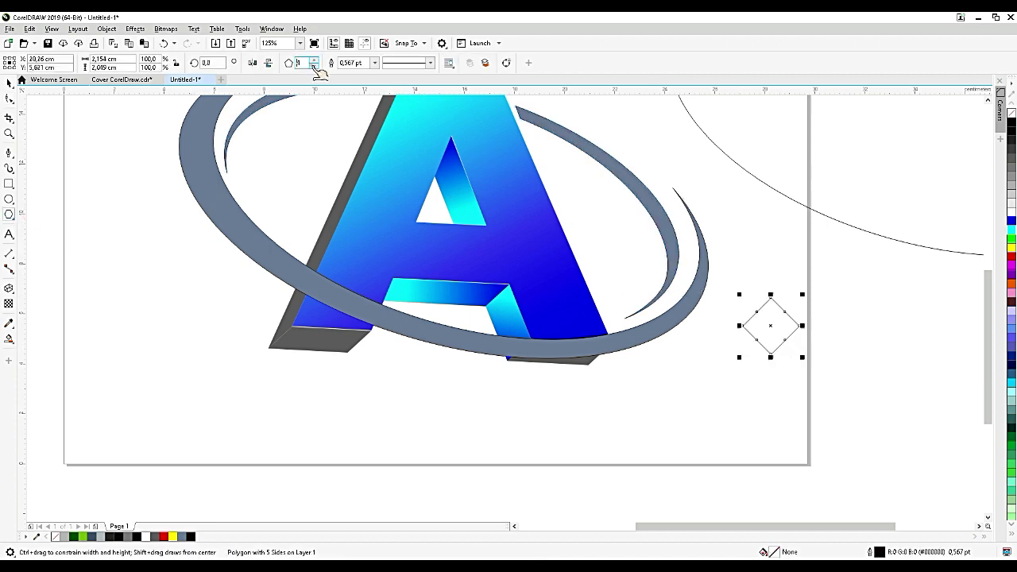
pyautogui.click(314, 67)
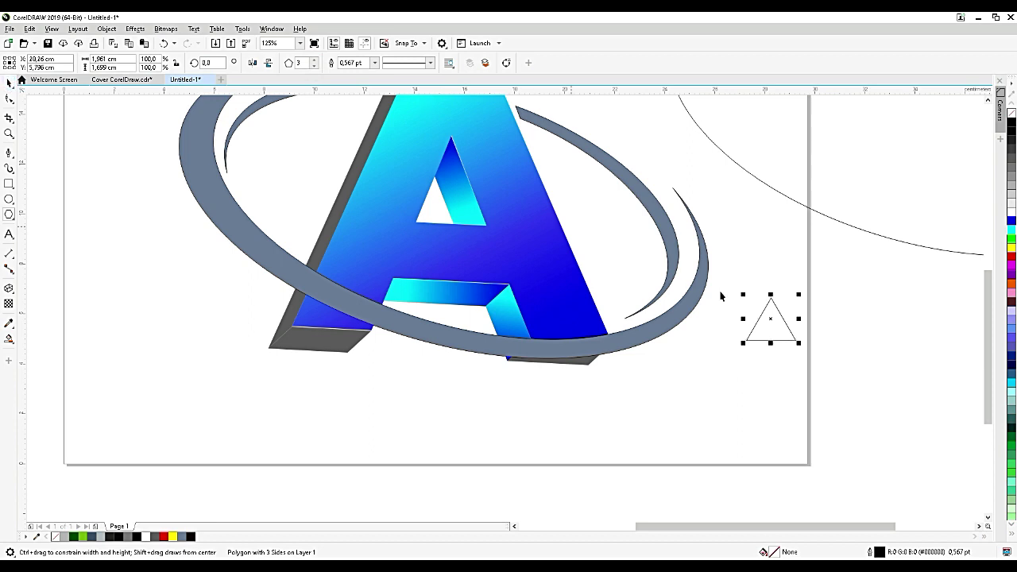
# - Shrink the triangle to about 0.8 by 0.9 cm and place it over the outer crescent's right tip
pyautogui.press('space')
pyautogui.moveTo(796, 295); pyautogui.dragTo(700, 193)
pyautogui.scroll(2, 691, 183)
pyautogui.scroll(1, 691, 185)
# - Rotate the triangle about 44.6° counterclockwise so it points along the outer crescent's right tip
pyautogui.click(674, 263)
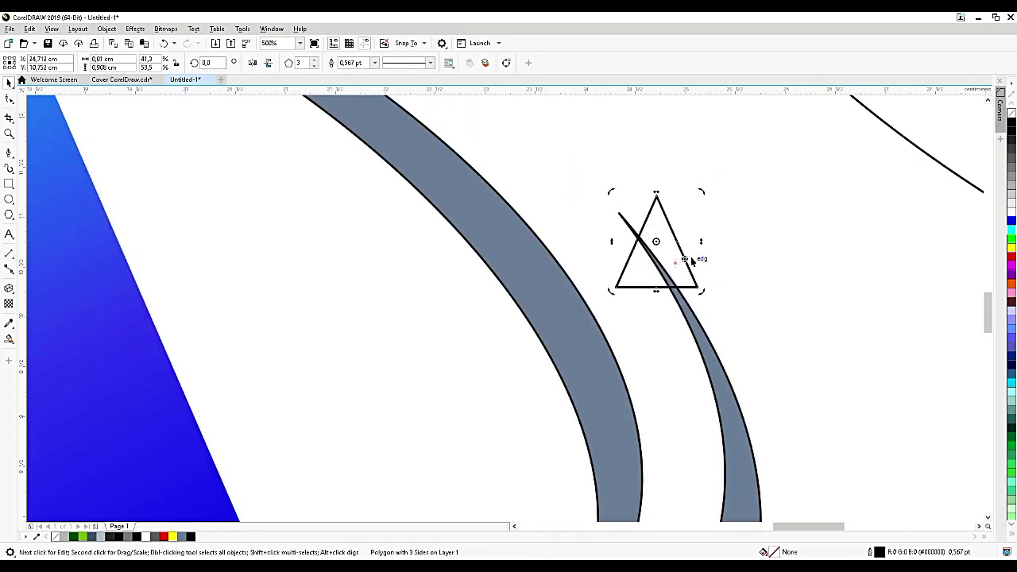
pyautogui.moveTo(700, 290); pyautogui.dragTo(669, 240)
pyautogui.click(699, 252)
pyautogui.scroll(-4, 669, 240)
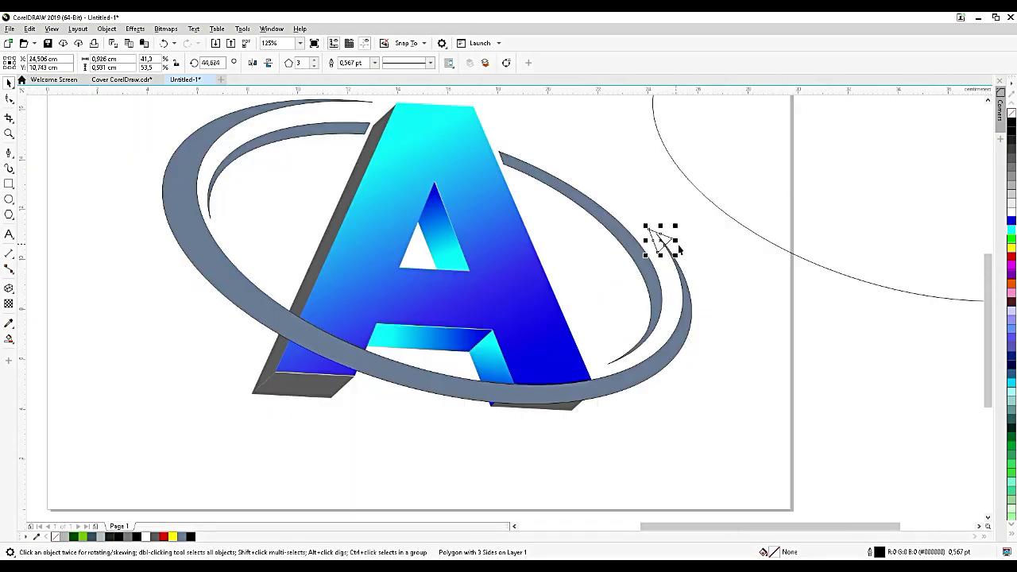
# - Fine-tune the triangle's rotation to about 38.4° and its position so it sits squarely over the outer crescent's right tip
pyautogui.scroll(4, 669, 237)
pyautogui.click(671, 252)
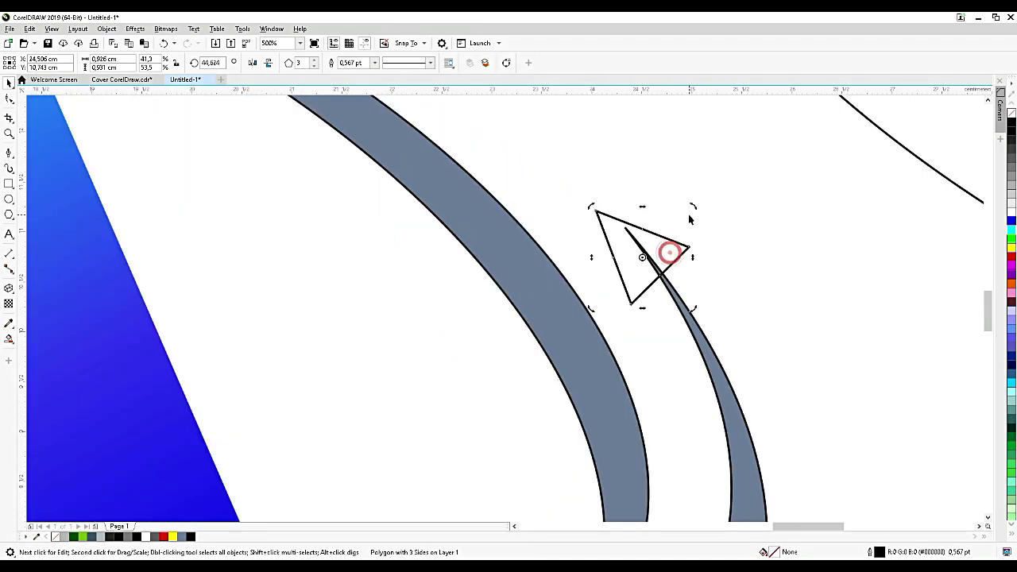
pyautogui.click(670, 244)
pyautogui.moveTo(692, 208); pyautogui.dragTo(707, 212)
pyautogui.click(677, 250)
pyautogui.click(670, 250)
pyautogui.moveTo(667, 256); pyautogui.dragTo(673, 257)
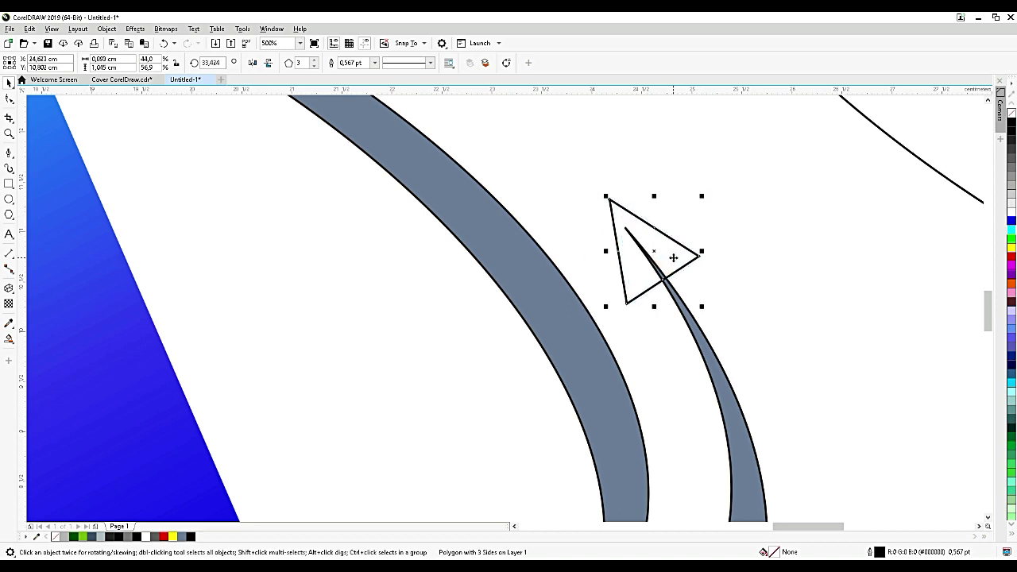
pyautogui.scroll(-2, 673, 258)
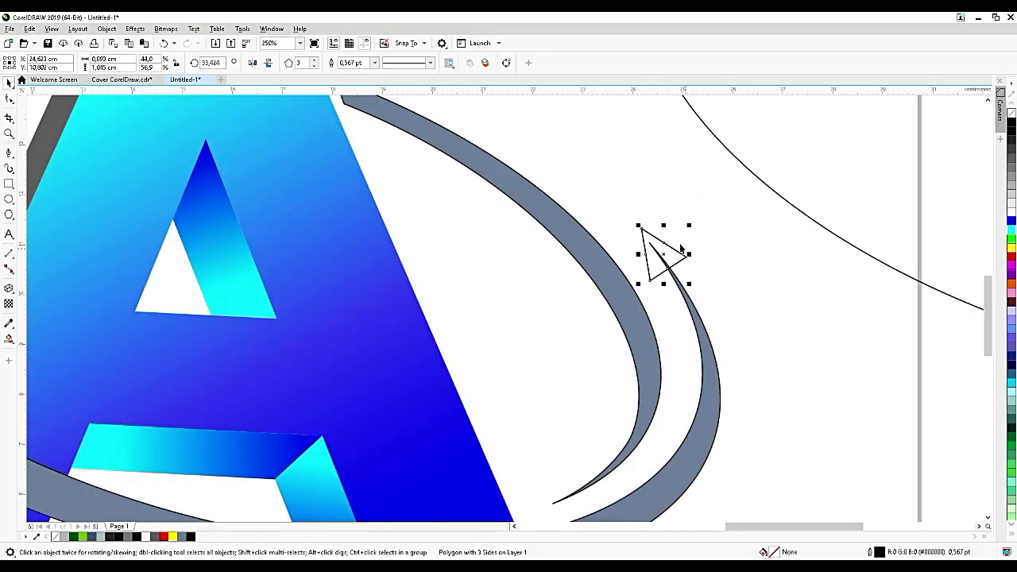
pyautogui.scroll(2, 680, 249)
pyautogui.click(666, 263)
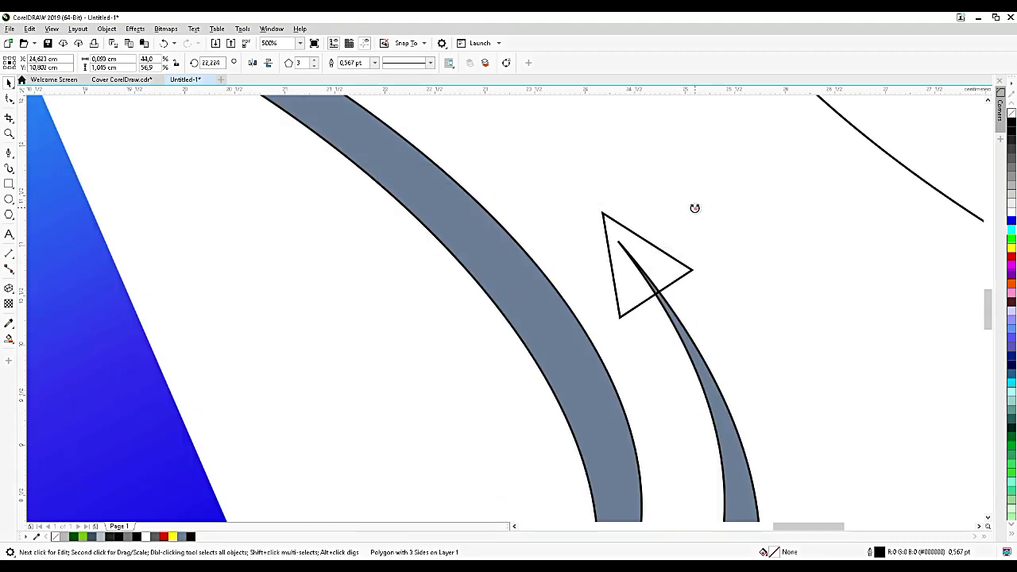
pyautogui.moveTo(696, 209); pyautogui.dragTo(696, 213)
pyautogui.scroll(-2, 702, 260)
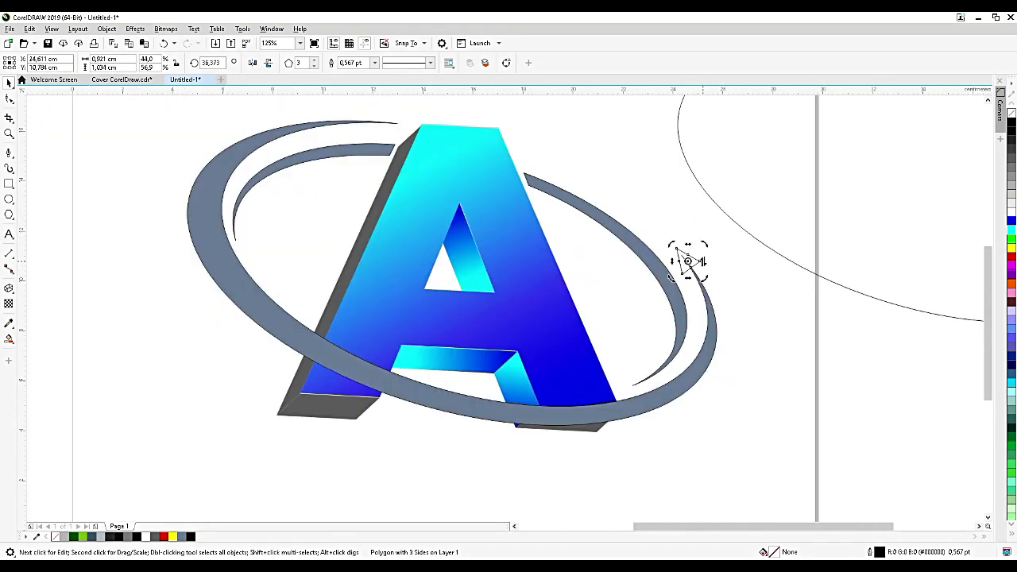
# - Duplicate the triangle, place the copy inside the rings left of the letter, and weld the original to the outer crescent
pyautogui.hotkey('ctrl', 'd')
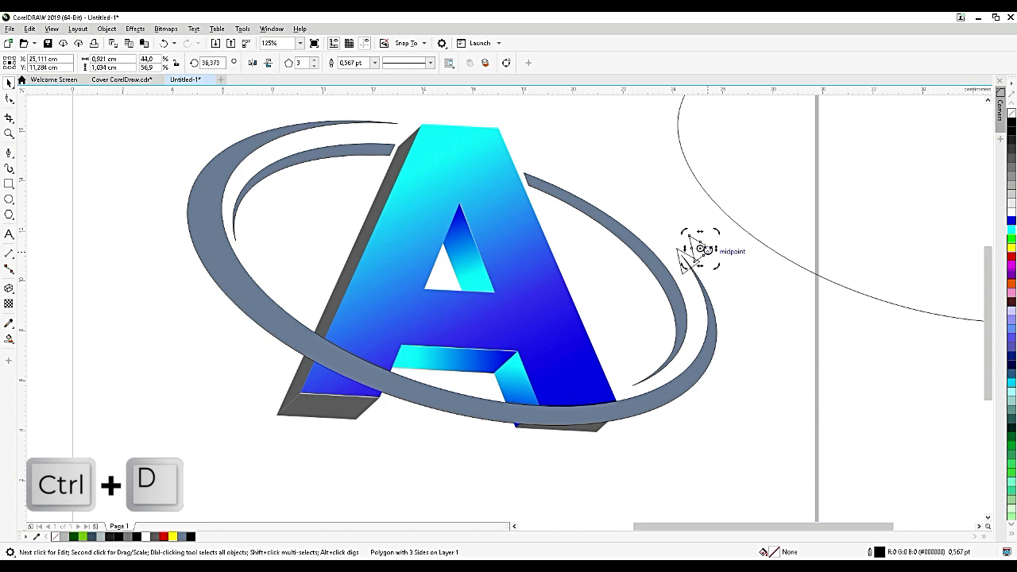
pyautogui.moveTo(702, 249); pyautogui.dragTo(312, 217)
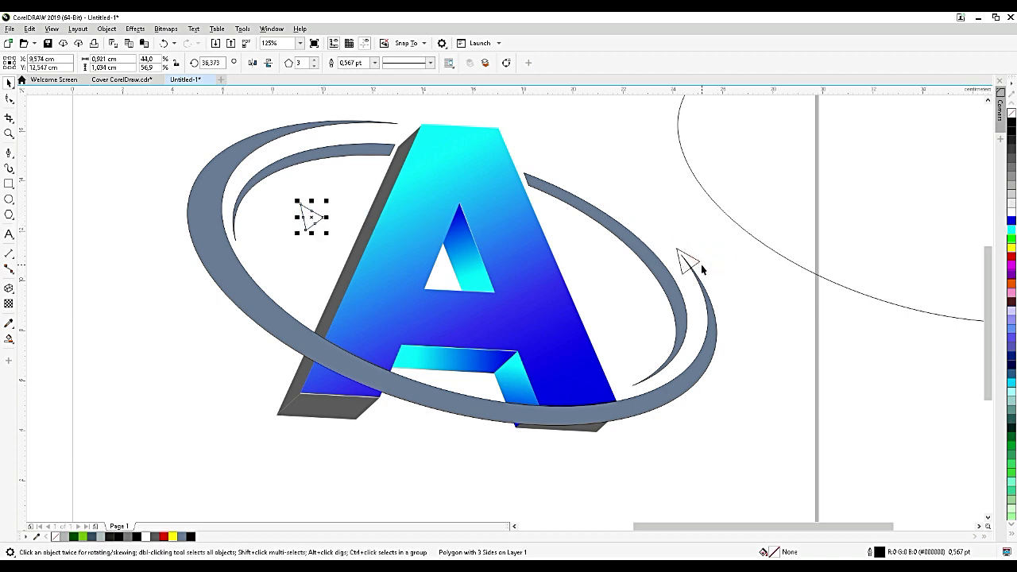
pyautogui.click(703, 269)
pyautogui.keyDown('shift'); pyautogui.click(710, 310); pyautogui.keyUp('shift')
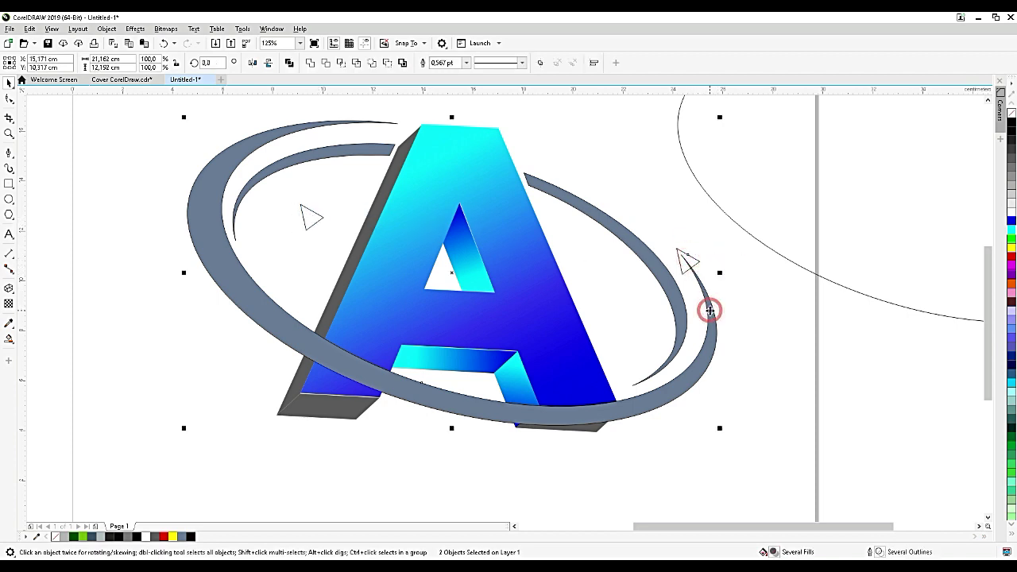
pyautogui.click(312, 62)
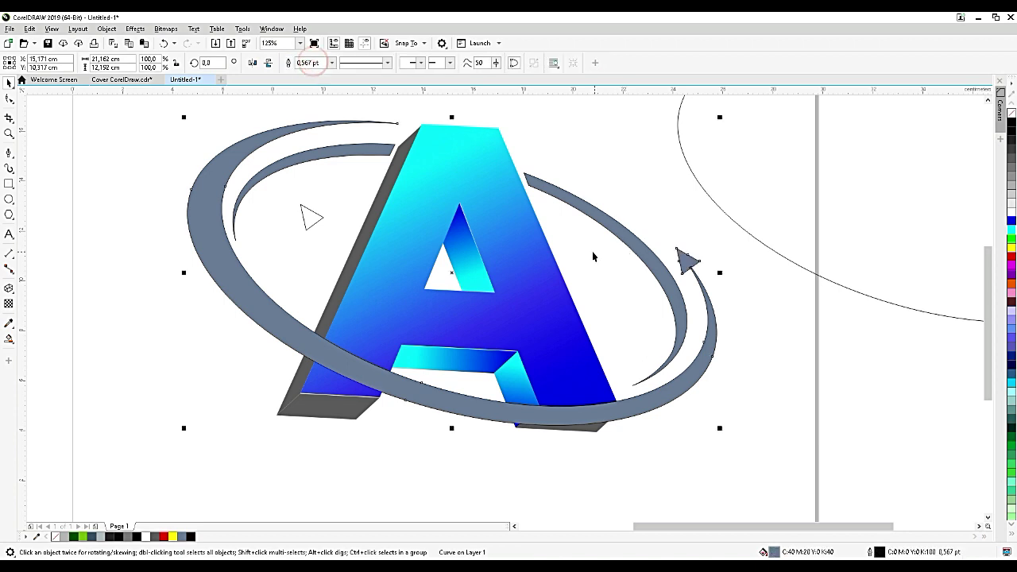
# - Move the triangle copy onto the inner ring's left tip and rotate it to about 179.2° so it points downward
pyautogui.click(314, 229)
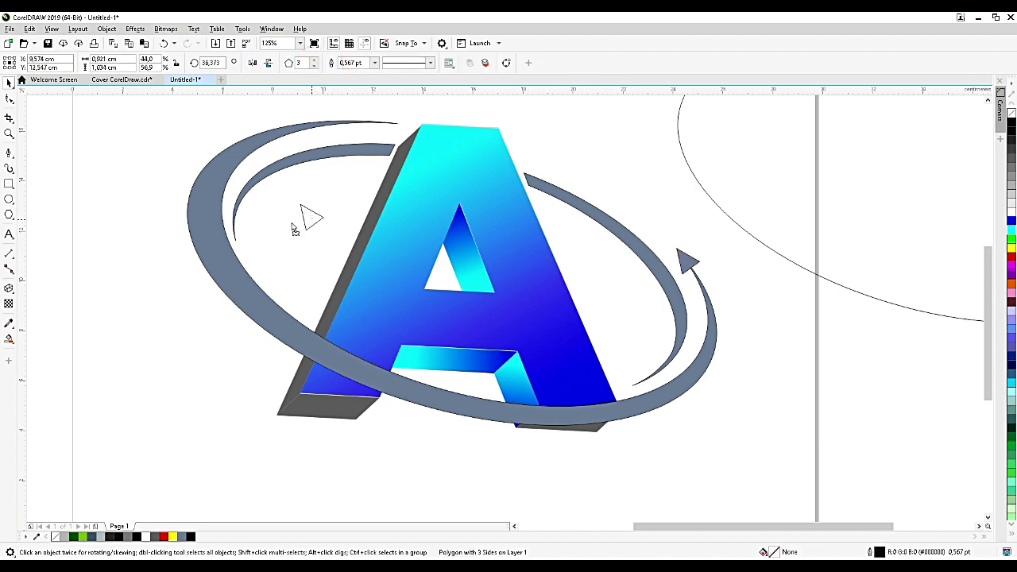
pyautogui.moveTo(303, 222); pyautogui.dragTo(238, 235)
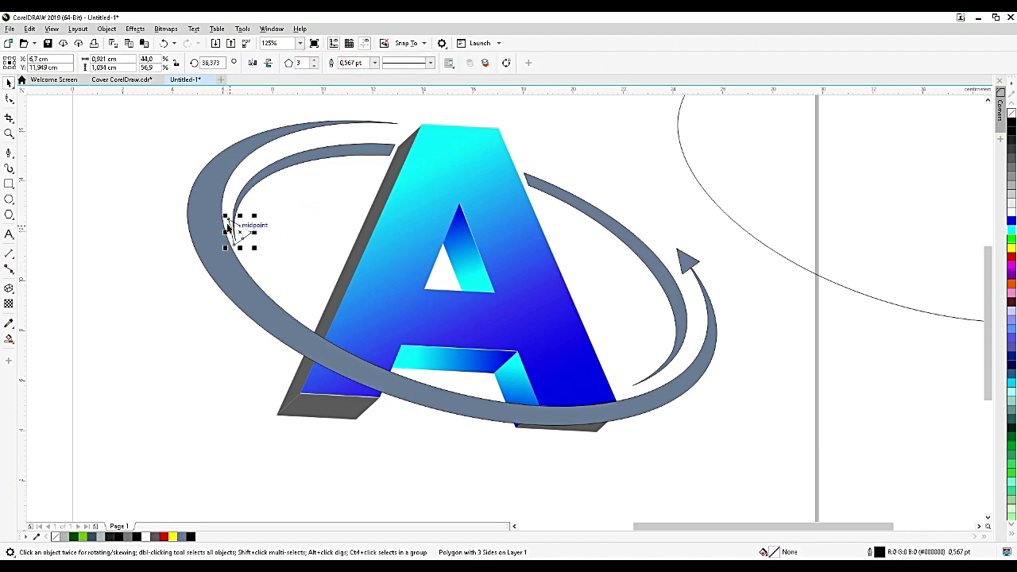
pyautogui.scroll(3, 238, 236)
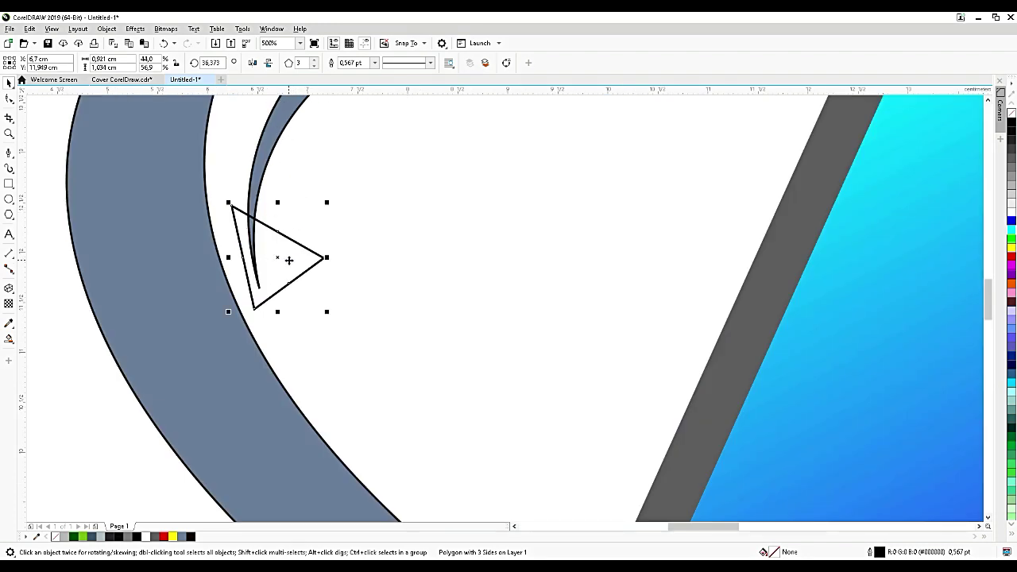
pyautogui.click(289, 260)
pyautogui.moveTo(327, 204); pyautogui.dragTo(278, 241)
pyautogui.click(304, 251)
pyautogui.scroll(-2, 381, 232)
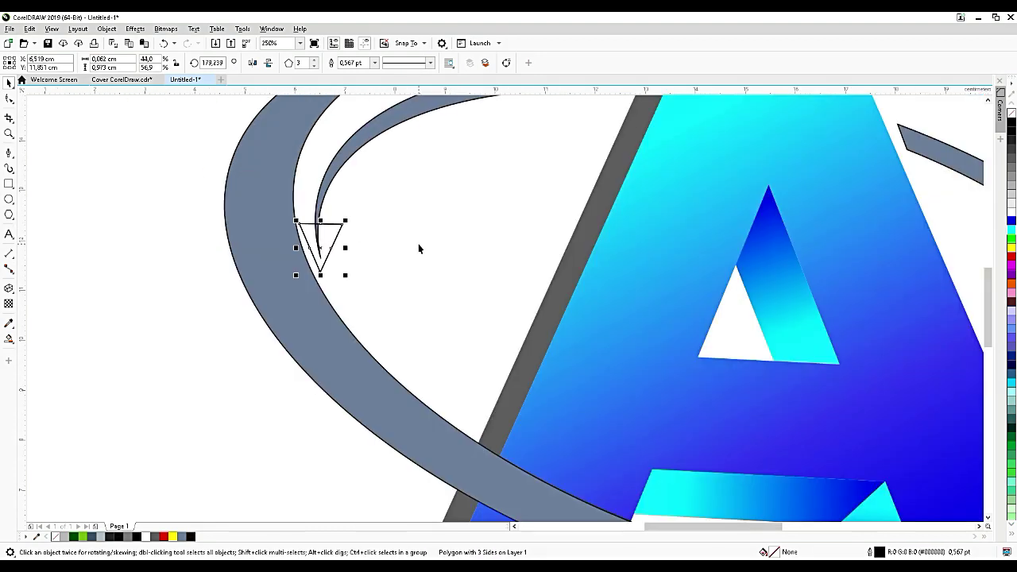
# - Narrow the inner ring to 99.4% of its width and rotate the triangle at its left tip to about 187.9°
pyautogui.click(316, 204)
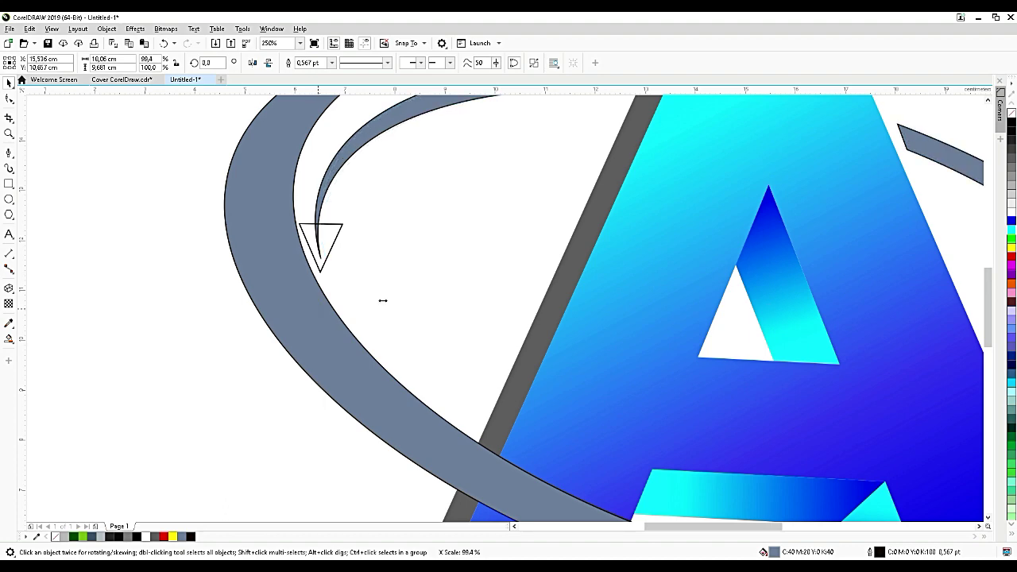
pyautogui.scroll(-2, 381, 302)
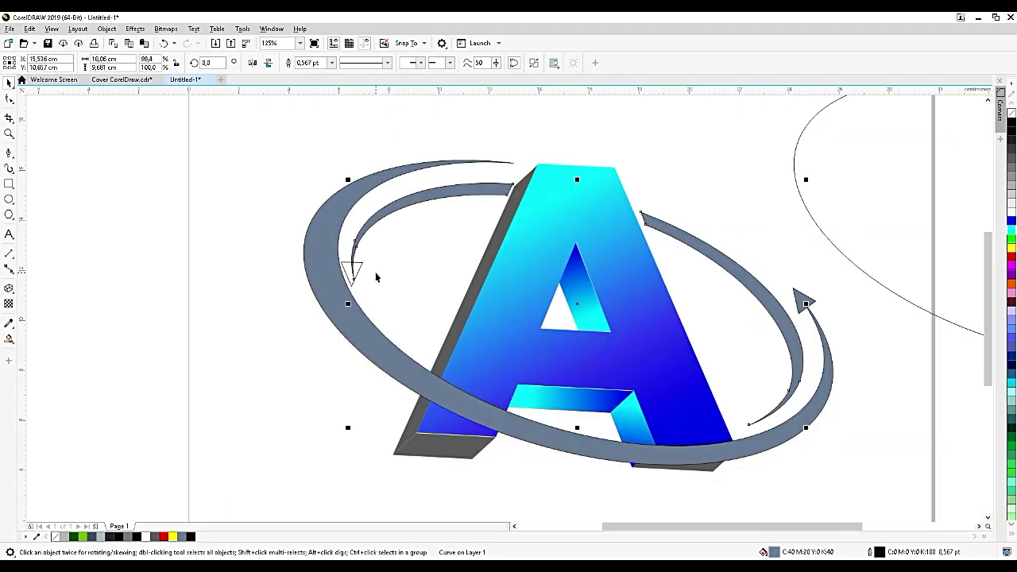
pyautogui.scroll(2, 374, 270)
pyautogui.scroll(2, 340, 272)
pyautogui.click(339, 260)
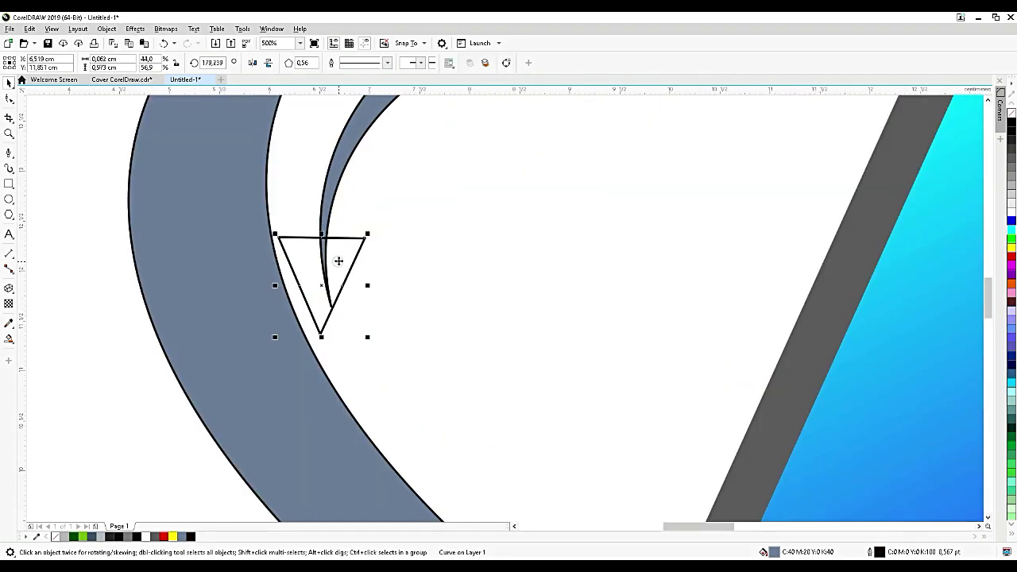
pyautogui.click(365, 230)
pyautogui.moveTo(363, 224); pyautogui.dragTo(350, 257)
pyautogui.scroll(-4, 351, 257)
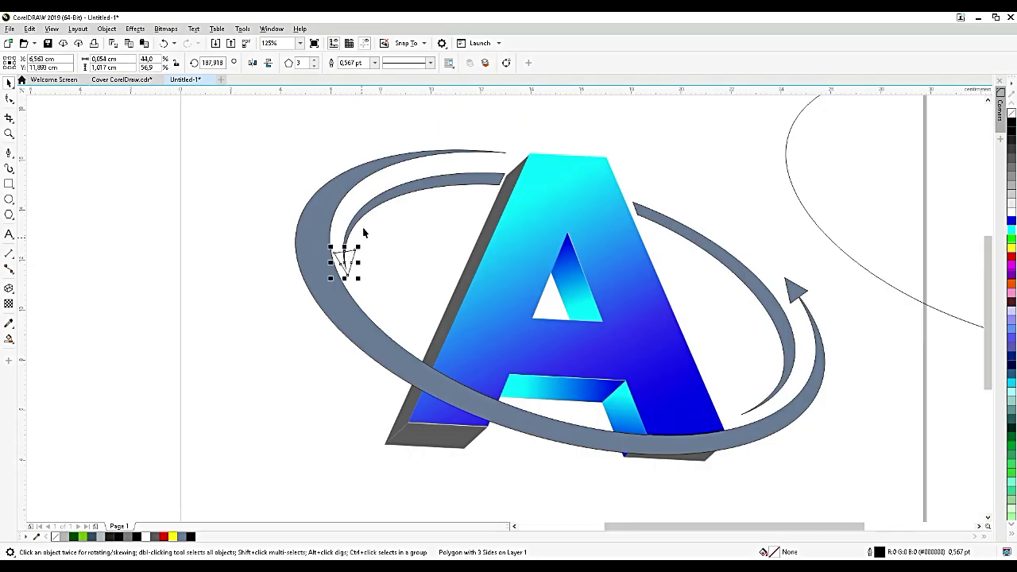
# - Weld the triangle at the left tip to the inner ring to form its arrowhead
pyautogui.keyDown('shift'); pyautogui.click(367, 217); pyautogui.keyUp('shift')
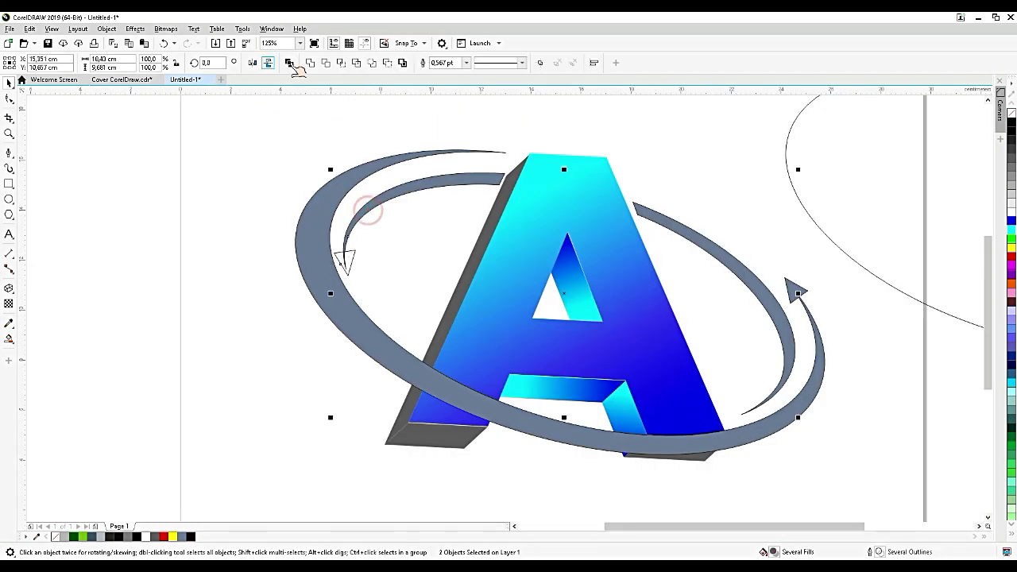
pyautogui.click(310, 62)
pyautogui.click(228, 207)
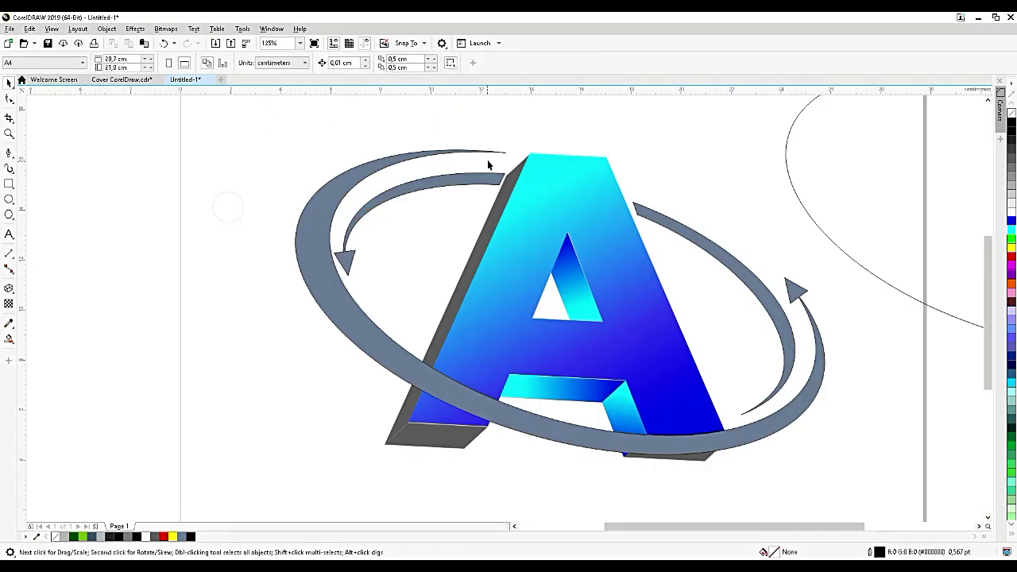
# - Draw a closed four-sided shape about 1.05 by 1.22 cm, slanted parallel to the letter, over the inner ring's upper-left cut end
pyautogui.scroll(4, 501, 160)
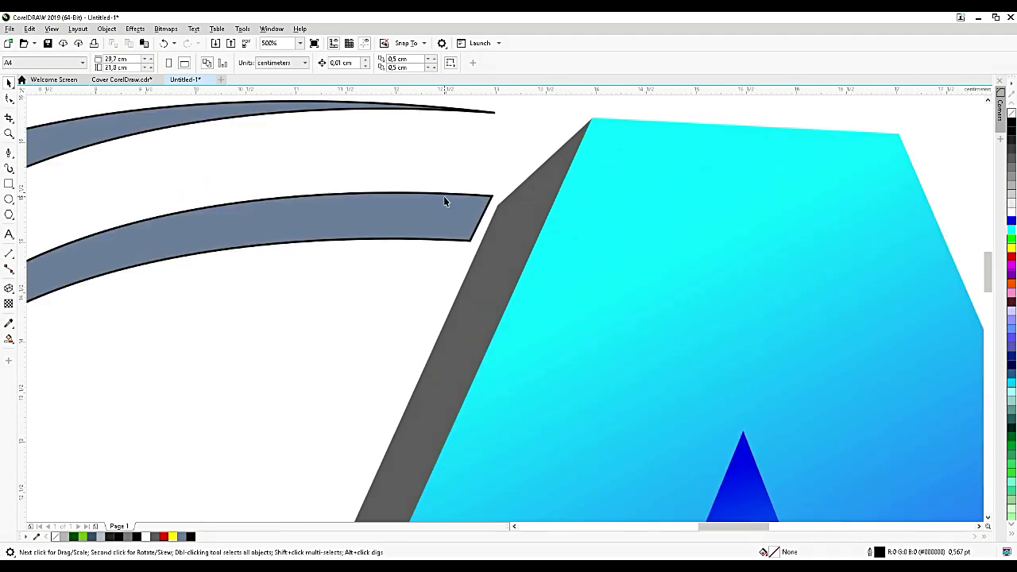
pyautogui.doubleClick(444, 198)
pyautogui.scroll(2, 483, 194)
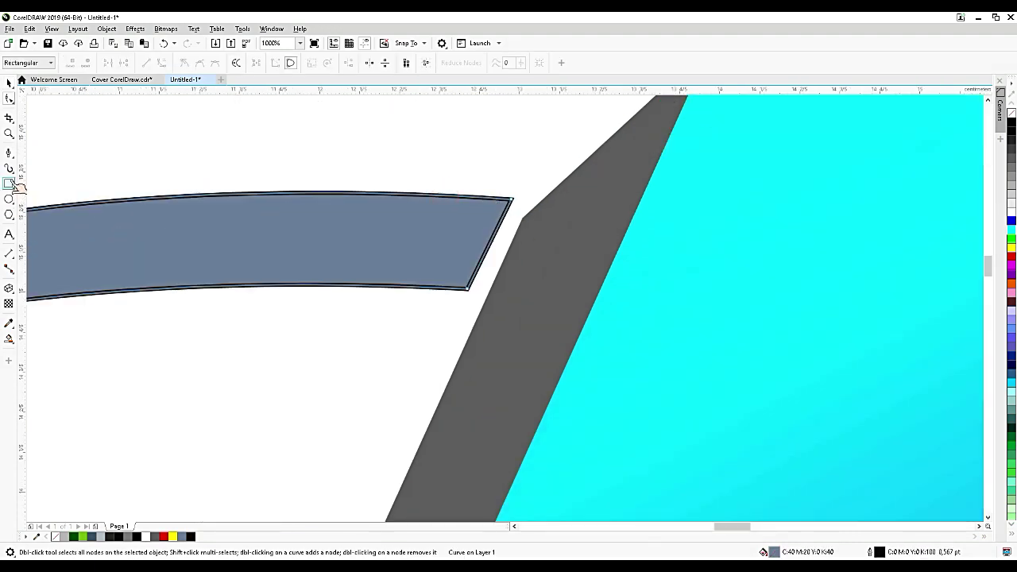
pyautogui.click(9, 151)
pyautogui.click(513, 143)
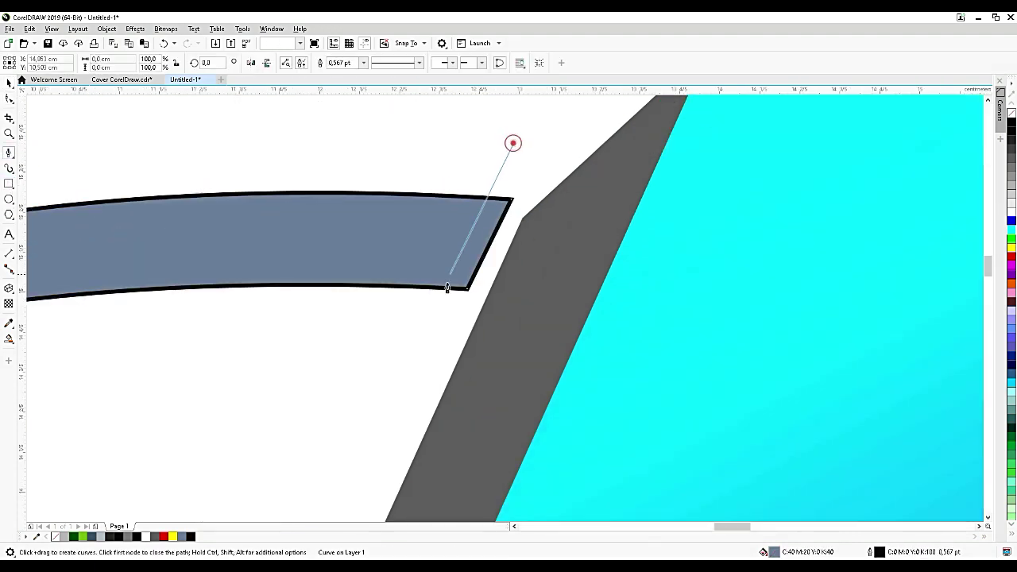
pyautogui.click(412, 356)
pyautogui.click(525, 387)
pyautogui.click(622, 181)
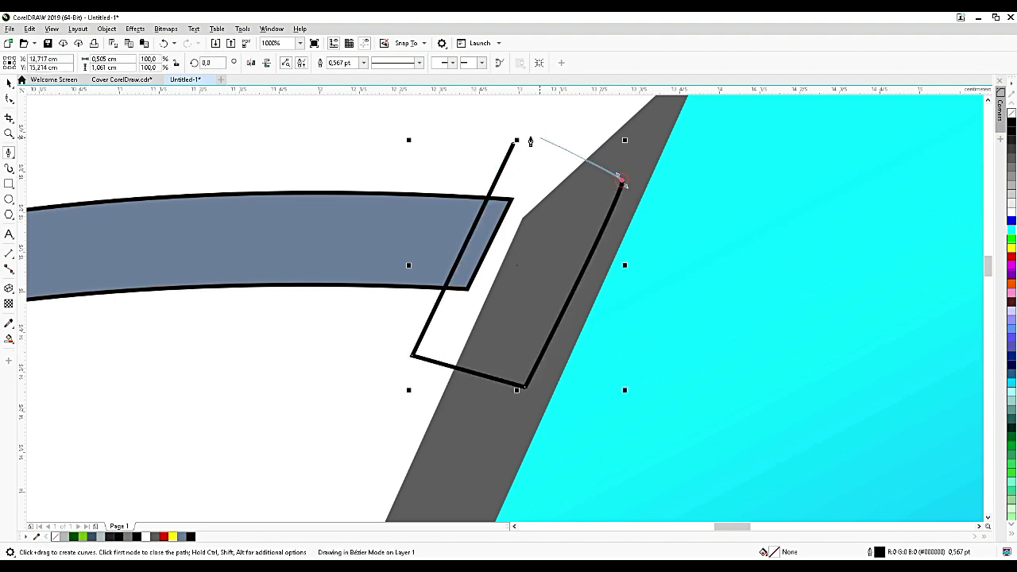
pyautogui.click(513, 144)
# - Trim the inner ring's cut end with the four-sided shape to widen the gap beside the letter, and delete the shape
pyautogui.click(9, 82)
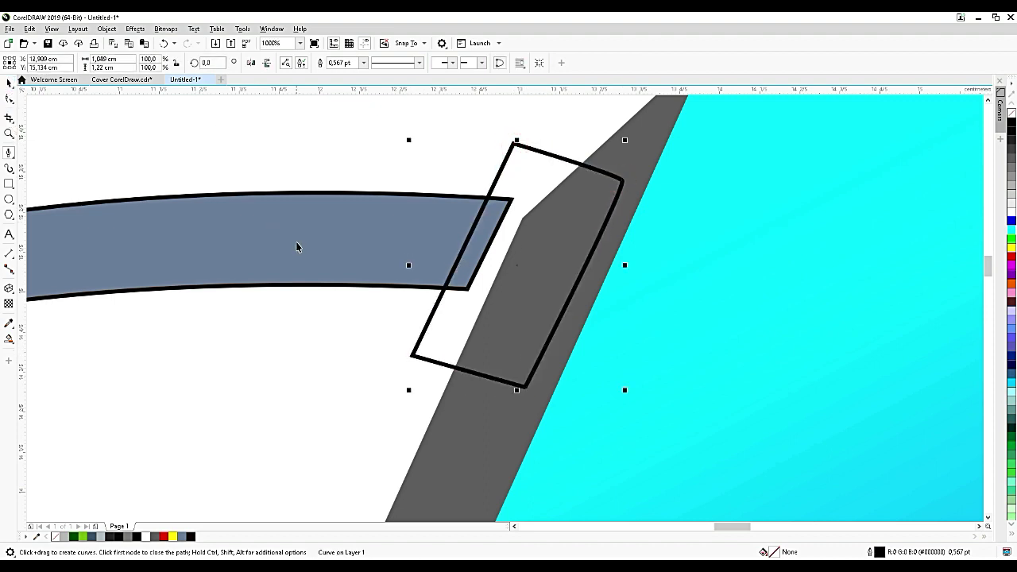
pyautogui.keyDown('shift'); pyautogui.click(297, 243); pyautogui.keyUp('shift')
pyautogui.click(327, 63)
pyautogui.click(517, 184)
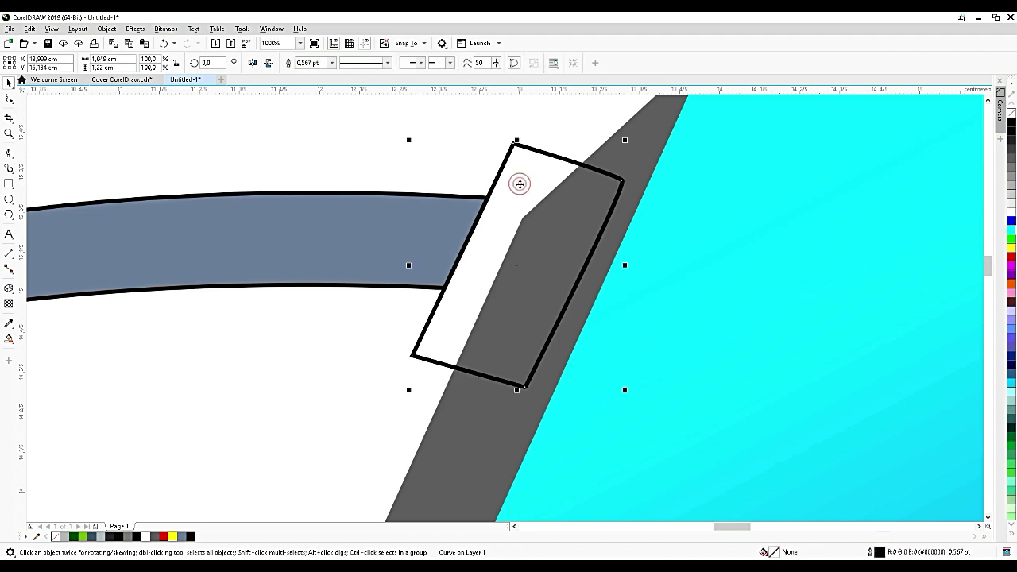
pyautogui.press('Delete')
pyautogui.scroll(-4, 546, 190)
pyautogui.scroll(-2, 546, 189)
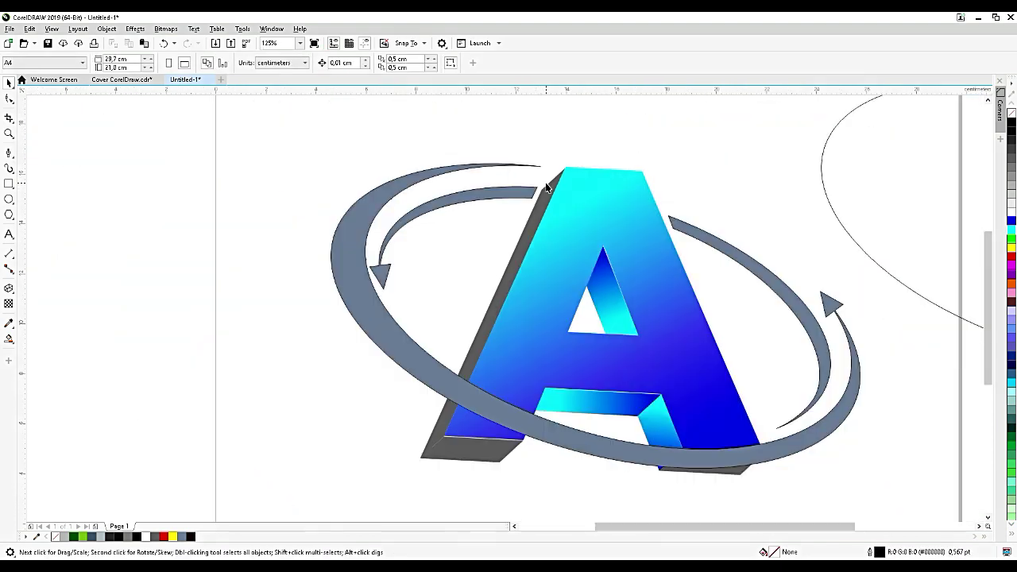
# - Smart-fill the letter's left side face, the left leg's underside and the front area below the ring with slate blue, outlined at 0.567 pt
pyautogui.click(497, 315)
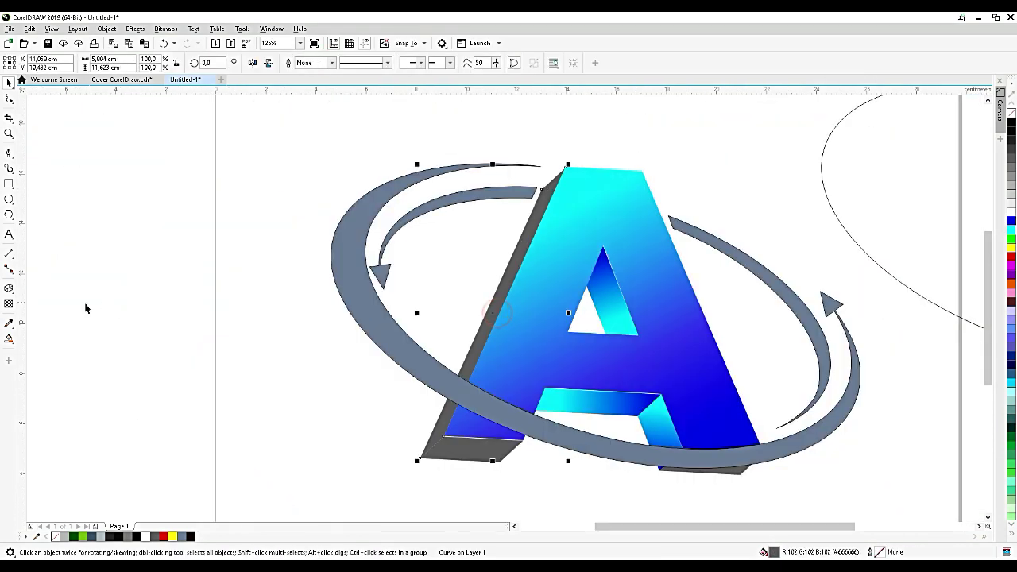
pyautogui.click(9, 339)
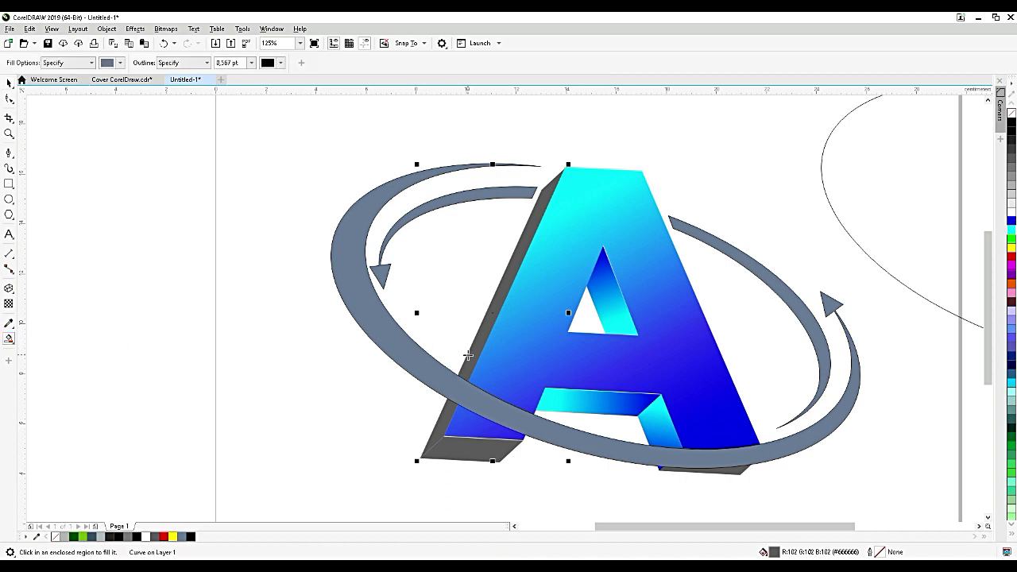
pyautogui.click(470, 356)
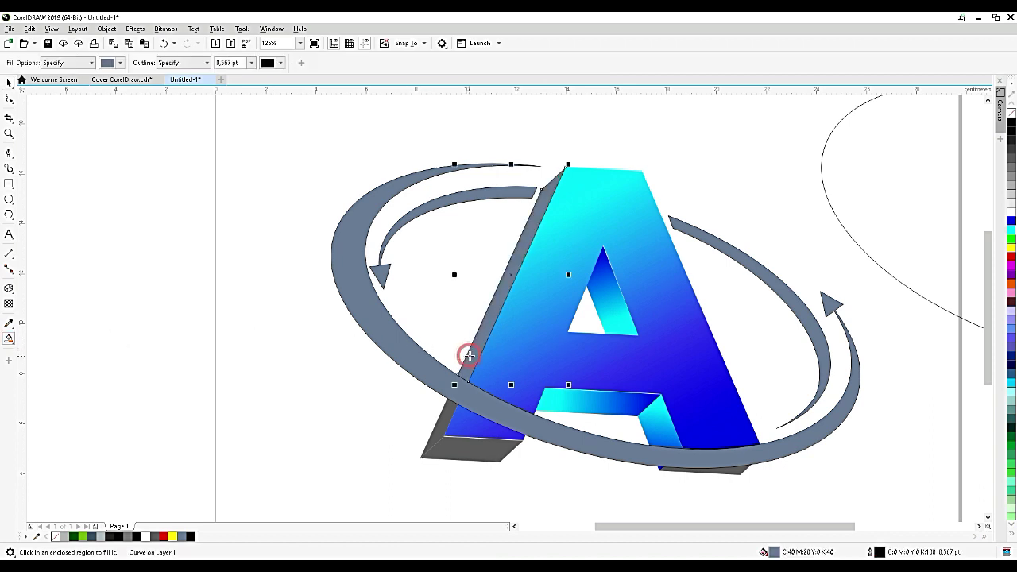
pyautogui.click(445, 414)
pyautogui.click(469, 450)
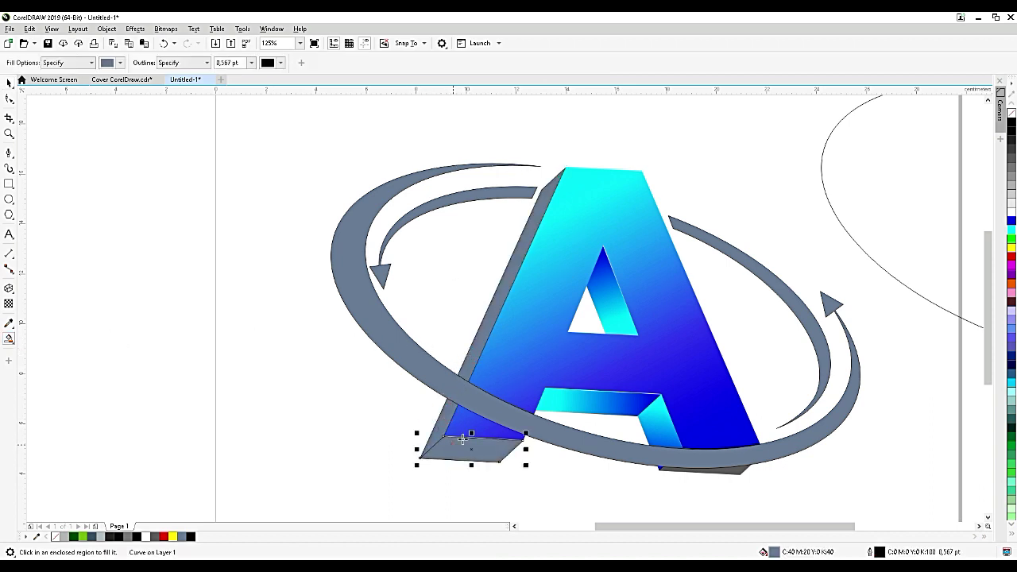
pyautogui.click(473, 426)
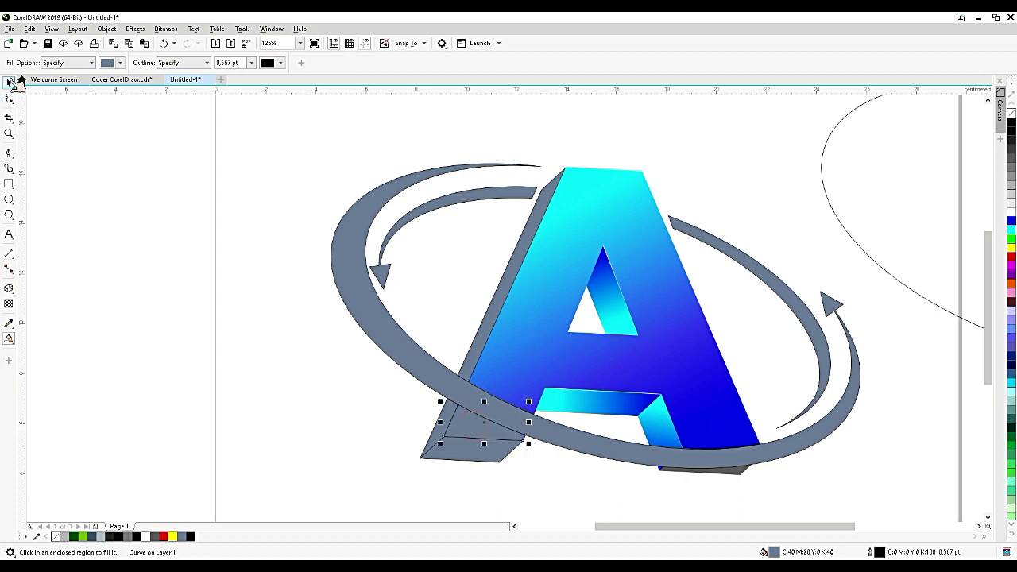
pyautogui.click(10, 82)
# - Add nodes near the lower corner of the right leg's gradient side face and delete the corner node so the face ends behind the ring
pyautogui.scroll(2, 709, 469)
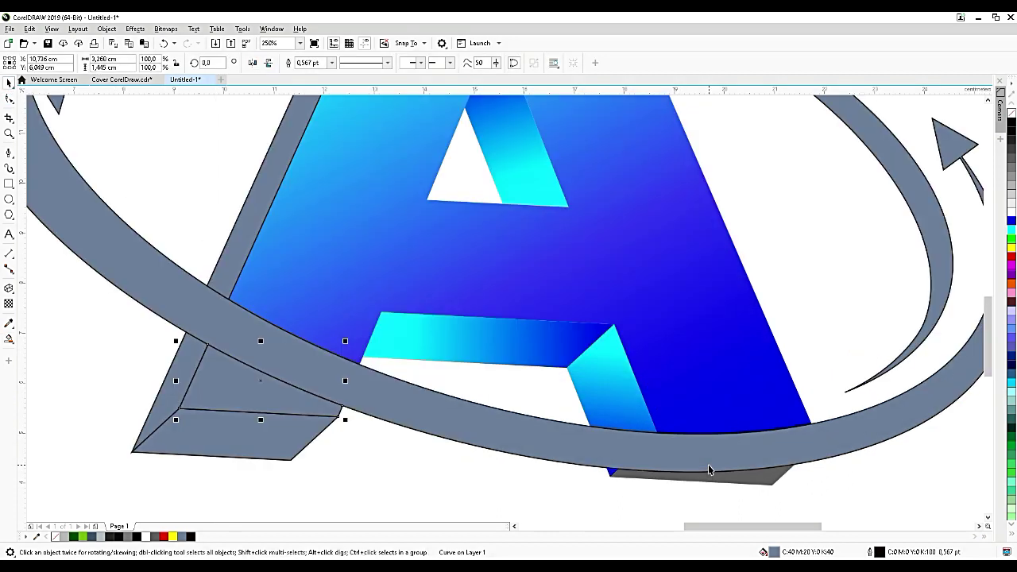
pyautogui.doubleClick(631, 417)
pyautogui.scroll(2, 640, 486)
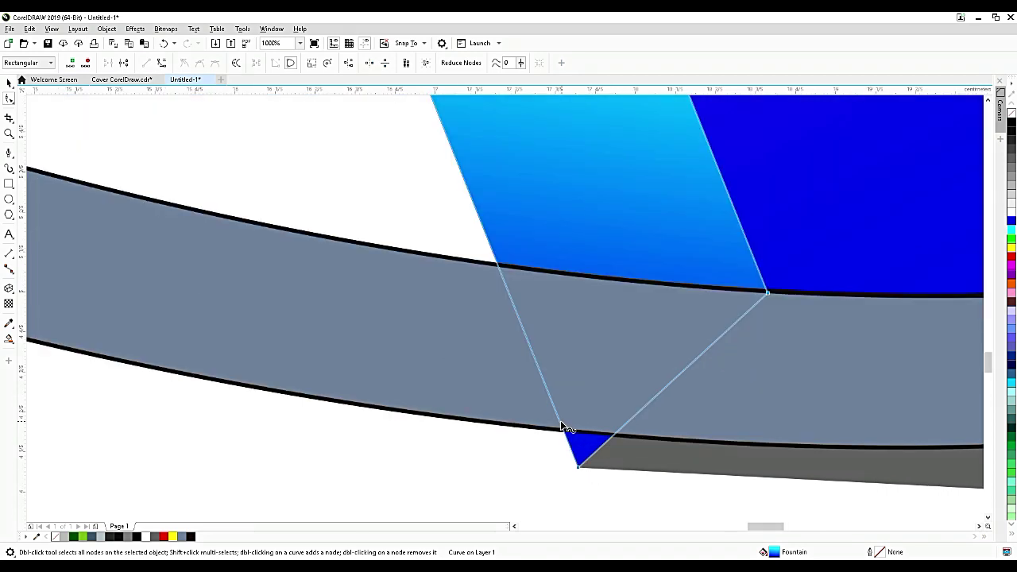
pyautogui.doubleClick(624, 426)
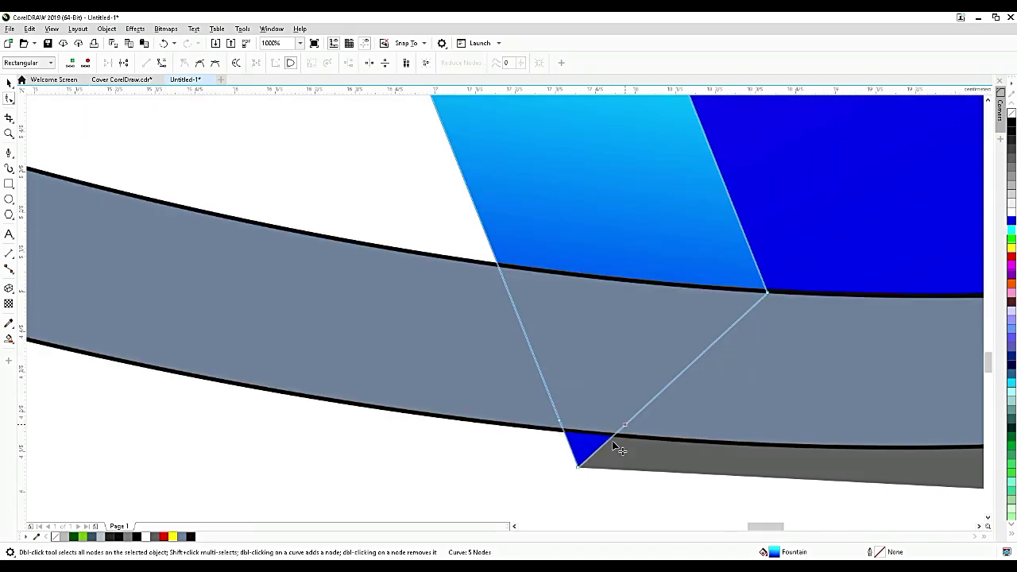
pyautogui.doubleClick(579, 469)
pyautogui.scroll(-1, 426, 411)
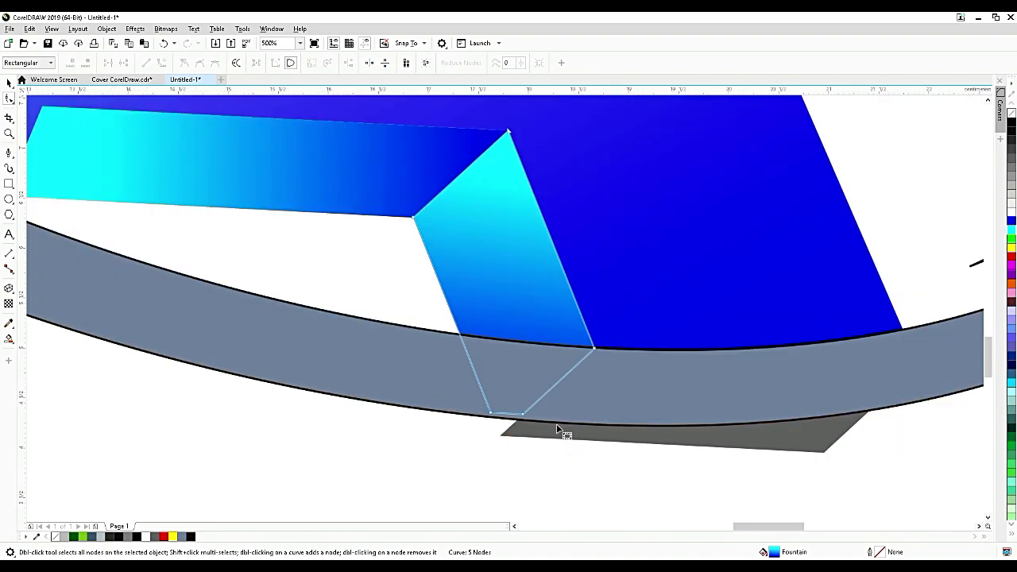
# - Delete the dark gray four-sided underside face showing below the ring at the letter's right leg
pyautogui.click(704, 442)
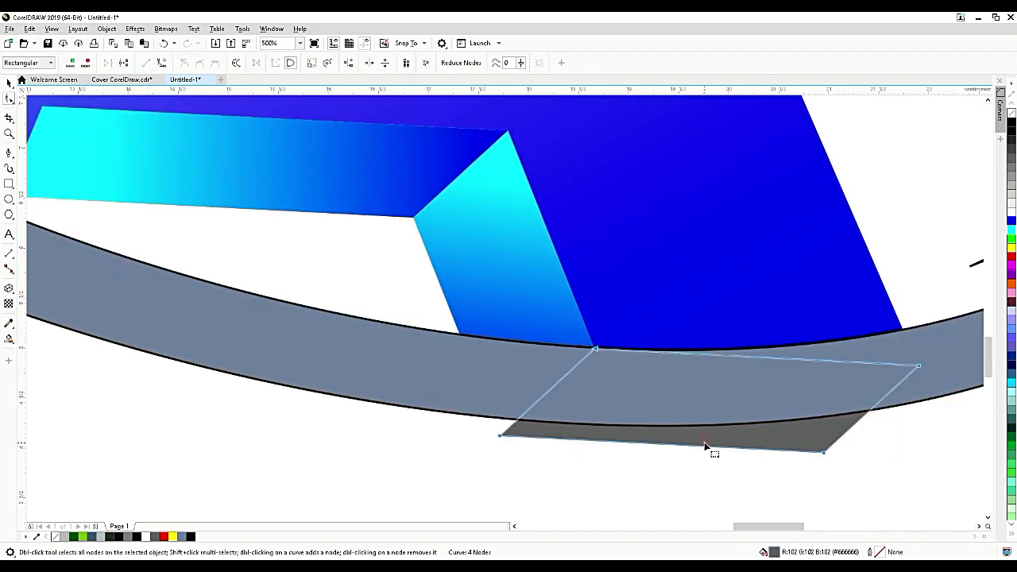
pyautogui.click(9, 82)
pyautogui.press('Delete')
pyautogui.scroll(-3, 590, 344)
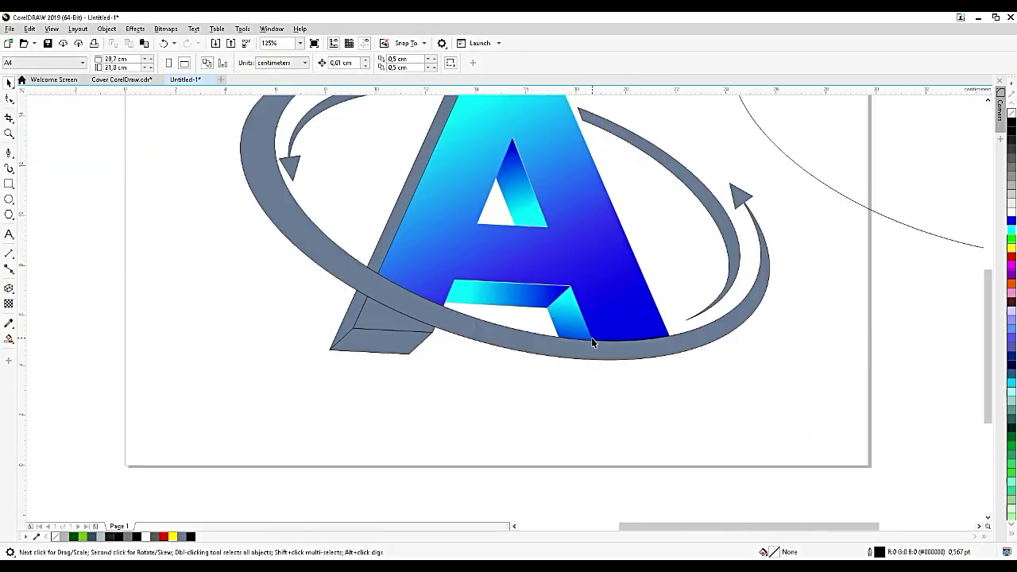
pyautogui.scroll(-1, 674, 361)
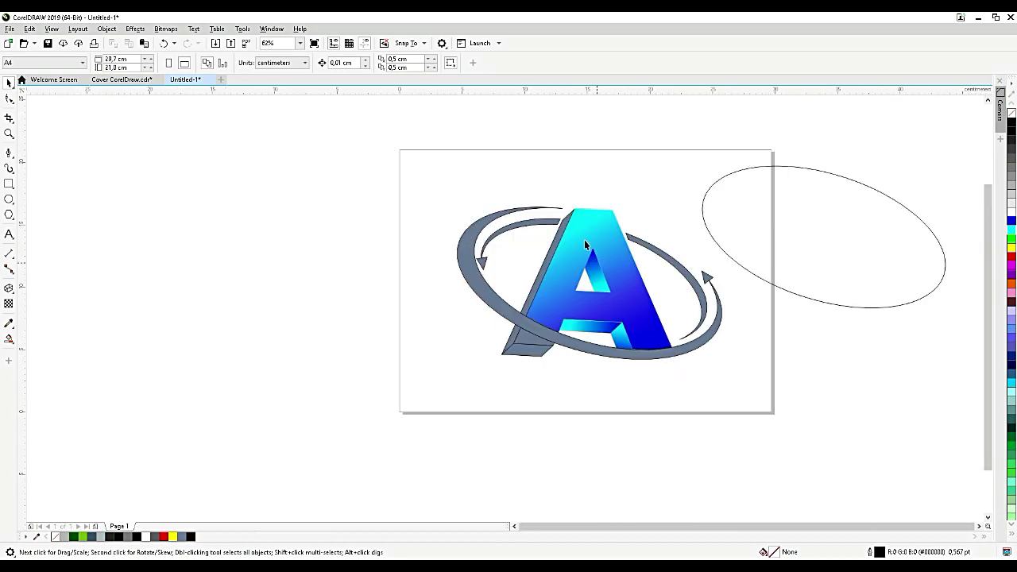
# - Apply a fountain fill to the letter's left side face above the ring, running from blue at its upper end down to cyan
pyautogui.click(566, 222)
pyautogui.scroll(1, 566, 223)
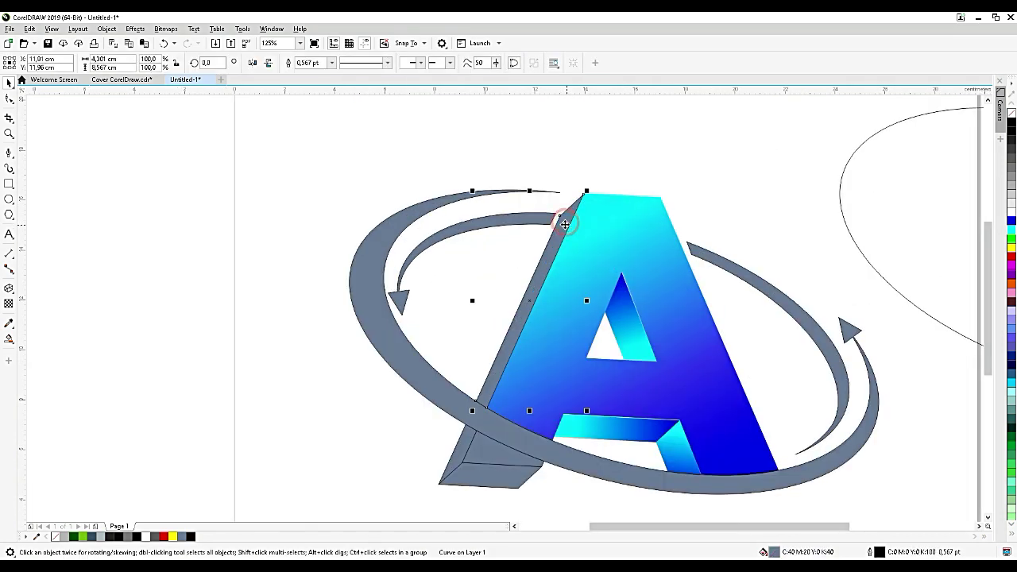
pyautogui.click(8, 341)
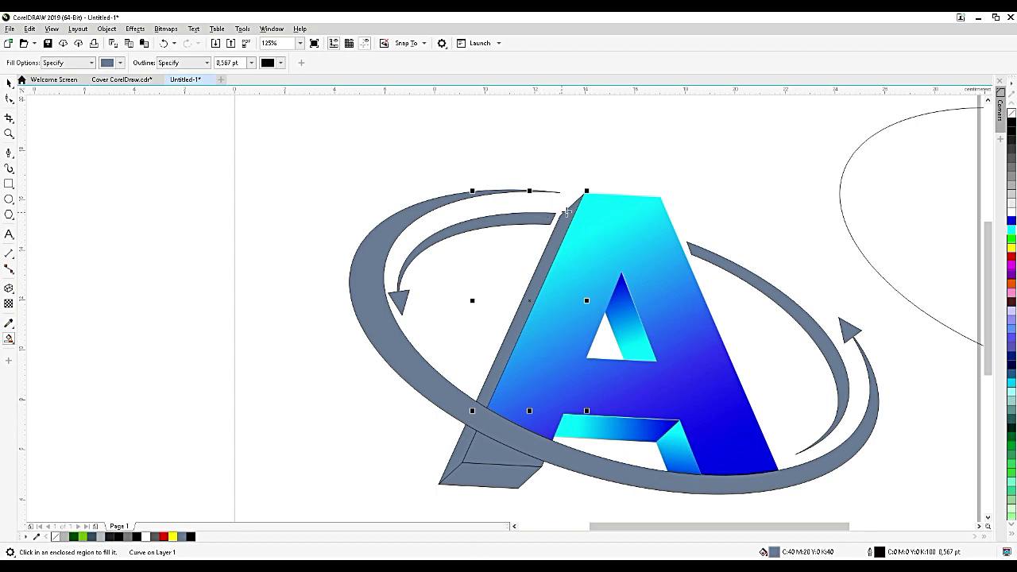
pyautogui.click(11, 342)
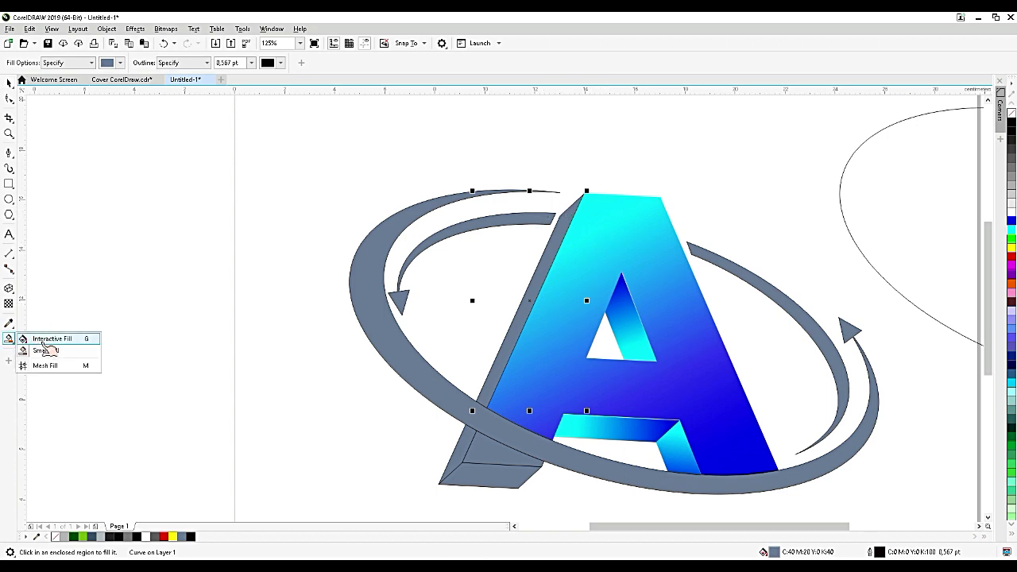
pyautogui.click(40, 338)
pyautogui.moveTo(563, 213); pyautogui.dragTo(489, 384)
pyautogui.moveTo(1011, 222); pyautogui.dragTo(491, 383)
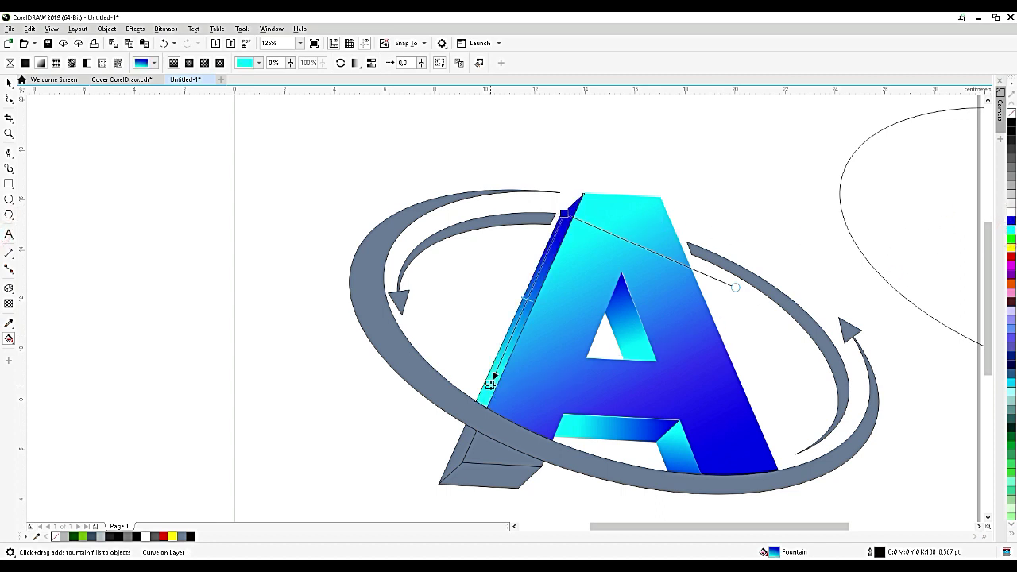
# - Apply a fountain fill to the left leg's side face below the ring, running from dark slate beneath the ring down to light gray
pyautogui.scroll(3, 491, 464)
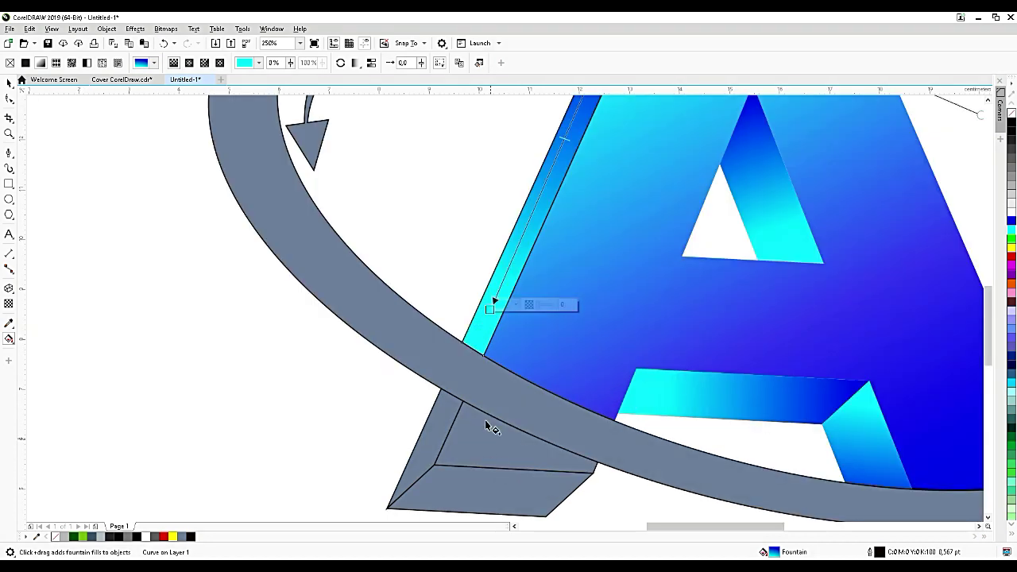
pyautogui.moveTo(449, 398); pyautogui.dragTo(400, 484)
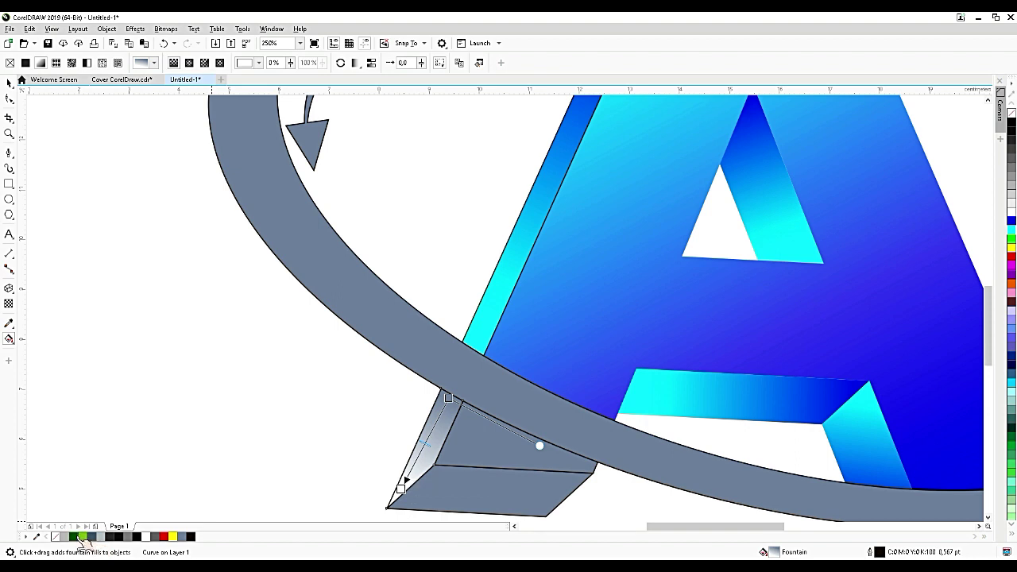
pyautogui.moveTo(74, 536); pyautogui.dragTo(448, 396)
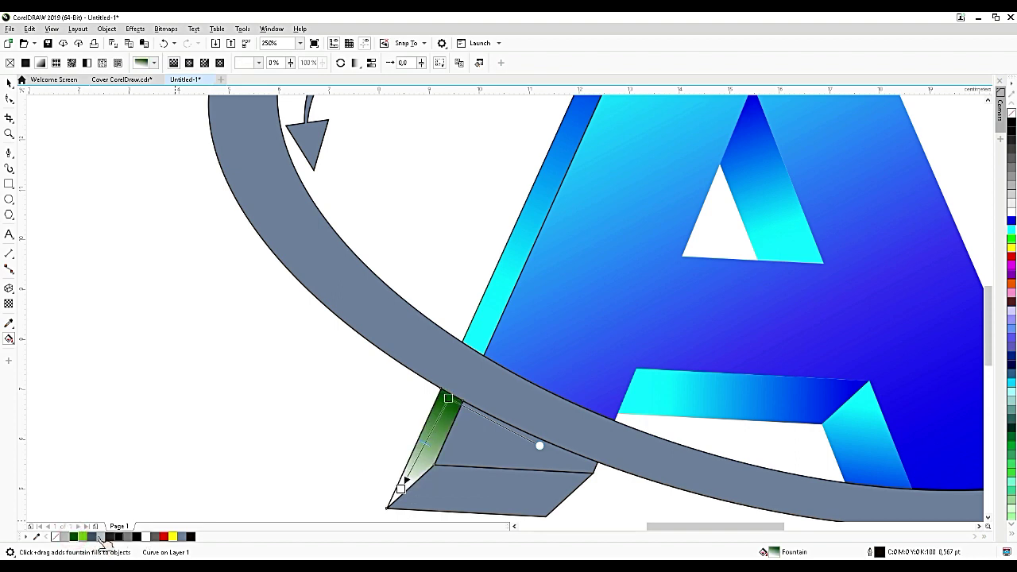
pyautogui.moveTo(94, 538); pyautogui.dragTo(449, 397)
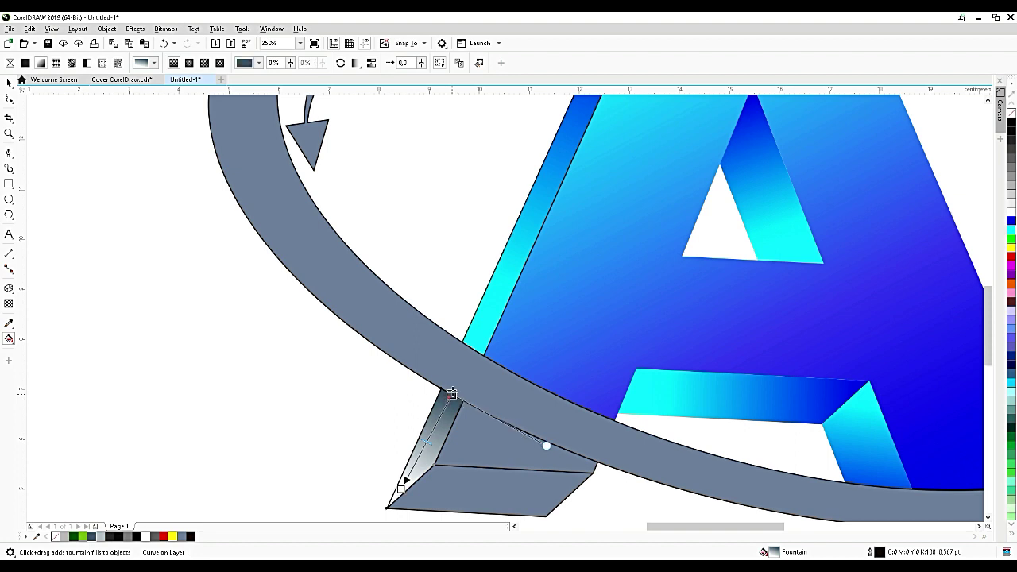
pyautogui.click(449, 395)
pyautogui.moveTo(115, 539); pyautogui.dragTo(401, 489)
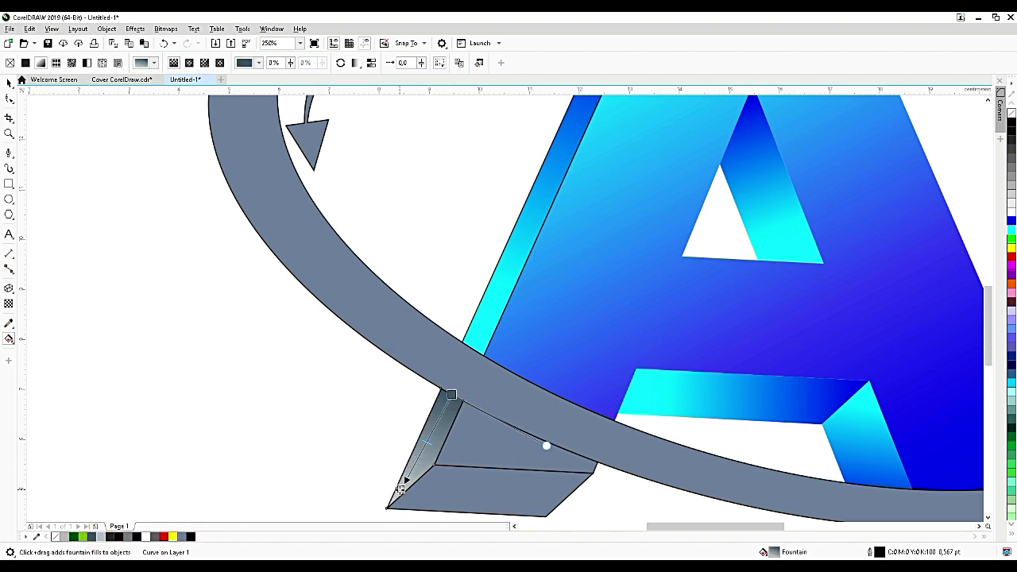
pyautogui.click(399, 484)
# - Apply a dark slate to white fountain fill diagonally across the left leg's front area below the ring and adjust both gradient ends
pyautogui.click(466, 461)
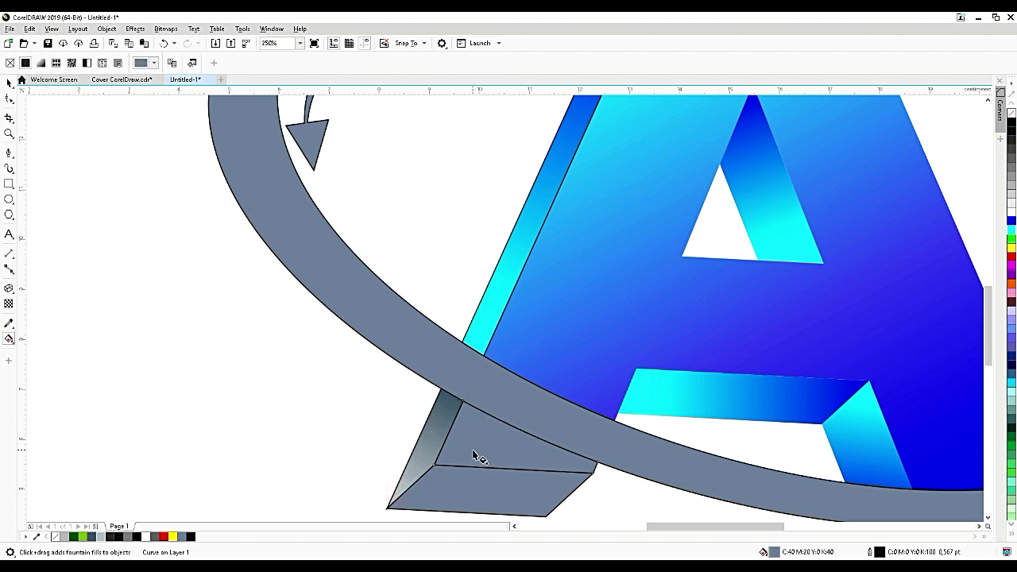
pyautogui.moveTo(451, 464); pyautogui.dragTo(564, 375)
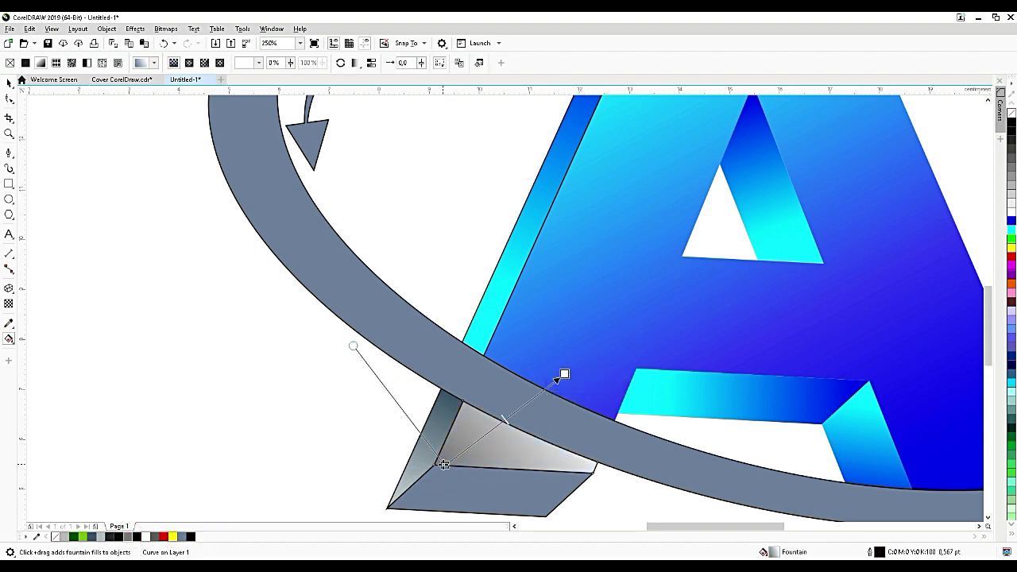
pyautogui.moveTo(444, 465); pyautogui.dragTo(442, 484)
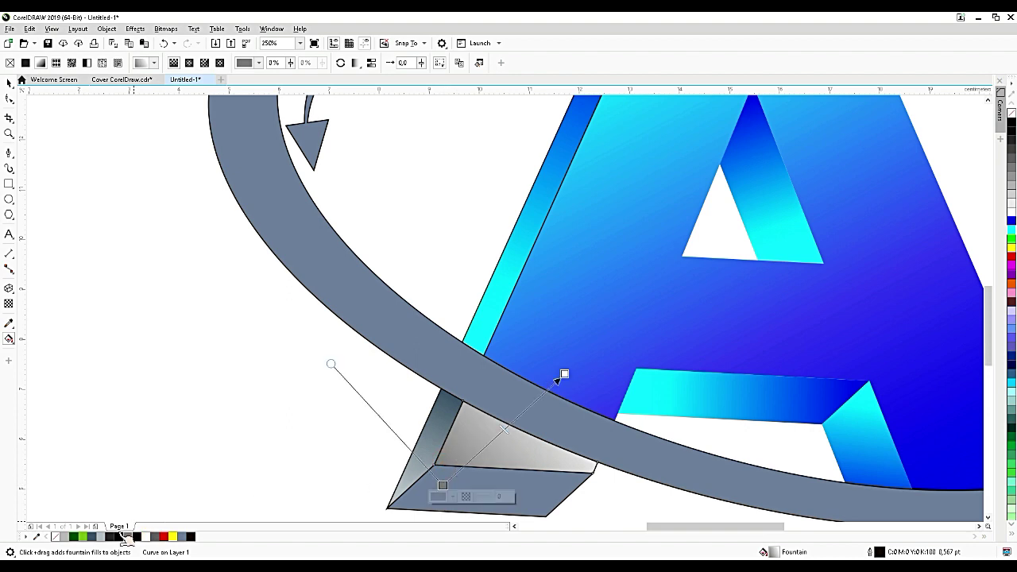
pyautogui.moveTo(111, 541); pyautogui.dragTo(442, 486)
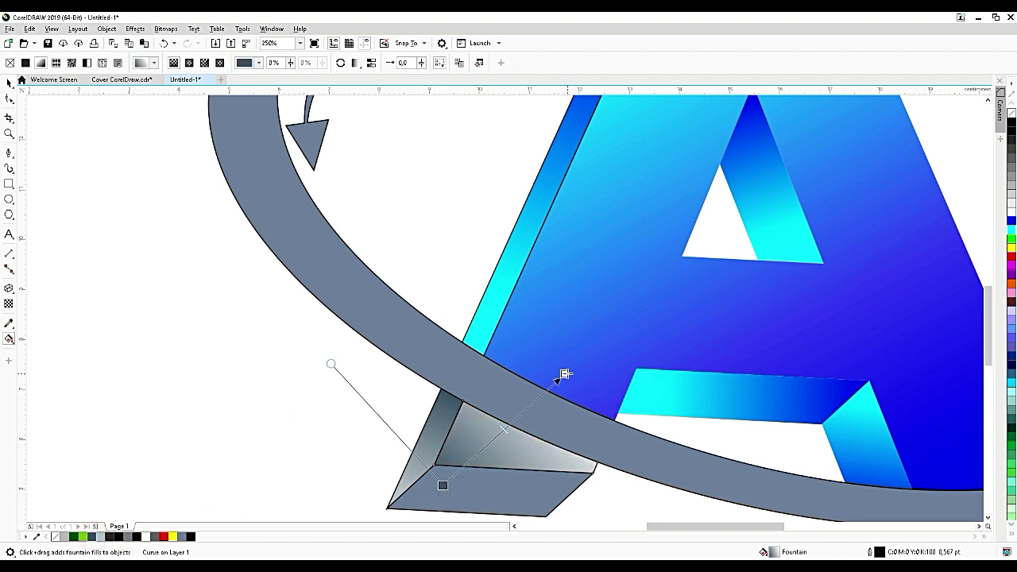
pyautogui.moveTo(564, 375); pyautogui.dragTo(524, 395)
pyautogui.moveTo(445, 485); pyautogui.dragTo(471, 487)
# - Apply a dark slate to white fountain fill lengthwise across the left leg's underside and extend its white end past the face's edge
pyautogui.click(515, 505)
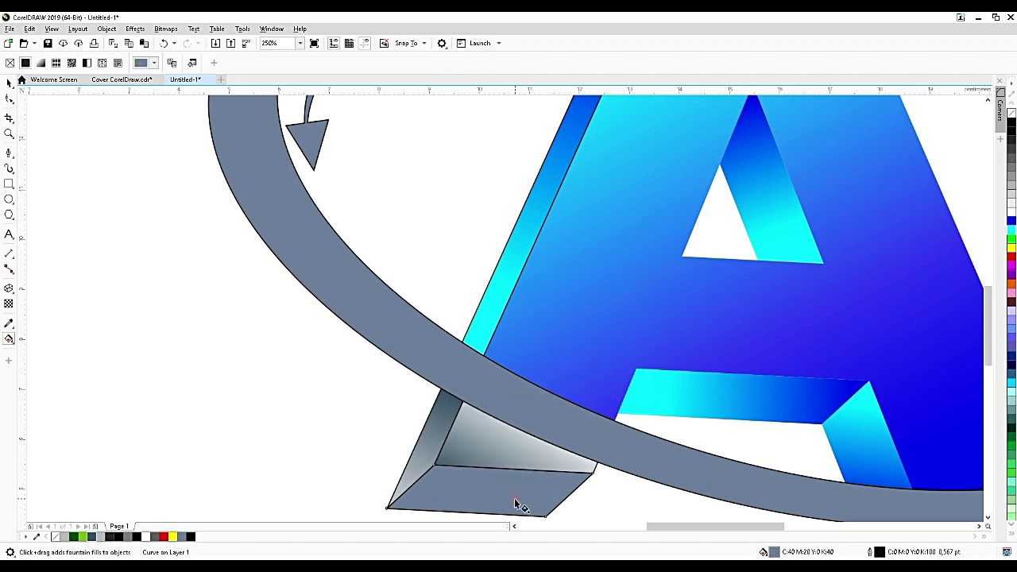
pyautogui.moveTo(414, 496); pyautogui.dragTo(569, 495)
pyautogui.moveTo(100, 538); pyautogui.dragTo(416, 470)
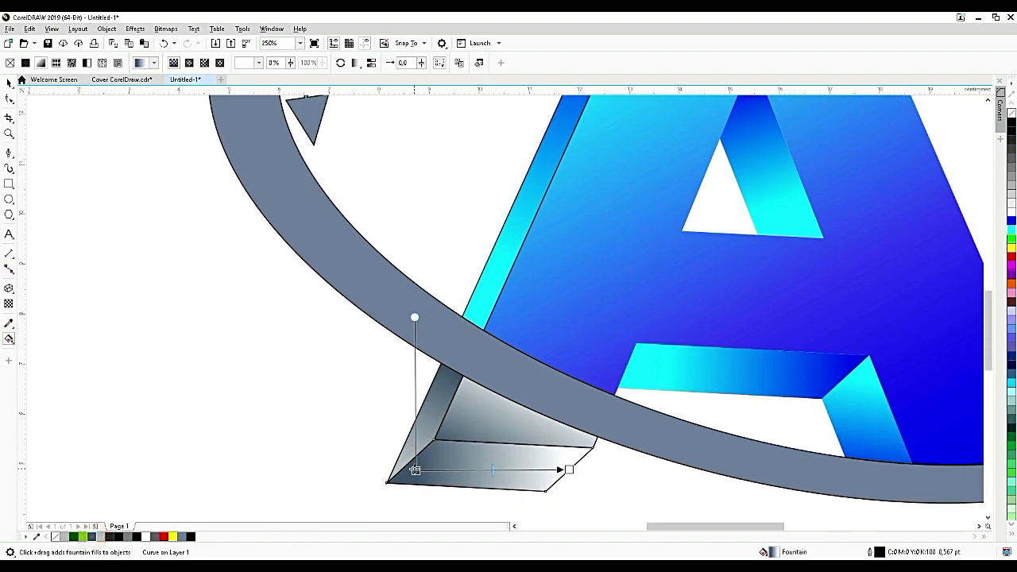
pyautogui.click(568, 470)
pyautogui.click(582, 472)
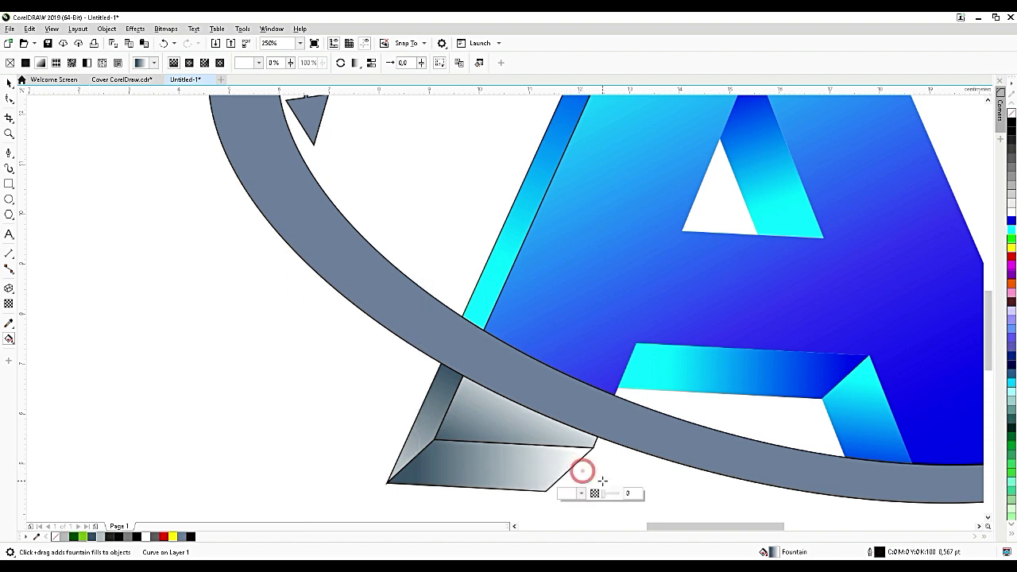
pyautogui.moveTo(603, 480); pyautogui.dragTo(602, 480)
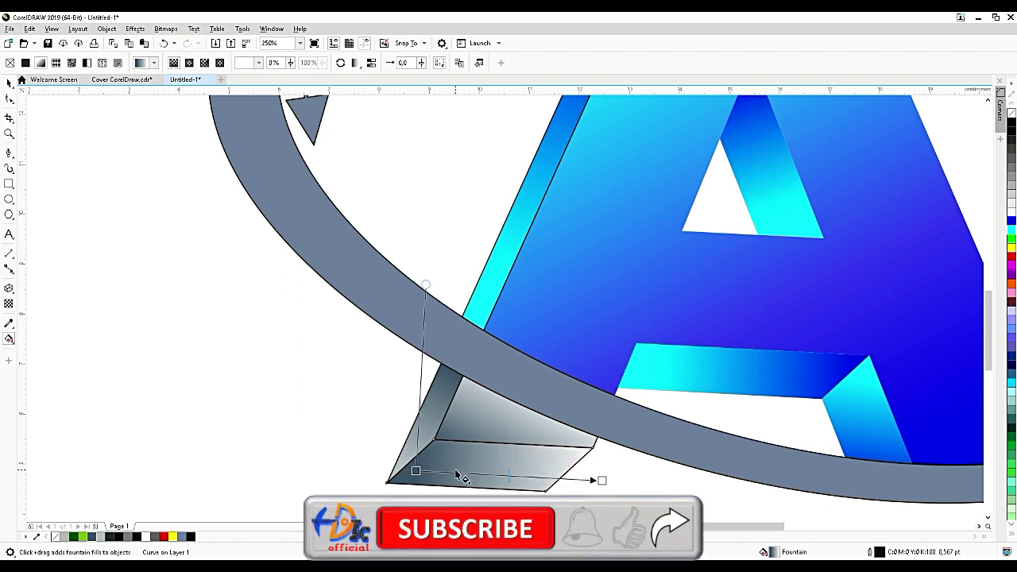
# - Break the inner ring's curve apart into separate pieces on either side of the letter
pyautogui.scroll(-3, 347, 411)
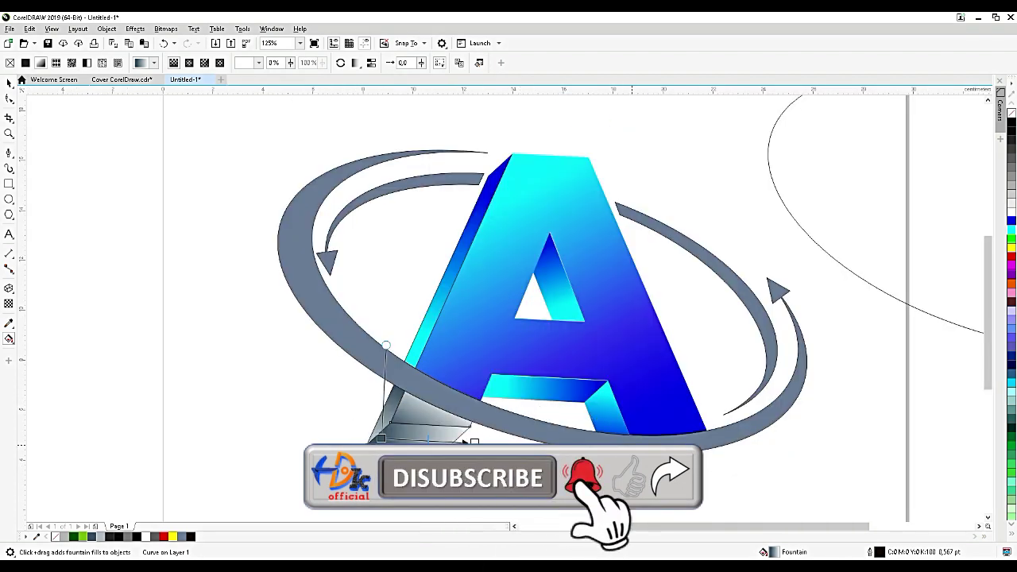
pyautogui.click(607, 440)
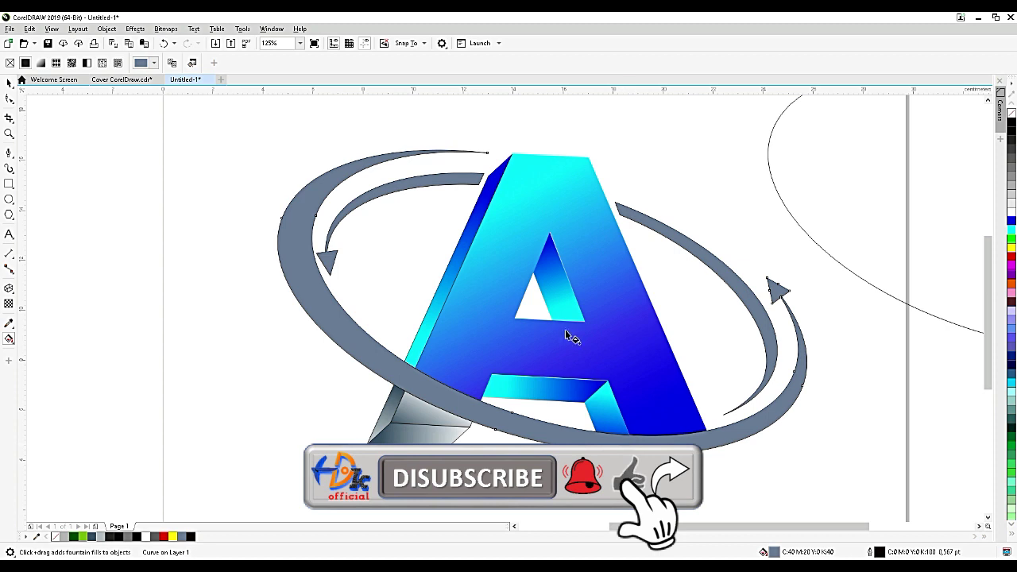
pyautogui.click(467, 180)
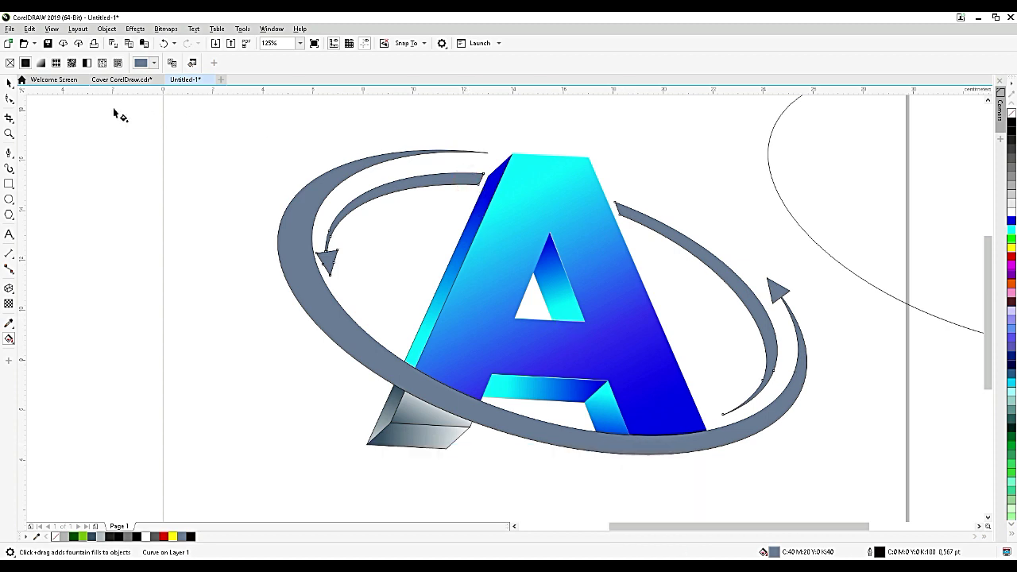
pyautogui.click(12, 83)
pyautogui.press('space')
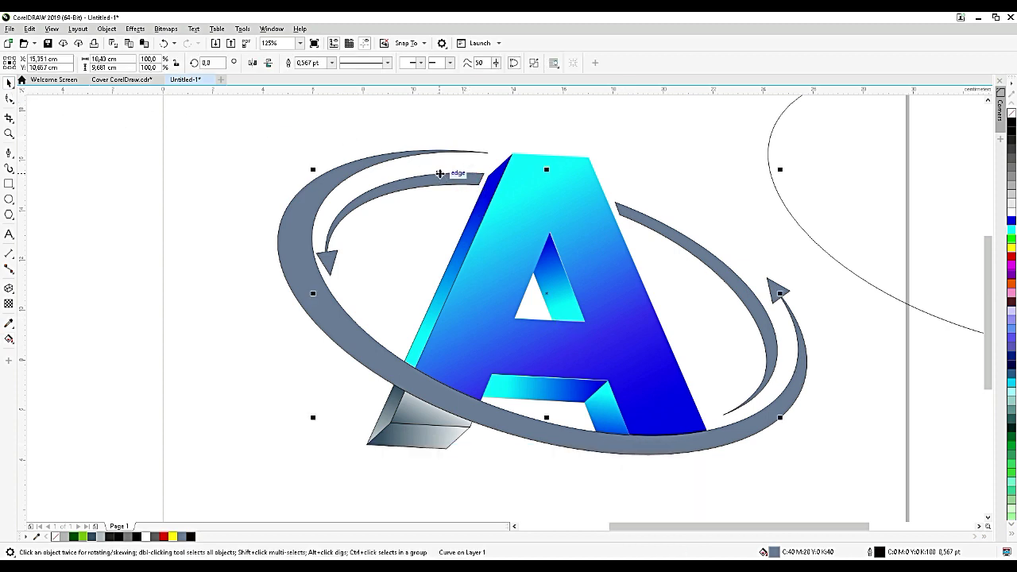
pyautogui.hotkey('ctrl', 'k')
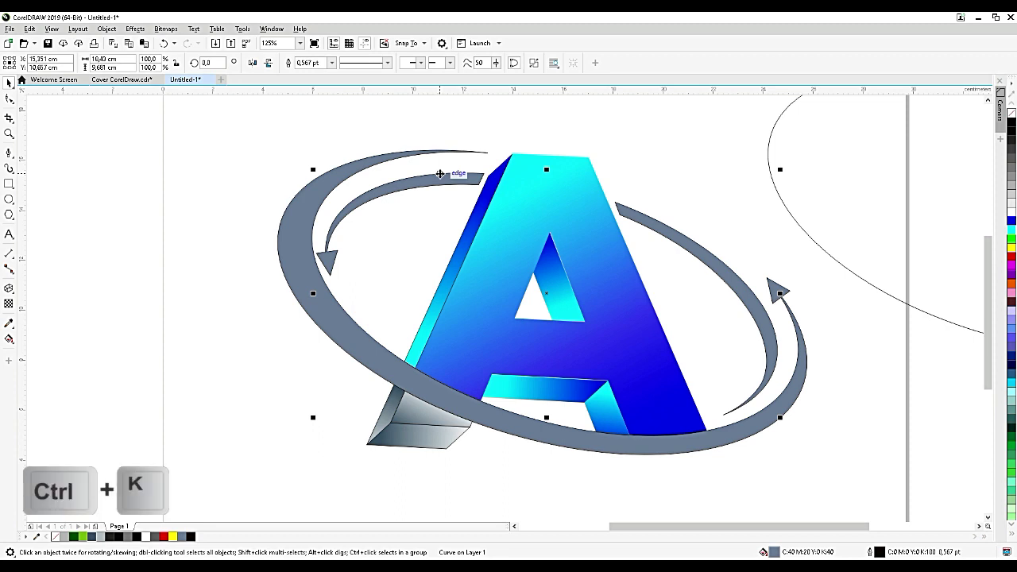
pyautogui.click(661, 158)
pyautogui.click(651, 226)
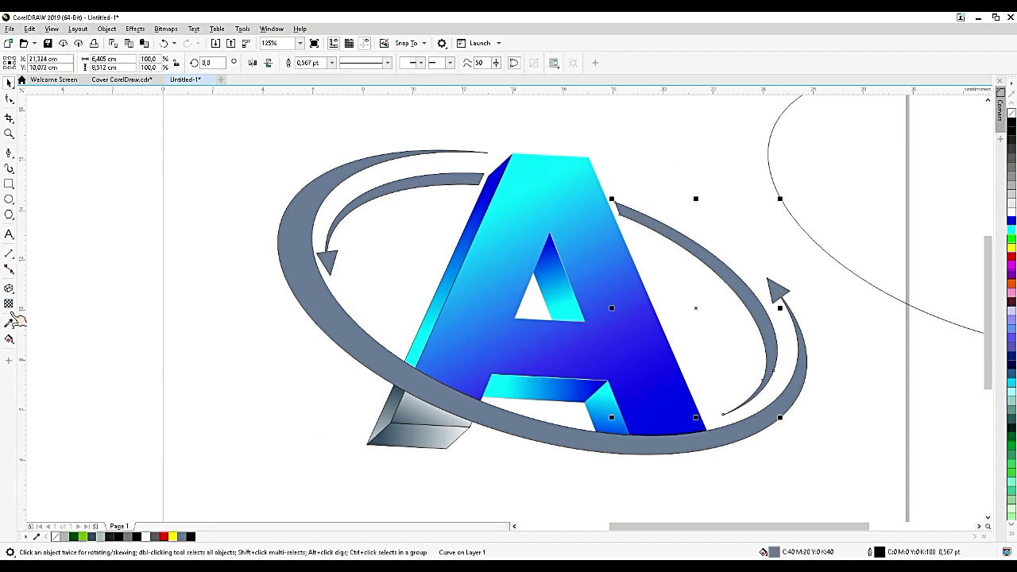
# - Apply a fountain fill to the inner ring's left arrow piece, running from blue near the letter to cyan toward its outer bend
pyautogui.click(415, 191)
pyautogui.click(9, 338)
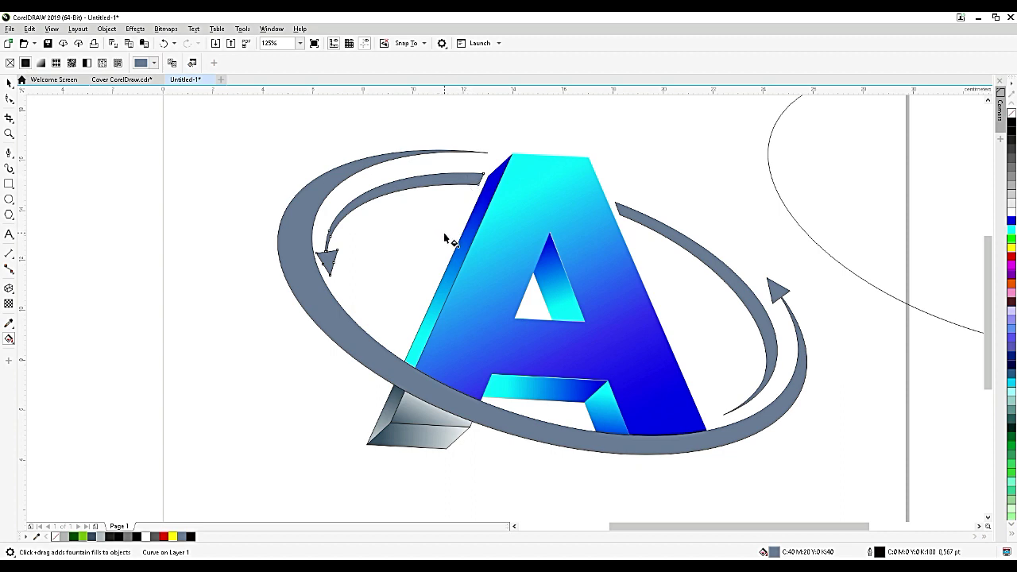
pyautogui.moveTo(445, 236); pyautogui.dragTo(324, 192)
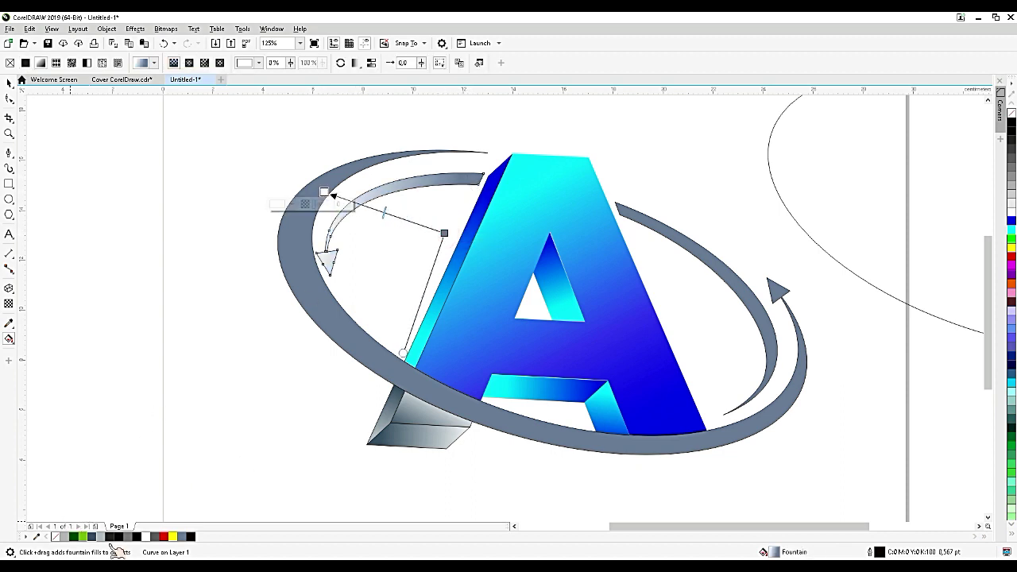
pyautogui.moveTo(1011, 220); pyautogui.dragTo(405, 256)
pyautogui.moveTo(323, 192); pyautogui.dragTo(352, 184)
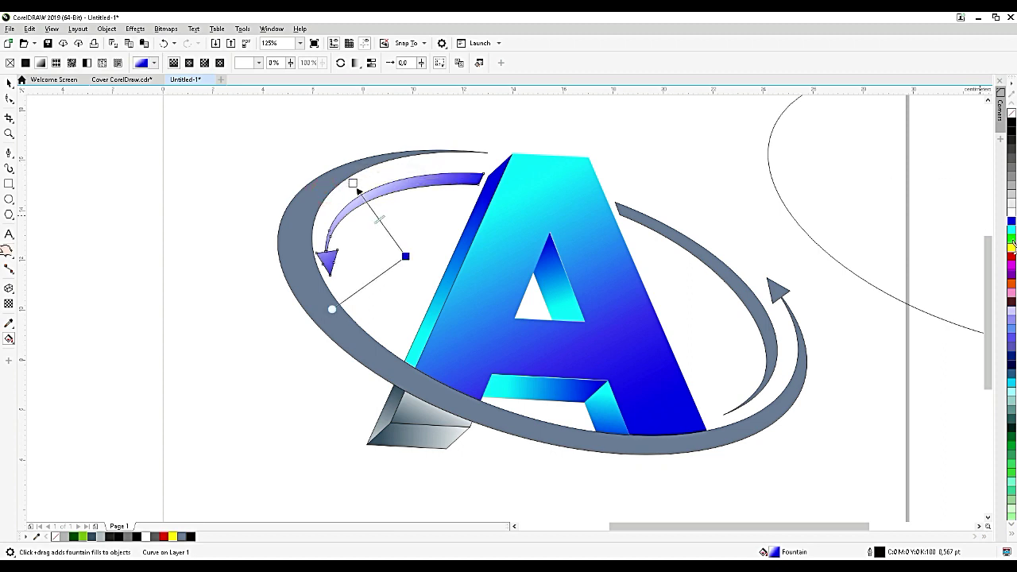
pyautogui.moveTo(1012, 229); pyautogui.dragTo(355, 184)
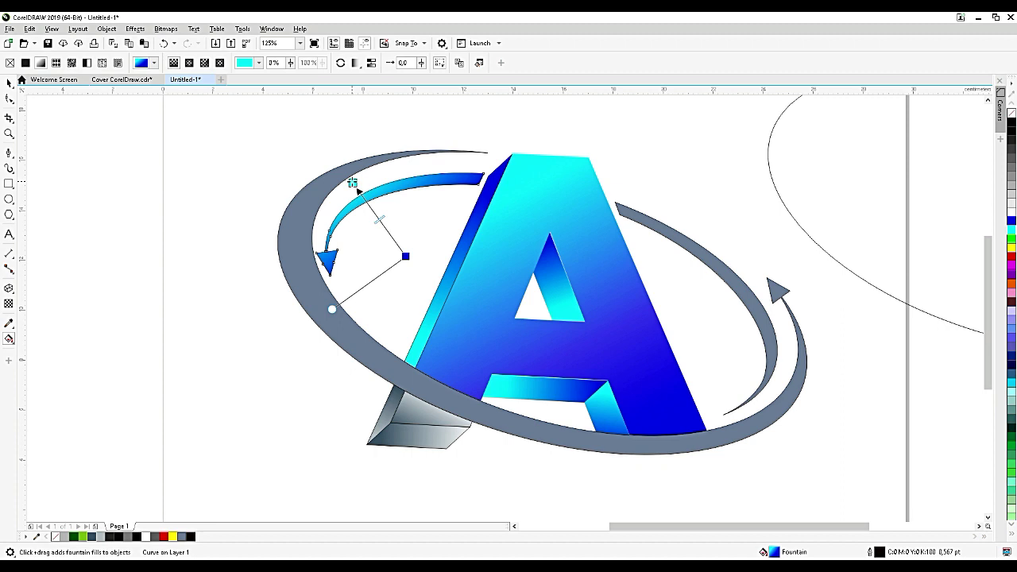
# - Apply a fountain fill to the inner ring's right piece, running from cyan at its upper cut end to blue near the lower tip
pyautogui.click(647, 229)
pyautogui.moveTo(629, 212); pyautogui.dragTo(754, 401)
pyautogui.click(754, 398)
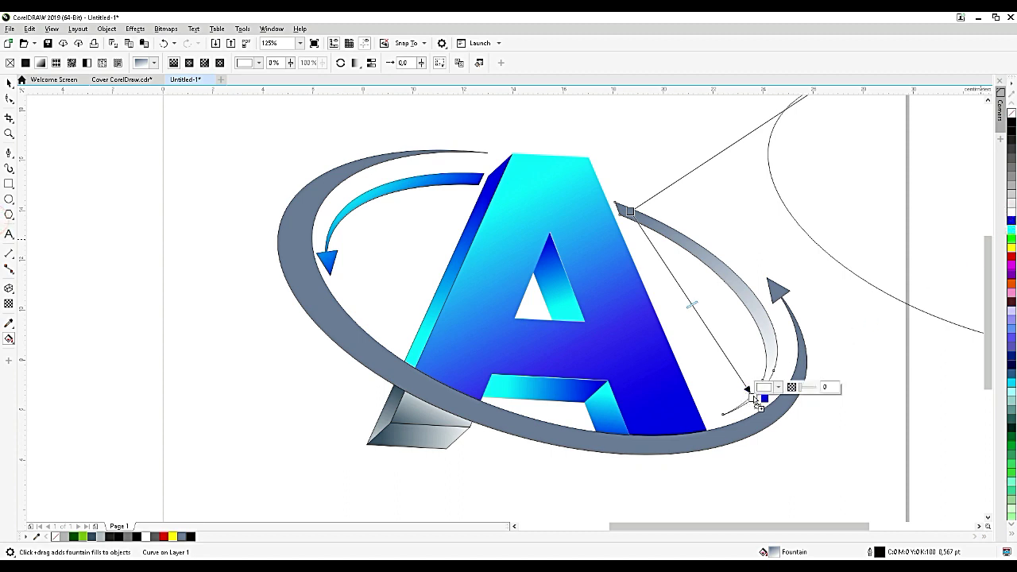
pyautogui.click(1011, 220)
pyautogui.moveTo(1012, 229); pyautogui.dragTo(627, 212)
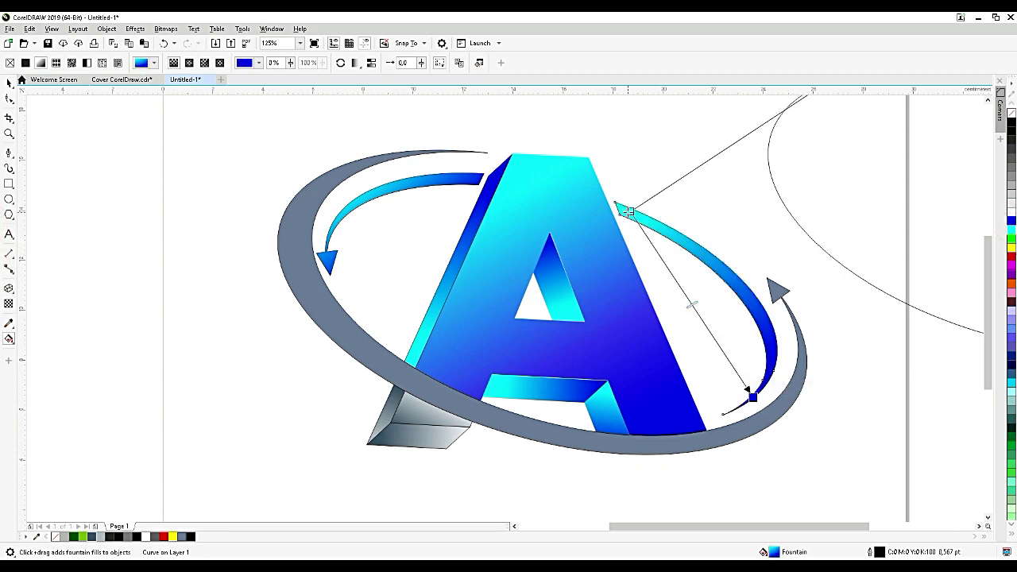
# - Apply a fountain fill across the outer ring from its upper-left bend to its lower-right bend, with dark slate at both ends
pyautogui.click(9, 81)
pyautogui.click(373, 349)
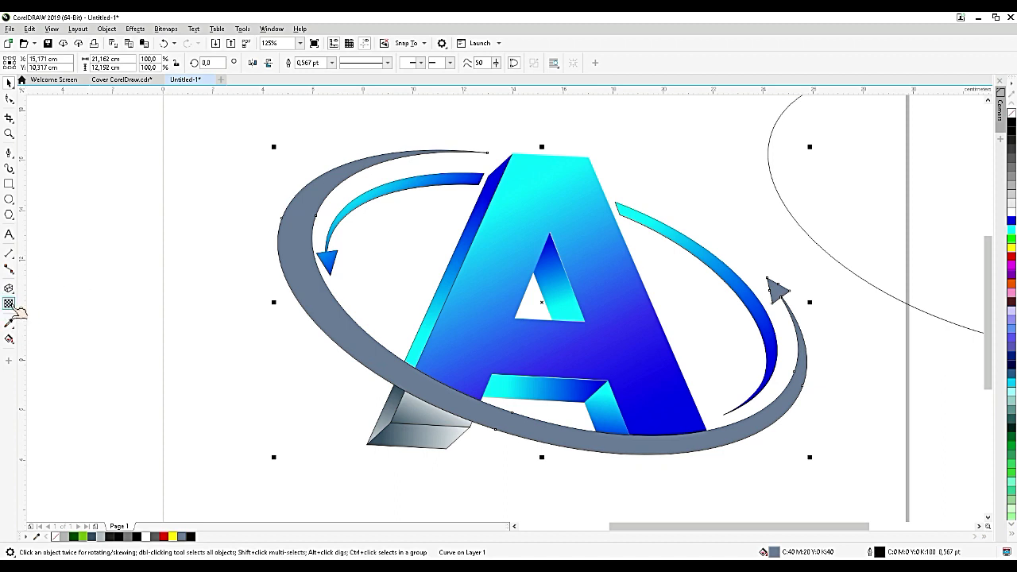
pyautogui.click(12, 291)
pyautogui.click(8, 339)
pyautogui.click(36, 340)
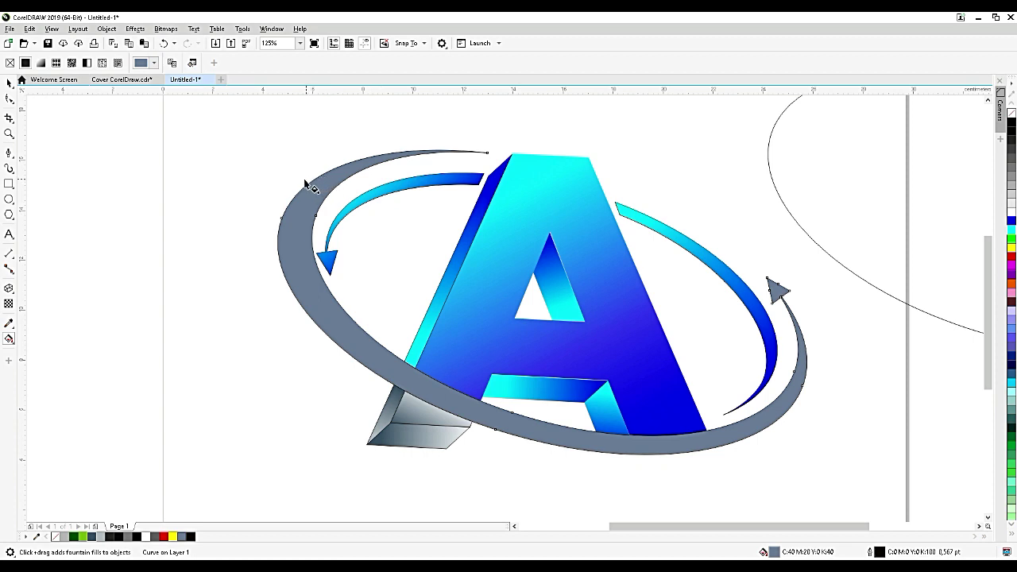
pyautogui.moveTo(310, 191); pyautogui.dragTo(775, 413)
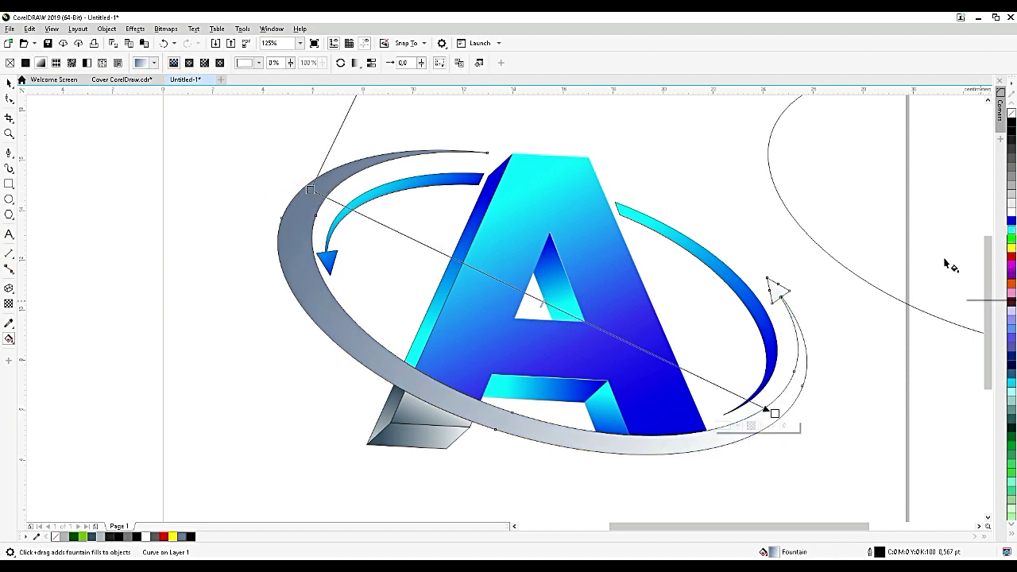
pyautogui.moveTo(99, 537); pyautogui.dragTo(311, 190)
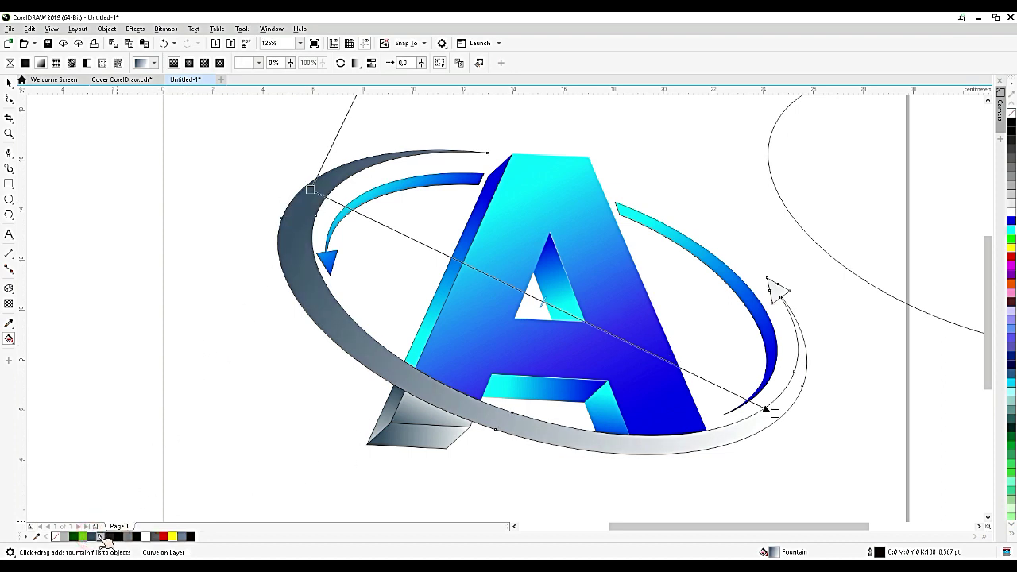
pyautogui.moveTo(92, 536); pyautogui.dragTo(775, 414)
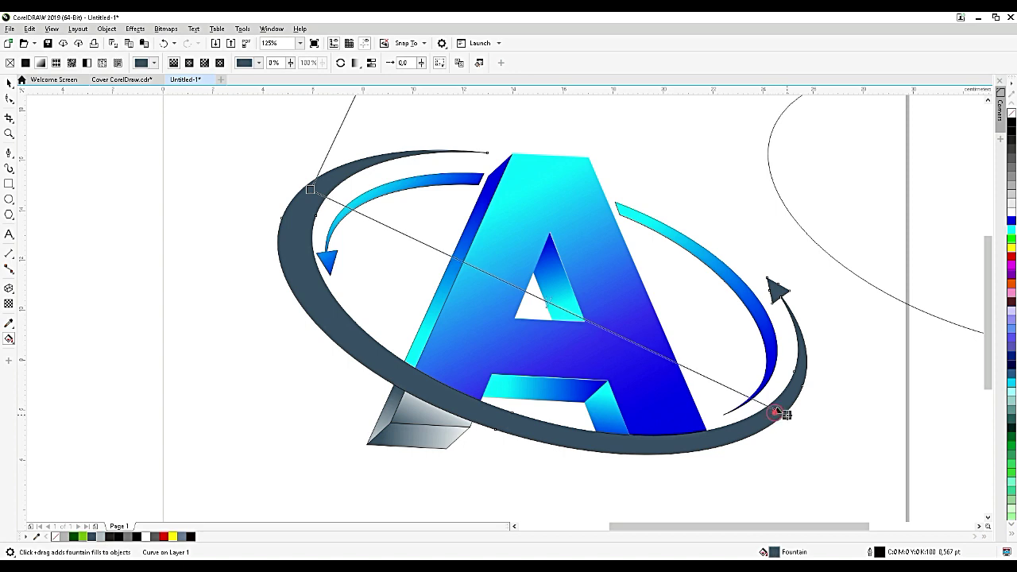
# - Add a white color stop to the outer ring's fountain fill and place it at 41%
pyautogui.moveTo(109, 542); pyautogui.dragTo(543, 300)
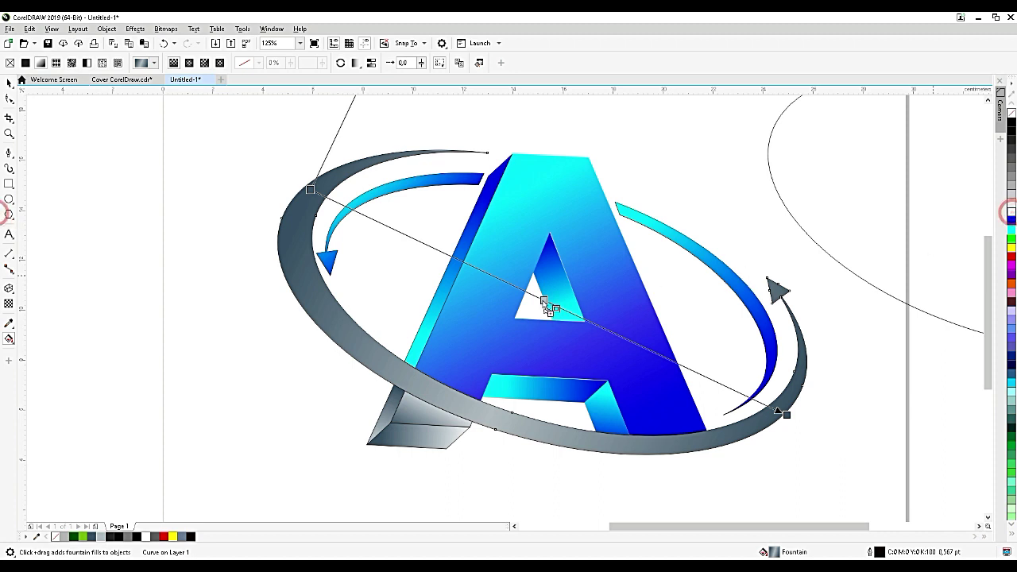
pyautogui.moveTo(543, 299); pyautogui.dragTo(505, 282)
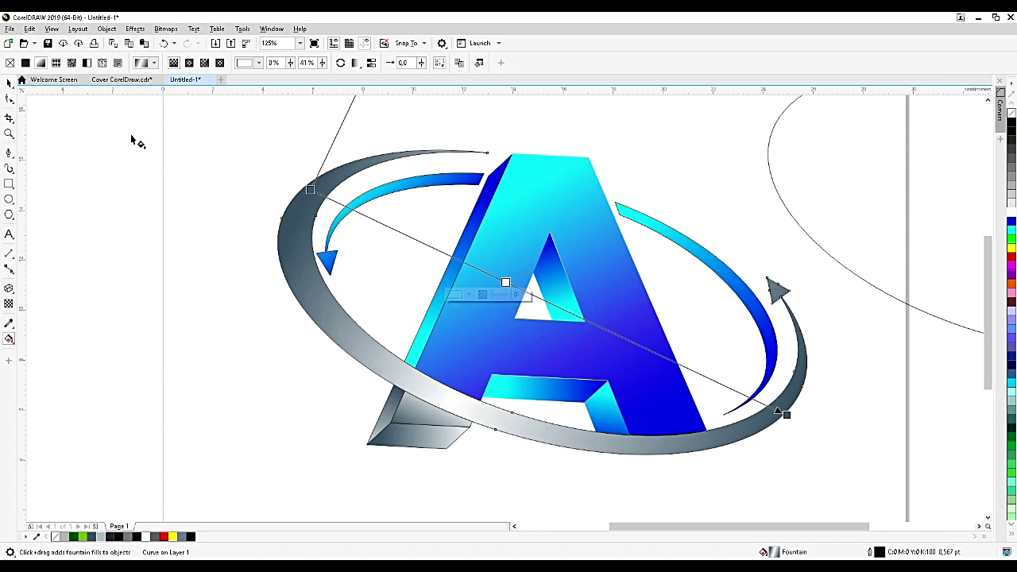
pyautogui.click(10, 82)
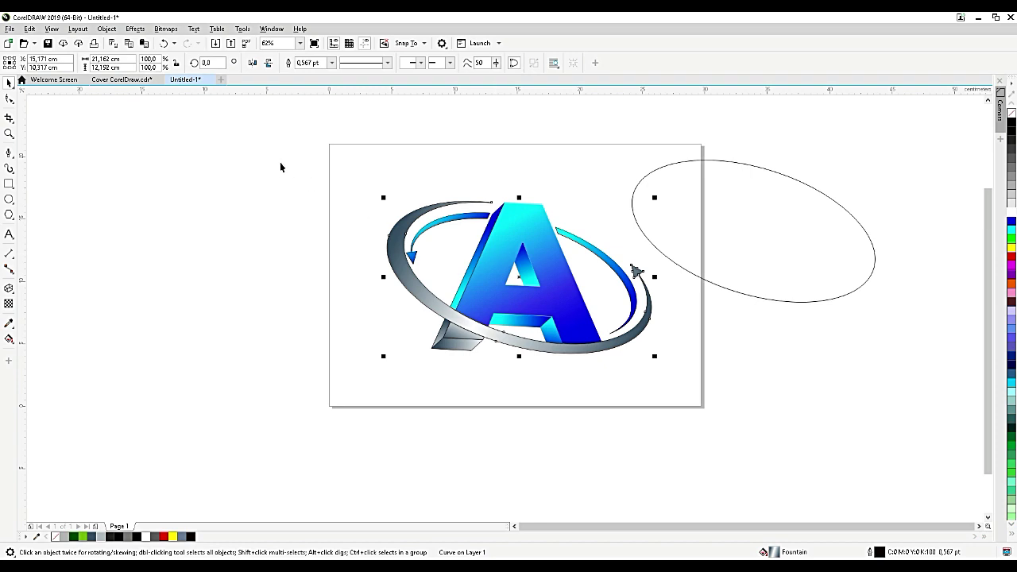
# - Remove the outlines from all logo objects and delete the leftover ellipse beside the page
pyautogui.moveTo(700, 418); pyautogui.dragTo(700, 417)
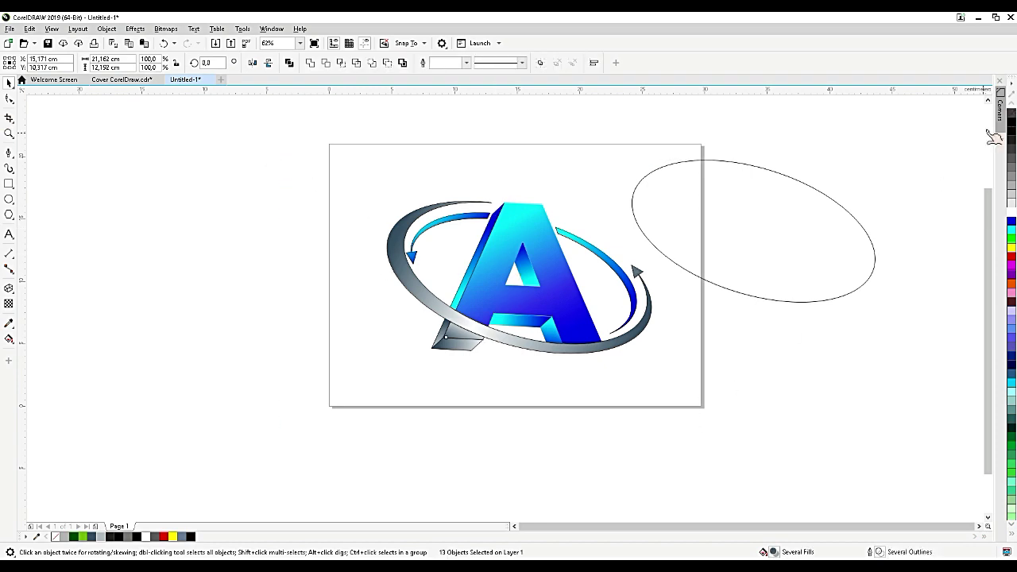
pyautogui.click(797, 235)
pyautogui.press('Delete')
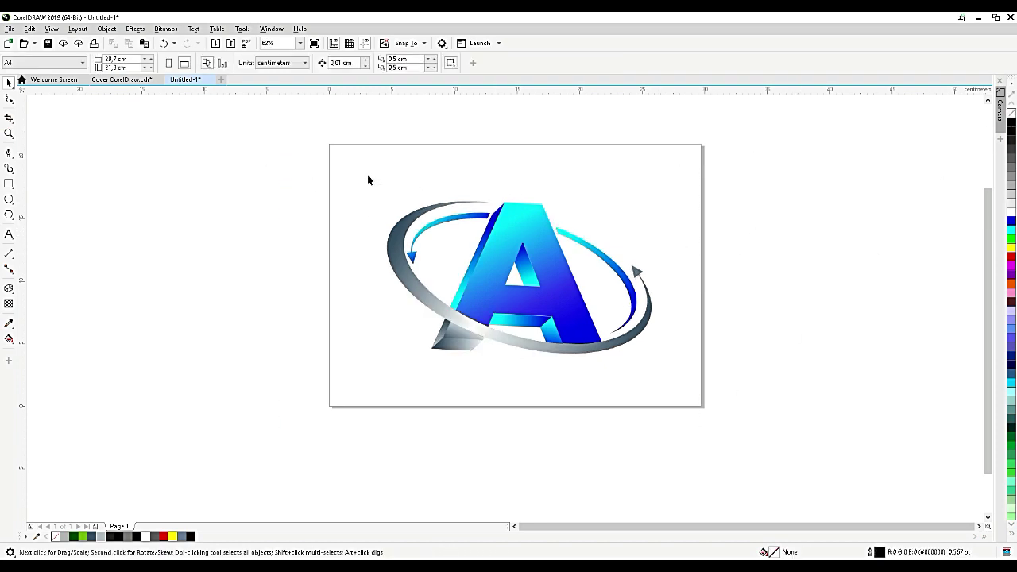
# - Group all the logo's objects
pyautogui.moveTo(712, 372); pyautogui.dragTo(685, 381)
pyautogui.hotkey('ctrl', 'g')
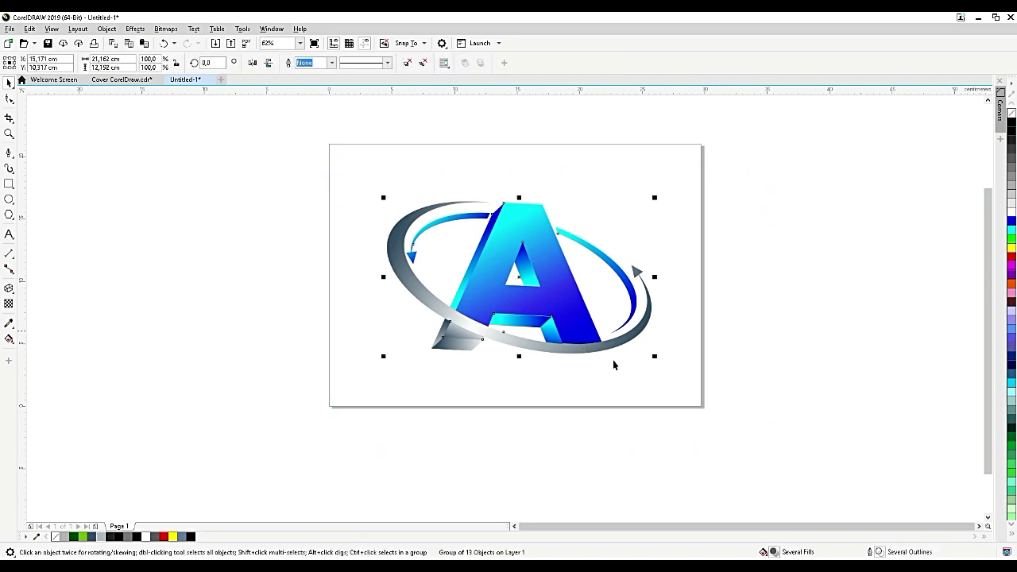
pyautogui.click(625, 386)
# - Draw a straight path about 3.2 cm tall along the edge between the A's front face and its left side
pyautogui.click(482, 285)
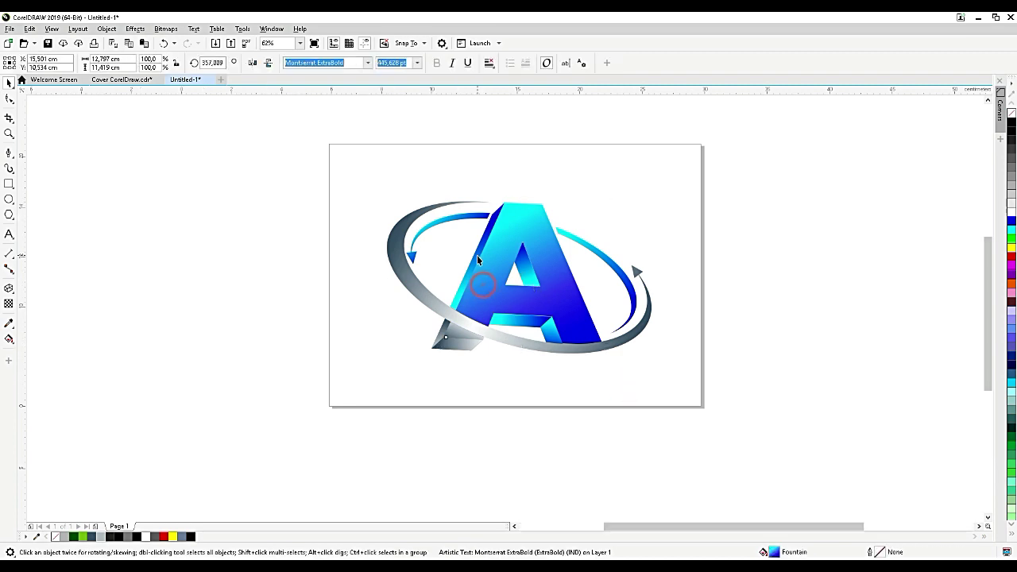
pyautogui.scroll(5, 477, 255)
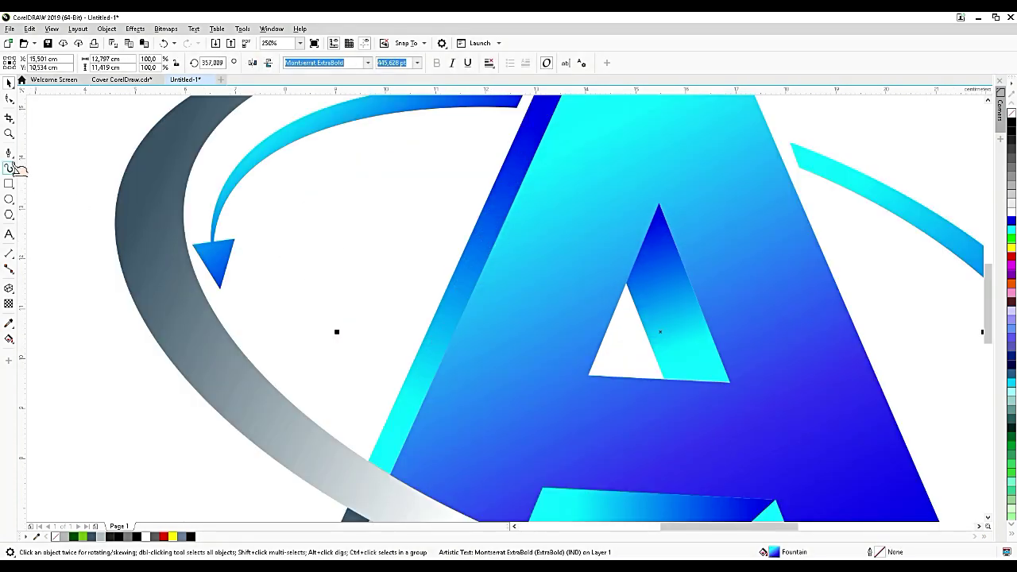
pyautogui.press('F5')
pyautogui.click(525, 175)
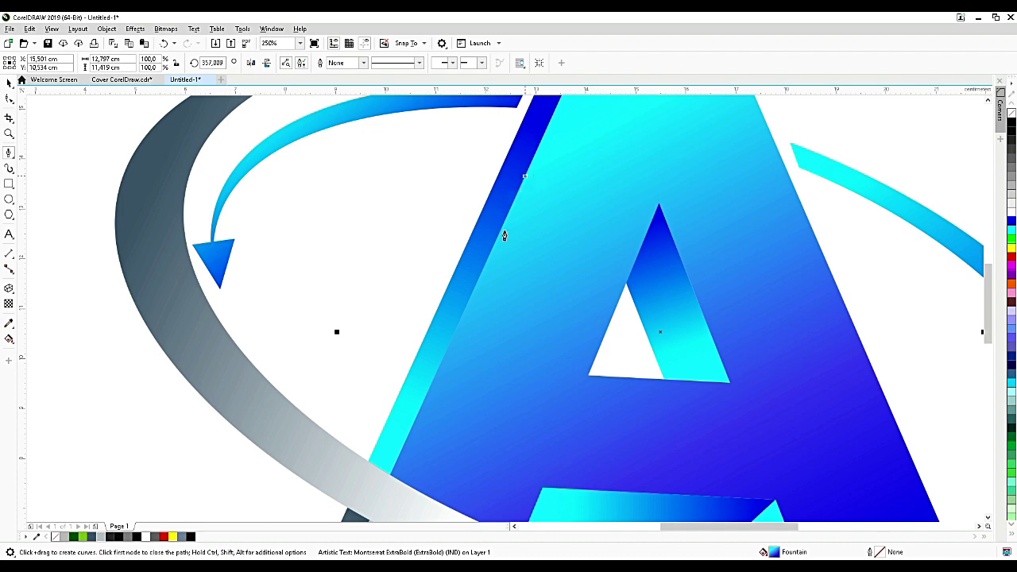
pyautogui.click(450, 340)
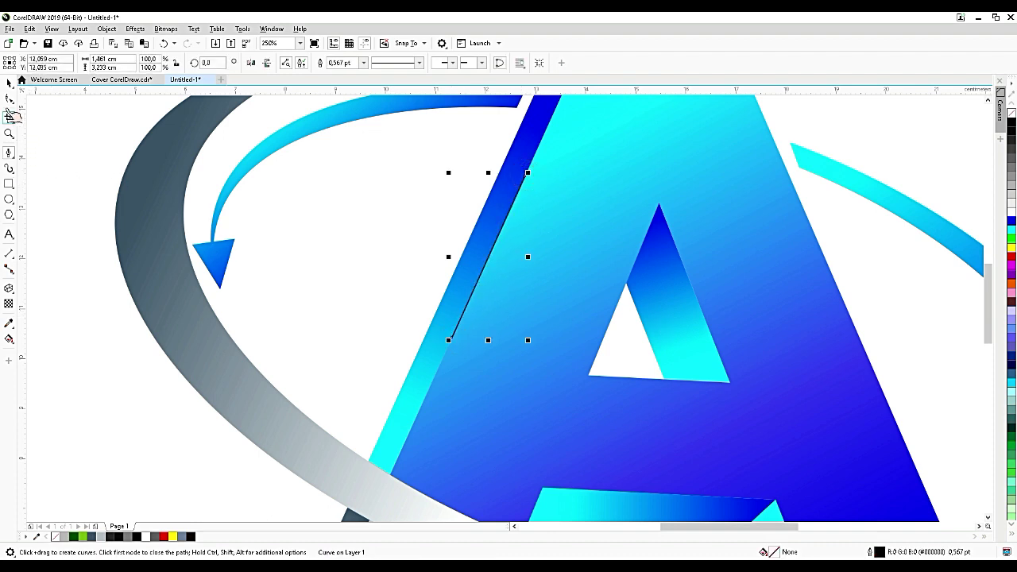
# - Convert the path's segment to a curve and bend it slightly outward to form a thin sliver along the edge
pyautogui.click(9, 99)
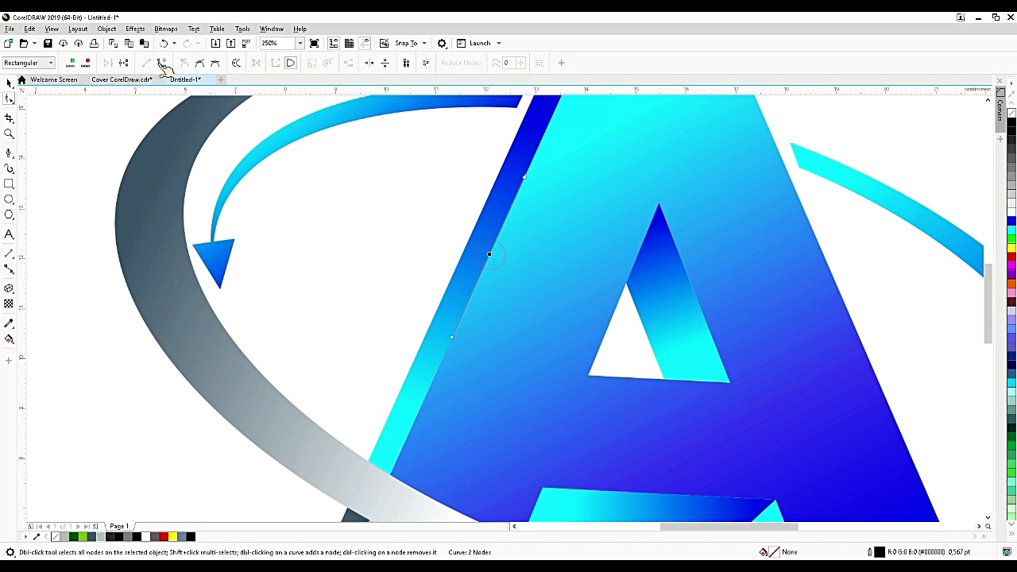
pyautogui.scroll(1, 528, 251)
pyautogui.moveTo(458, 246); pyautogui.dragTo(458, 241)
pyautogui.click(158, 63)
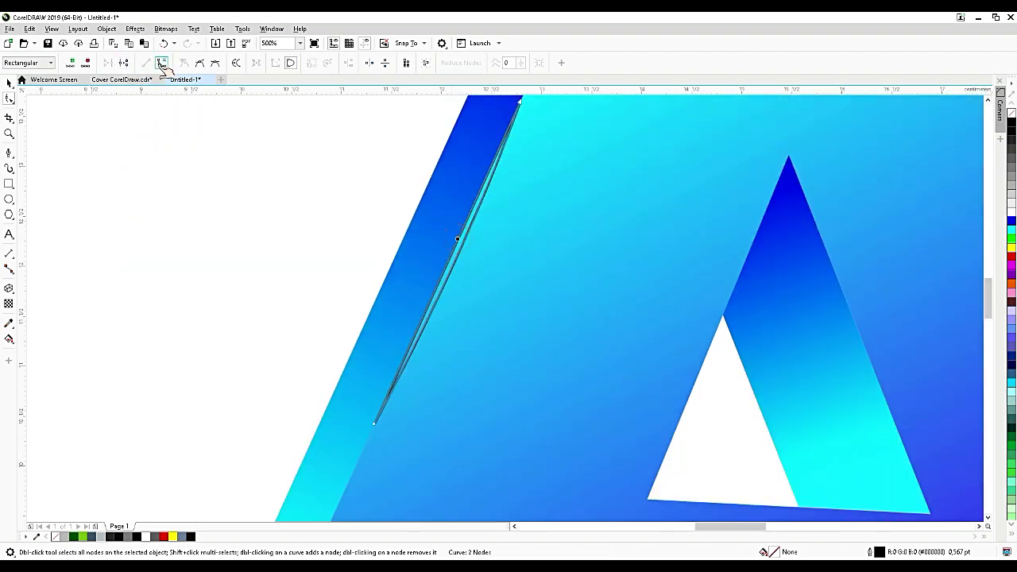
pyautogui.doubleClick(449, 259)
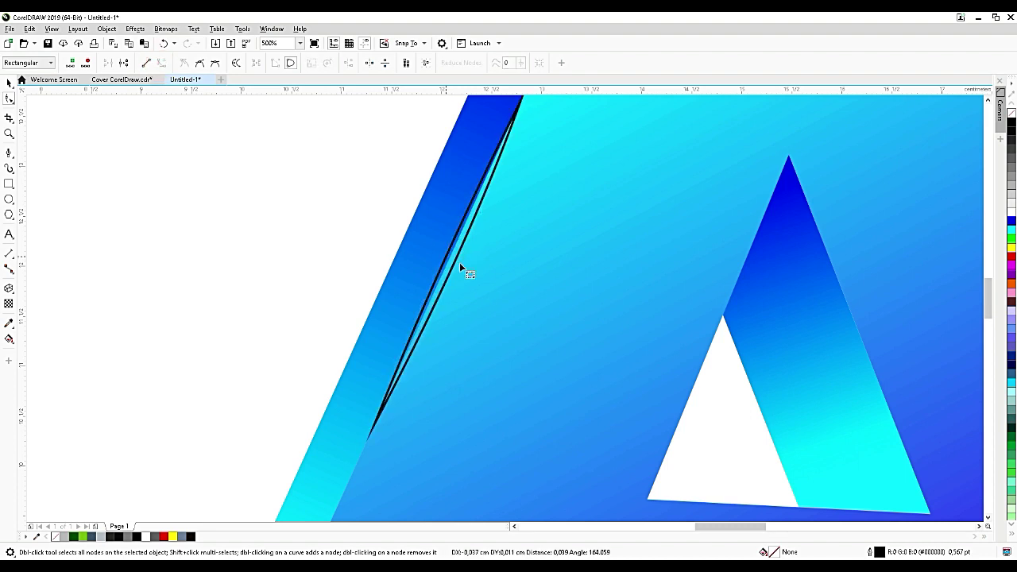
pyautogui.scroll(-1, 479, 282)
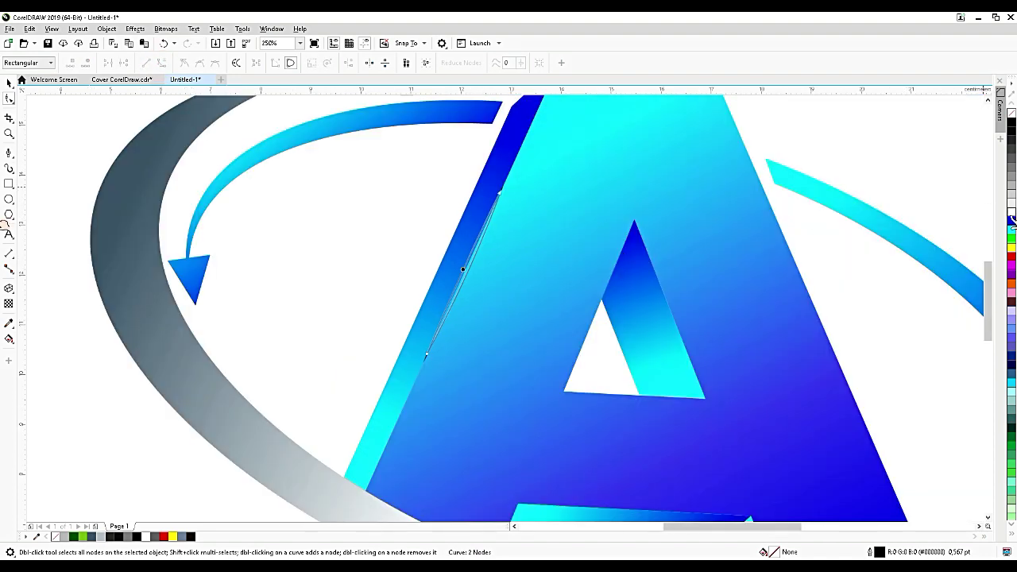
# - Fill the sliver with white and remove its outline
pyautogui.click(1011, 207)
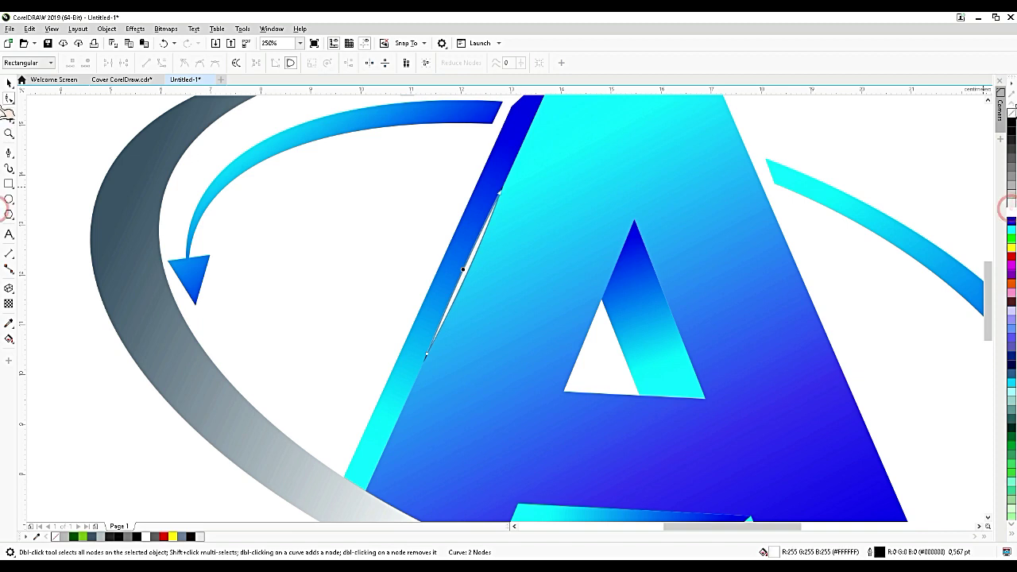
pyautogui.click(1012, 201)
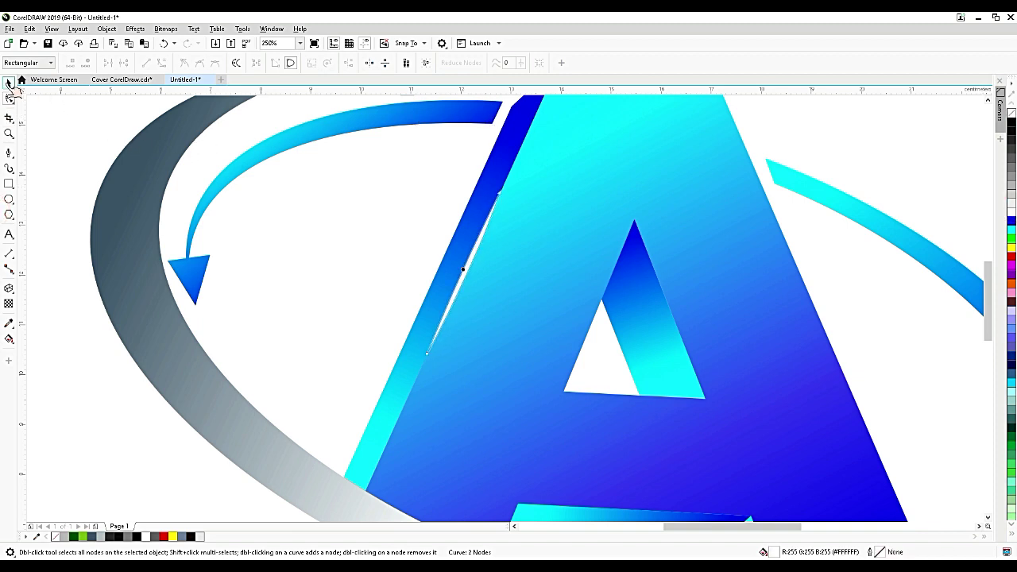
pyautogui.click(10, 84)
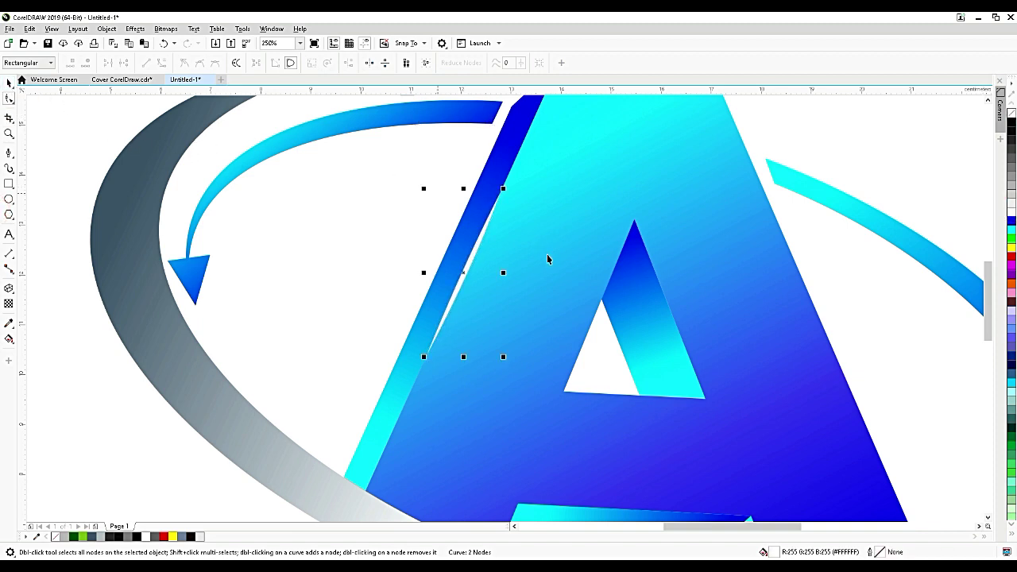
# - Convert the white sliver to a bitmap and apply a Gaussian Blur with a radius of 10.7 pixels
pyautogui.click(166, 28)
pyautogui.click(187, 40)
pyautogui.click(517, 346)
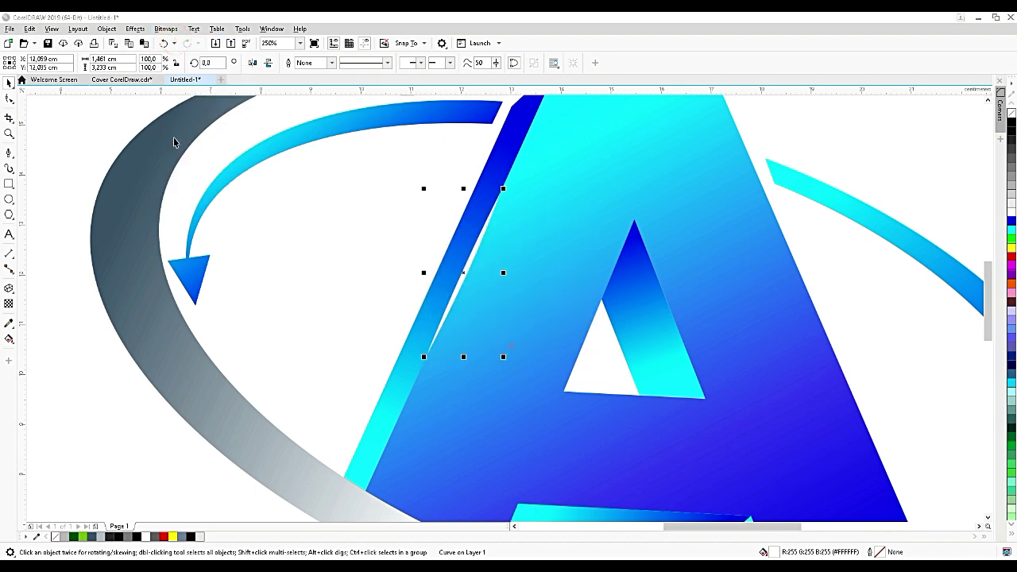
pyautogui.click(135, 29)
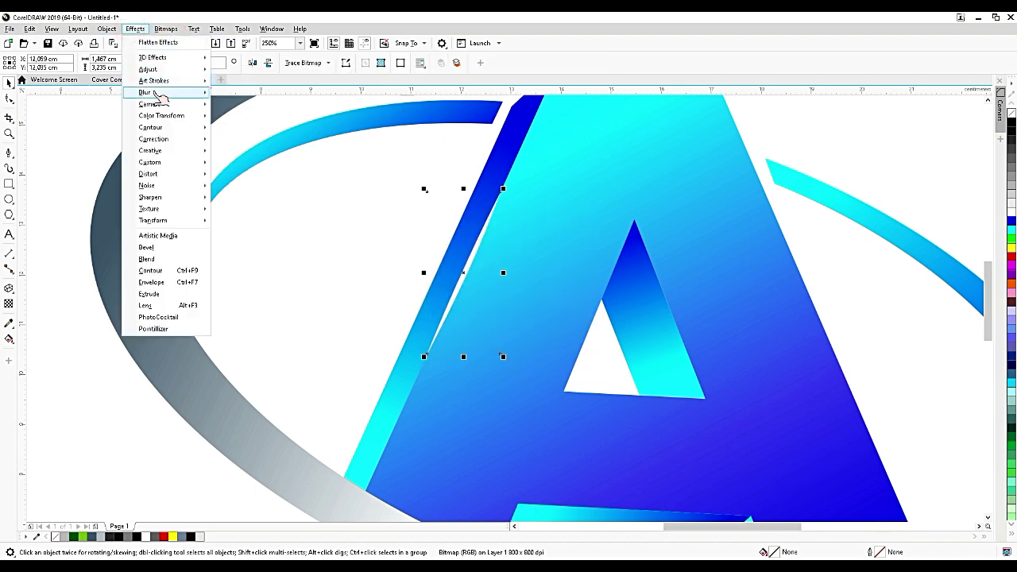
pyautogui.moveTo(159, 94)
pyautogui.click(246, 104)
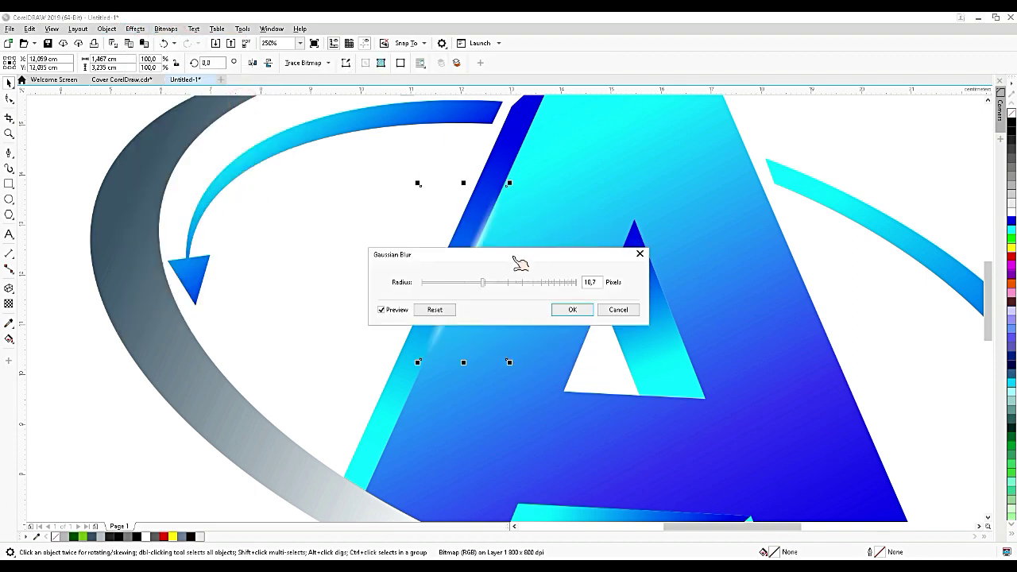
pyautogui.moveTo(520, 262); pyautogui.dragTo(692, 234)
pyautogui.click(797, 263)
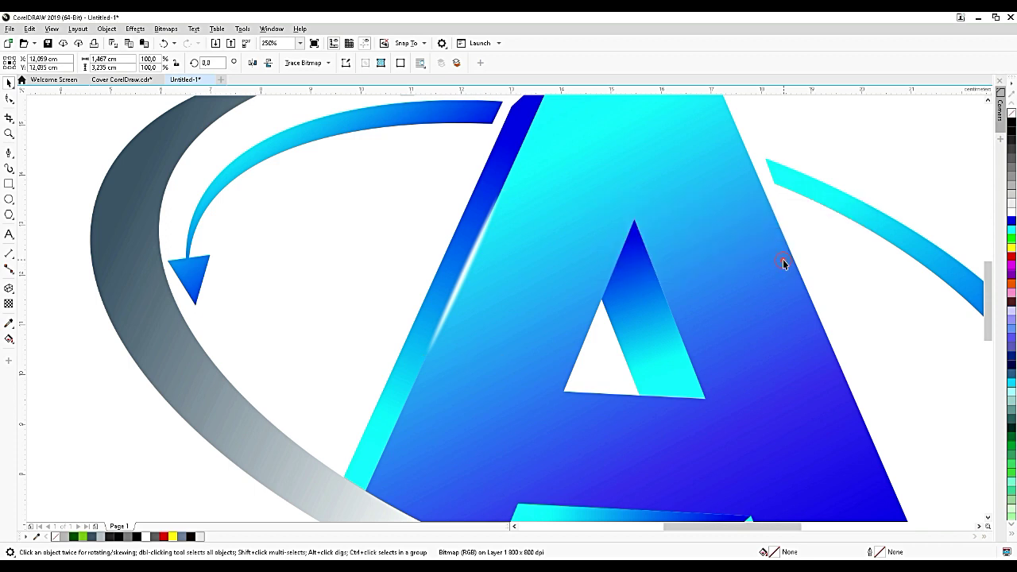
# - Duplicate the blurred highlight and move the copy onto the inner wall of the A's triangular opening
pyautogui.click(463, 276)
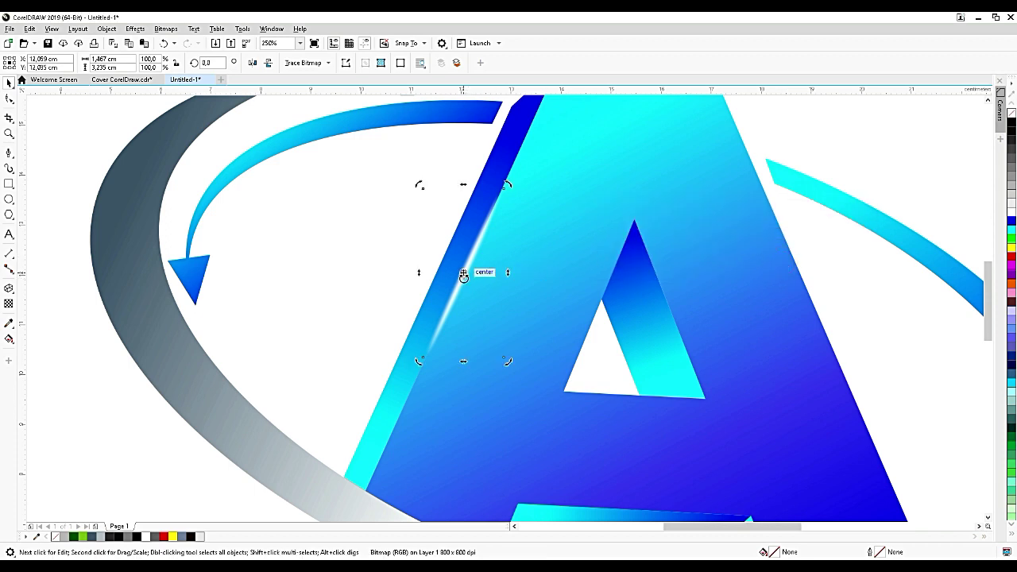
pyautogui.hotkey('ctrl', 'd')
pyautogui.moveTo(493, 240)
pyautogui.mouseDown()
pyautogui.moveTo(592, 256)
pyautogui.moveTo(664, 295)
pyautogui.mouseUp()
# - Rotate the copied highlight counterclockwise to about 39° and shorten it to suit the slope of the opening's right edge
pyautogui.click(678, 258)
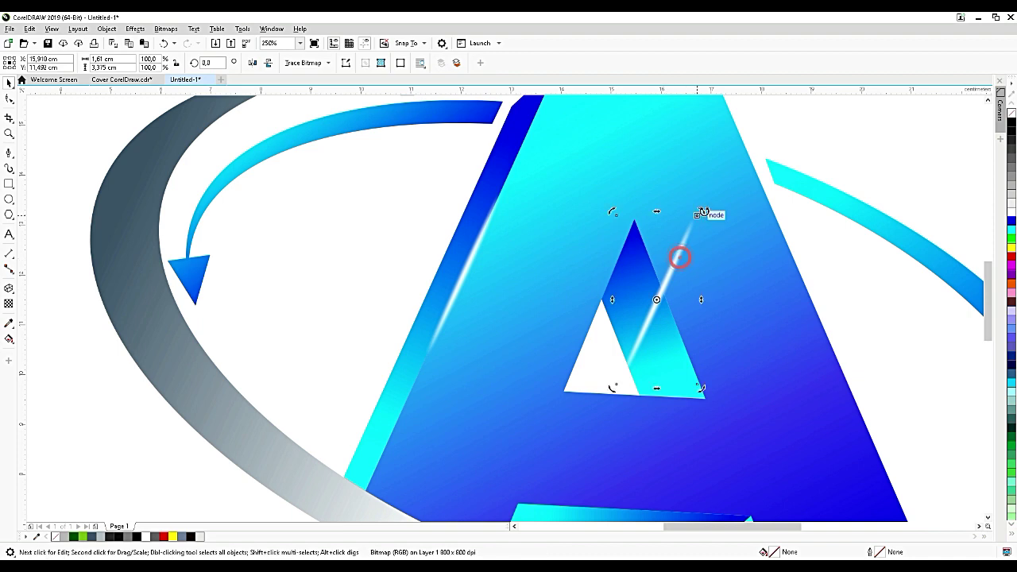
pyautogui.moveTo(702, 211)
pyautogui.mouseDown()
pyautogui.moveTo(663, 218)
pyautogui.moveTo(656, 208)
pyautogui.moveTo(657, 225)
pyautogui.mouseUp()
pyautogui.click(660, 221)
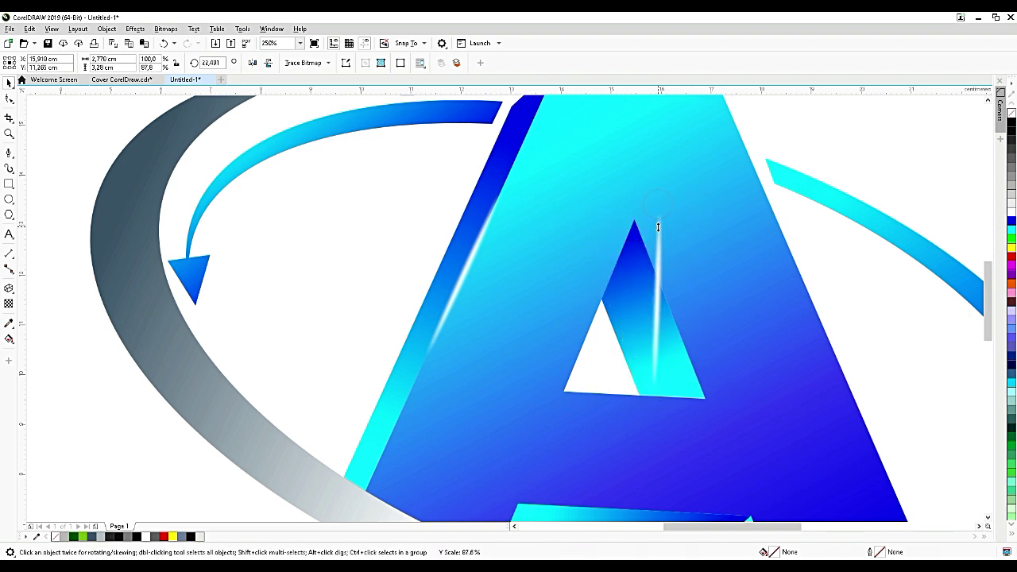
pyautogui.click(709, 248)
pyautogui.moveTo(729, 227); pyautogui.dragTo(690, 232)
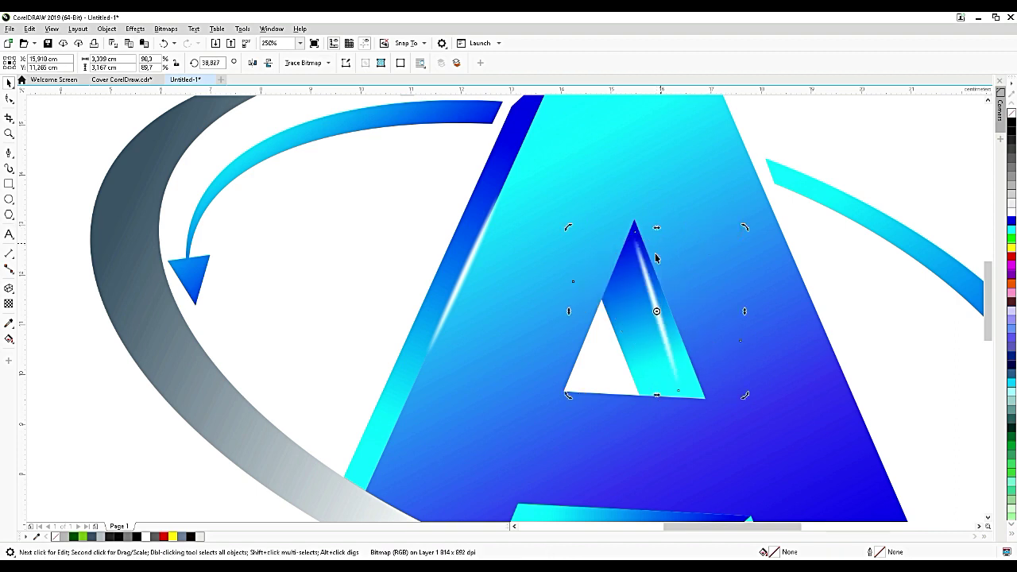
# - Shorten the copied highlight further, move it onto the right edge of the A's opening, and fine-tune its rotation
pyautogui.moveTo(650, 284); pyautogui.dragTo(658, 285)
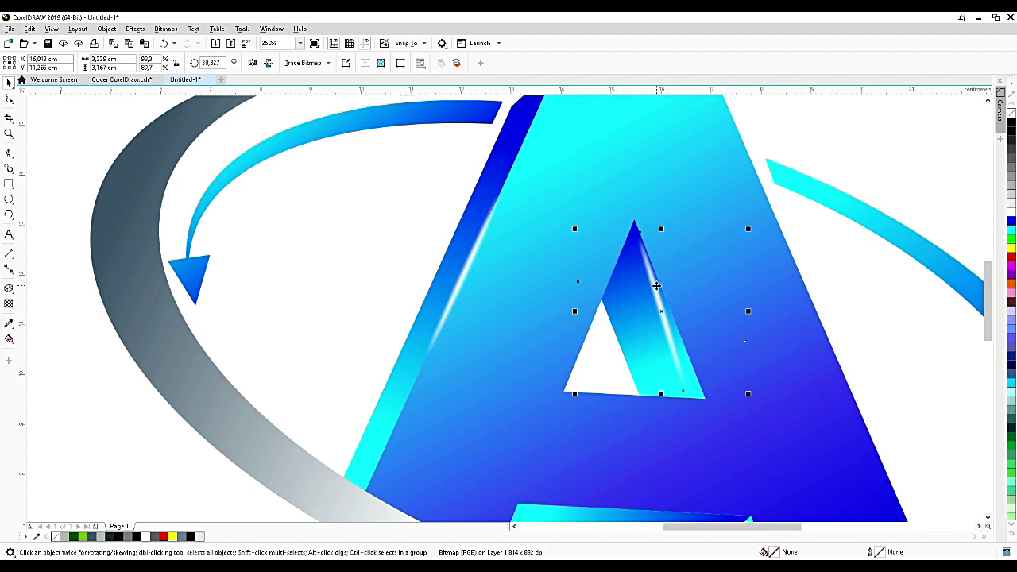
pyautogui.moveTo(661, 230); pyautogui.dragTo(660, 245)
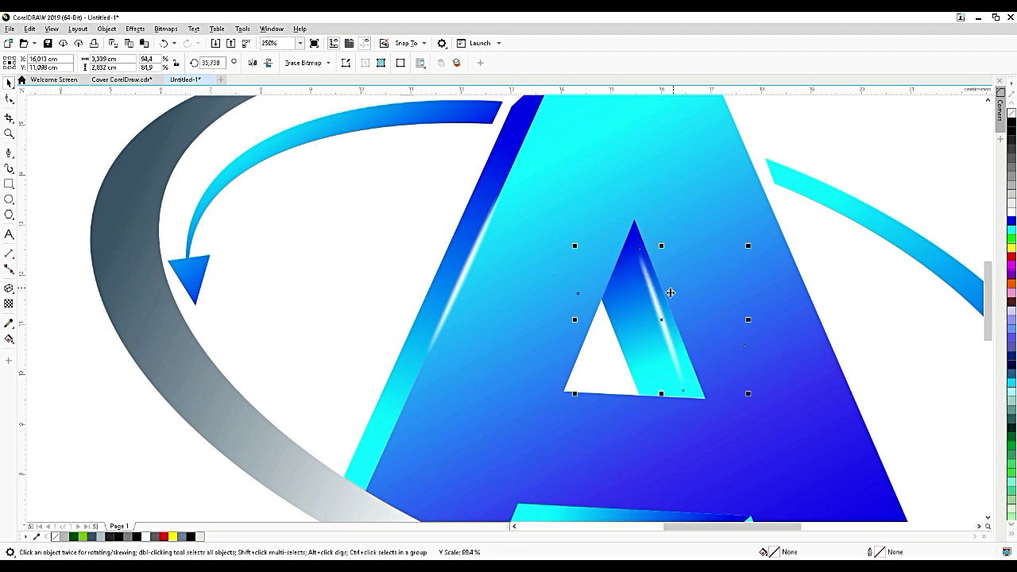
pyautogui.moveTo(666, 296); pyautogui.dragTo(670, 306)
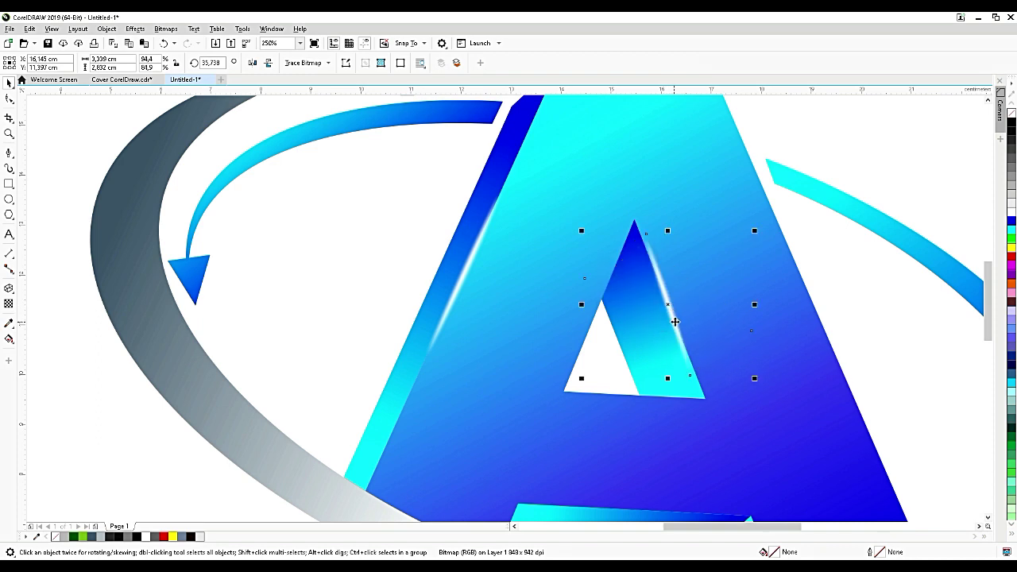
pyautogui.click(674, 321)
pyautogui.moveTo(757, 230); pyautogui.dragTo(753, 231)
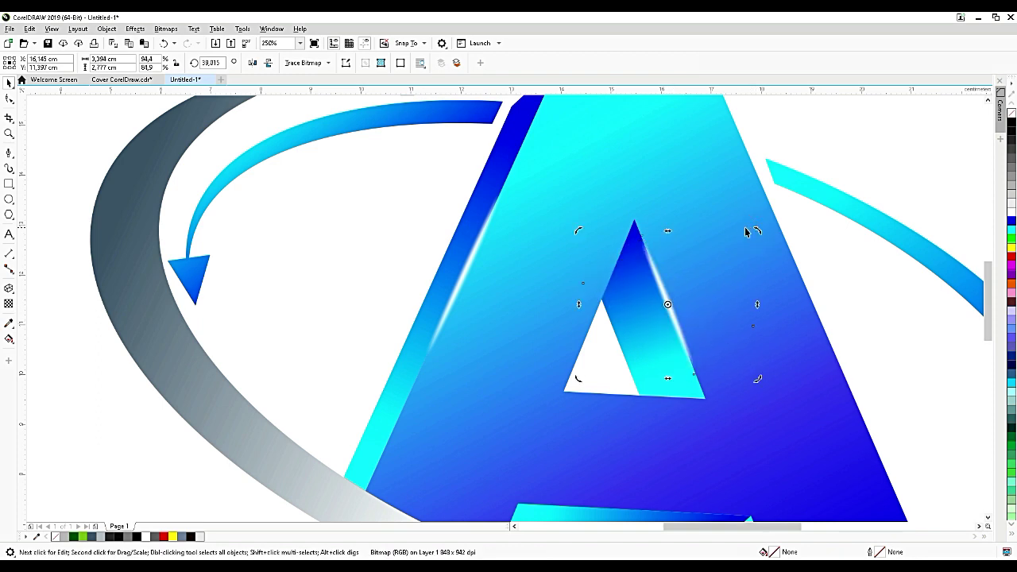
pyautogui.click(828, 272)
pyautogui.scroll(-2, 518, 222)
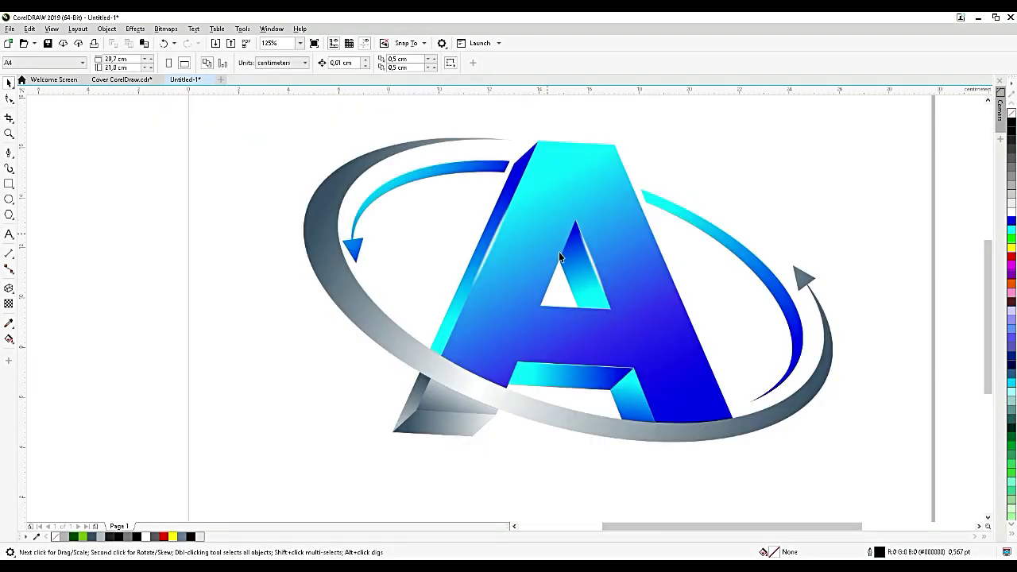
# - Duplicate the highlight on the right edge of the A's triangular opening and move the copy down to the notch below the crossbar
pyautogui.click(593, 266)
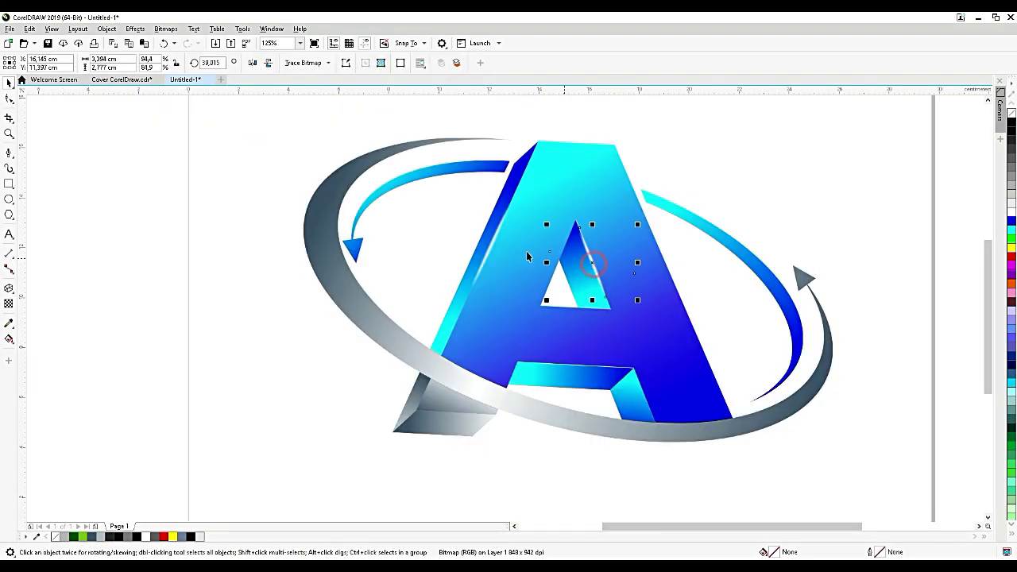
pyautogui.hotkey('ctrl', 'c')
pyautogui.hotkey('ctrl', 'v')
pyautogui.moveTo(599, 268); pyautogui.dragTo(616, 251)
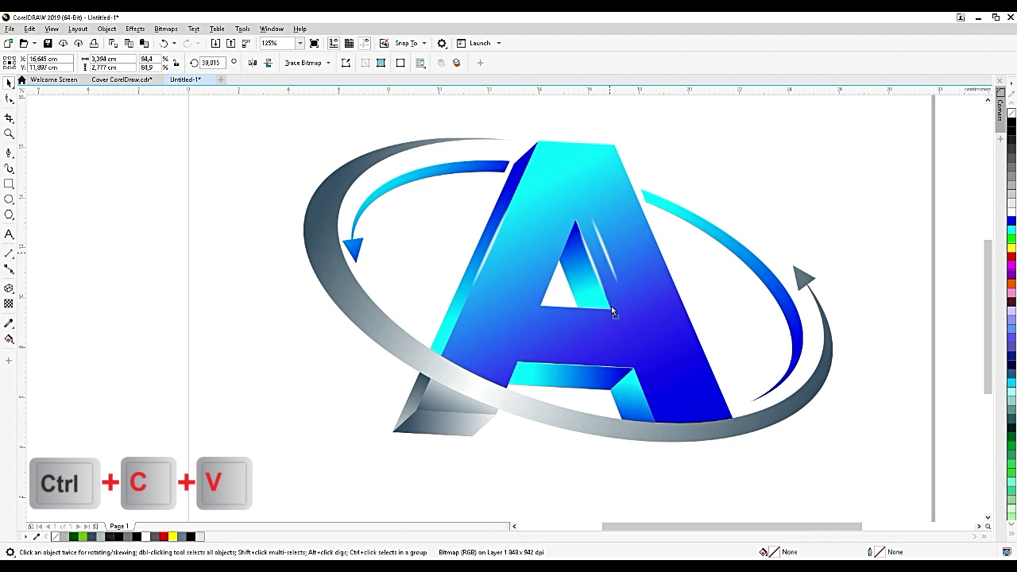
pyautogui.moveTo(612, 310); pyautogui.dragTo(613, 373)
# - Rotate the copied highlight counterclockwise to about 105° so it follows the slope of the notch's upper edge
pyautogui.scroll(4, 613, 374)
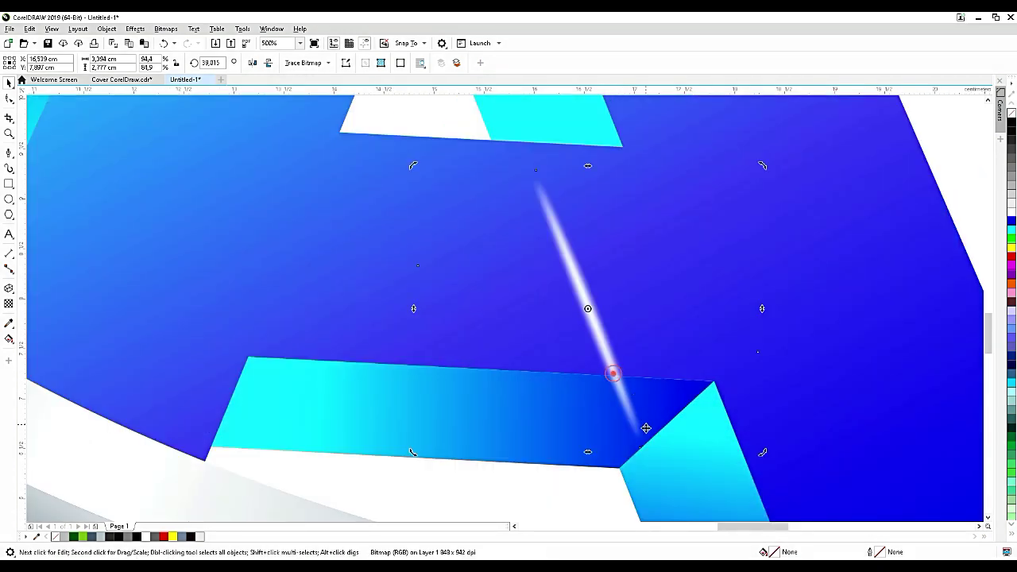
pyautogui.moveTo(761, 454)
pyautogui.mouseDown()
pyautogui.moveTo(731, 325)
pyautogui.moveTo(793, 293)
pyautogui.mouseUp()
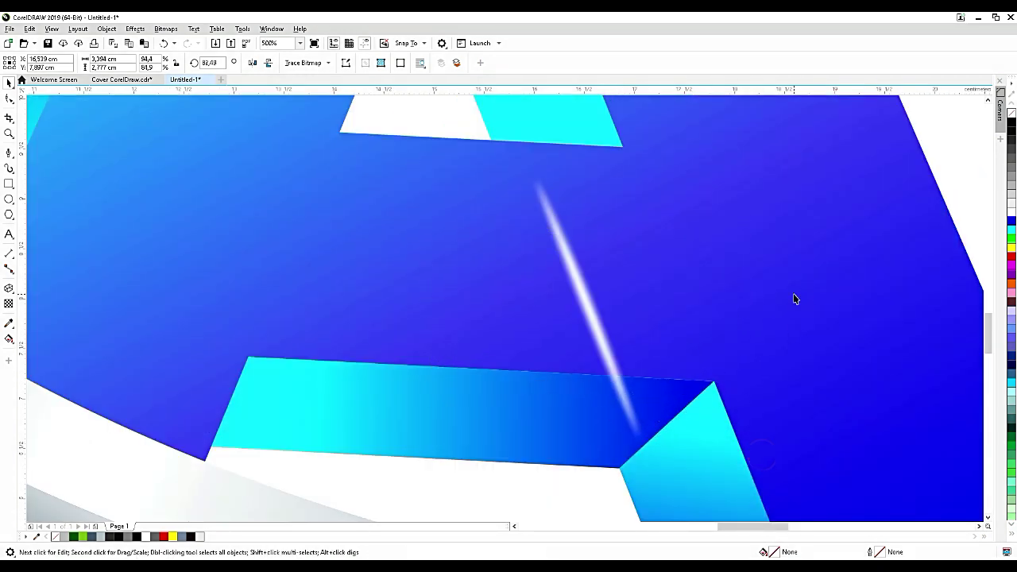
pyautogui.moveTo(745, 401)
pyautogui.mouseDown()
pyautogui.moveTo(784, 336)
pyautogui.moveTo(764, 343)
pyautogui.mouseUp()
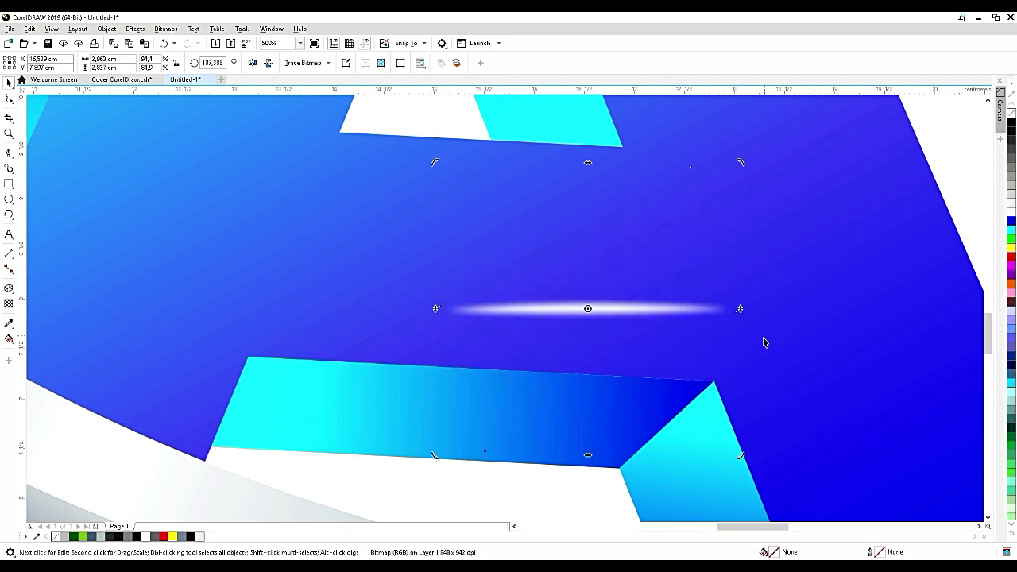
pyautogui.moveTo(743, 456); pyautogui.dragTo(739, 464)
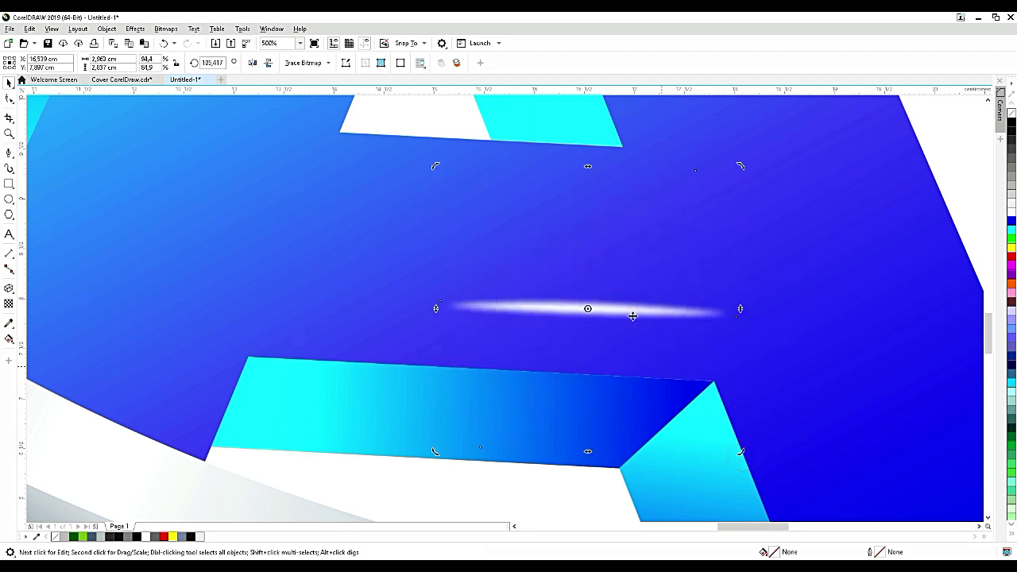
# - Move the highlight onto the upper edge of the notch below the crossbar and fine-tune its slant and position
pyautogui.moveTo(628, 310); pyautogui.dragTo(606, 371)
pyautogui.click(591, 376)
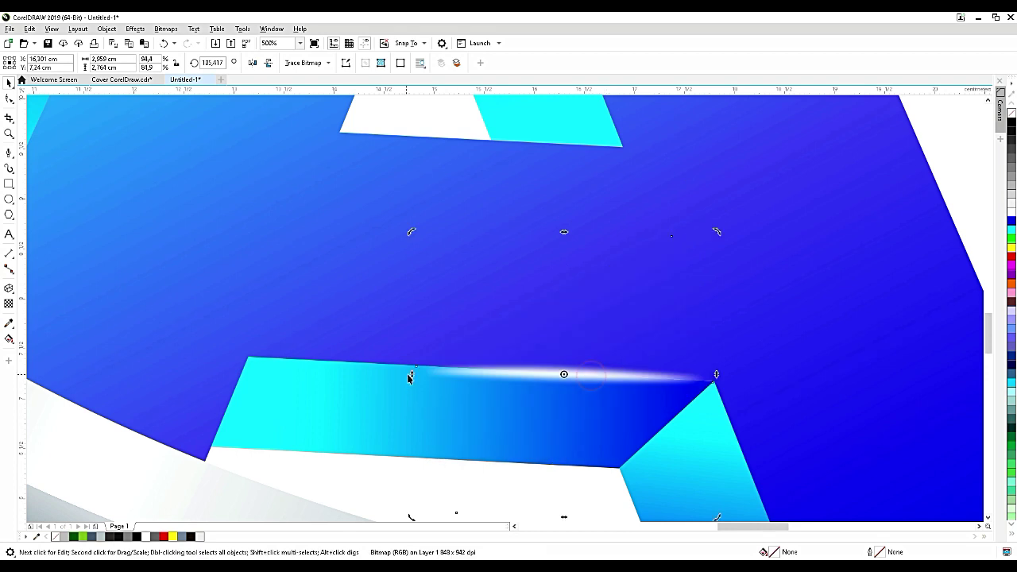
pyautogui.moveTo(408, 379); pyautogui.dragTo(409, 371)
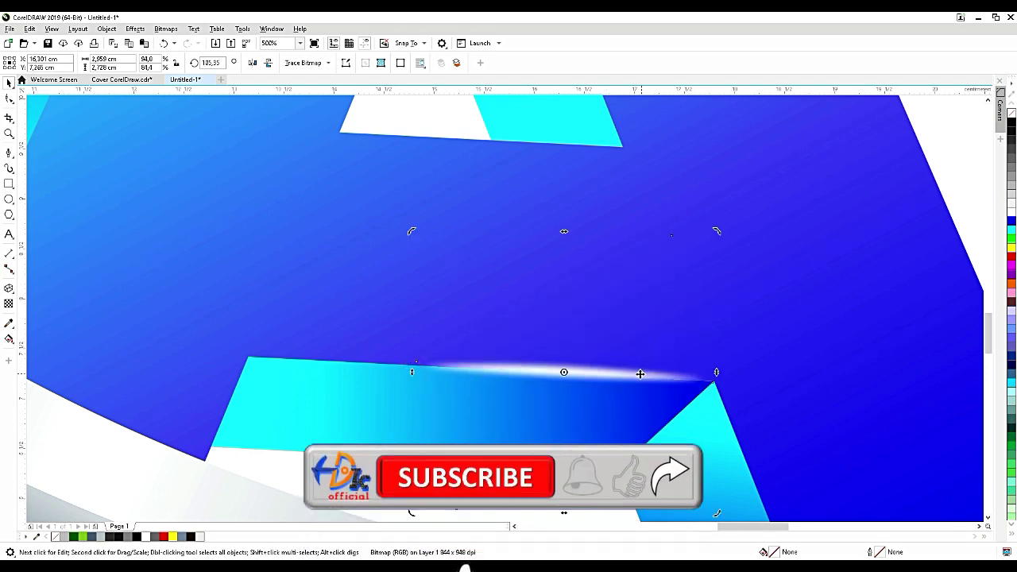
pyautogui.click(624, 376)
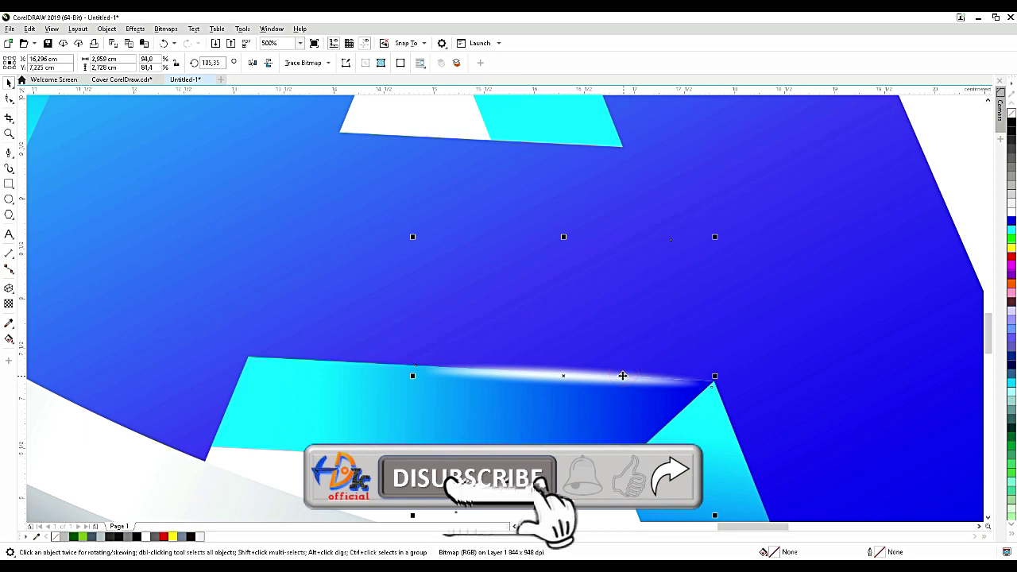
pyautogui.click(622, 374)
pyautogui.click(622, 373)
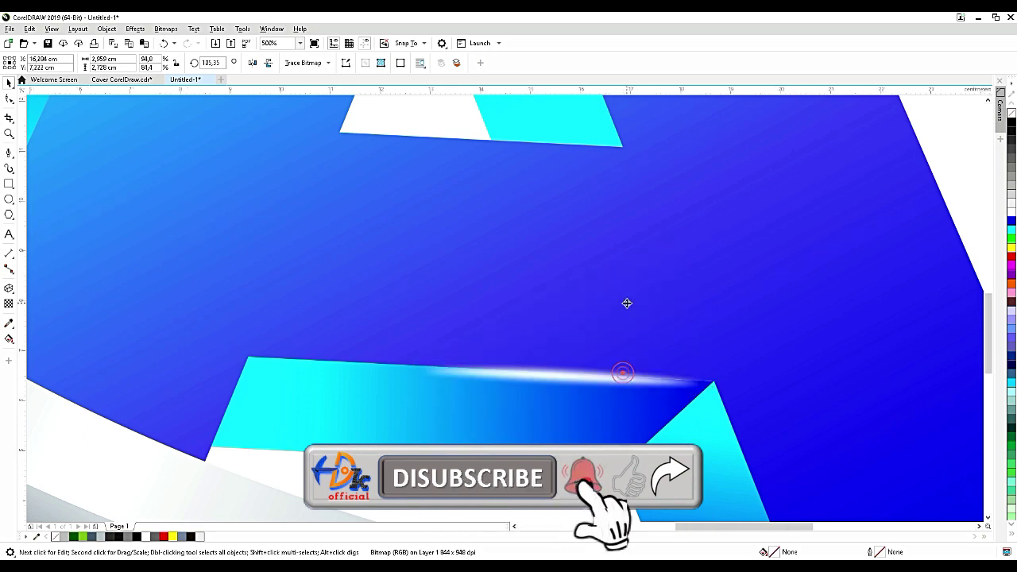
pyautogui.scroll(-2, 627, 303)
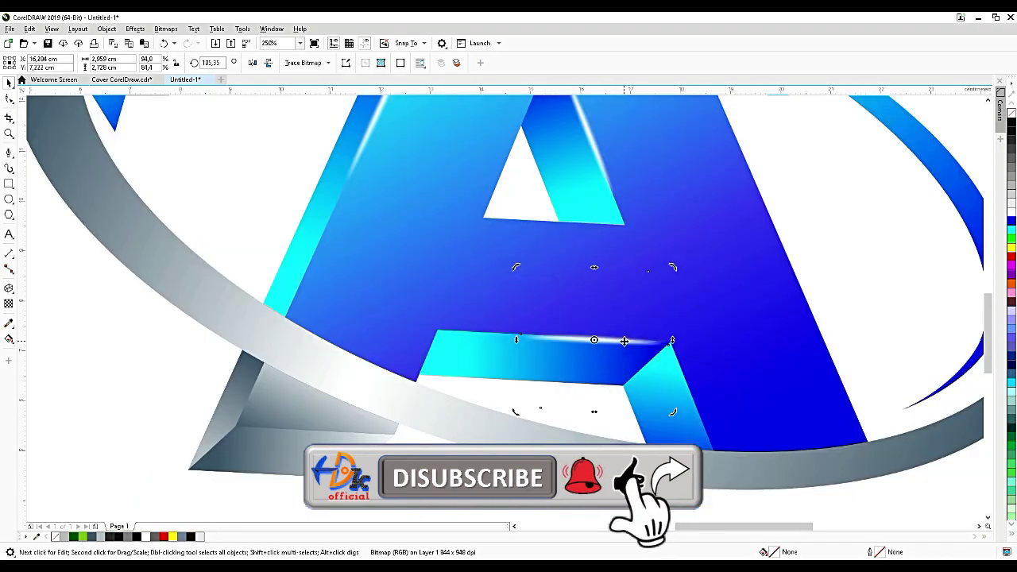
pyautogui.click(680, 310)
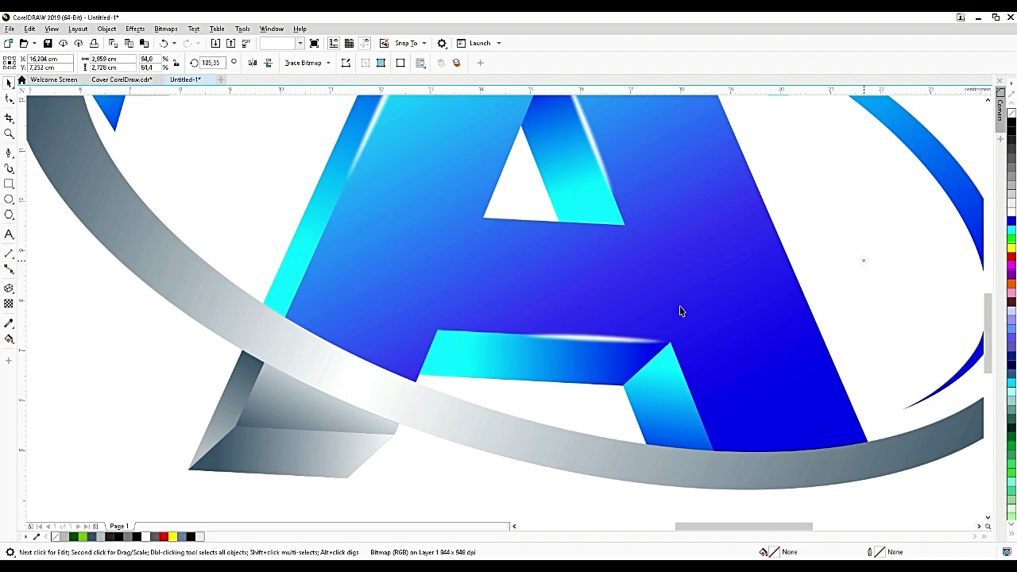
# - Duplicate the notch's upper-edge highlight, move the copy to the right of the notch, and shorten it to about 2.2 cm wide
pyautogui.scroll(-3, 543, 318)
pyautogui.scroll(3, 565, 319)
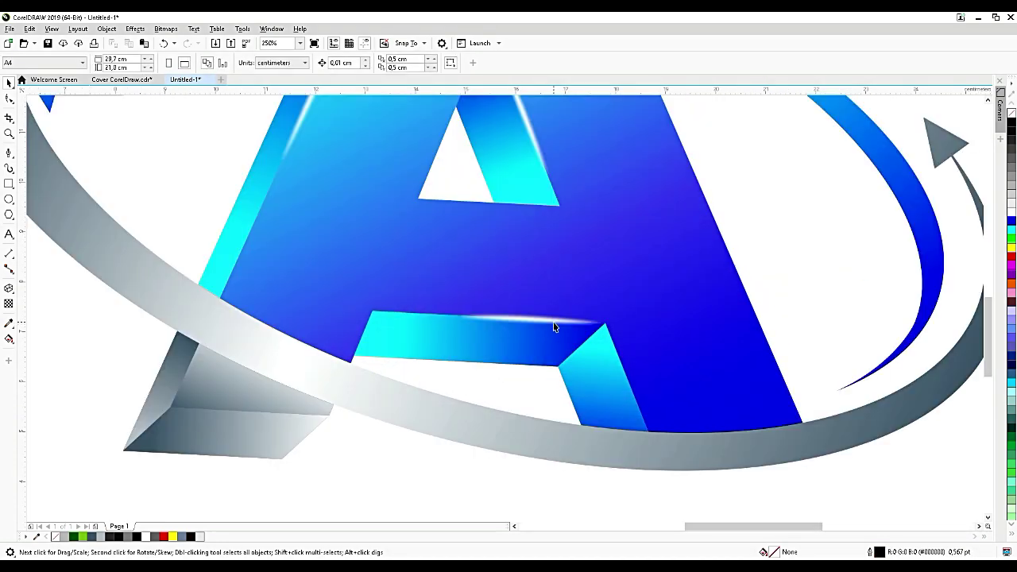
pyautogui.click(554, 327)
pyautogui.hotkey('ctrl', 'd')
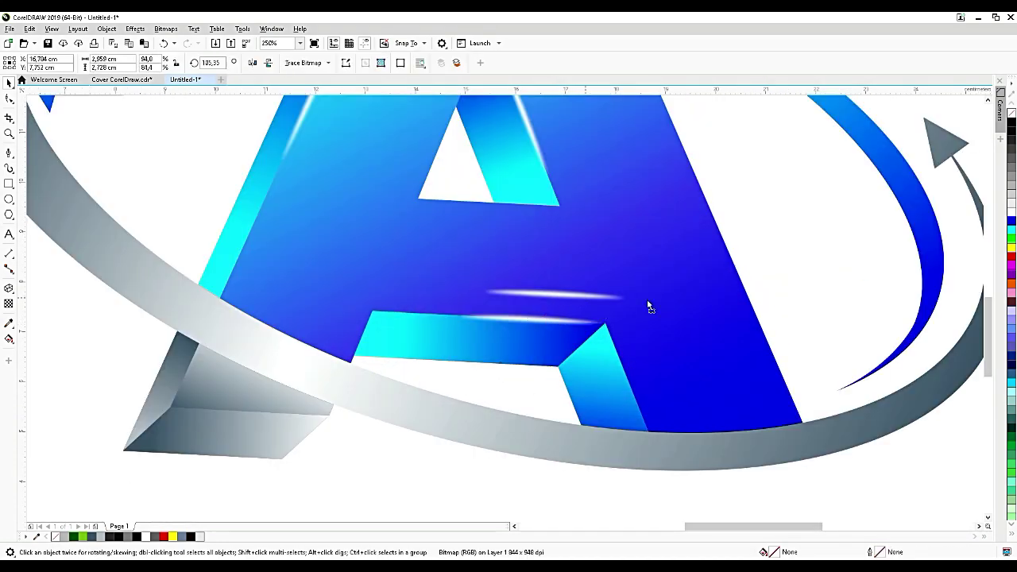
pyautogui.moveTo(582, 298)
pyautogui.mouseDown()
pyautogui.moveTo(718, 316)
pyautogui.moveTo(708, 315)
pyautogui.mouseUp()
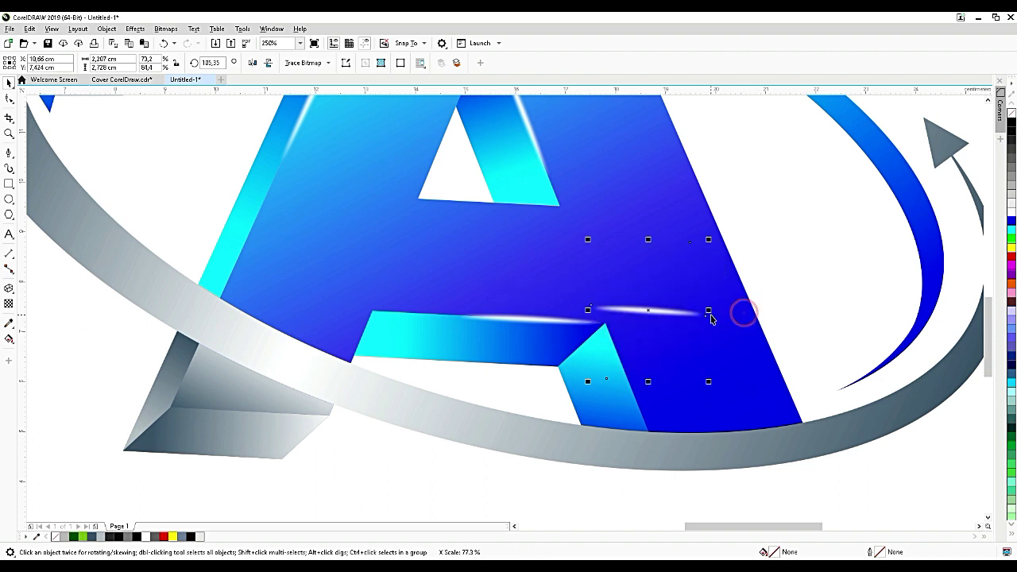
# - Rotate the shortened copy to about 41° and move it onto the right edge of the notch's side wall
pyautogui.click(673, 314)
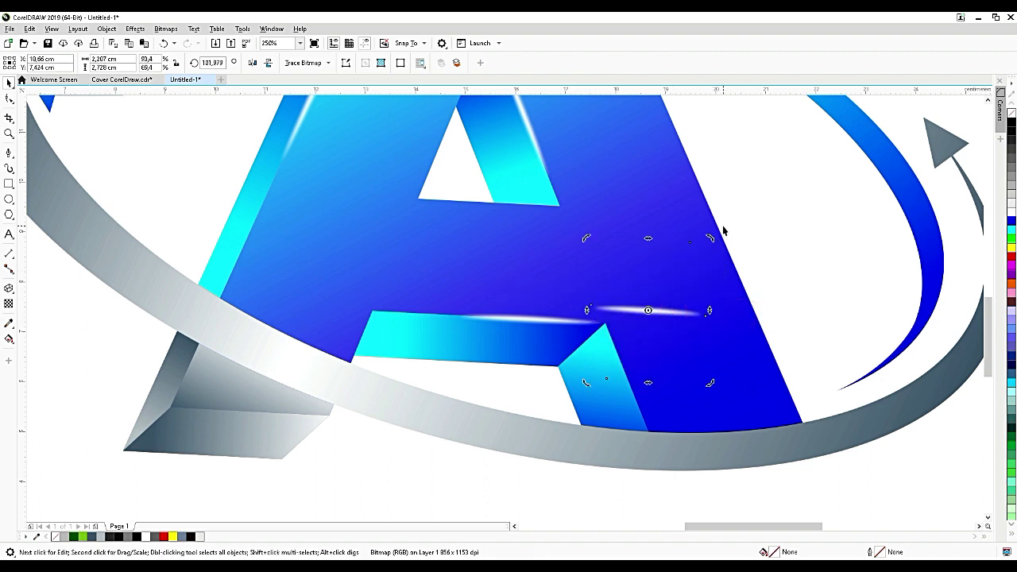
pyautogui.moveTo(712, 237)
pyautogui.mouseDown()
pyautogui.moveTo(744, 301)
pyautogui.moveTo(725, 278)
pyautogui.moveTo(731, 254)
pyautogui.moveTo(729, 278)
pyautogui.moveTo(722, 249)
pyautogui.moveTo(731, 254)
pyautogui.mouseUp()
pyautogui.click(643, 362)
pyautogui.moveTo(643, 362); pyautogui.dragTo(629, 381)
# - Reduce the side wall highlight's height to about 1.63 cm and skew it to line up with the wall's right edge
pyautogui.scroll(2, 628, 382)
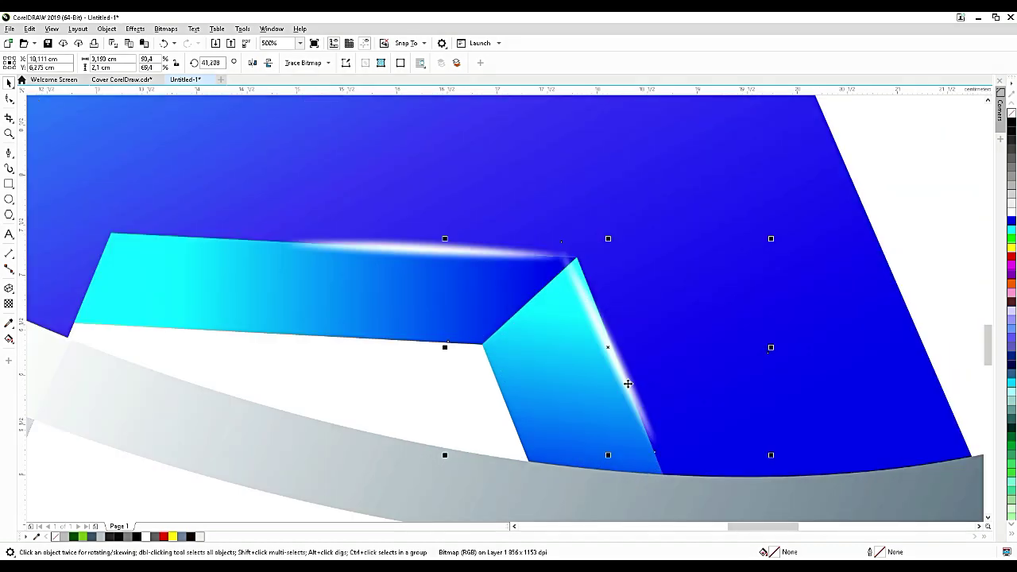
pyautogui.moveTo(609, 238)
pyautogui.mouseDown()
pyautogui.moveTo(627, 289)
pyautogui.moveTo(613, 363)
pyautogui.mouseUp()
pyautogui.click(588, 341)
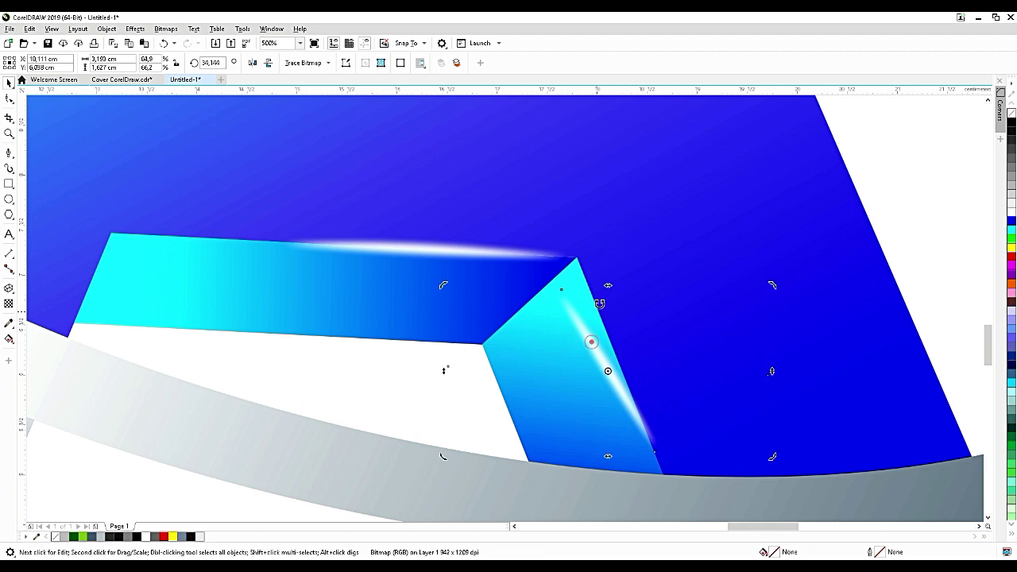
pyautogui.moveTo(608, 285)
pyautogui.mouseDown()
pyautogui.moveTo(673, 286)
pyautogui.moveTo(642, 289)
pyautogui.mouseUp()
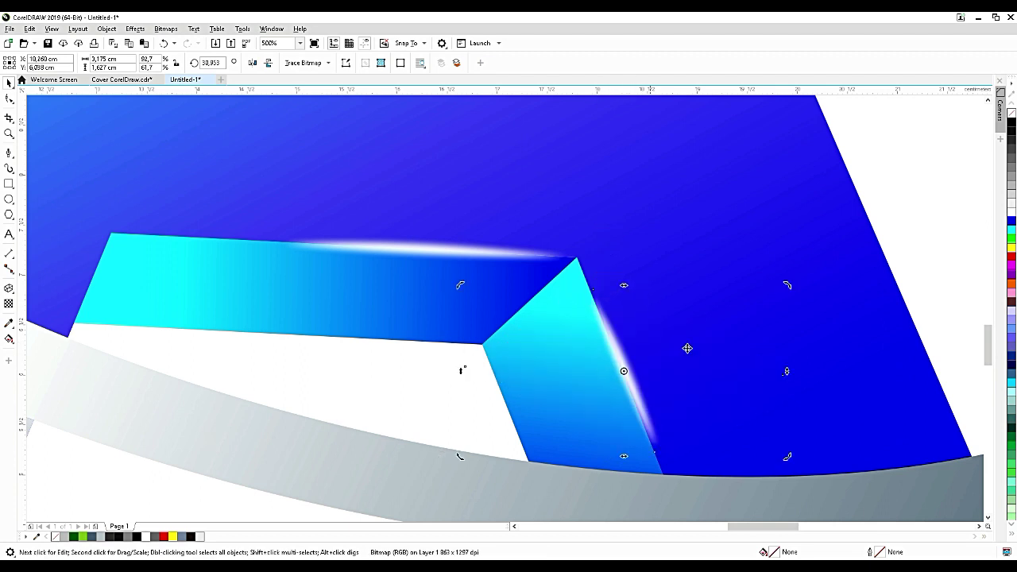
pyautogui.moveTo(623, 458); pyautogui.dragTo(617, 456)
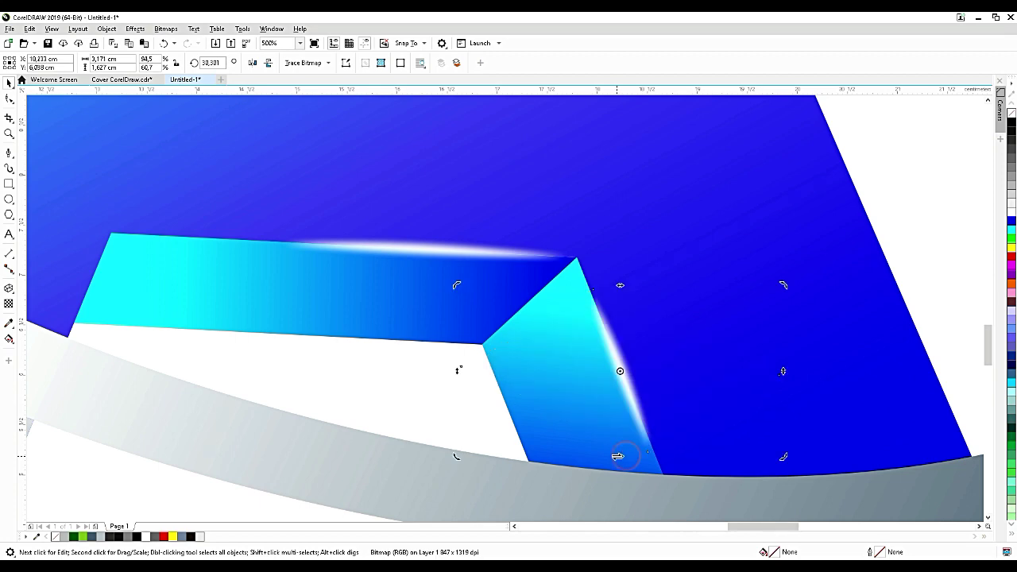
pyautogui.click(903, 251)
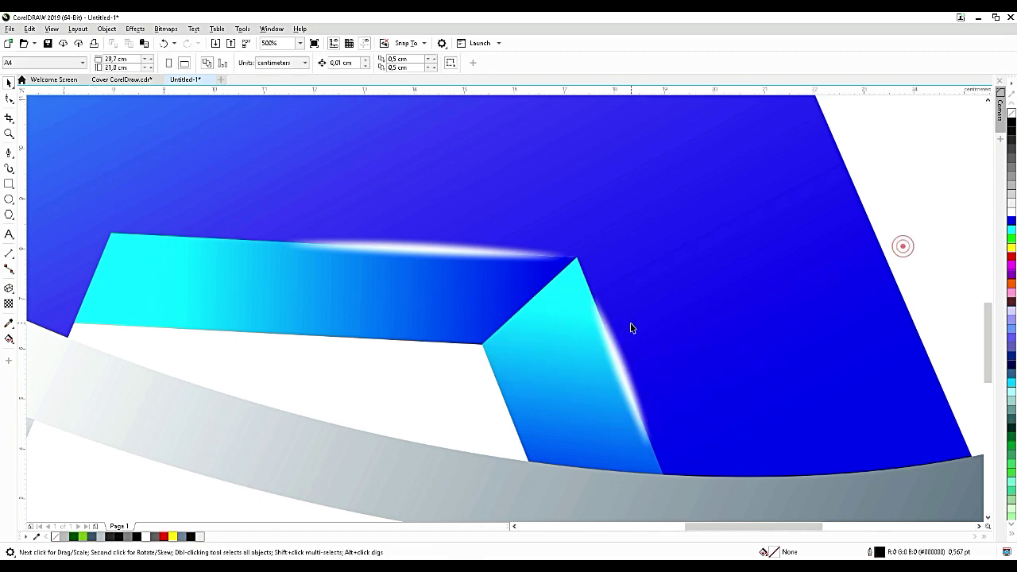
# - Apply a Bump Map effect with the Dunes preset to the A's long left side wall
pyautogui.scroll(-4, 682, 397)
pyautogui.scroll(-2, 679, 423)
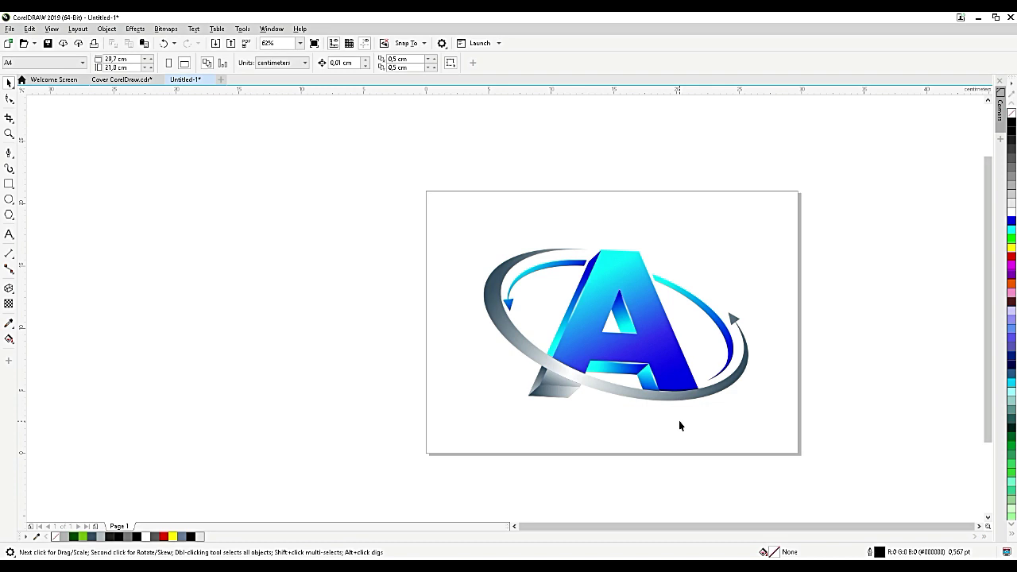
pyautogui.click(582, 286)
pyautogui.click(595, 267)
pyautogui.scroll(2, 595, 263)
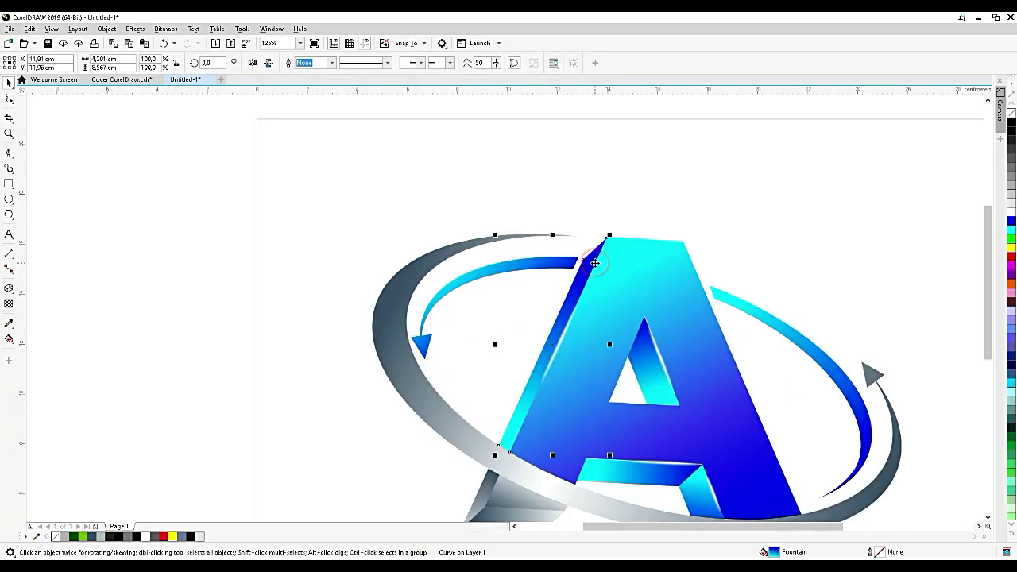
pyautogui.click(134, 29)
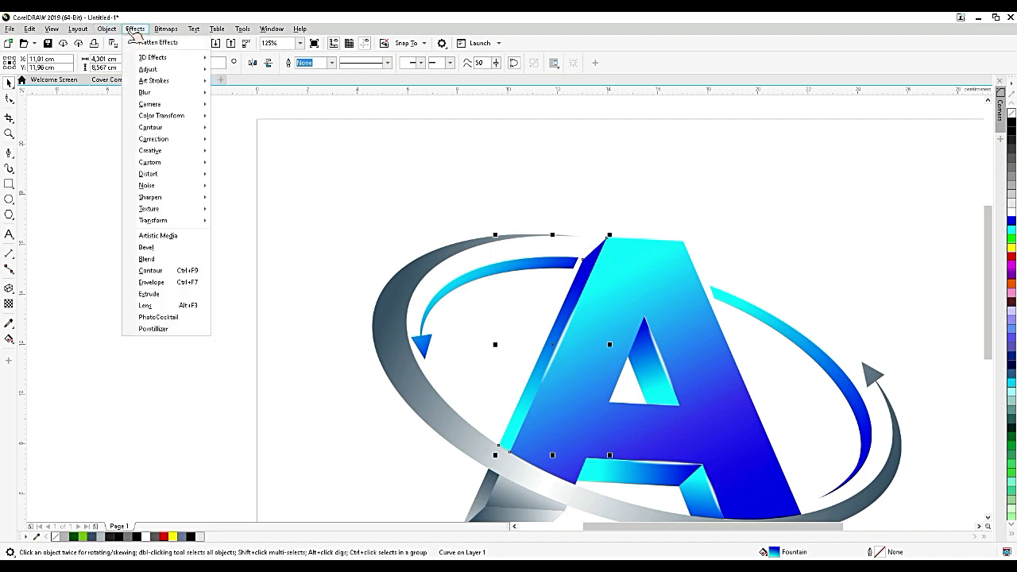
pyautogui.click(163, 164)
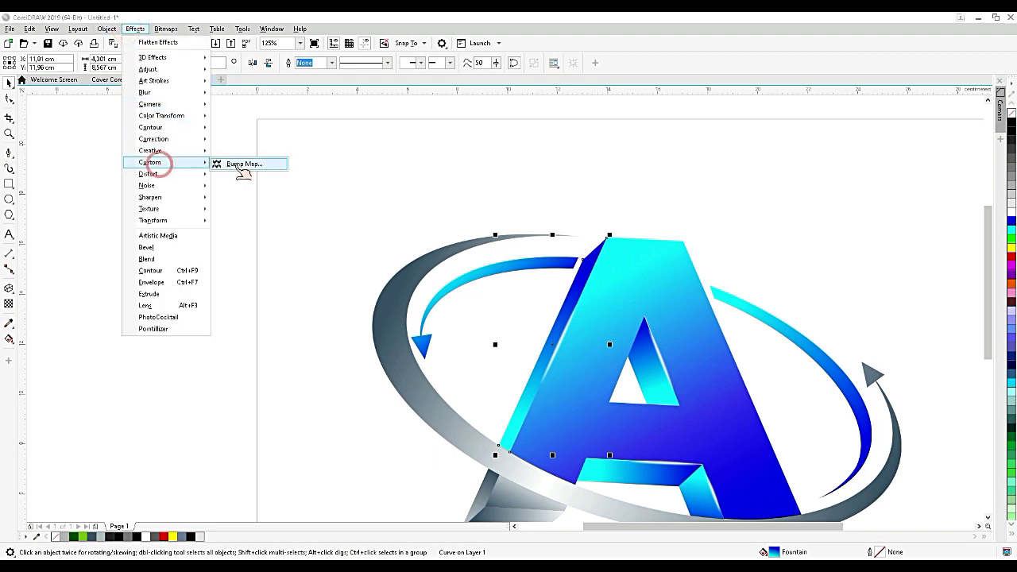
pyautogui.click(241, 164)
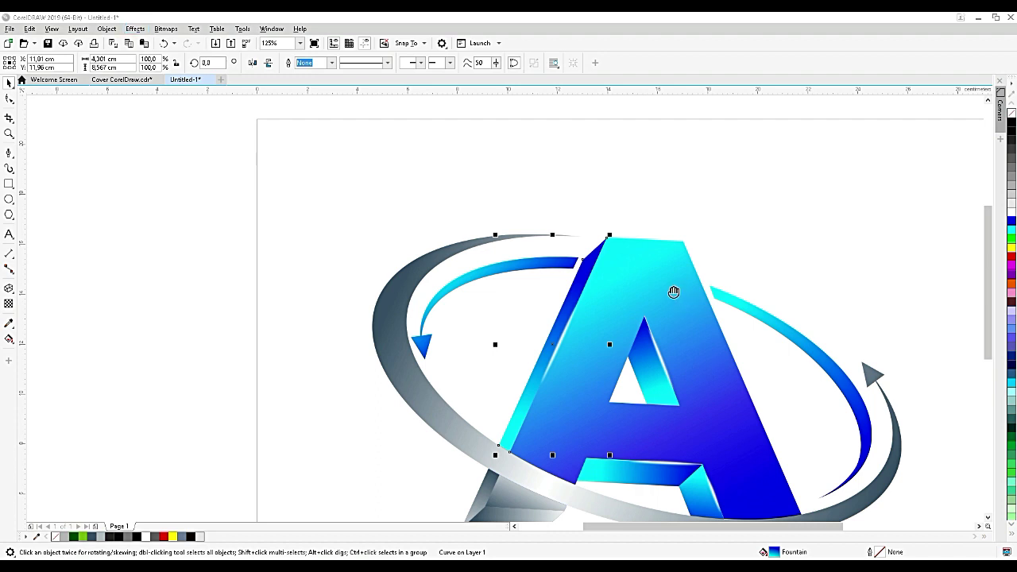
pyautogui.moveTo(531, 240); pyautogui.dragTo(799, 163)
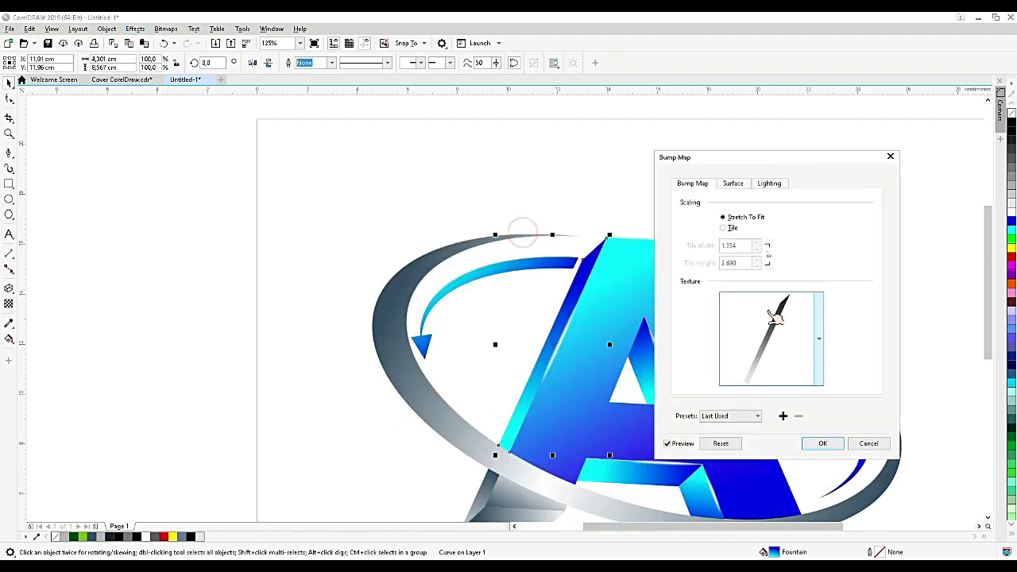
pyautogui.click(746, 415)
pyautogui.click(729, 236)
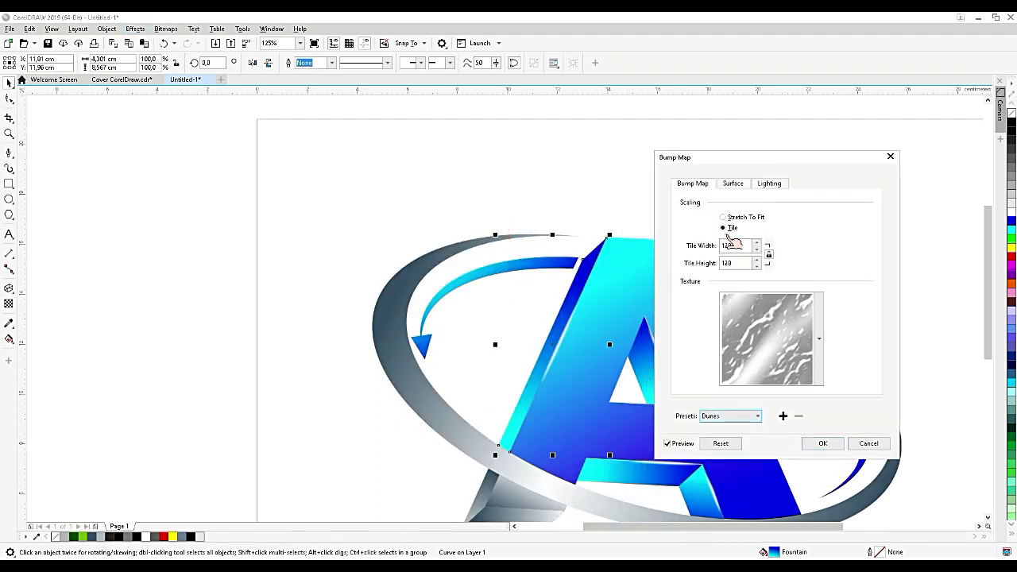
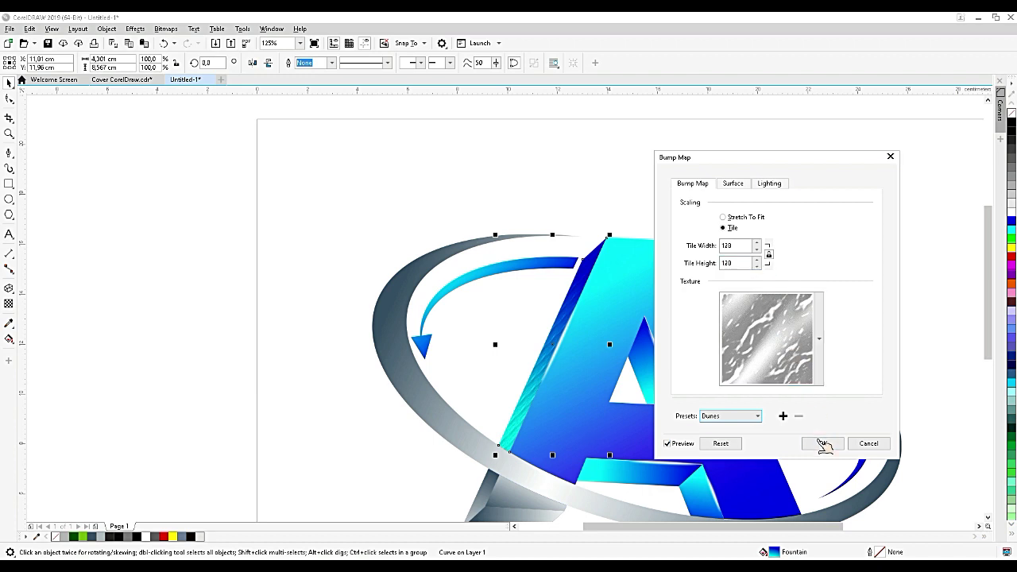
pyautogui.click(824, 443)
pyautogui.click(646, 391)
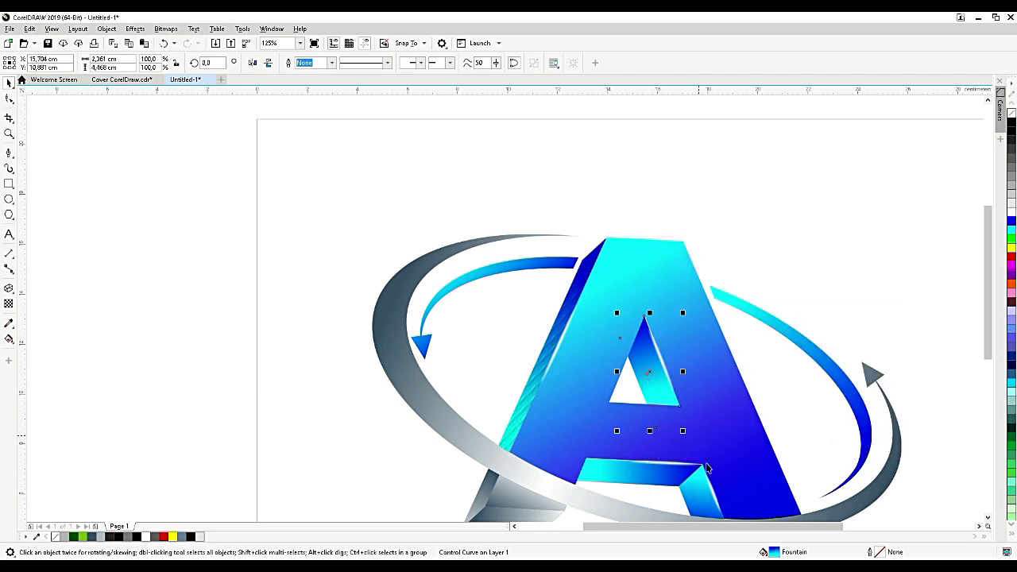
pyautogui.keyDown('shift'); pyautogui.click(708, 505); pyautogui.keyUp('shift')
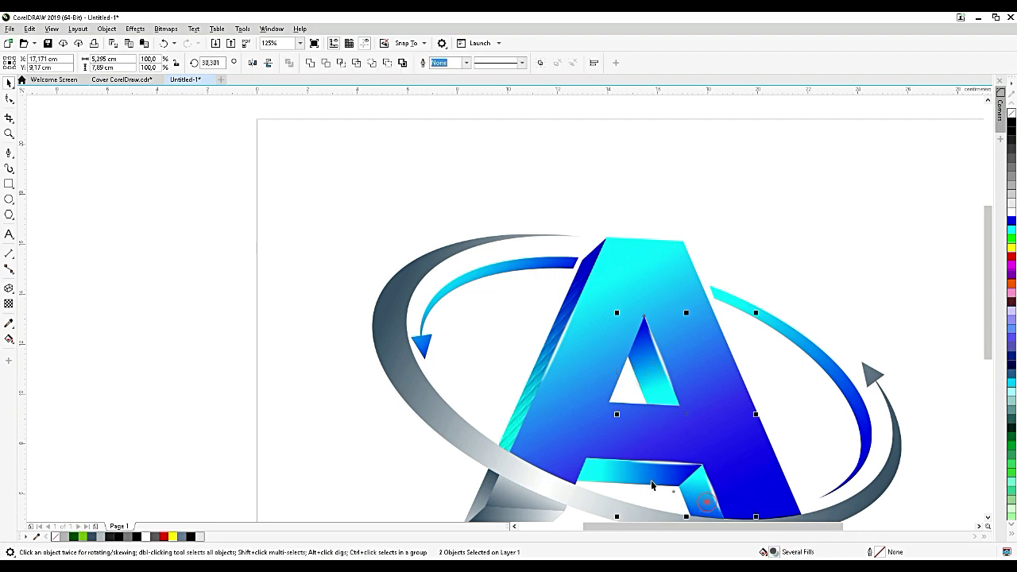
pyautogui.keyDown('shift'); pyautogui.click(486, 494); pyautogui.keyUp('shift')
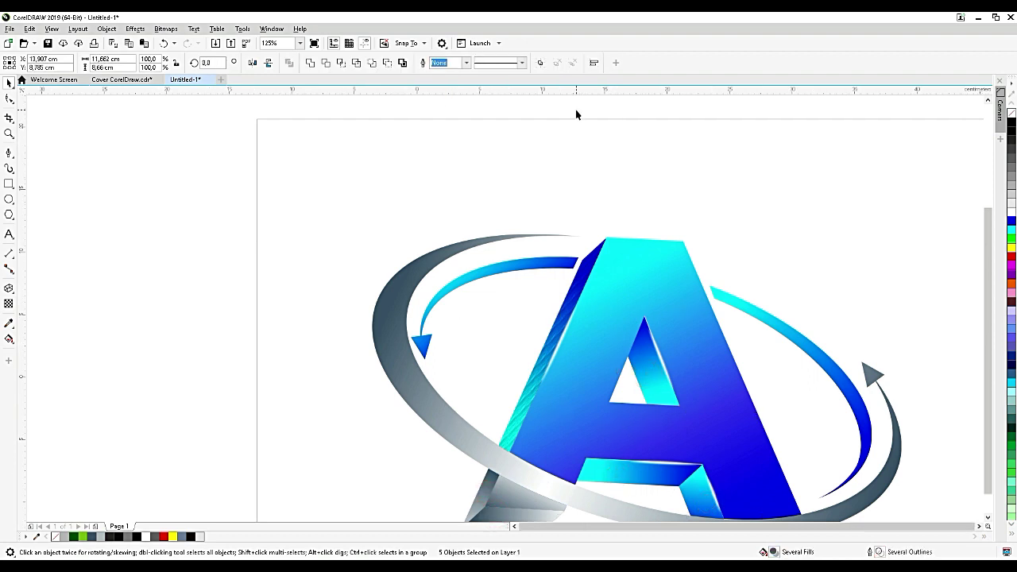
pyautogui.scroll(-2, 568, 355)
pyautogui.click(563, 355)
# - Try to apply a Bump Map effect with the last used Dunes settings to the highlight on the notch's side wall
pyautogui.click(633, 298)
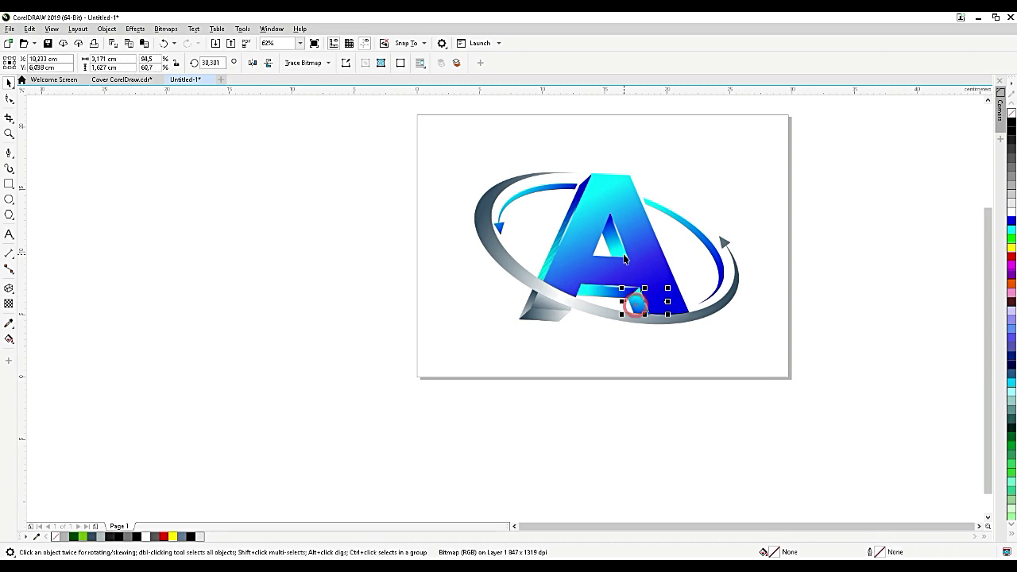
pyautogui.scroll(2, 623, 254)
pyautogui.click(135, 29)
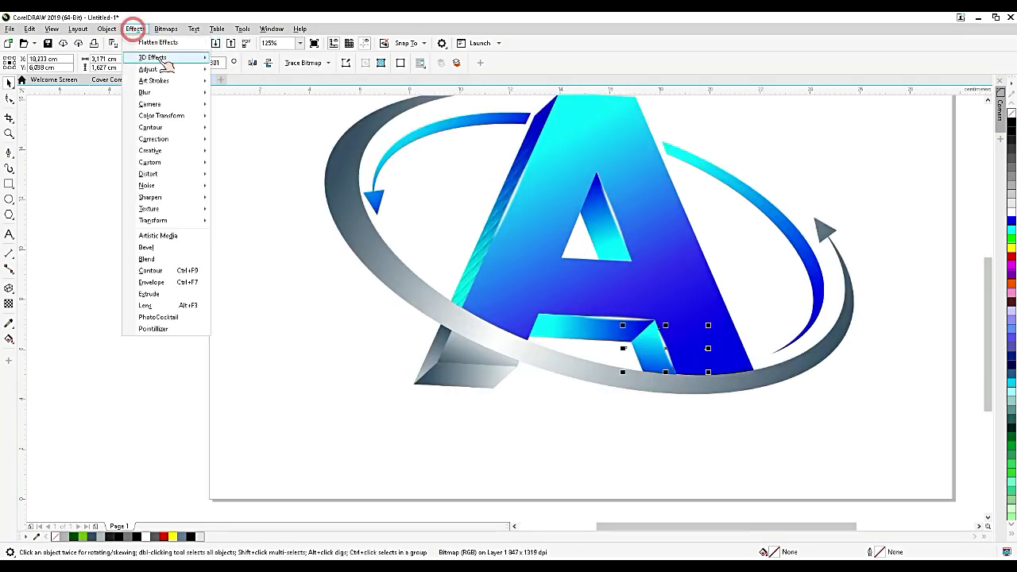
pyautogui.click(49, 30)
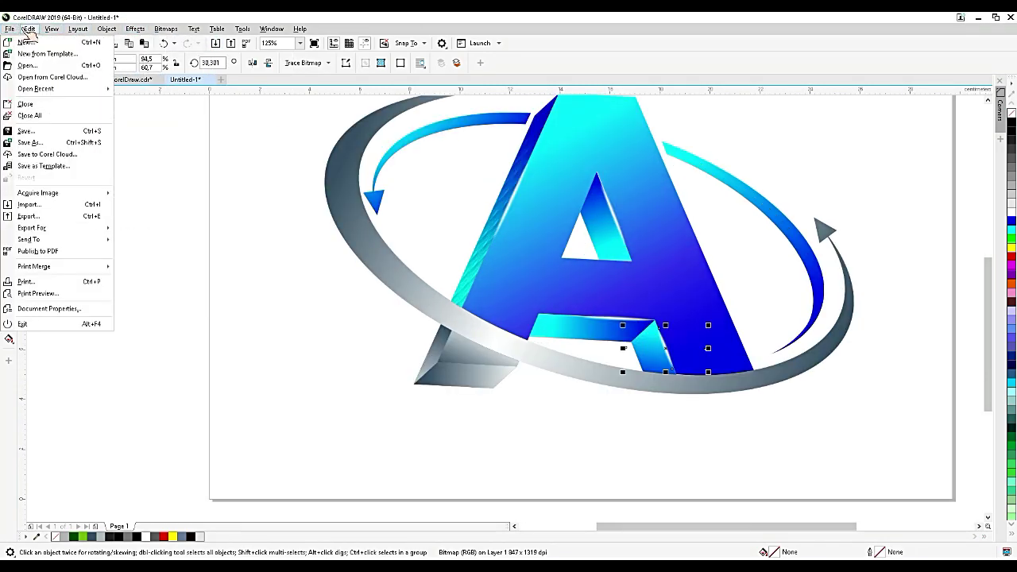
pyautogui.moveTo(120, 36)
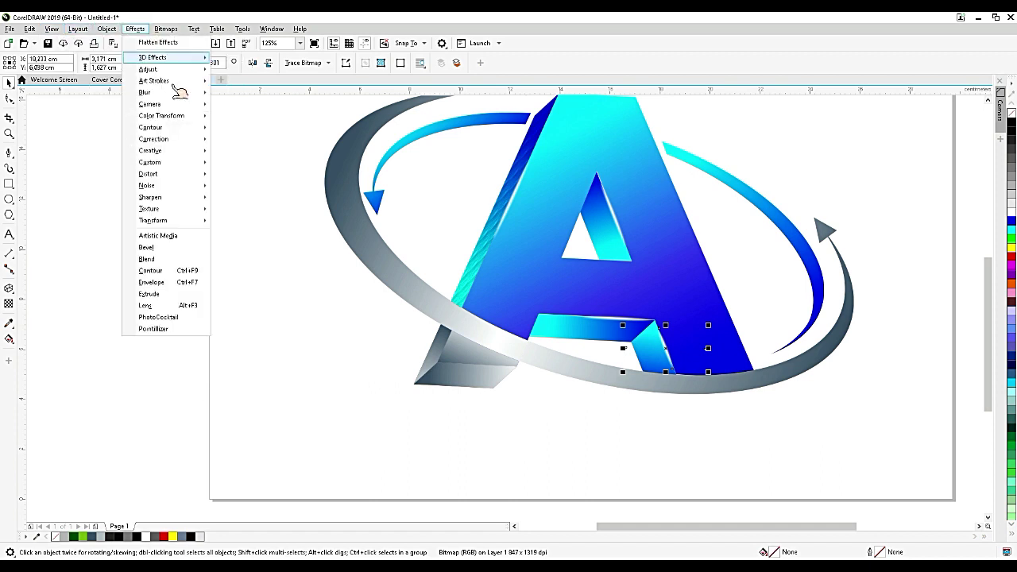
pyautogui.click(168, 163)
pyautogui.click(237, 165)
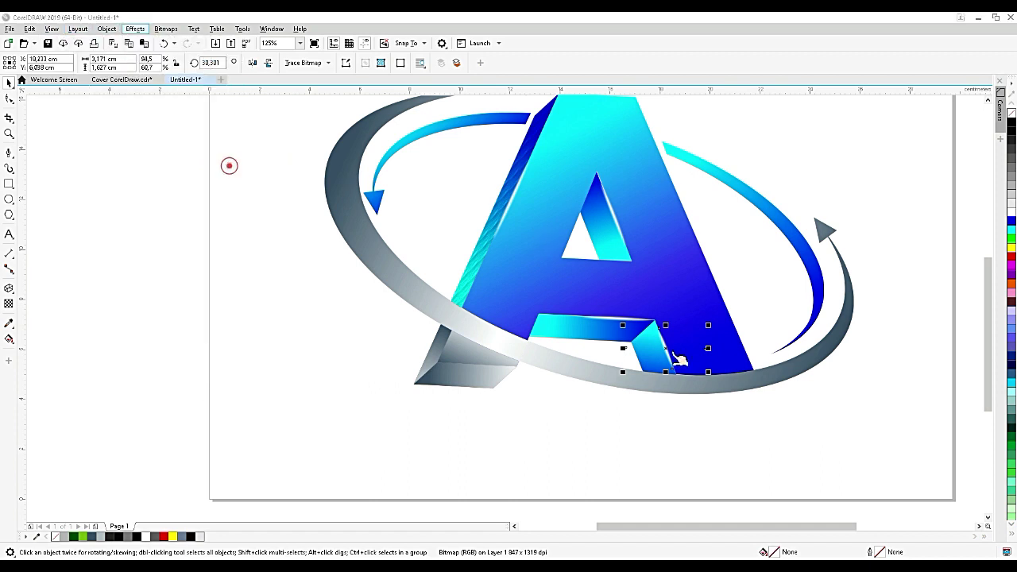
pyautogui.click(554, 521)
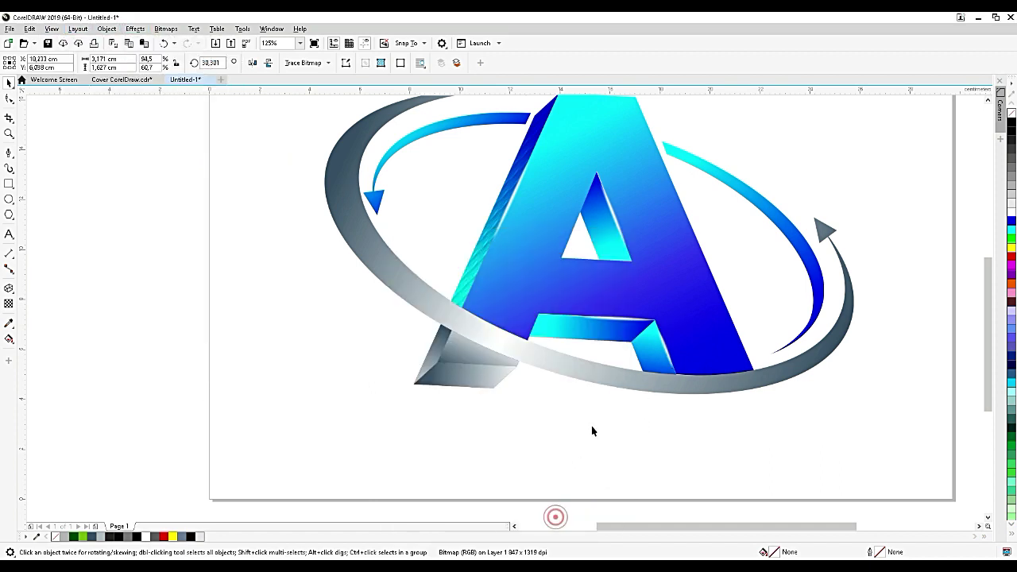
# - Apply a Bump Map effect with the last used Dunes settings to the slanted side wall of the notch
pyautogui.click(645, 366)
pyautogui.click(135, 29)
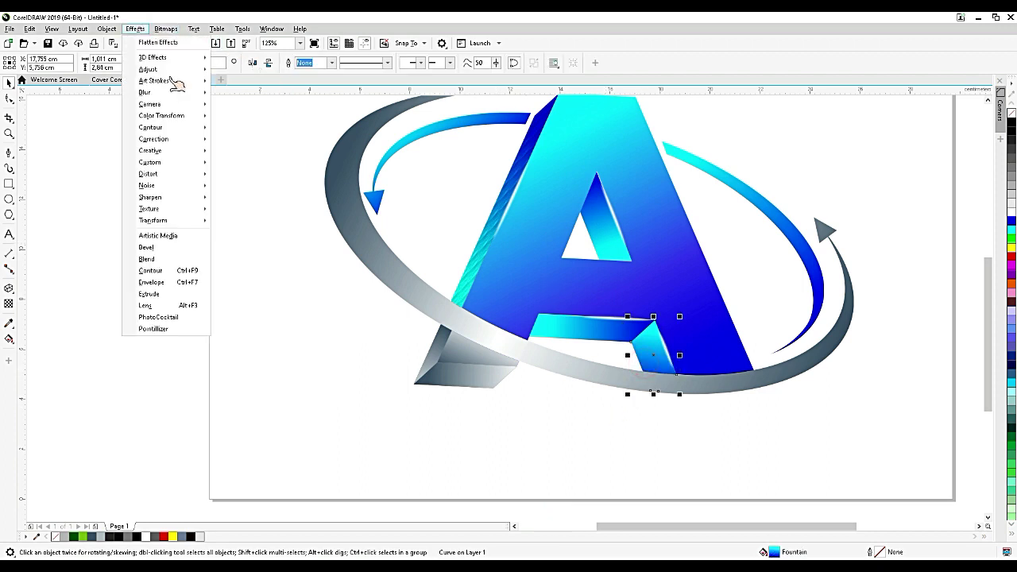
pyautogui.click(162, 119)
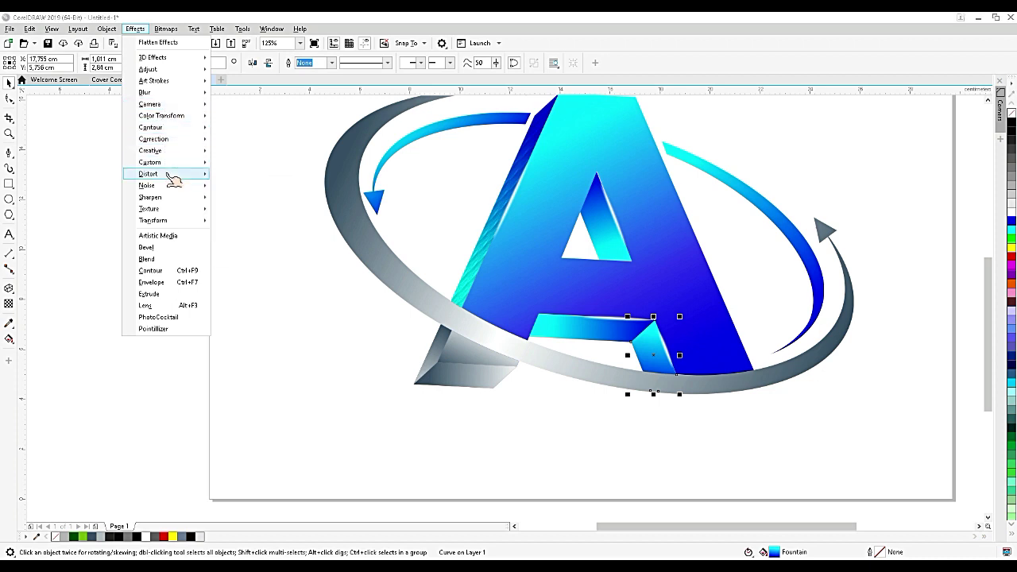
pyautogui.click(244, 164)
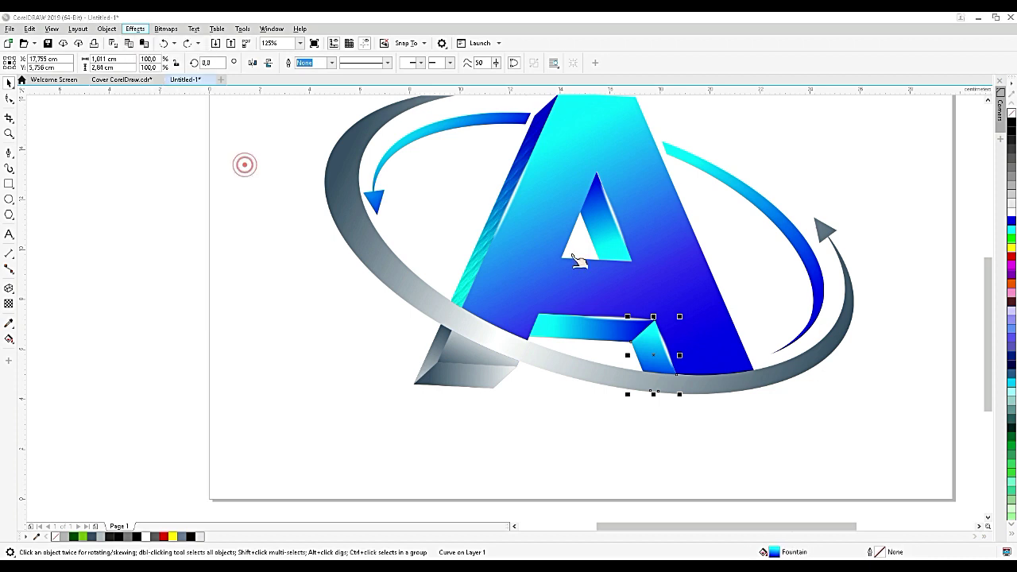
pyautogui.click(555, 518)
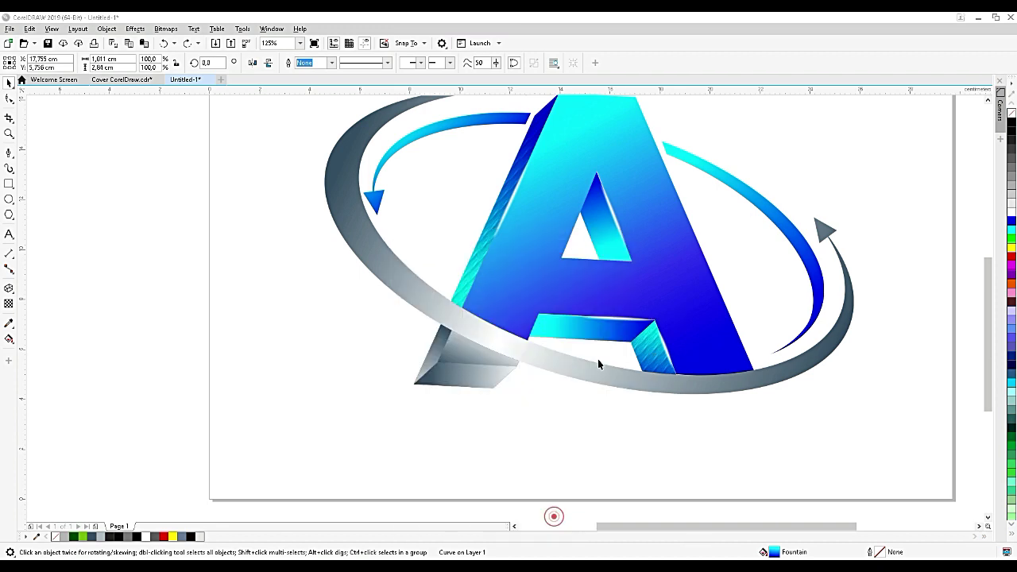
# - Apply a Bump Map effect with the last used Dunes settings to the inner wall of the A's triangular hole
pyautogui.click(607, 253)
pyautogui.click(135, 29)
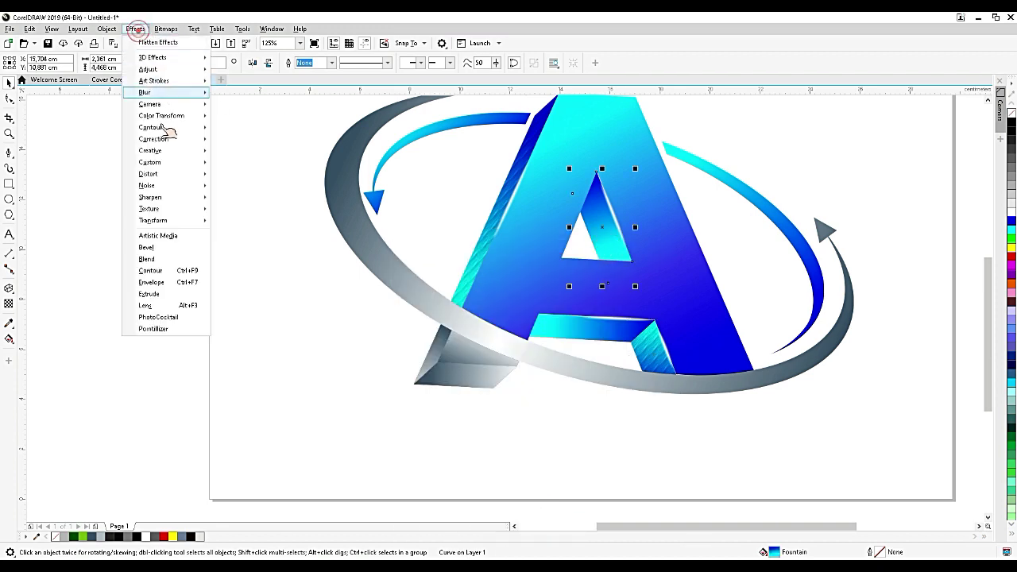
pyautogui.click(165, 162)
pyautogui.click(231, 164)
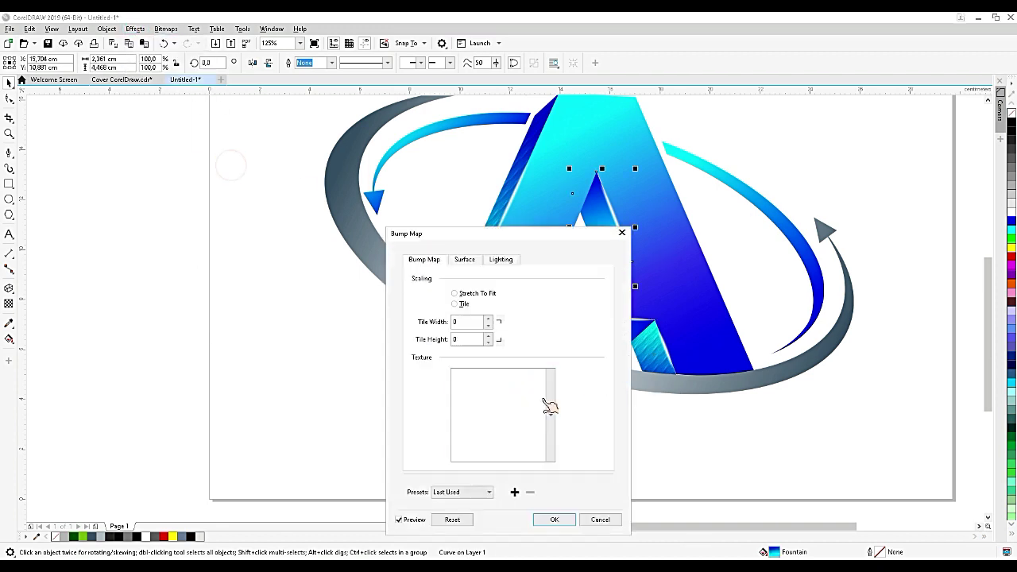
pyautogui.click(548, 518)
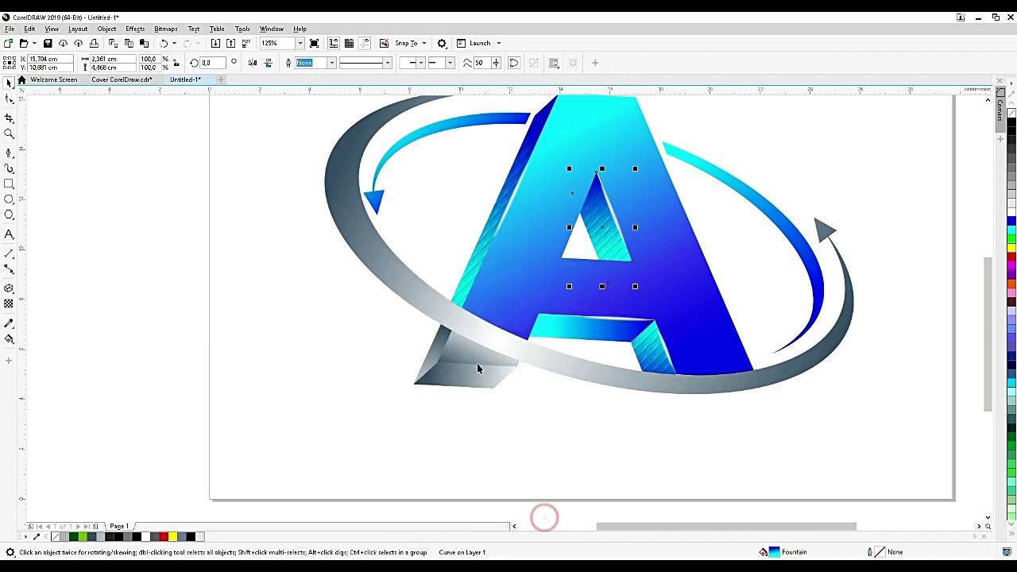
# - Apply a Bump Map effect with the last used Dunes settings to the grey left side wall of the A's foot
pyautogui.click(428, 362)
pyautogui.click(135, 29)
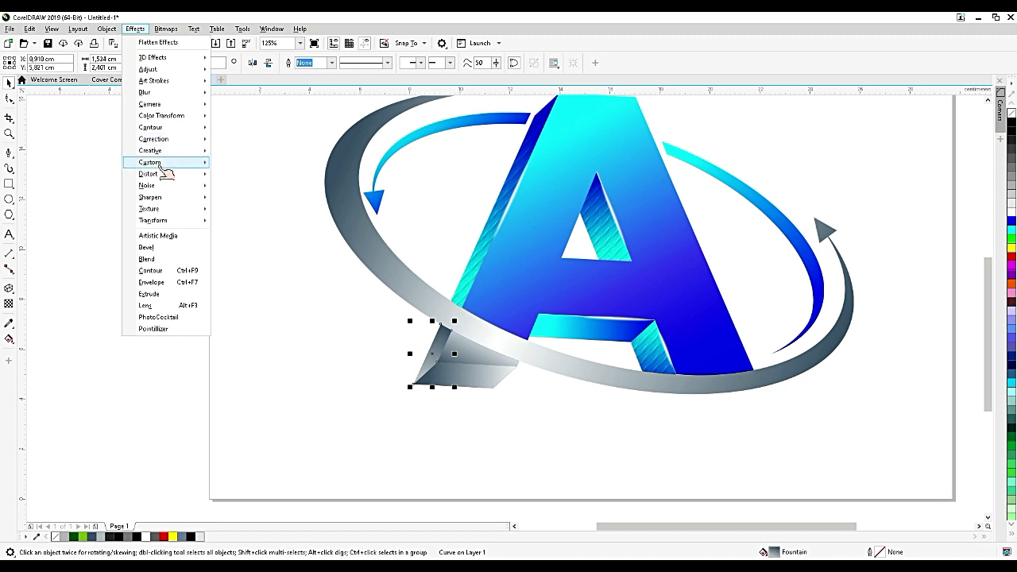
pyautogui.moveTo(155, 162)
pyautogui.click(228, 162)
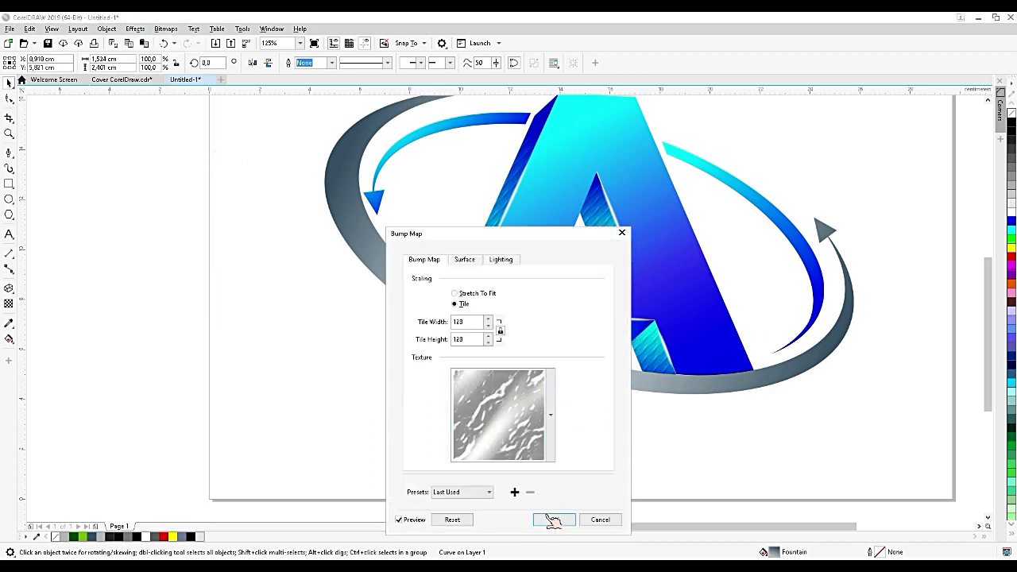
pyautogui.click(552, 519)
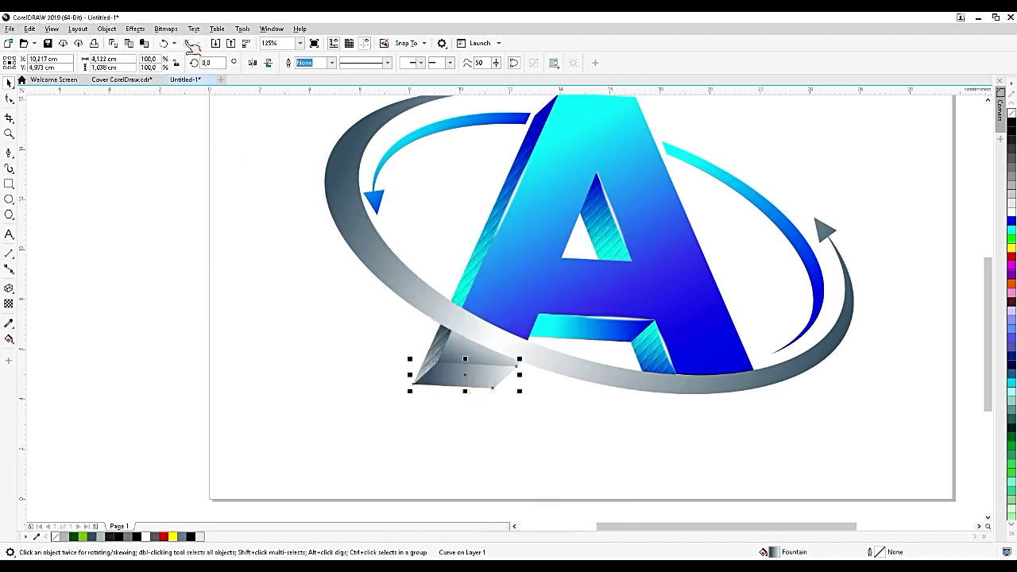
# - Apply a Bump Map effect with the last used Dunes settings to the grey bottom face of the A's left foot
pyautogui.click(135, 29)
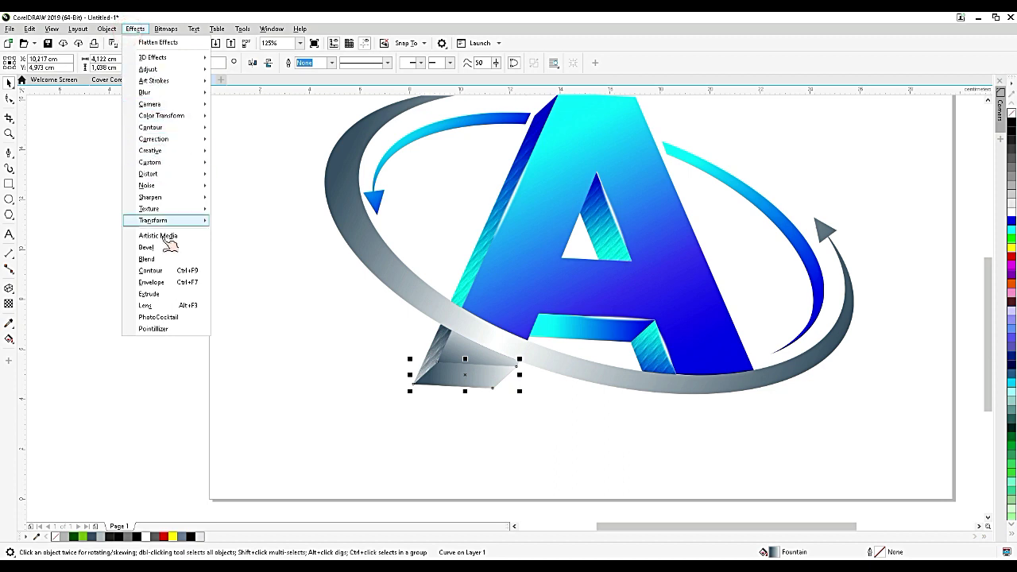
pyautogui.moveTo(181, 164)
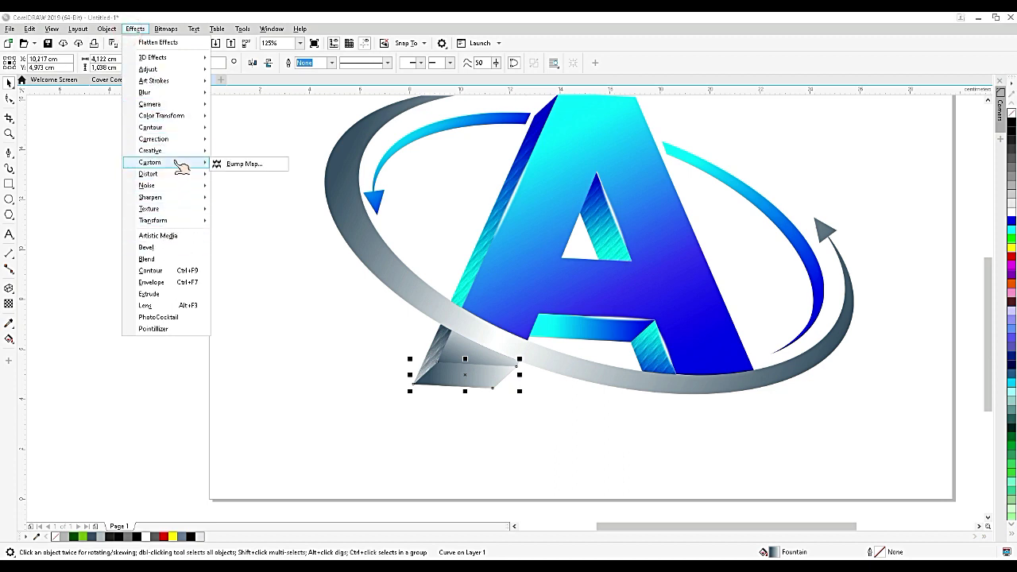
pyautogui.click(225, 167)
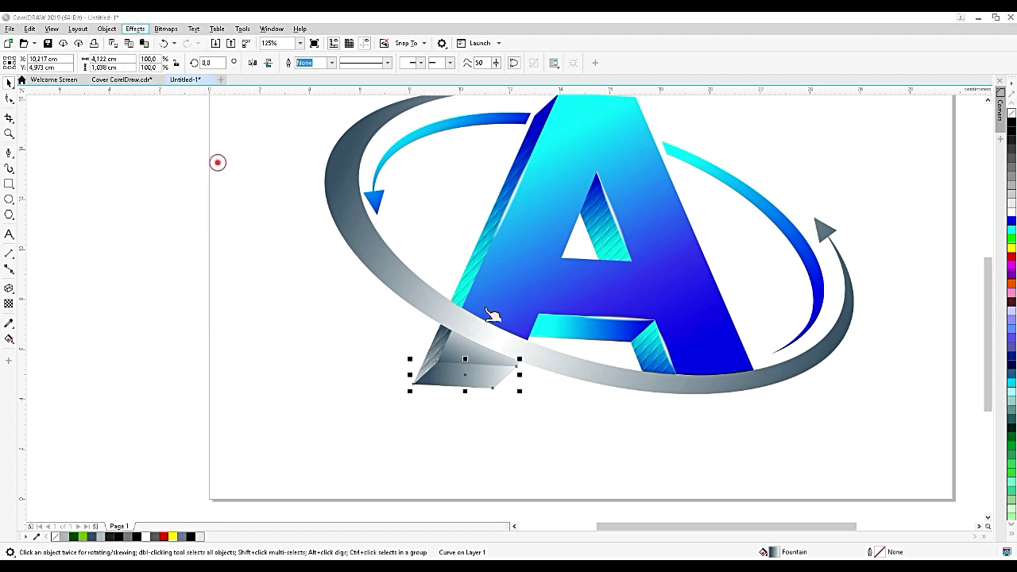
pyautogui.click(554, 520)
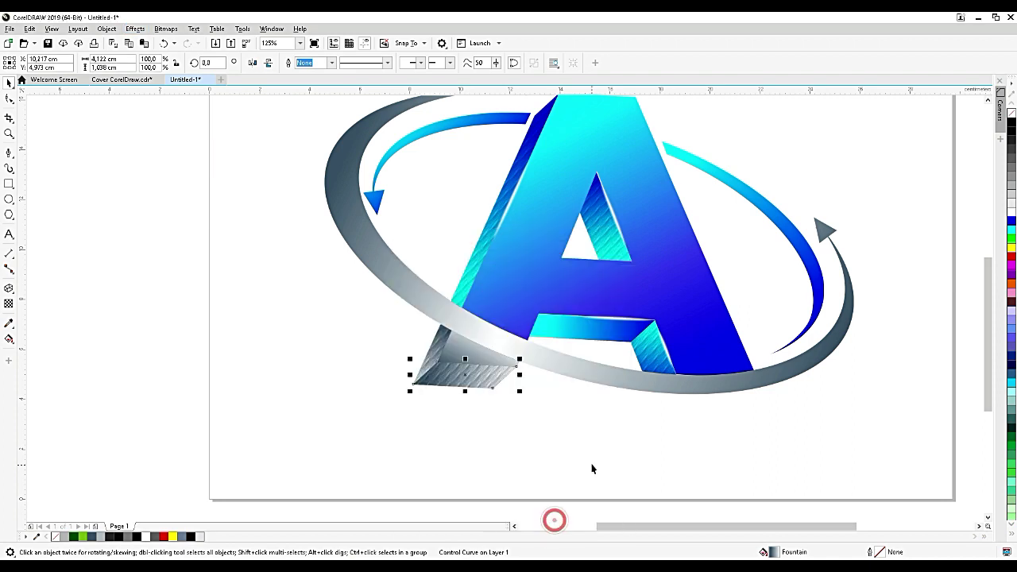
# - Apply a Bump Map effect with the last used Dunes settings to the horizontal upper wall of the notch
pyautogui.click(642, 304)
pyautogui.click(642, 304)
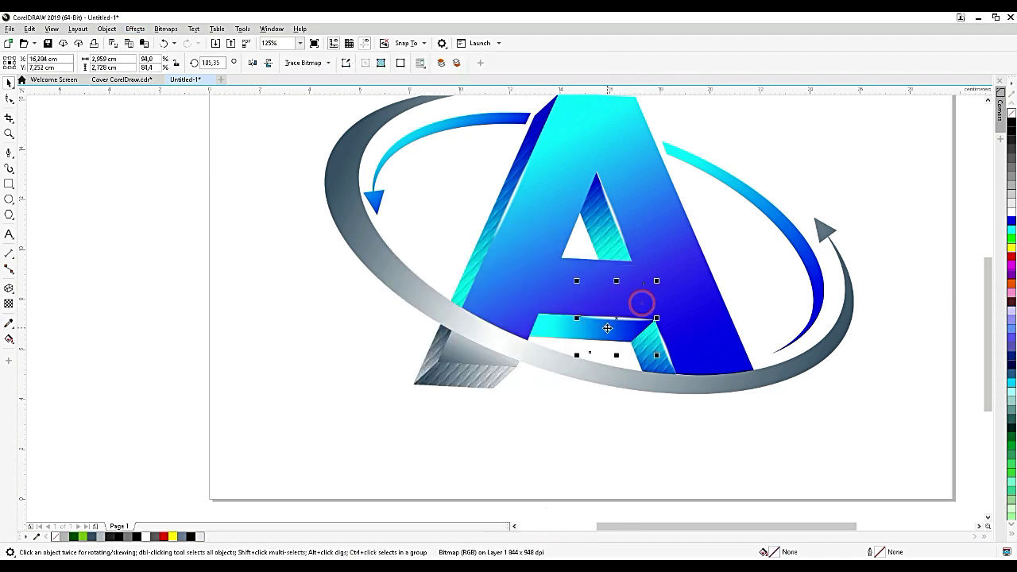
pyautogui.click(552, 327)
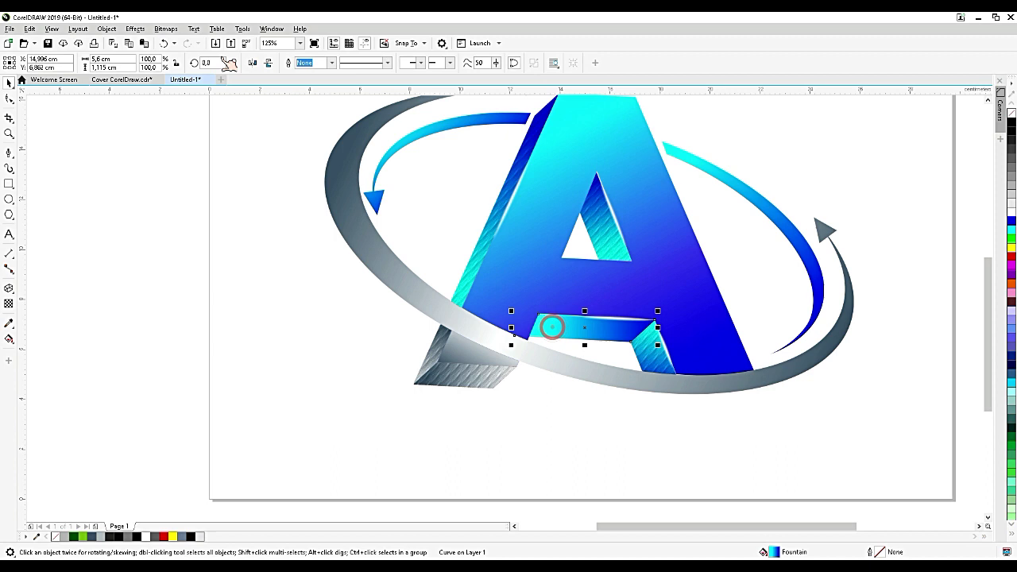
pyautogui.click(135, 28)
pyautogui.moveTo(185, 166)
pyautogui.click(230, 164)
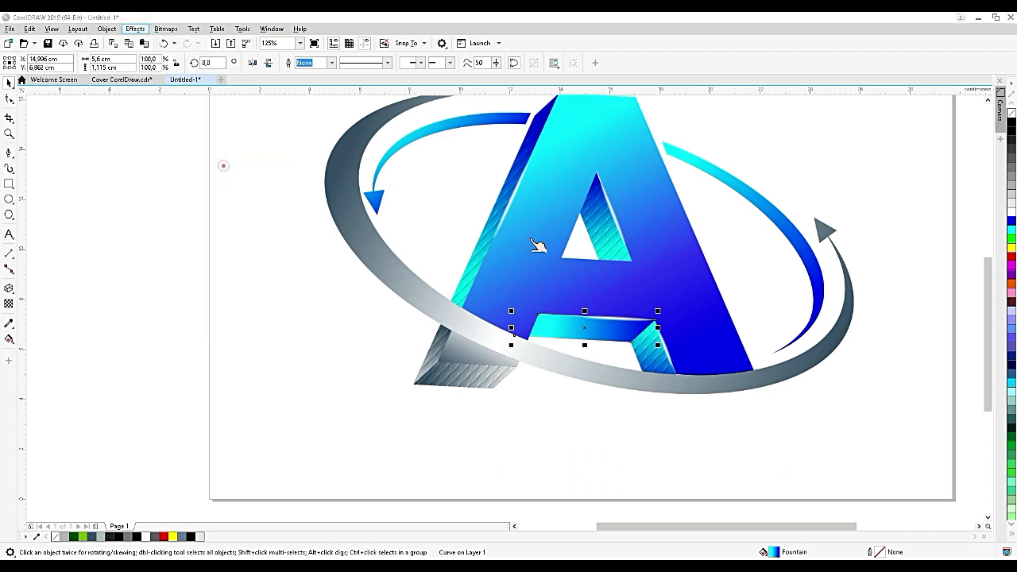
pyautogui.click(556, 518)
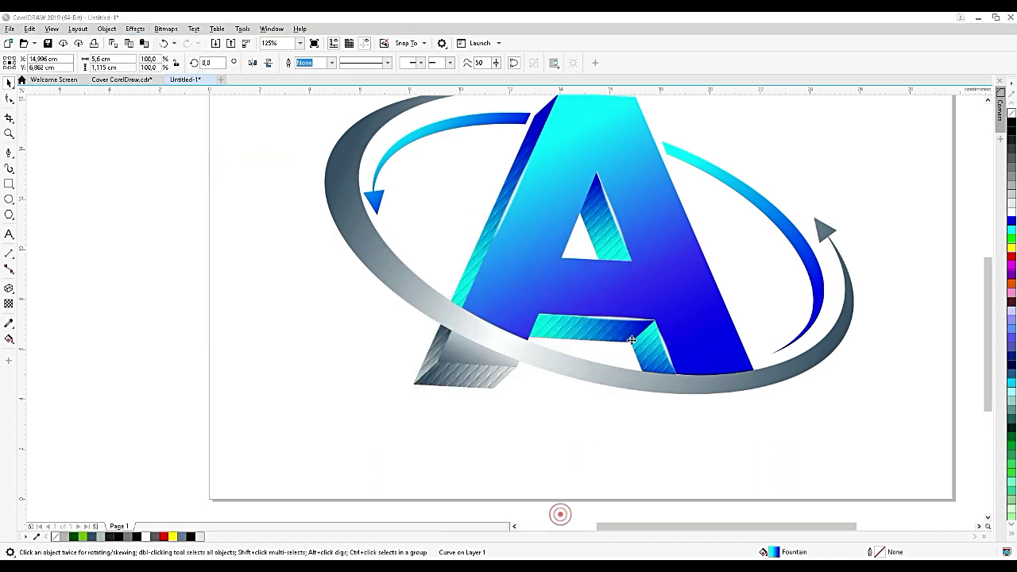
pyautogui.click(663, 243)
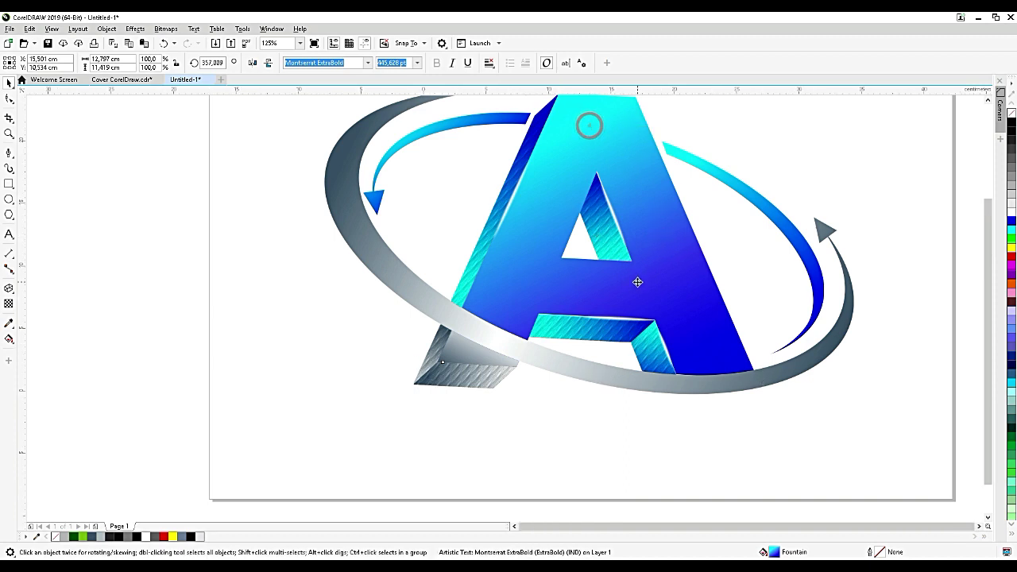
pyautogui.scroll(-2, 636, 281)
pyautogui.moveTo(634, 215); pyautogui.dragTo(639, 210)
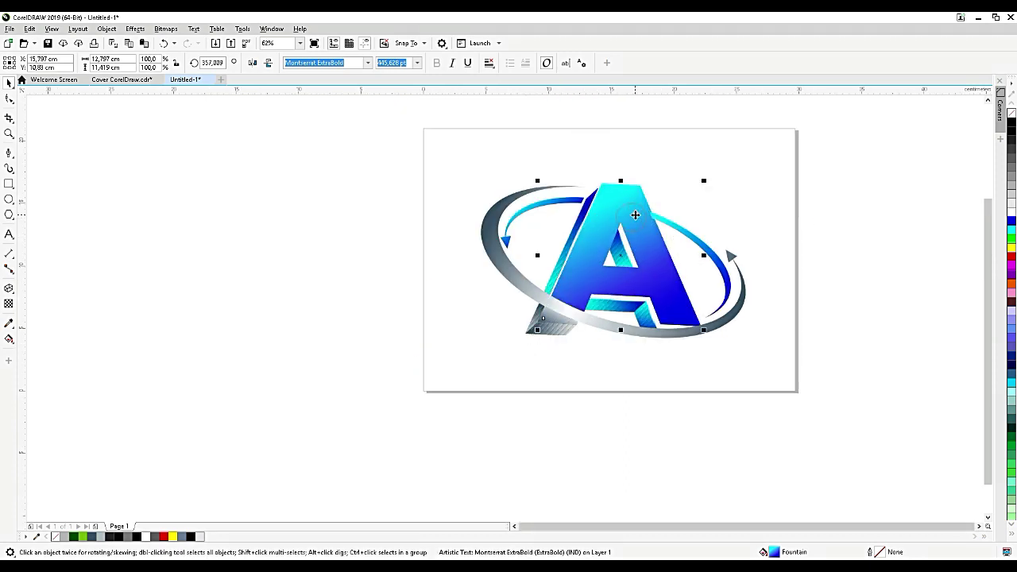
pyautogui.hotkey('ctrl', 'z')
# - Apply a Bump Map effect with the Crumpled preset to the front face of the letter A
pyautogui.scroll(4, 635, 217)
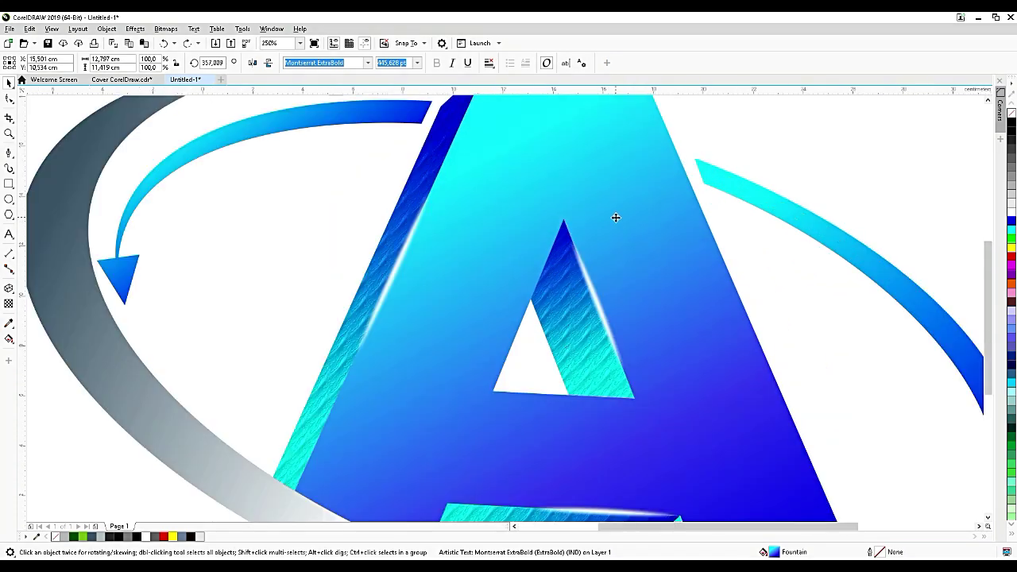
pyautogui.scroll(-2, 615, 217)
pyautogui.click(106, 29)
pyautogui.moveTo(135, 30)
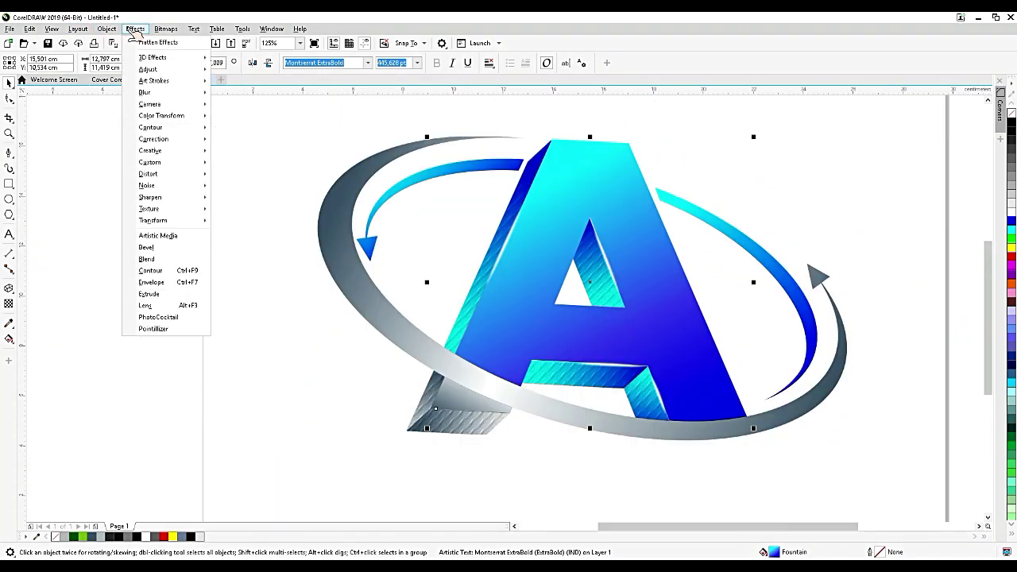
pyautogui.moveTo(171, 162)
pyautogui.click(225, 162)
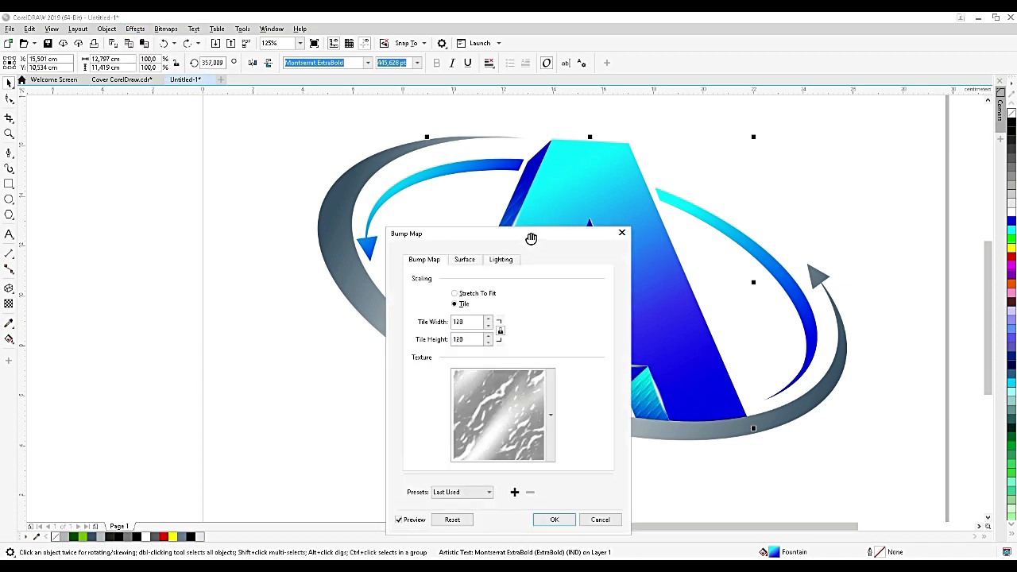
pyautogui.moveTo(530, 232); pyautogui.dragTo(438, 208)
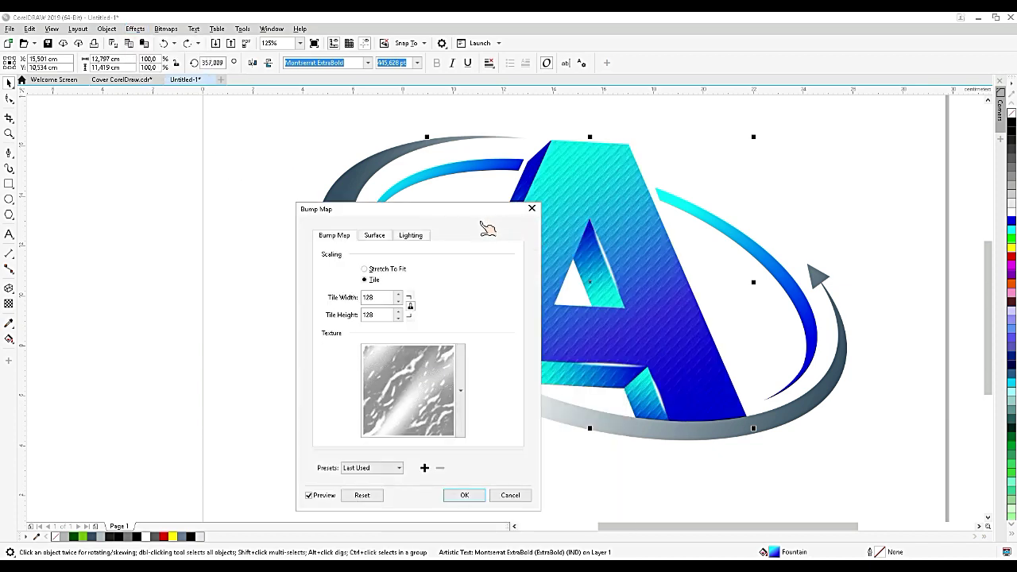
pyautogui.click(397, 468)
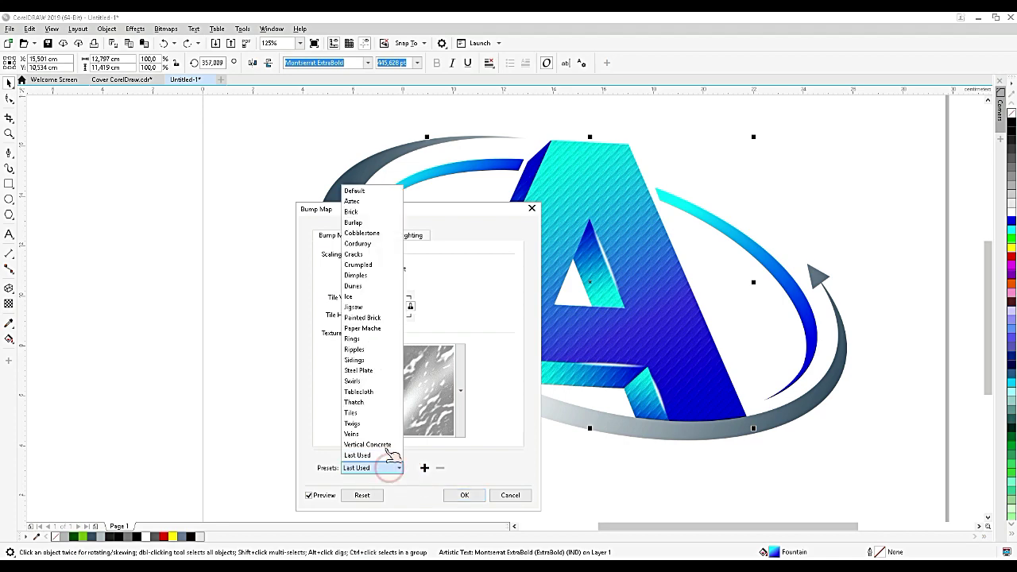
pyautogui.click(368, 203)
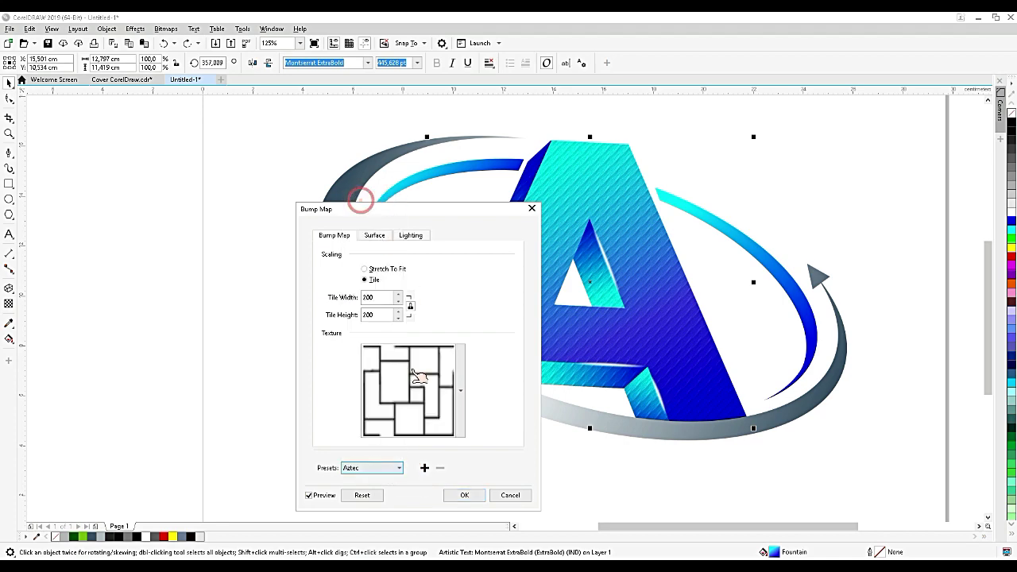
pyautogui.click(400, 468)
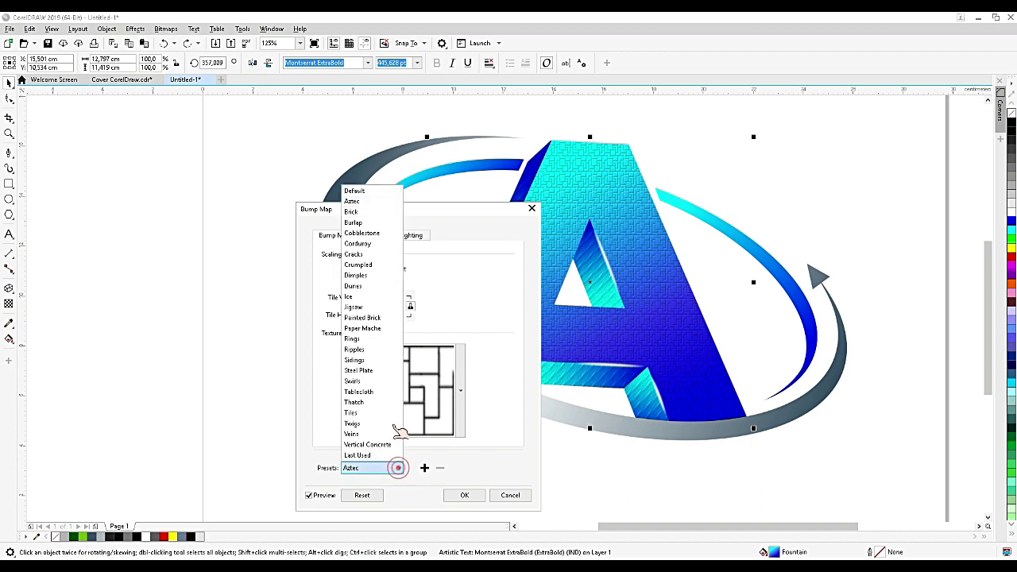
pyautogui.click(368, 263)
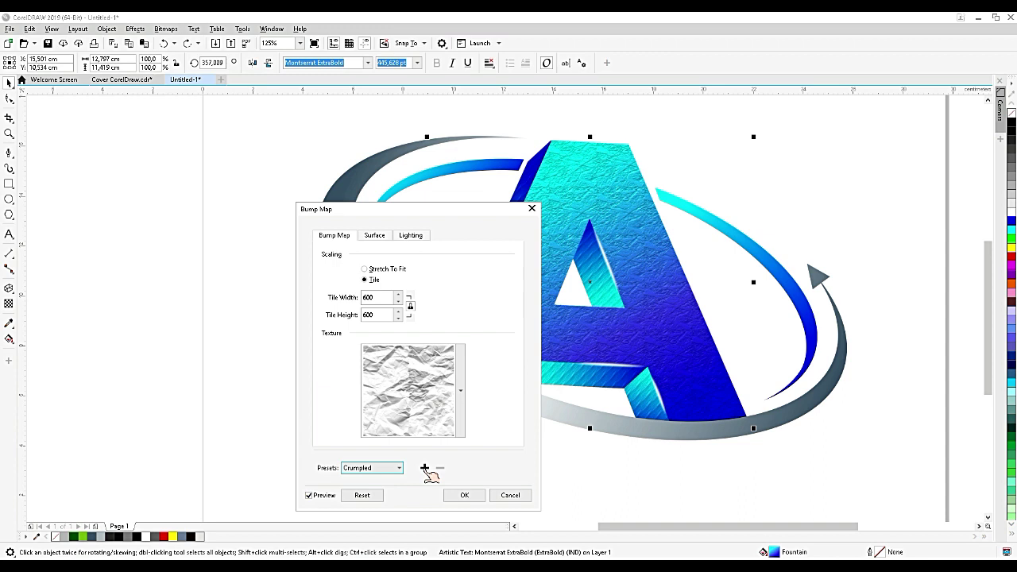
pyautogui.click(465, 495)
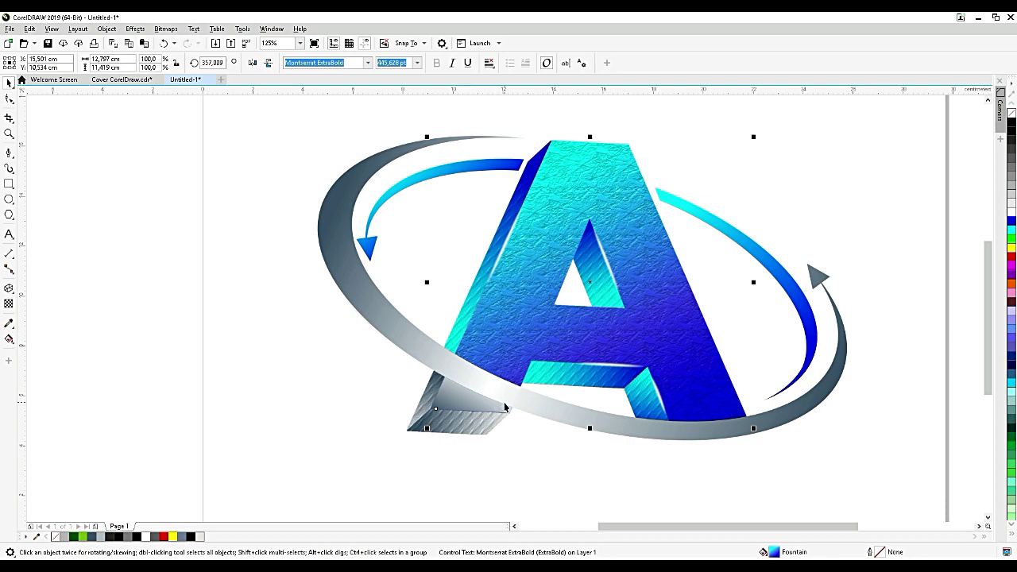
# - Apply a Bump Map effect with the last used Crumpled settings to the grey arrow-tipped ring
pyautogui.click(503, 402)
pyautogui.click(108, 29)
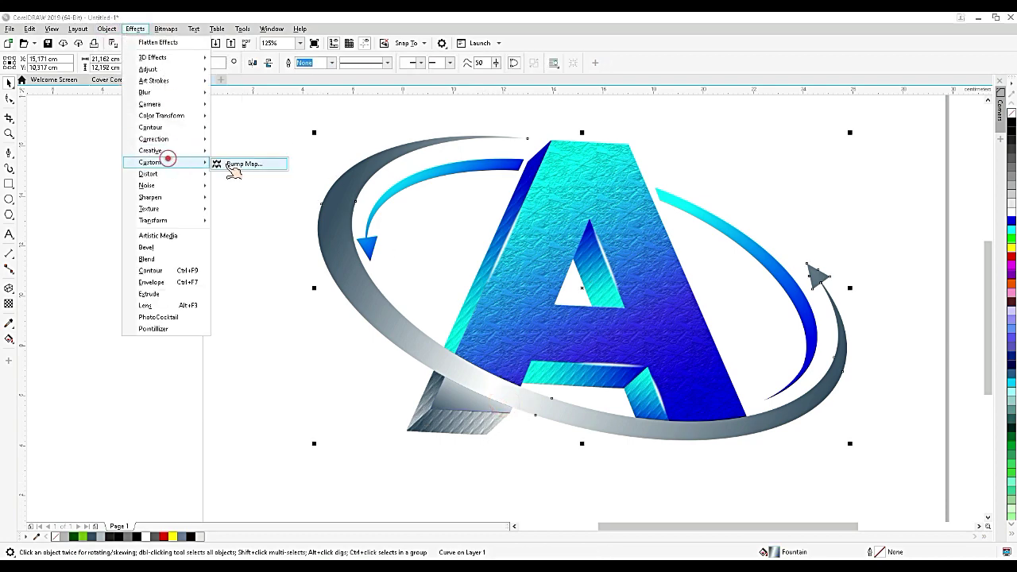
pyautogui.click(225, 163)
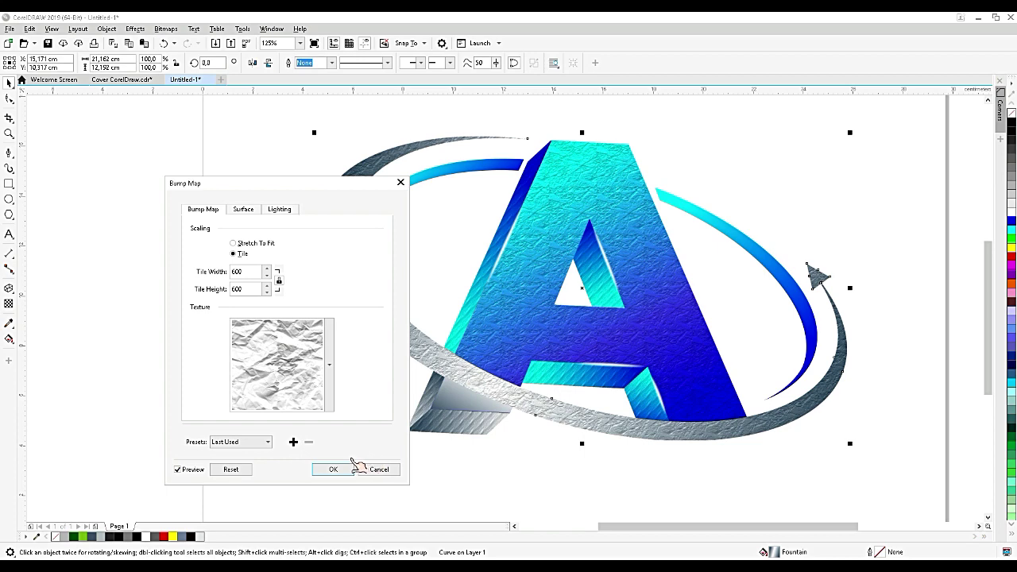
pyautogui.click(346, 468)
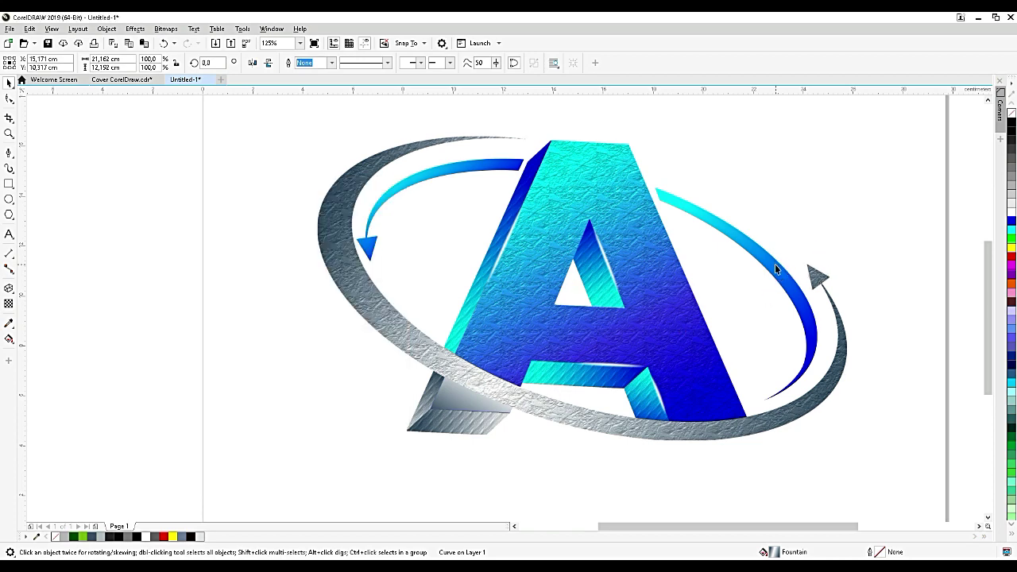
# - Try to apply the last used Crumpled Bump Map to both blue arcs and the grey front face of the A's left foot at once
pyautogui.click(775, 272)
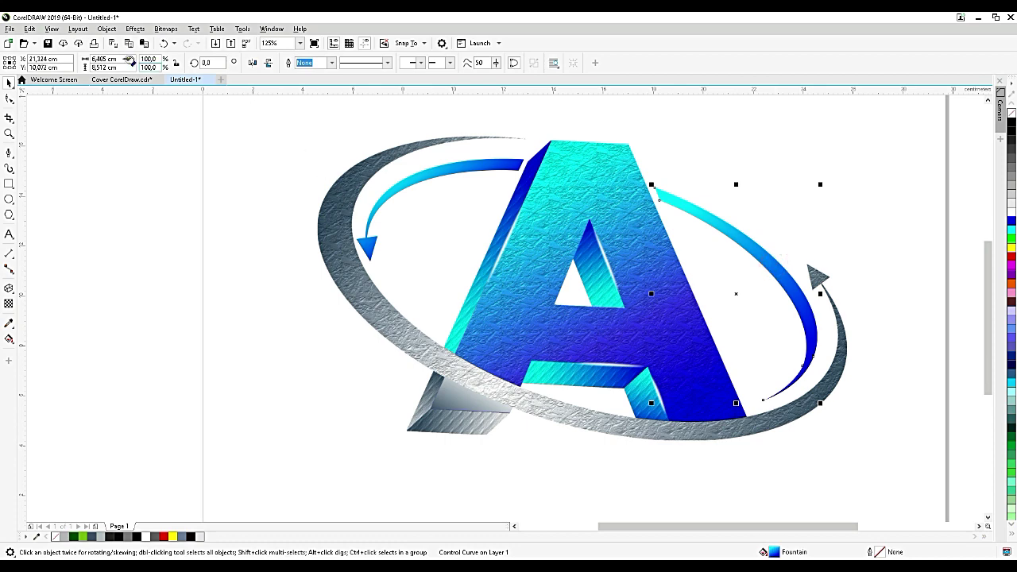
pyautogui.click(135, 29)
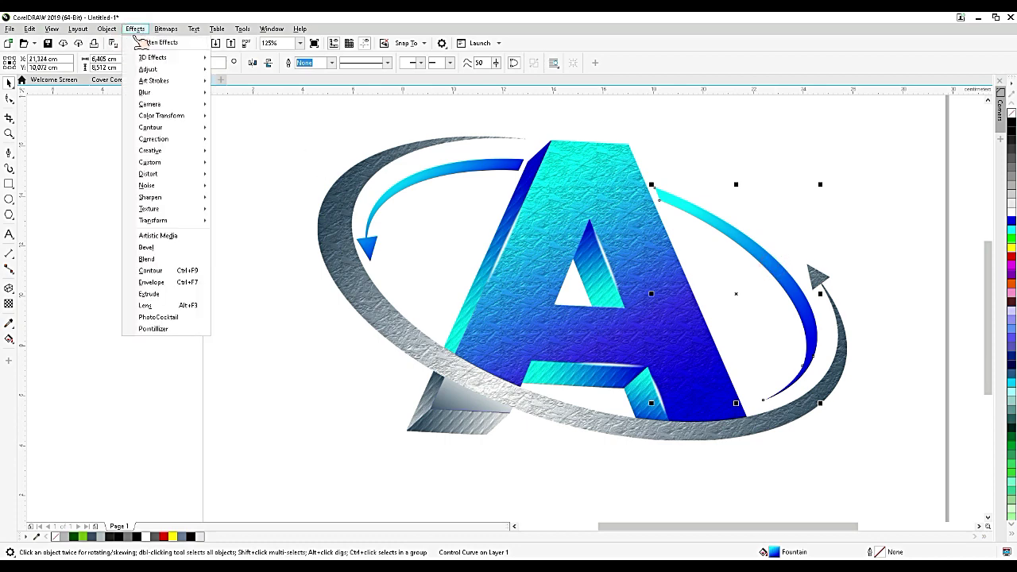
pyautogui.moveTo(148, 69)
pyautogui.click(421, 188)
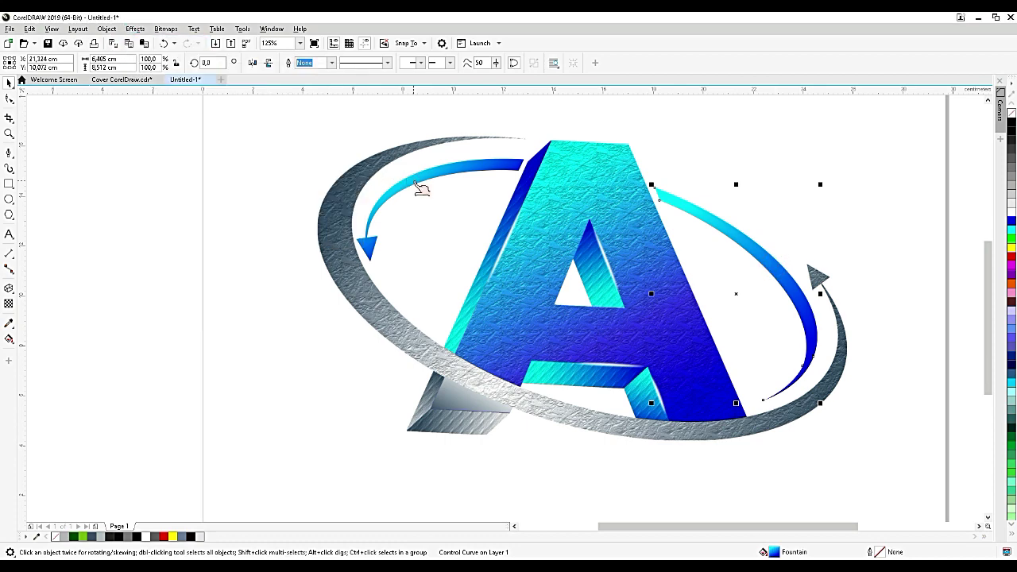
pyautogui.press('F10')
pyautogui.keyDown('shift'); pyautogui.click(729, 235); pyautogui.keyUp('shift')
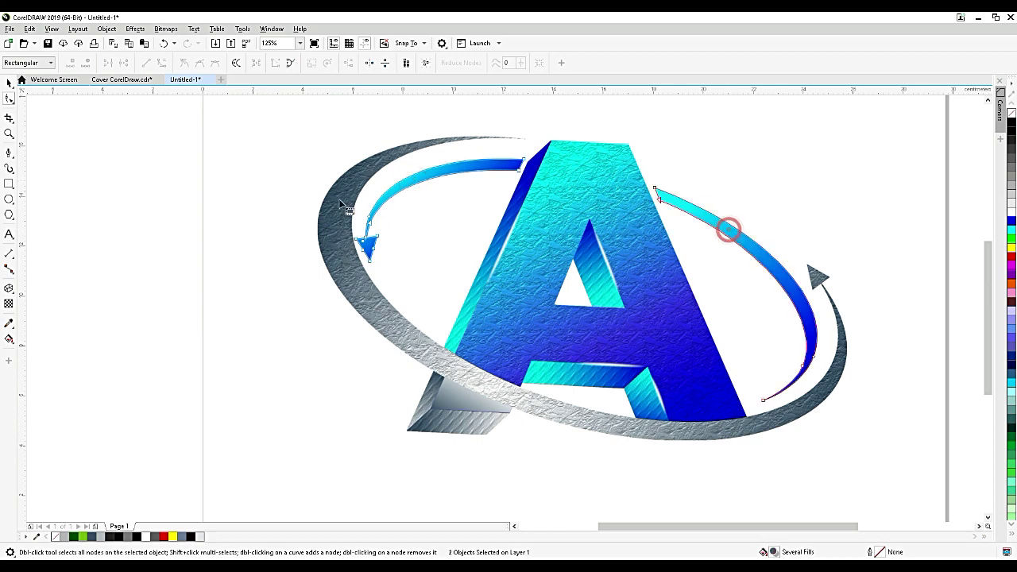
pyautogui.click(10, 82)
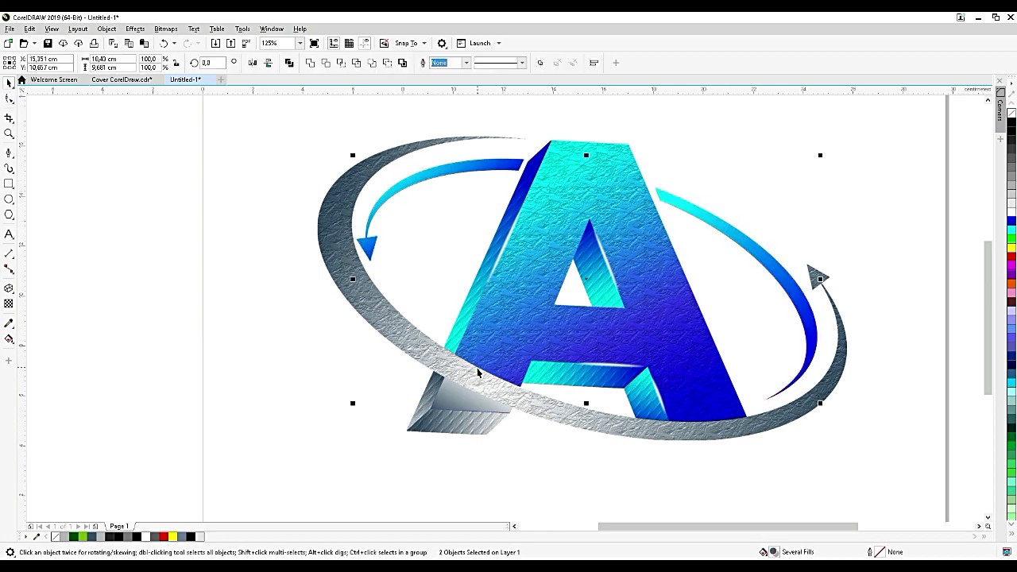
pyautogui.keyDown('shift'); pyautogui.click(467, 405); pyautogui.keyUp('shift')
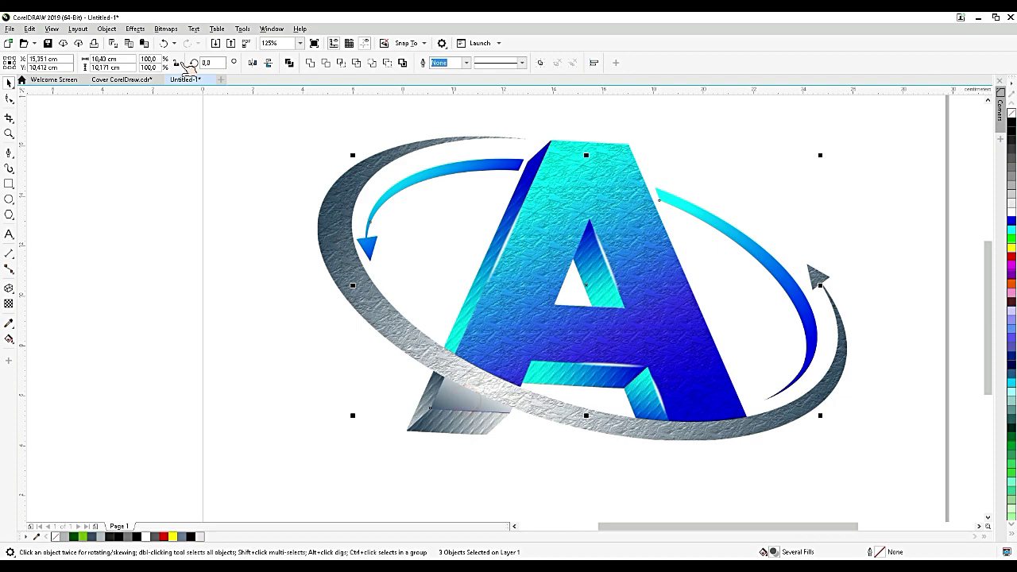
pyautogui.click(134, 29)
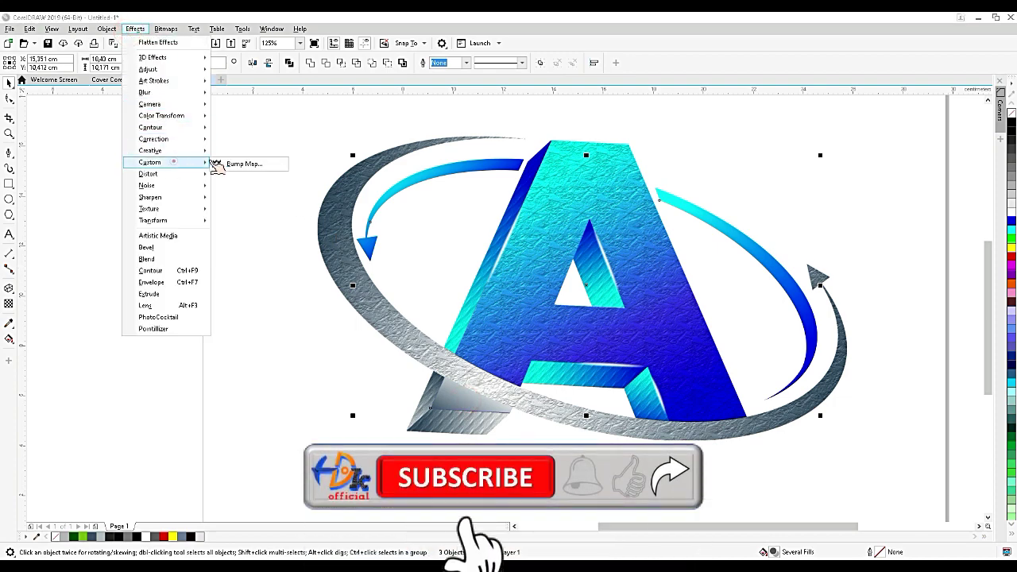
pyautogui.click(213, 161)
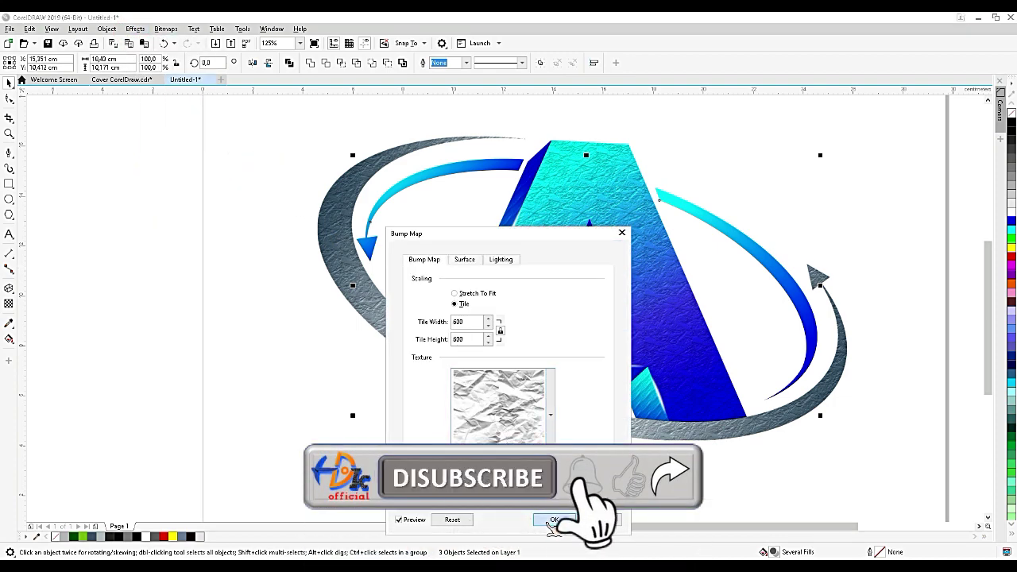
pyautogui.click(545, 517)
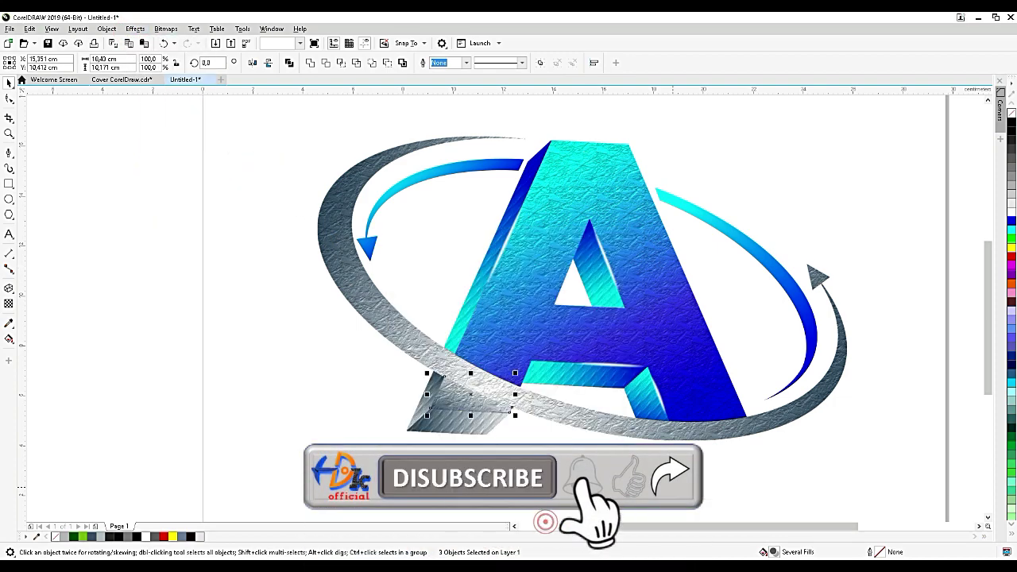
# - Apply a Bump Map effect with the last used Crumpled settings to the blue arc right of the A
pyautogui.click(790, 265)
pyautogui.click(135, 29)
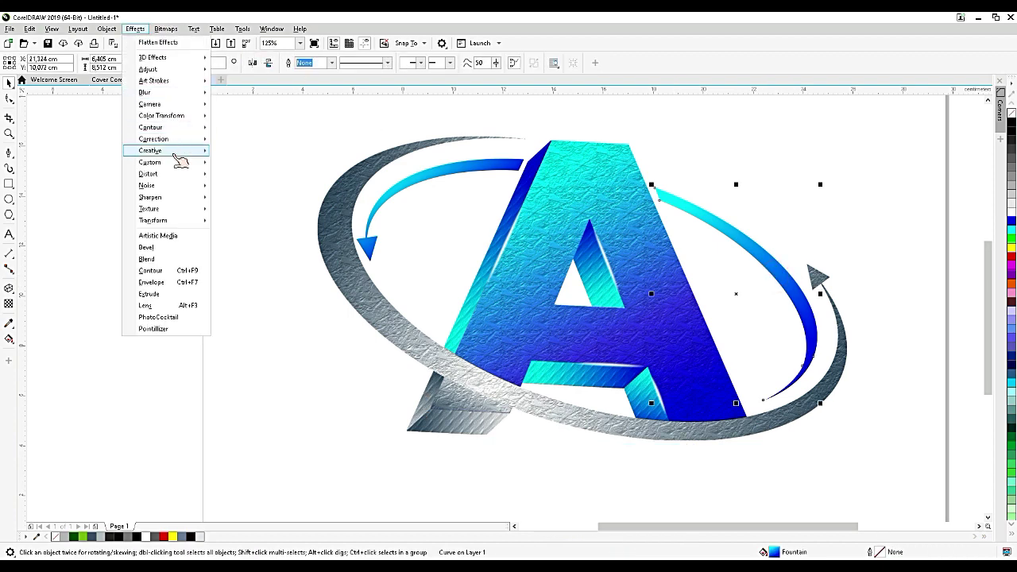
pyautogui.click(170, 161)
pyautogui.click(237, 165)
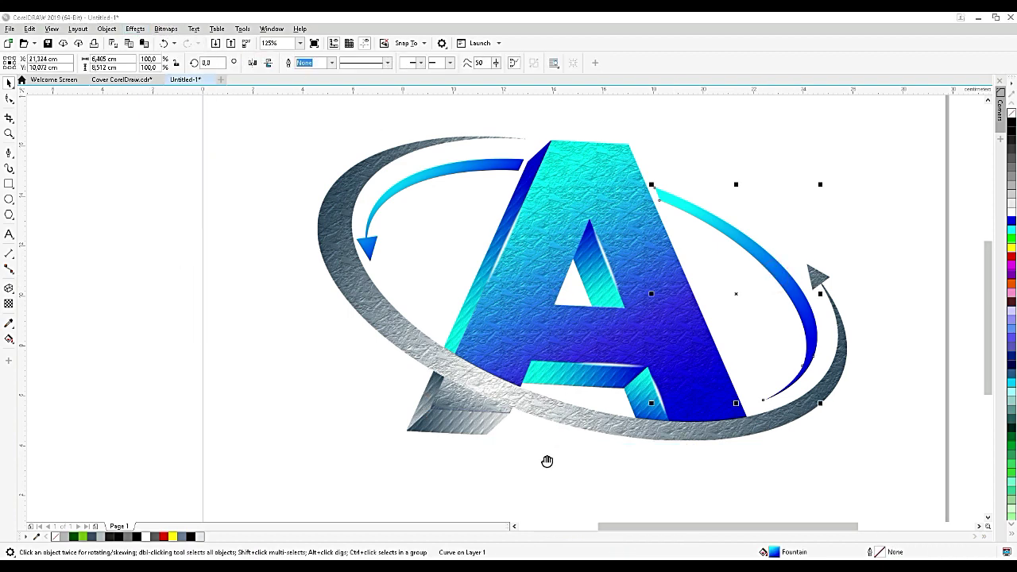
pyautogui.click(556, 520)
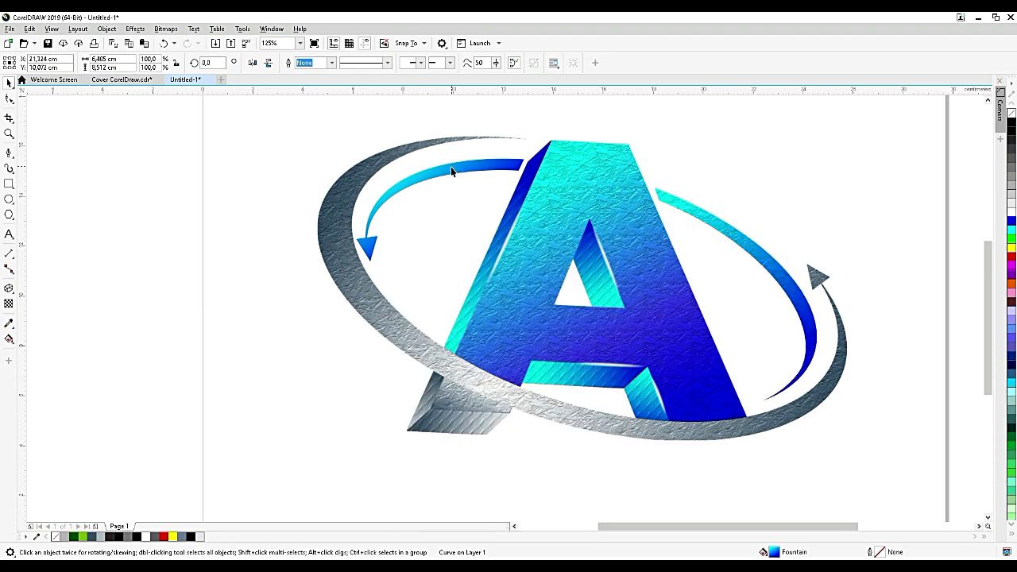
# - Apply a Bump Map effect with the last used Crumpled settings to the blue arrow-tipped arc left of the A
pyautogui.click(451, 168)
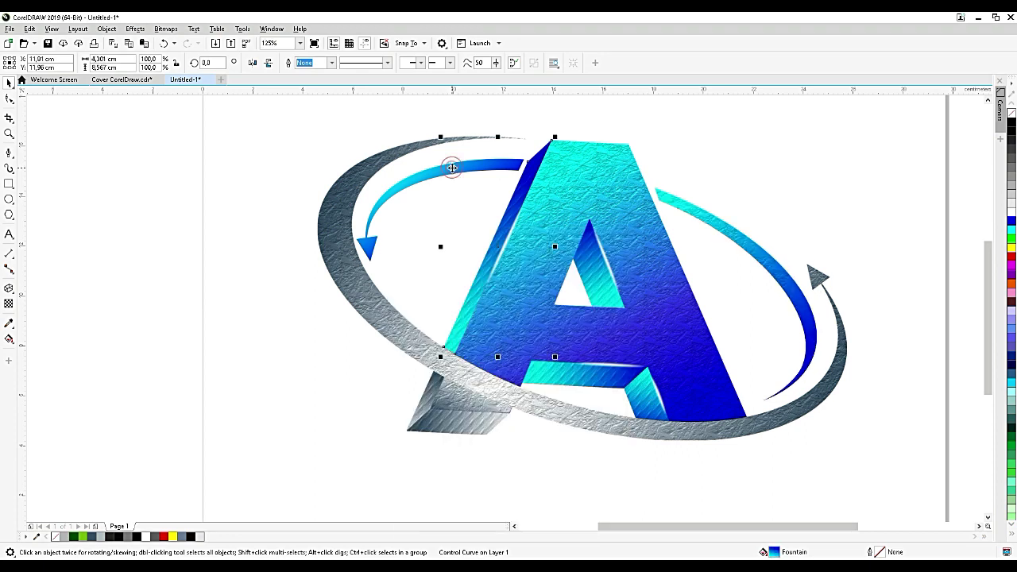
pyautogui.click(391, 194)
pyautogui.click(135, 28)
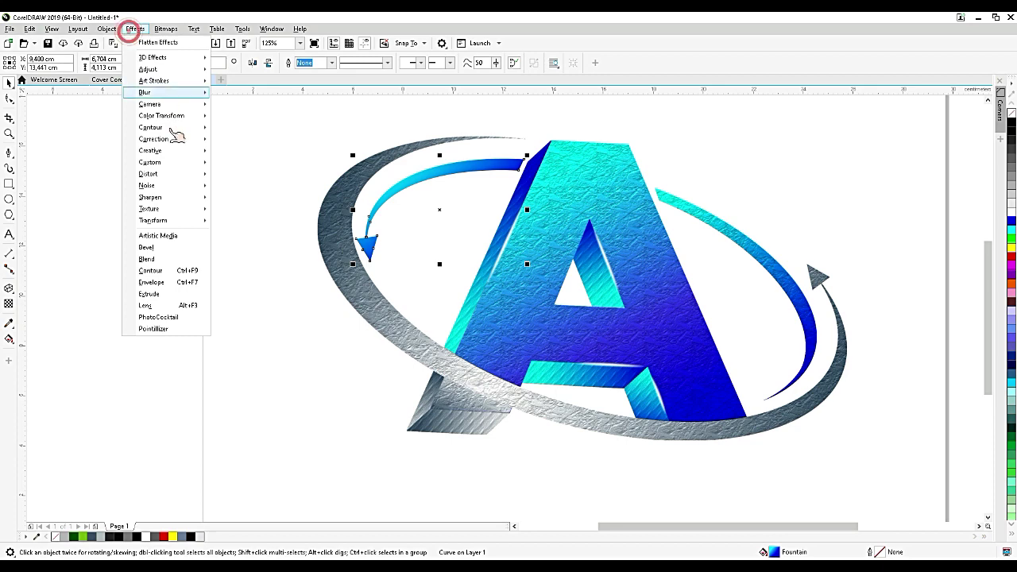
pyautogui.click(225, 165)
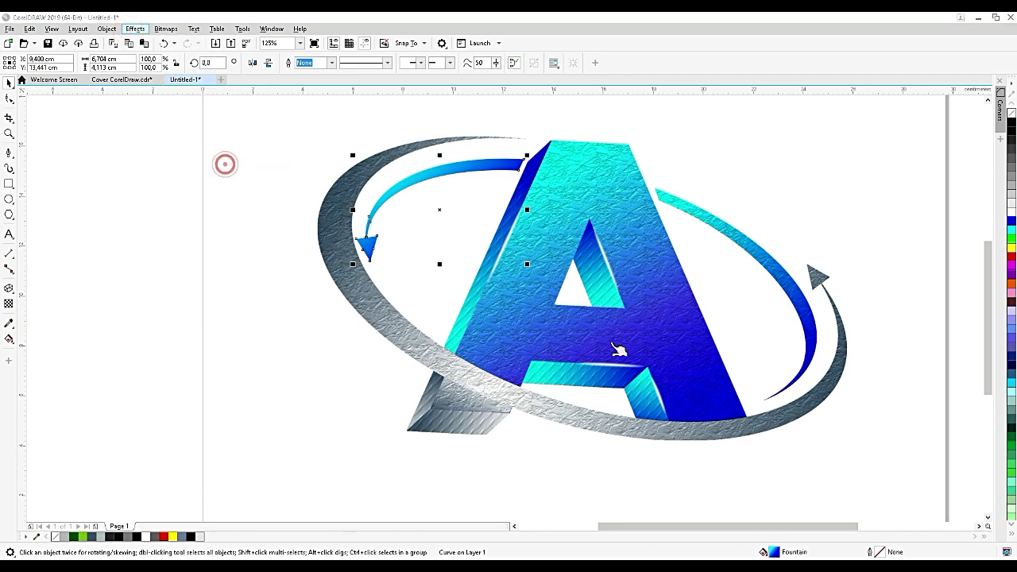
pyautogui.click(555, 519)
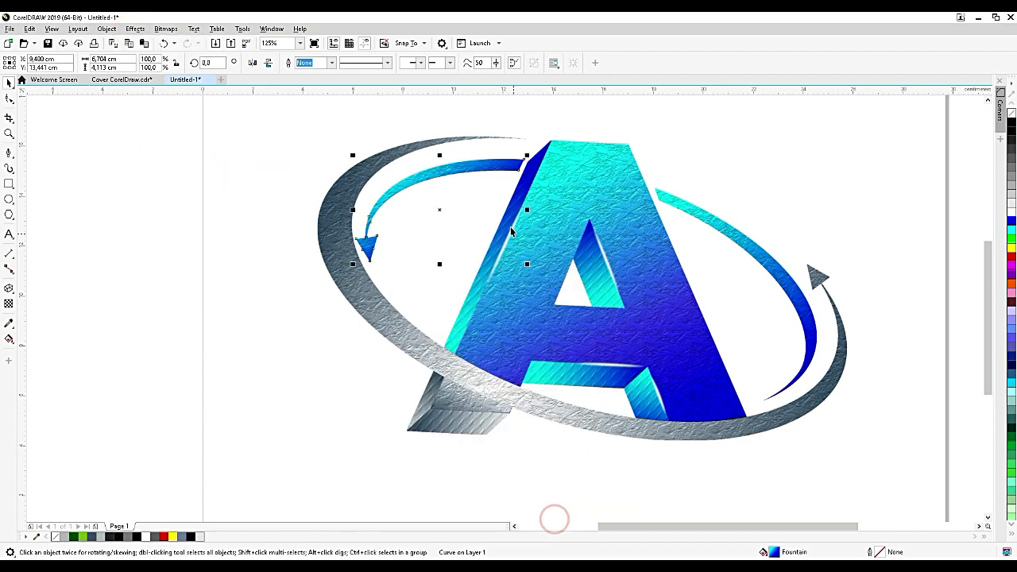
# - Group all the logo objects and move the group up about 1.3 cm on the page
pyautogui.scroll(-2, 511, 231)
pyautogui.moveTo(337, 164); pyautogui.dragTo(762, 369)
pyautogui.hotkey('ctrl', 'g')
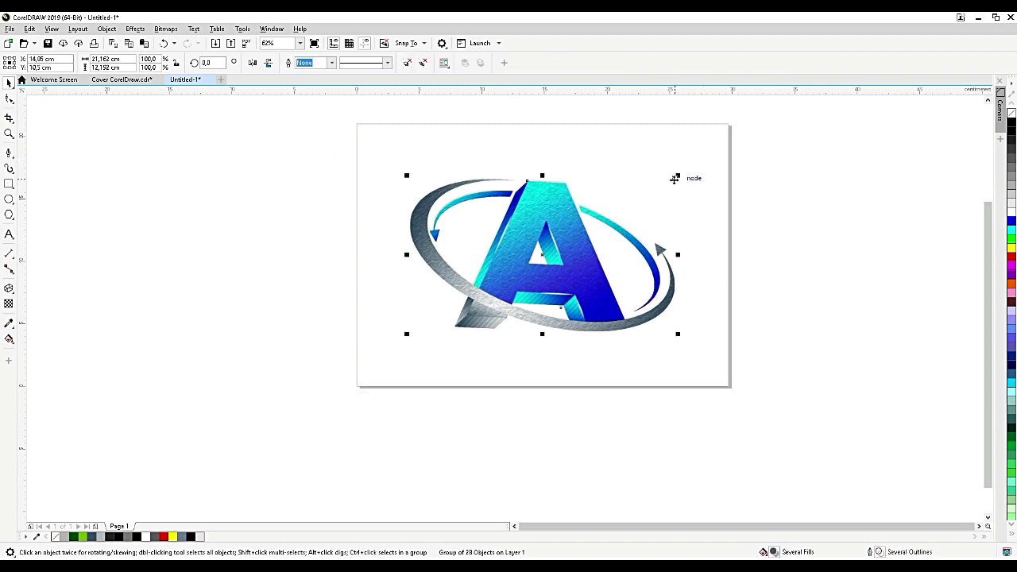
pyautogui.moveTo(585, 238); pyautogui.dragTo(582, 219)
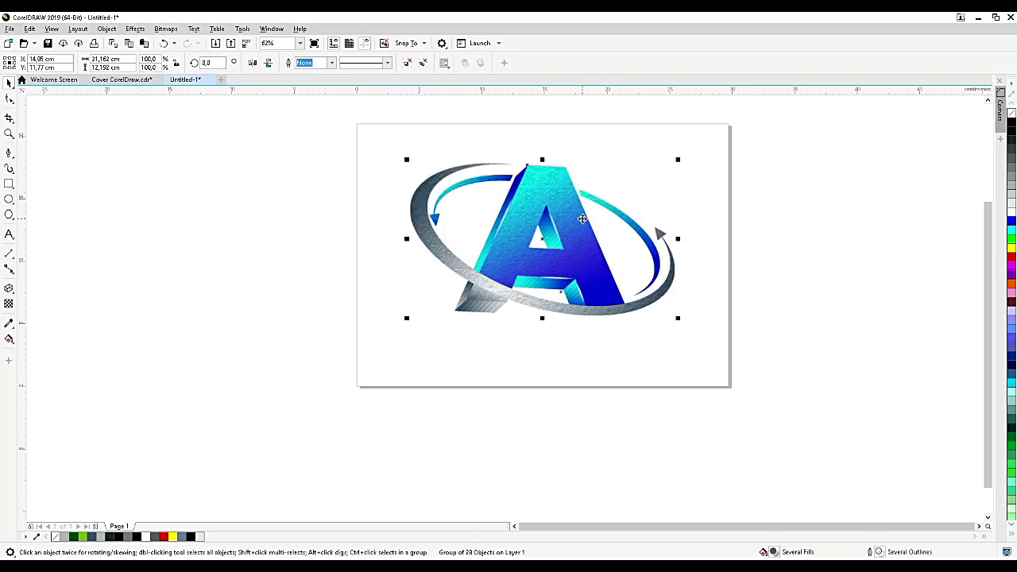
# - Add the artistic text "LOGO NAME" below the logo emblem
pyautogui.hotkey('shift', 'F2')
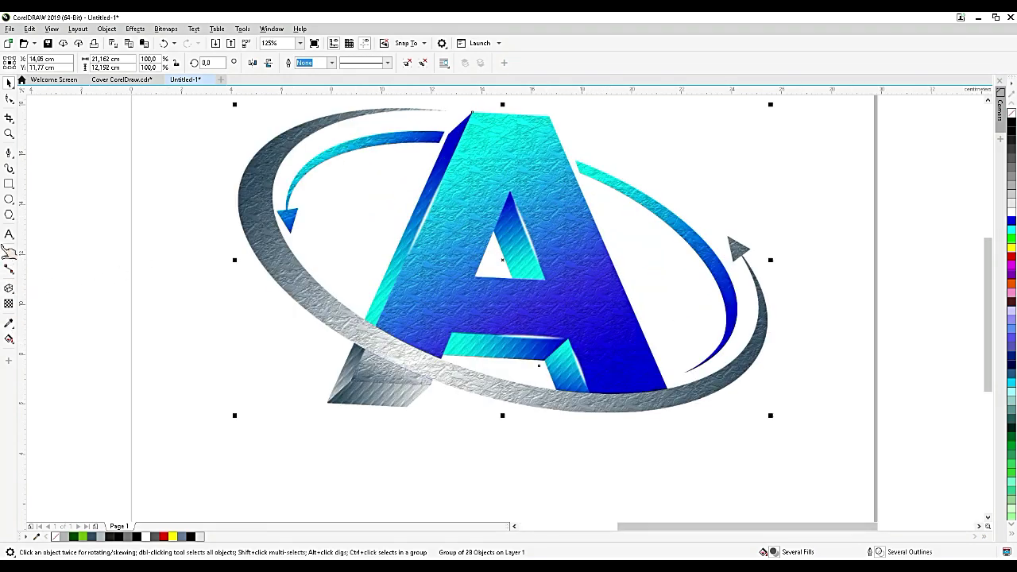
pyautogui.click(9, 235)
pyautogui.click(448, 458)
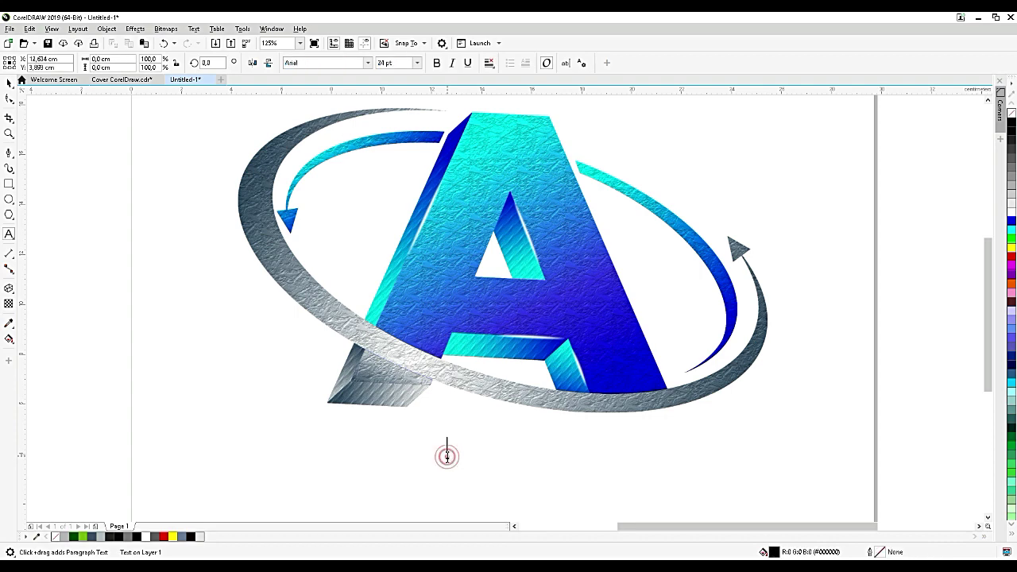
pyautogui.write('LOGO NAME')
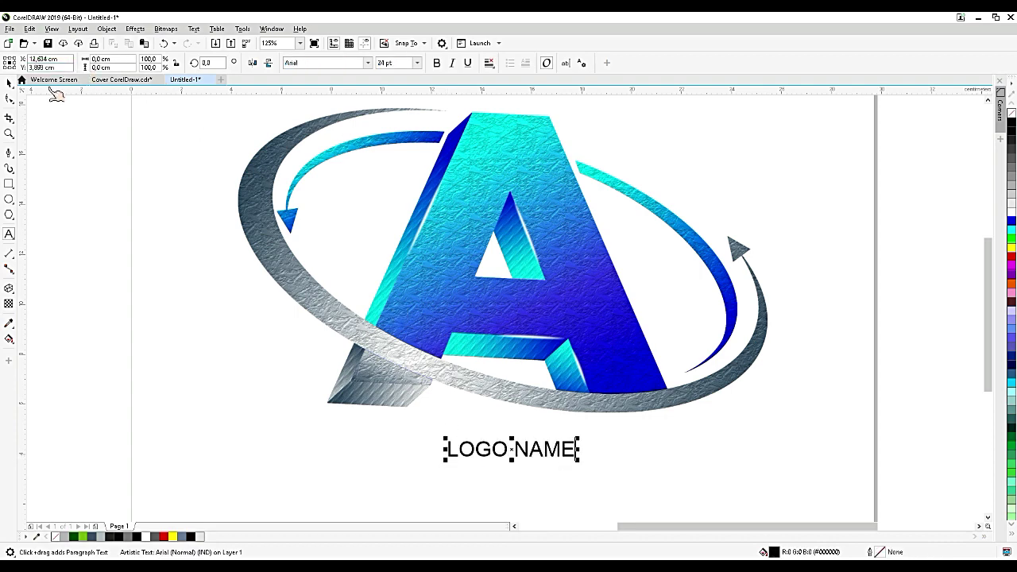
pyautogui.click(9, 83)
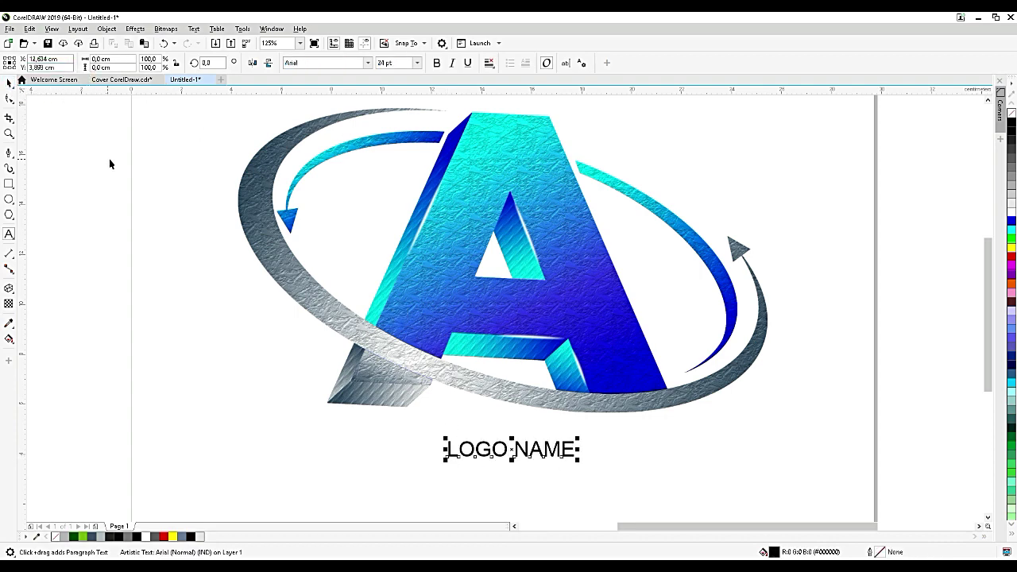
# - Set the LOGO NAME text in Montserrat ExtraBold, enlarge it to about 46 pt and position it centred beneath the emblem
pyautogui.click(367, 64)
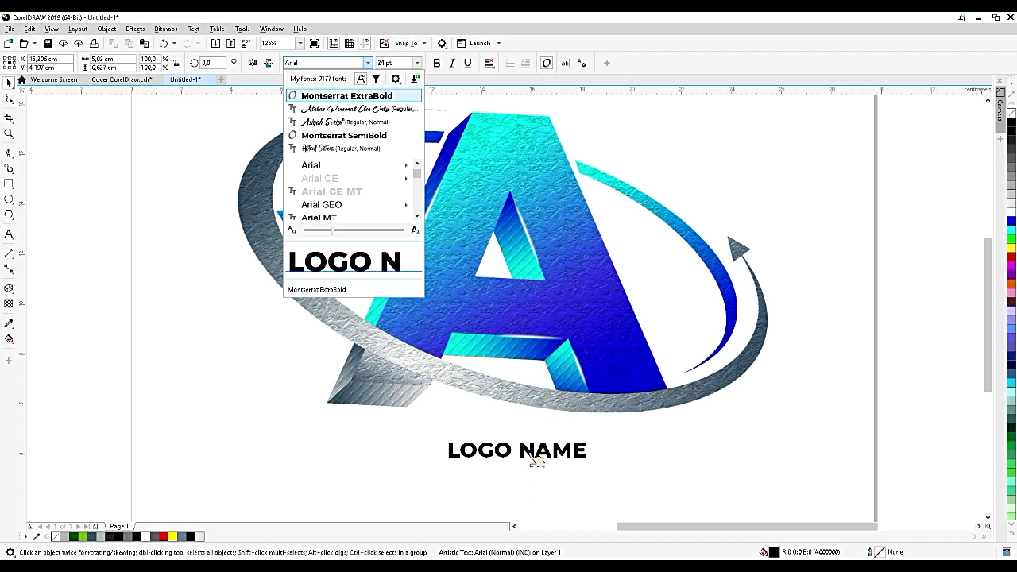
pyautogui.press('Escape')
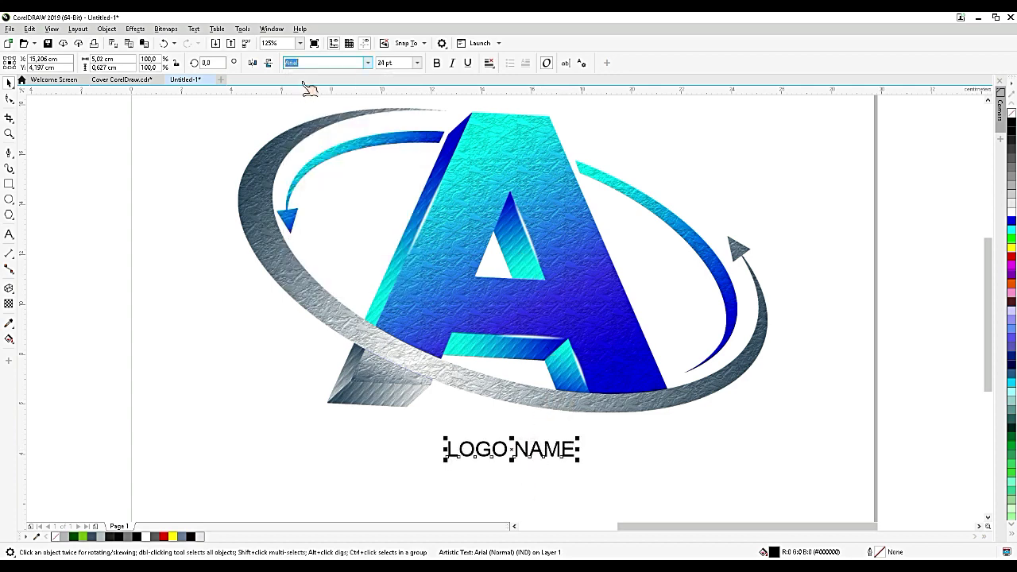
pyautogui.click(368, 63)
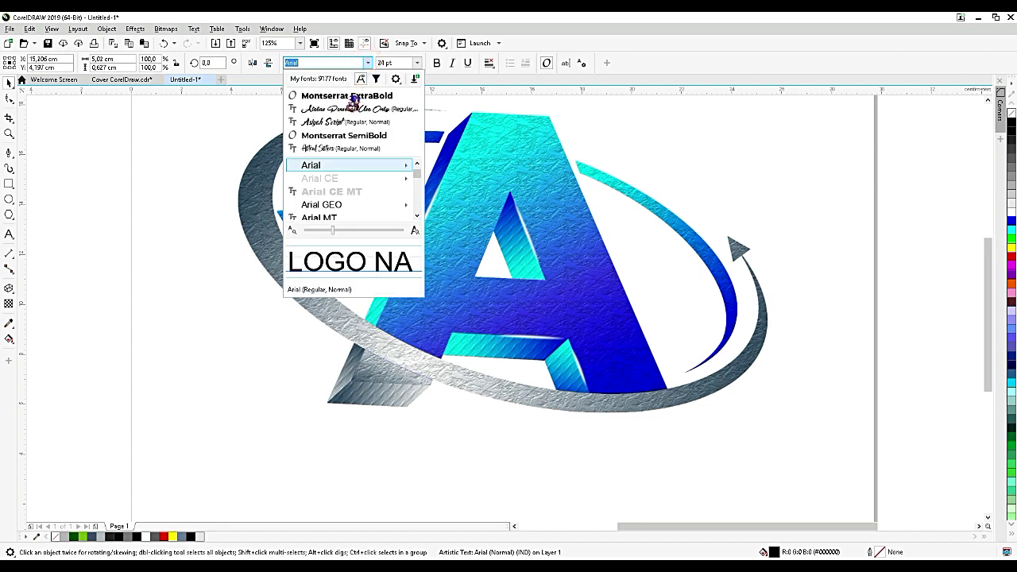
pyautogui.click(343, 97)
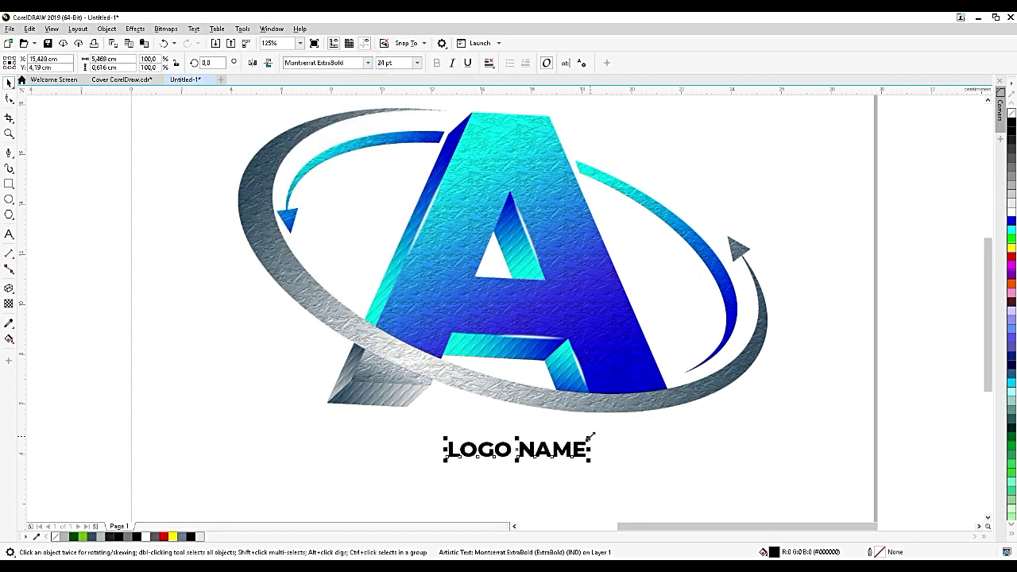
pyautogui.moveTo(618, 427); pyautogui.dragTo(664, 409)
pyautogui.moveTo(570, 451); pyautogui.dragTo(569, 446)
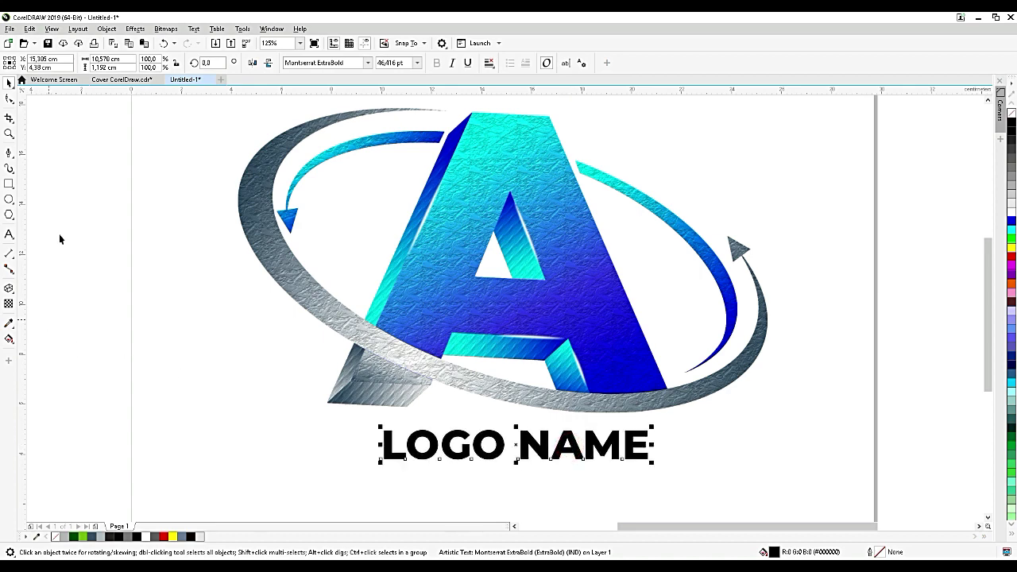
# - Copy only the fill property from the front face of the A onto the LOGO NAME text
pyautogui.click(29, 28)
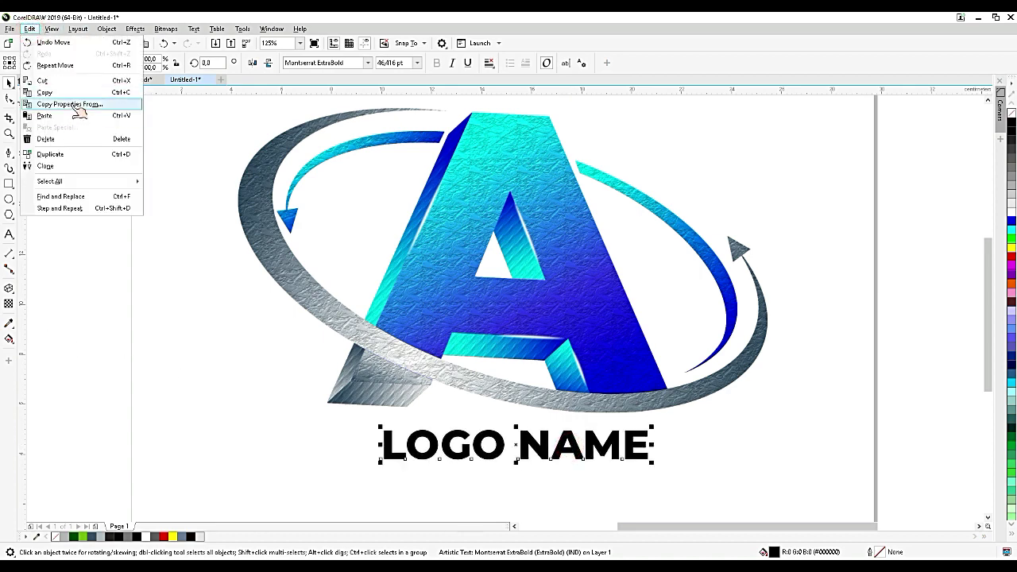
pyautogui.click(70, 103)
pyautogui.click(436, 288)
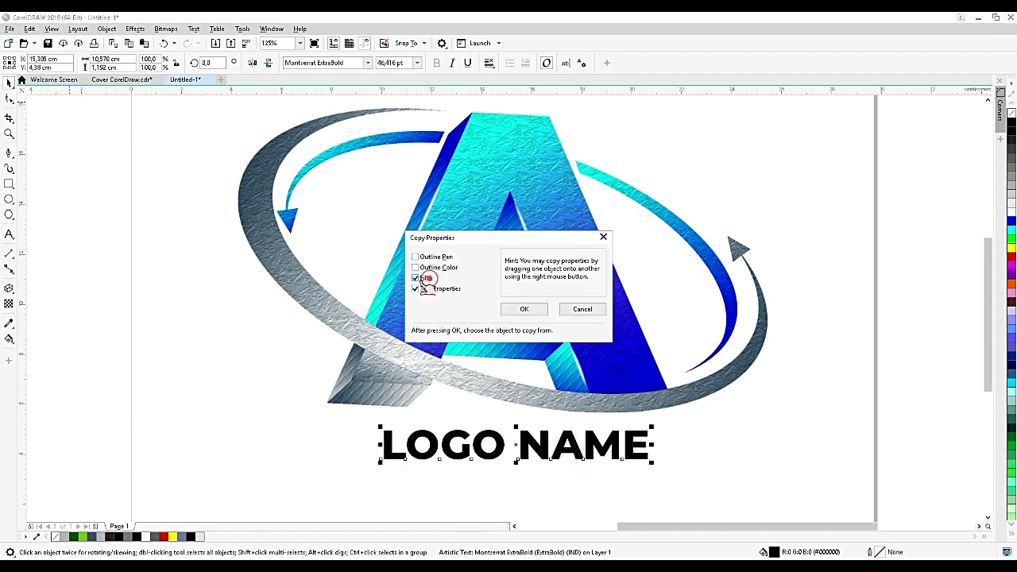
pyautogui.click(416, 289)
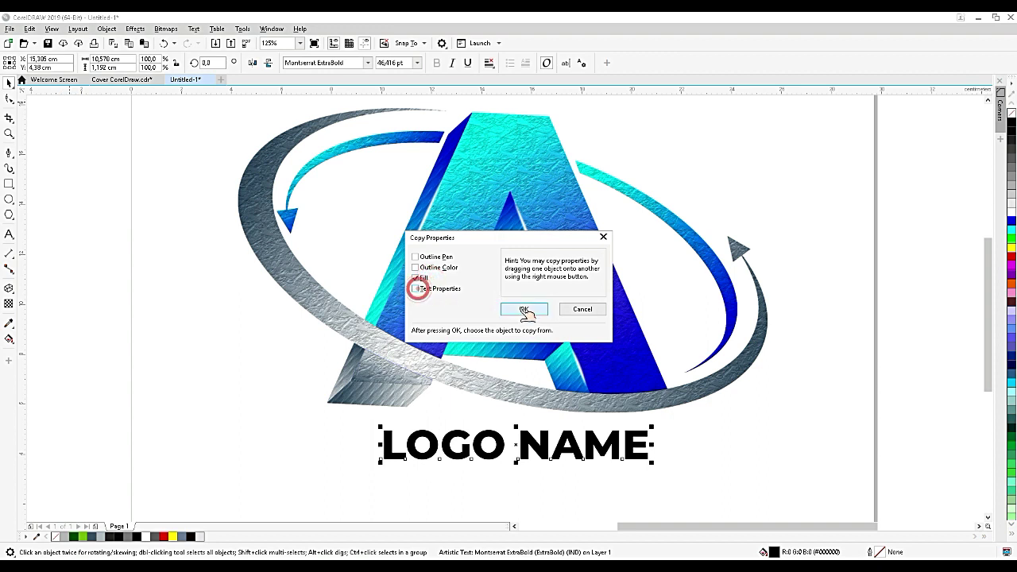
pyautogui.click(523, 309)
pyautogui.click(439, 317)
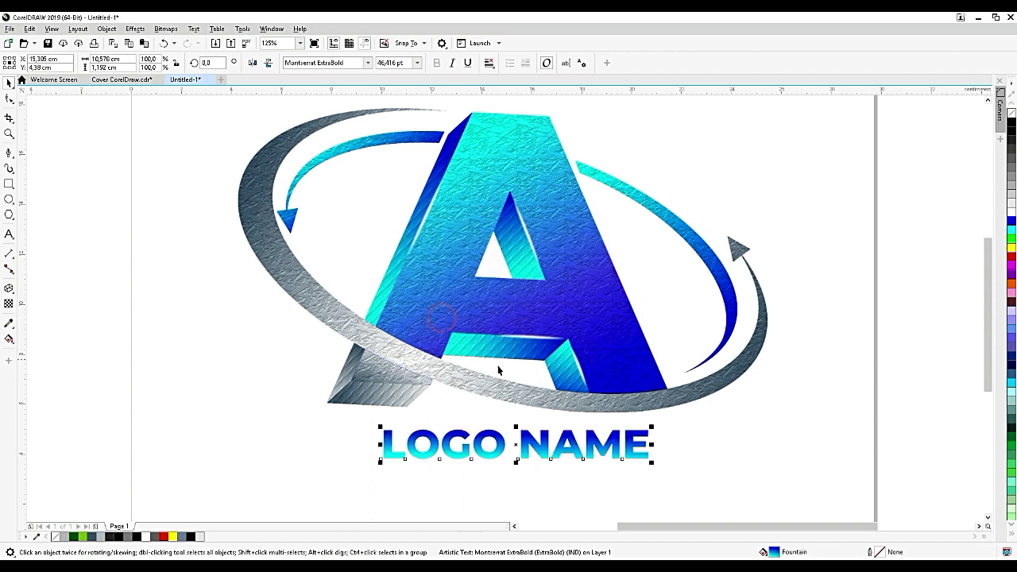
# - Apply a Bump Map effect with the Swirls preset to the LOGO NAME text, after trying the Thatch preset
pyautogui.click(135, 28)
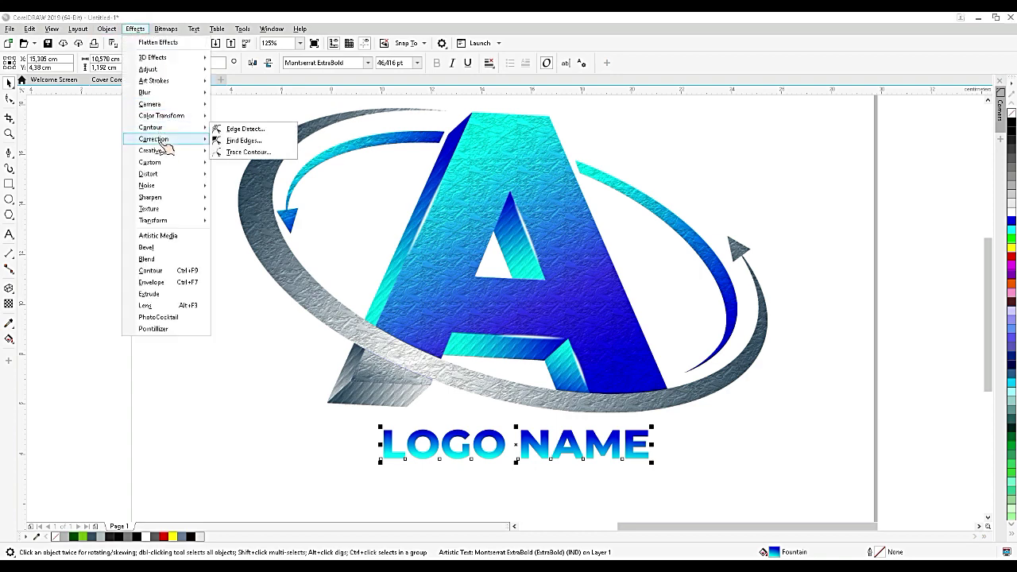
pyautogui.click(242, 166)
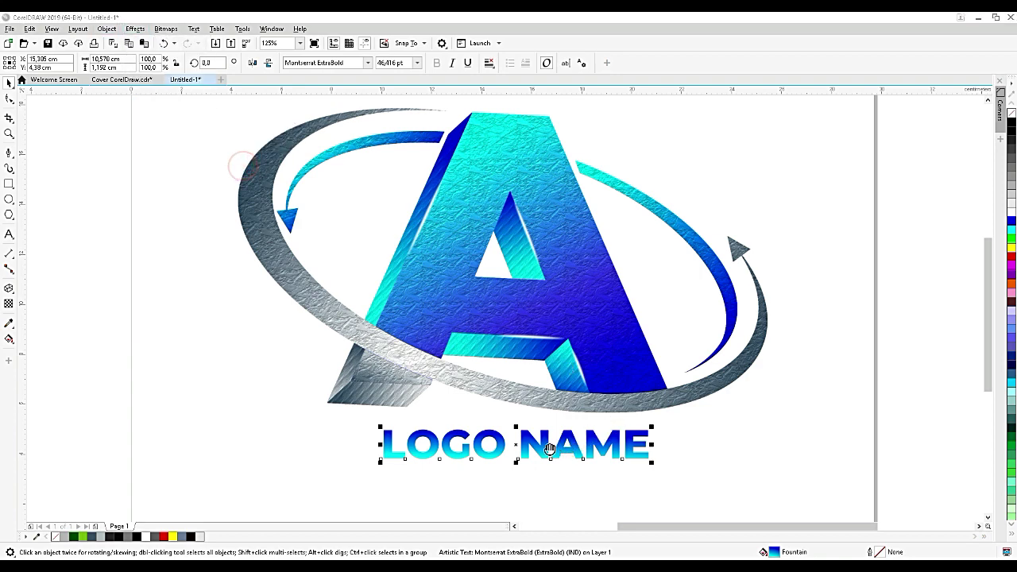
pyautogui.moveTo(521, 236); pyautogui.dragTo(774, 184)
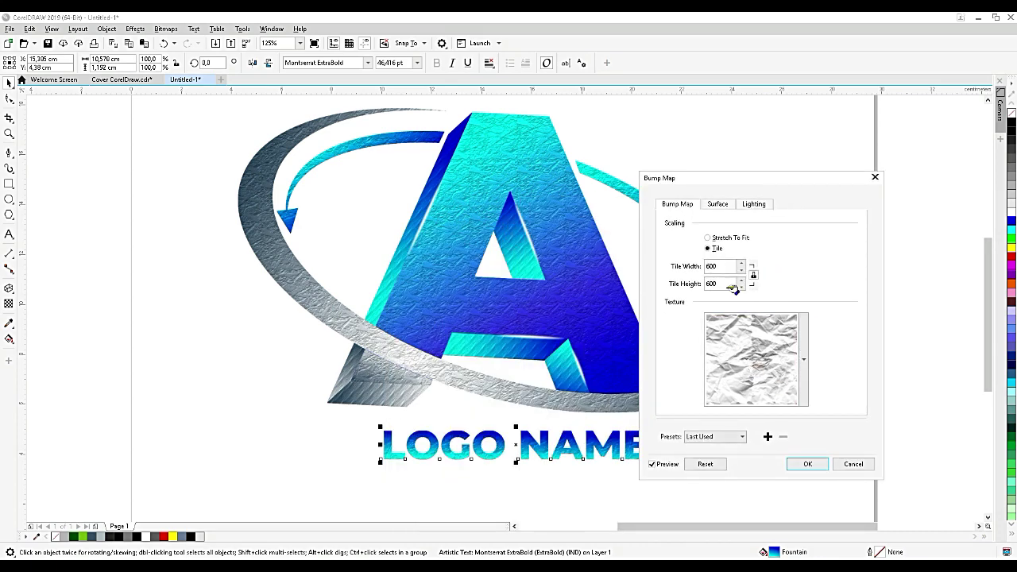
pyautogui.click(731, 436)
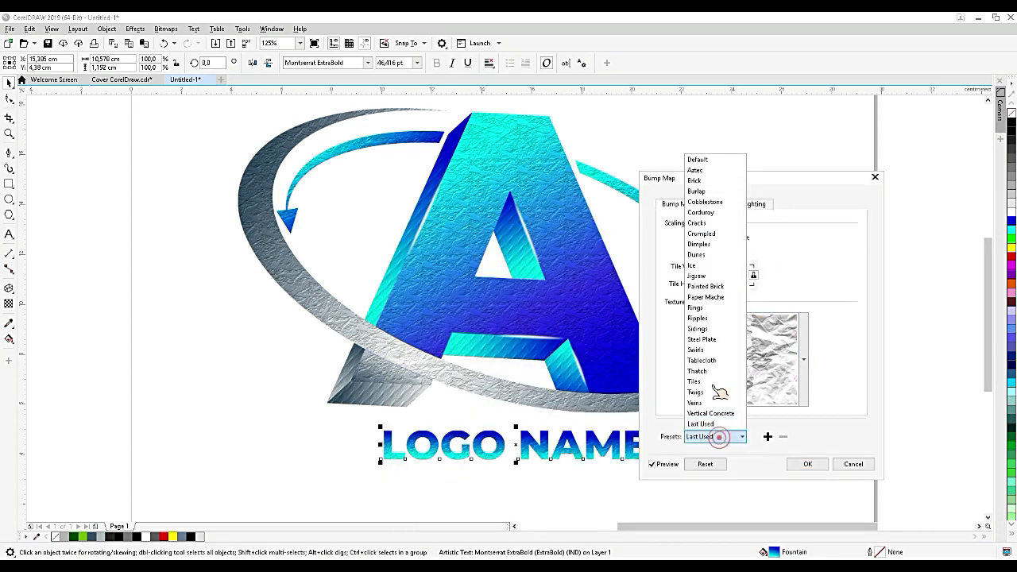
pyautogui.click(715, 372)
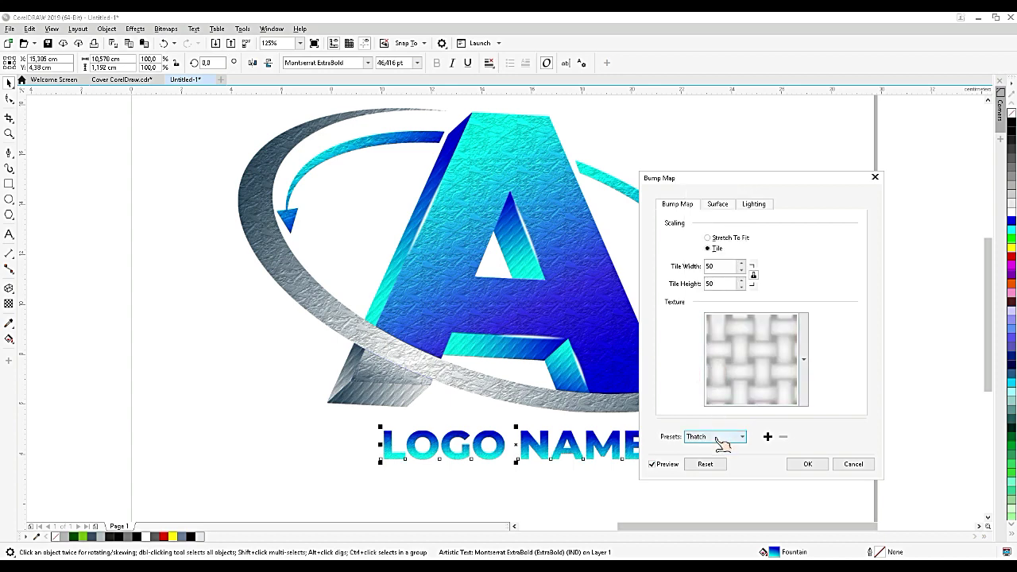
pyautogui.click(717, 437)
pyautogui.click(709, 346)
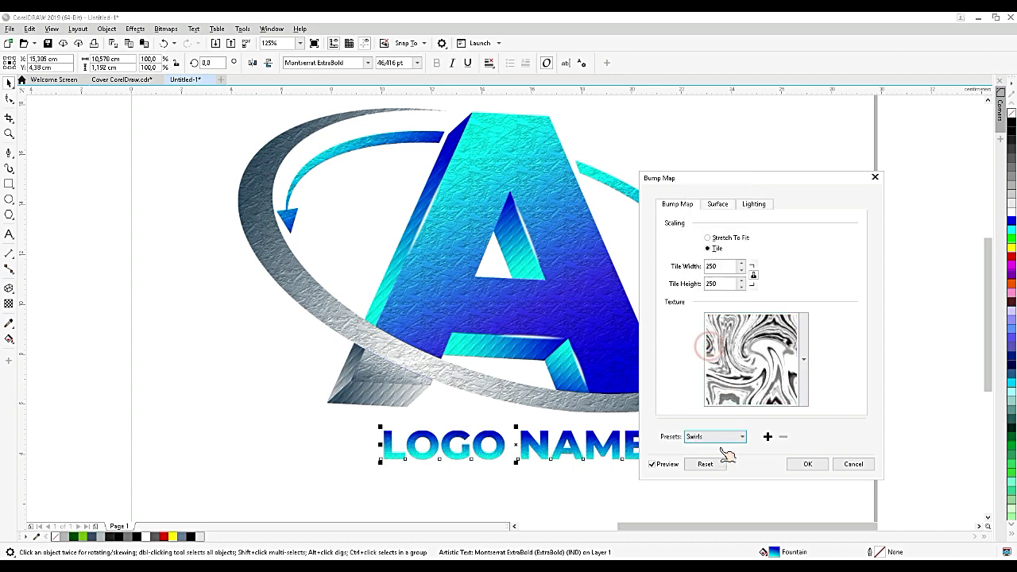
pyautogui.click(796, 464)
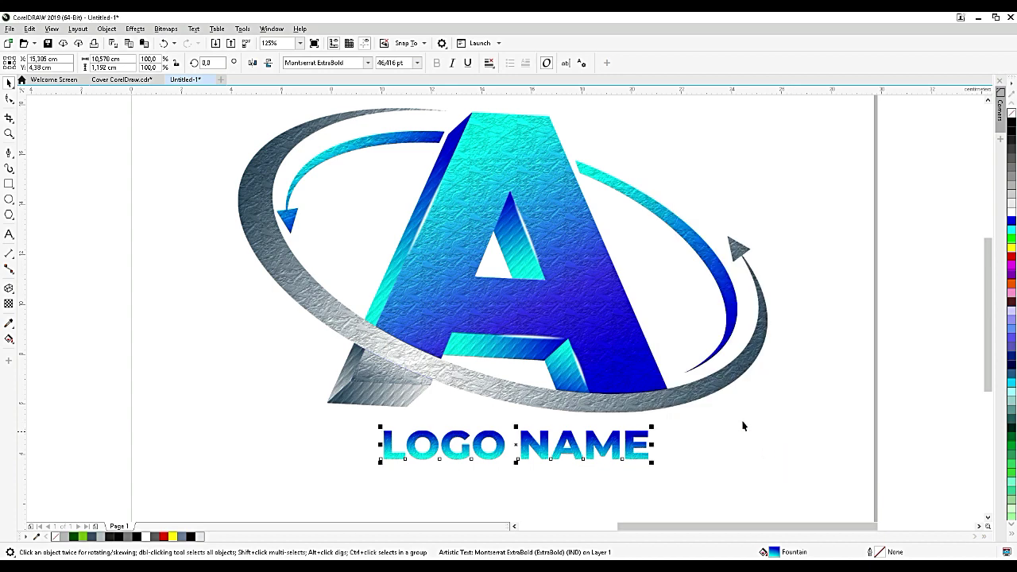
# - Group the logo emblem with the LOGO NAME text and deselect the group
pyautogui.press('F3')
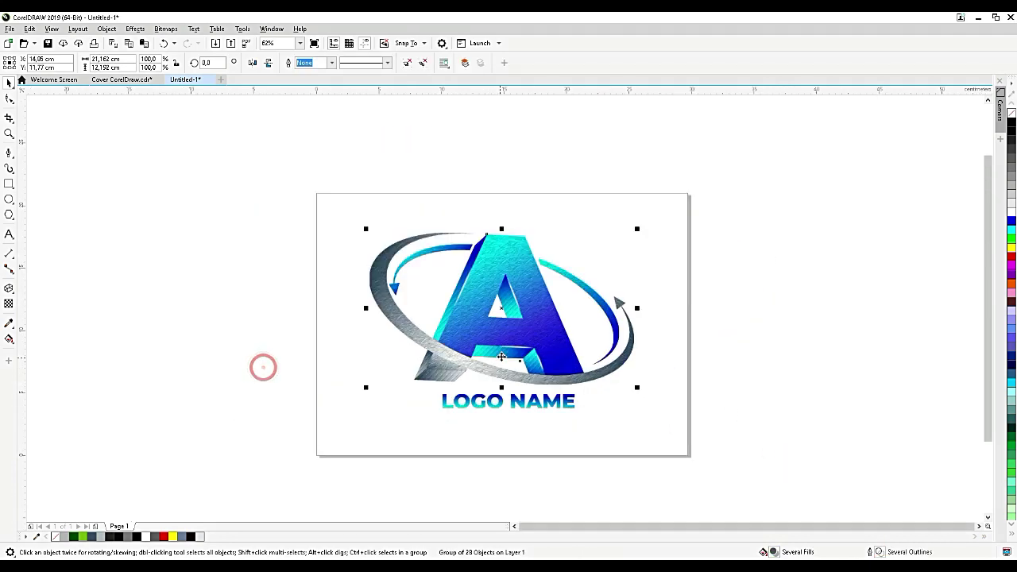
pyautogui.moveTo(690, 470); pyautogui.dragTo(354, 214)
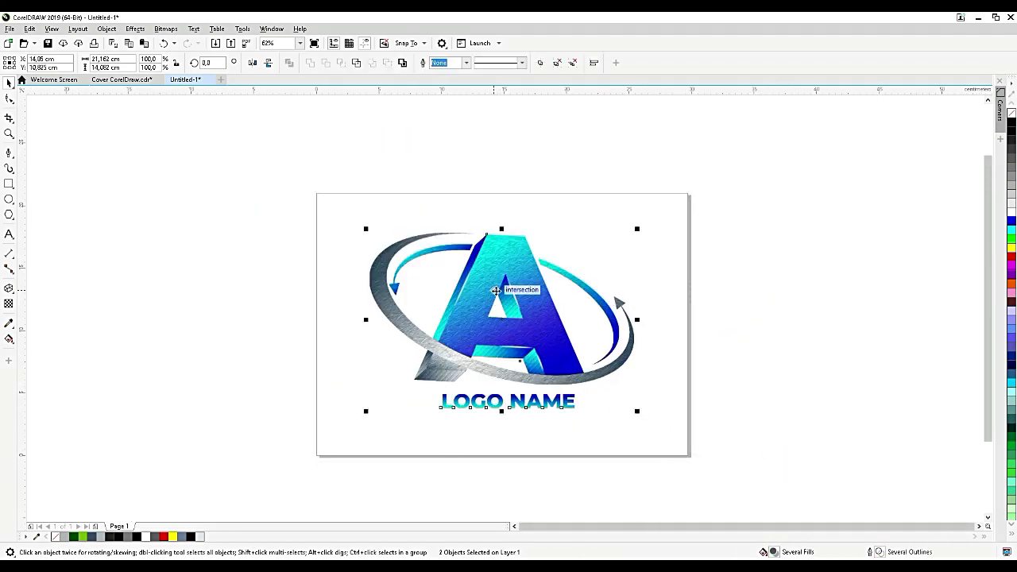
pyautogui.hotkey('ctrl', 'g')
pyautogui.click(176, 301)
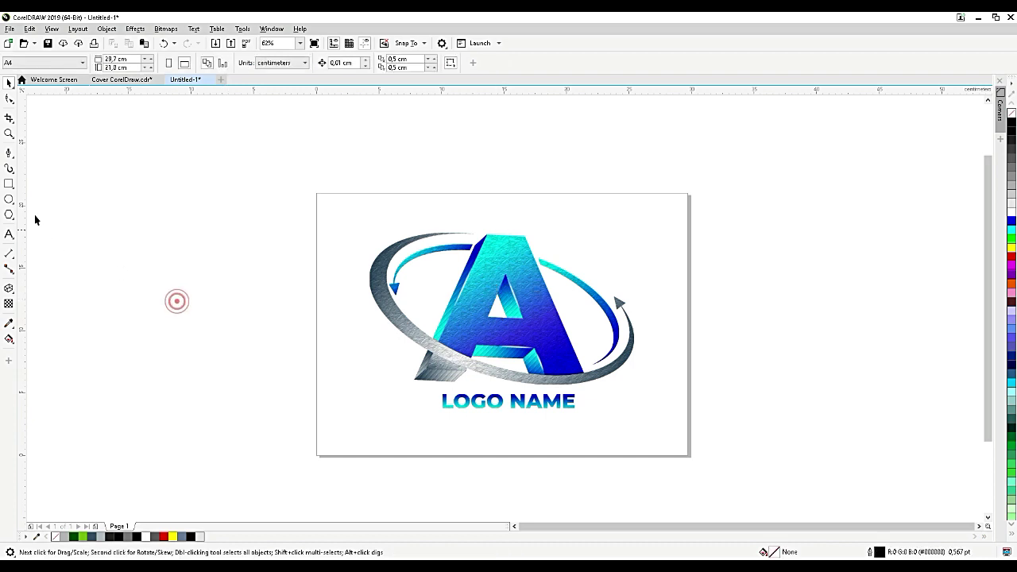
# - Add a page-sized rectangle behind the logo, try grey fills on it, settle on 10% Black and remove its outline
pyautogui.doubleClick(9, 184)
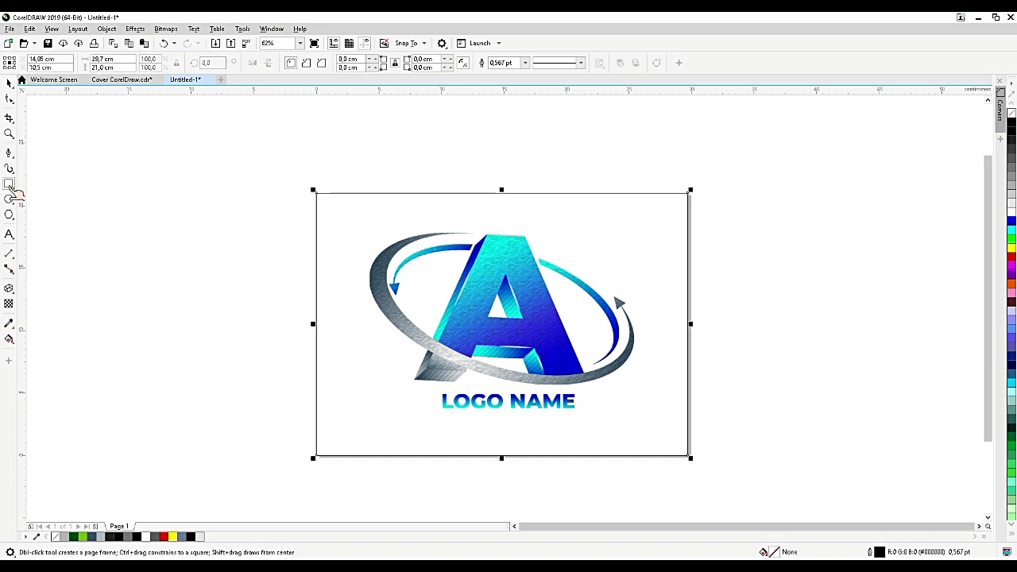
pyautogui.click(199, 537)
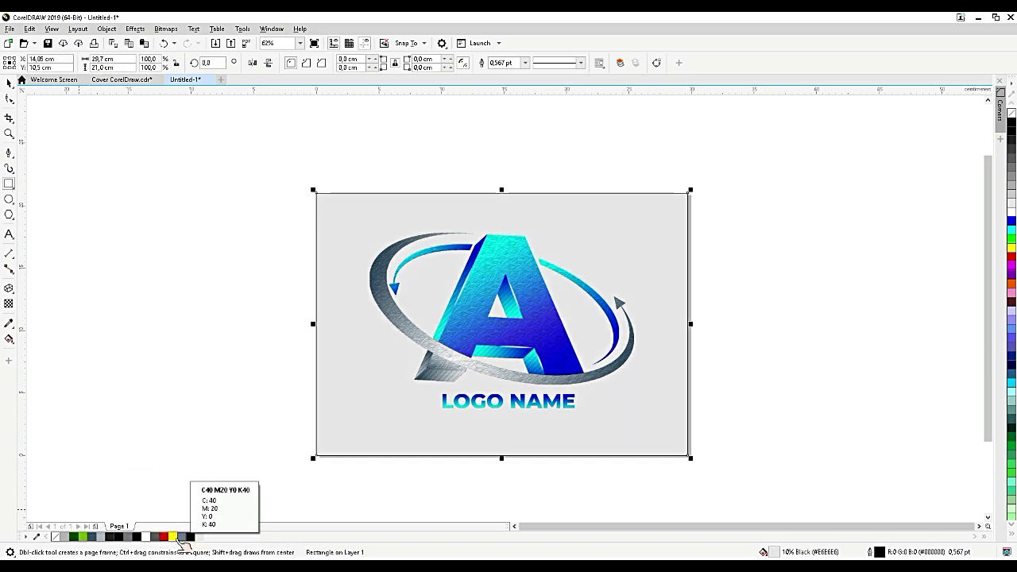
pyautogui.click(101, 537)
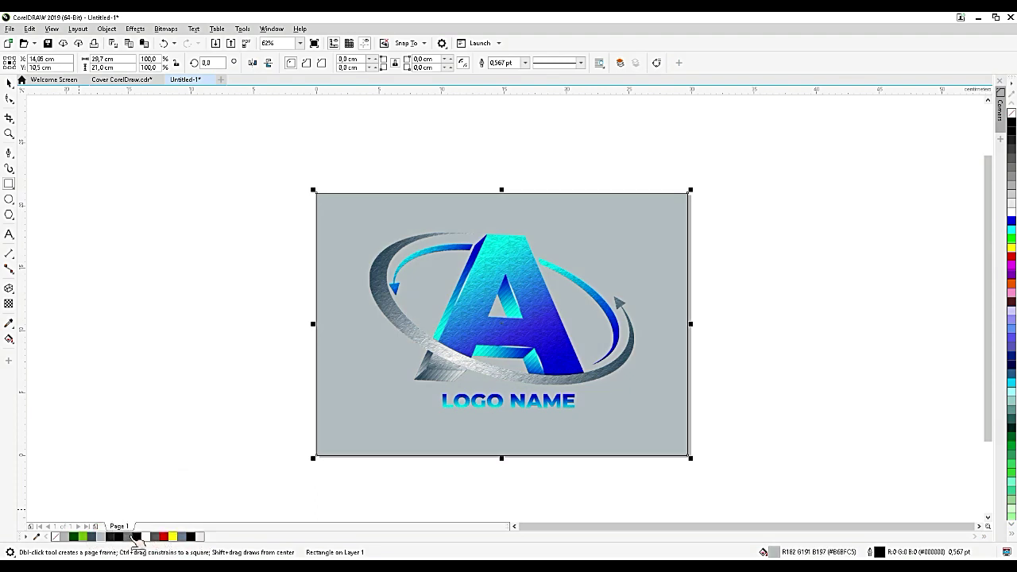
pyautogui.click(127, 538)
pyautogui.click(100, 537)
pyautogui.click(199, 537)
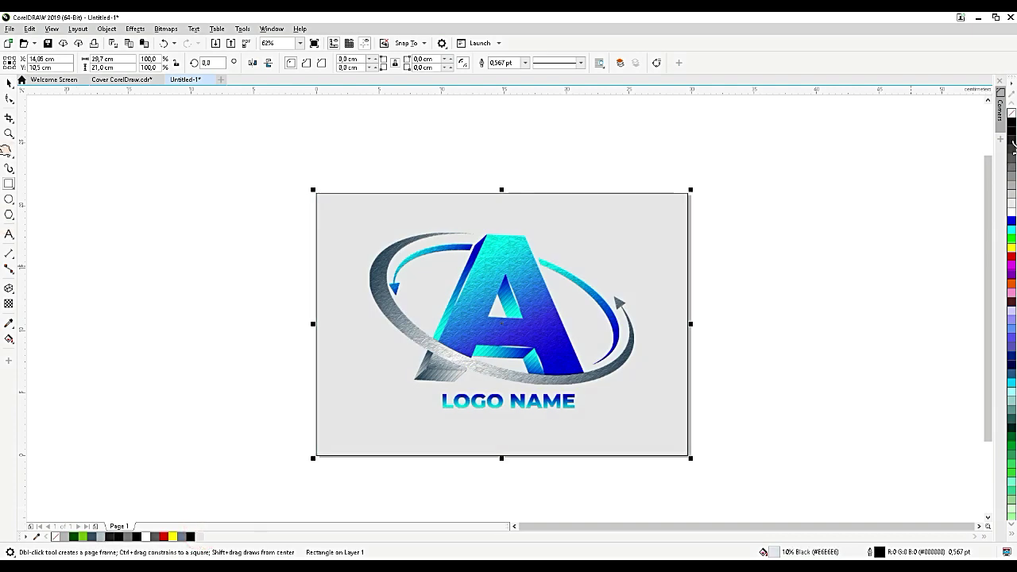
pyautogui.rightClick(1011, 113)
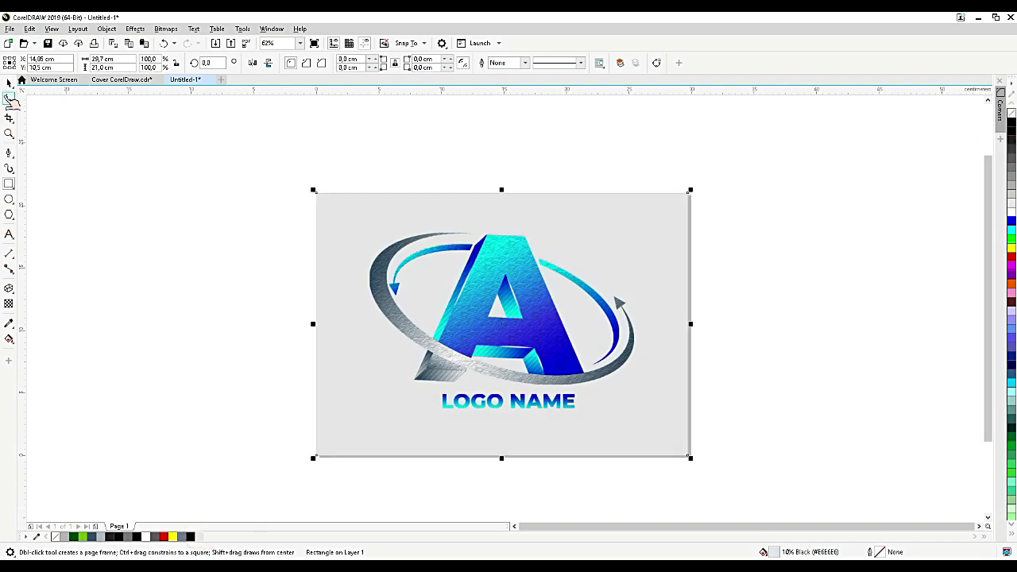
pyautogui.press('space')
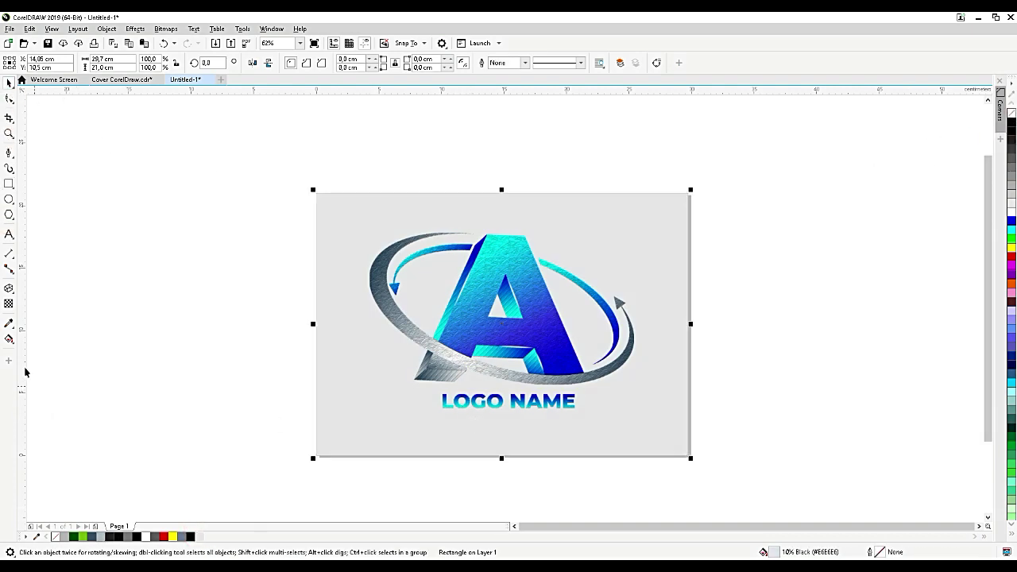
# - Apply a vertical linear fountain fill to the background rectangle, running from cyan at its bottom edge to blue at its top edge
pyautogui.click(9, 340)
pyautogui.click(50, 337)
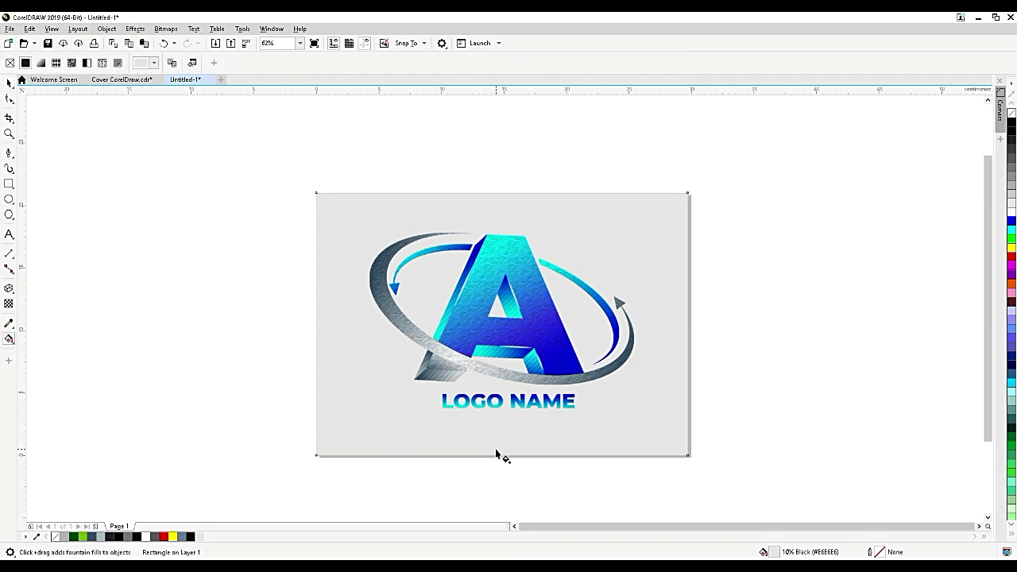
pyautogui.moveTo(495, 452); pyautogui.dragTo(509, 196)
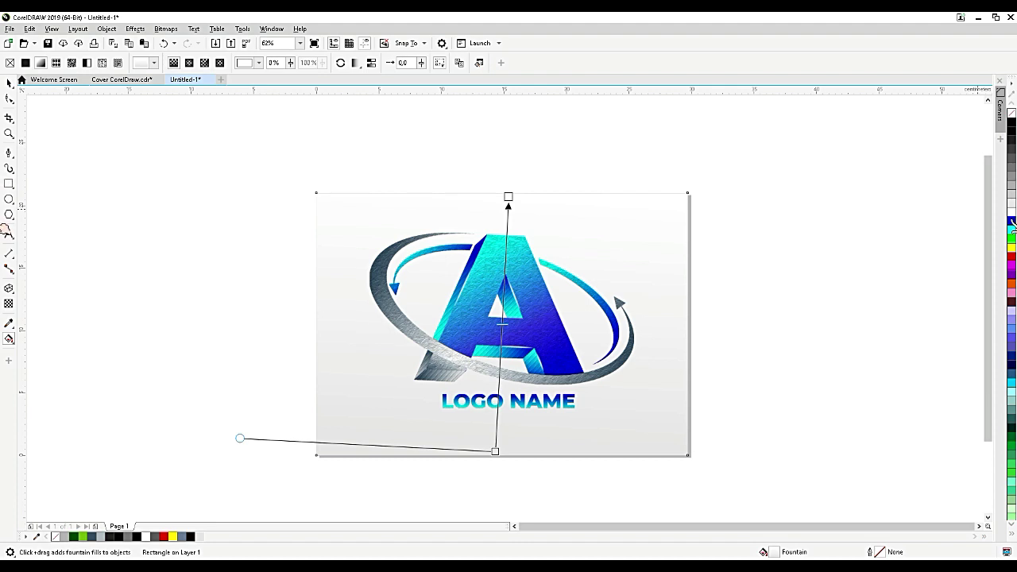
pyautogui.moveTo(551, 228); pyautogui.dragTo(507, 196)
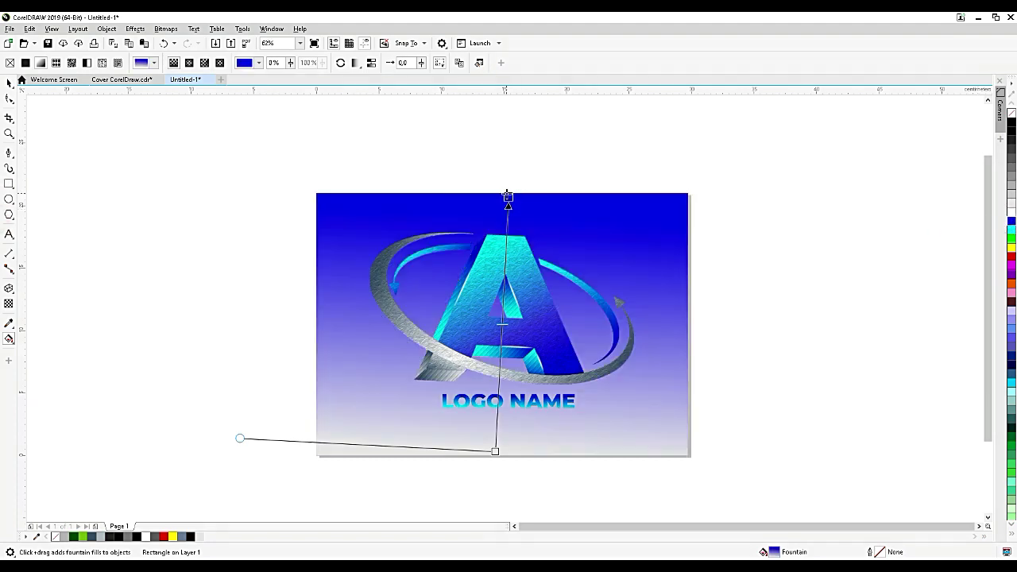
pyautogui.moveTo(1012, 229); pyautogui.dragTo(501, 454)
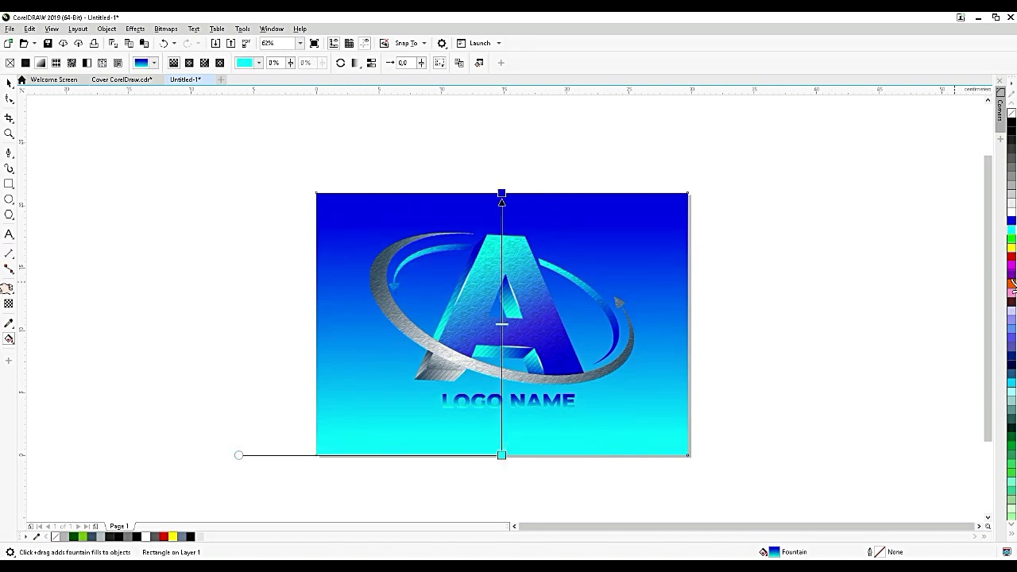
# - Try orange at the bottom of the background gradient, replace it with red, set the top colour to yellow and deselect
pyautogui.moveTo(1011, 286); pyautogui.dragTo(500, 456)
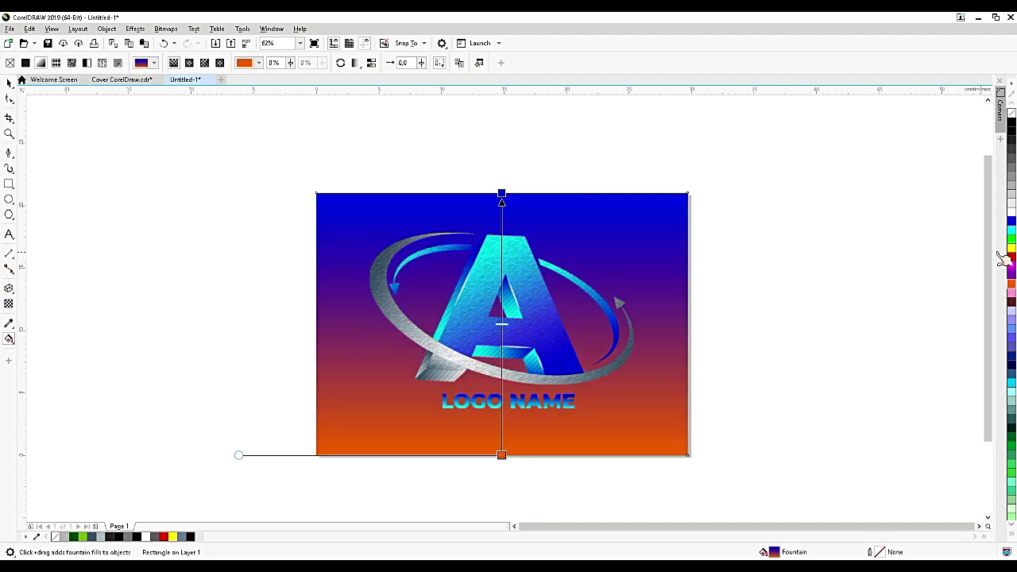
pyautogui.moveTo(1009, 256); pyautogui.dragTo(500, 454)
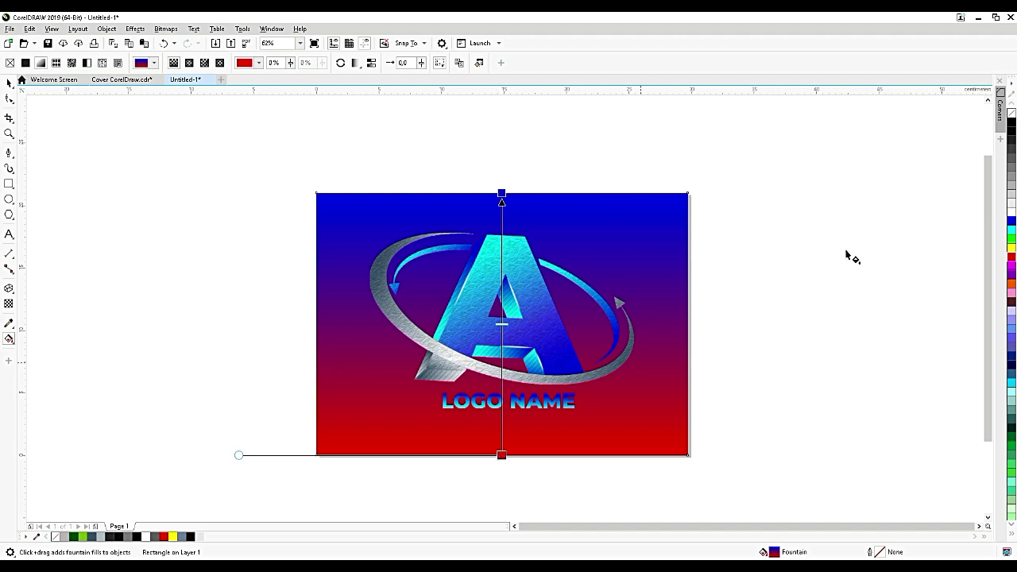
pyautogui.moveTo(1011, 247); pyautogui.dragTo(502, 194)
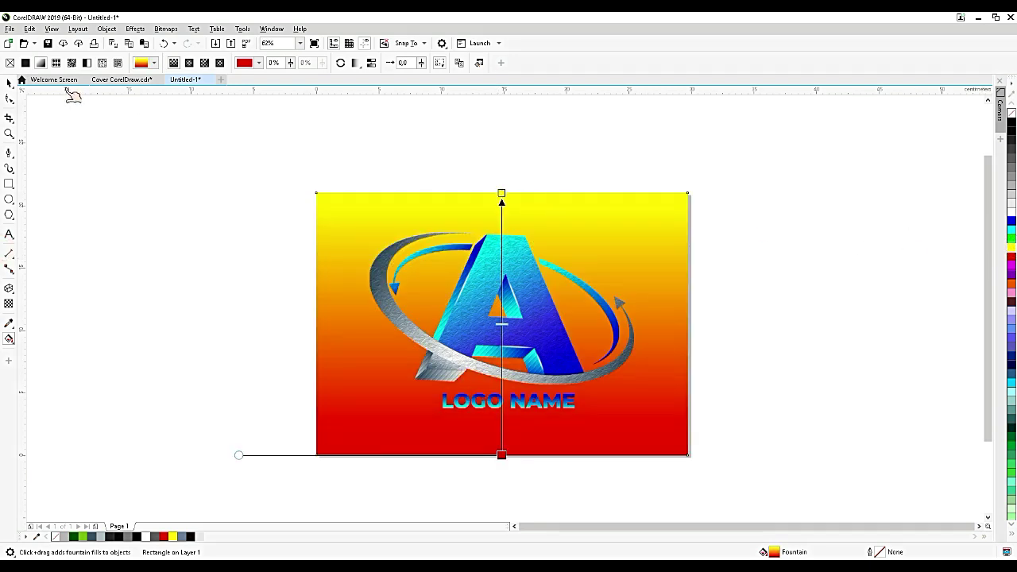
pyautogui.click(9, 83)
pyautogui.click(191, 246)
# - Set the view zoom to 100% to examine the finished logo against the gradient background
pyautogui.scroll(2, 406, 391)
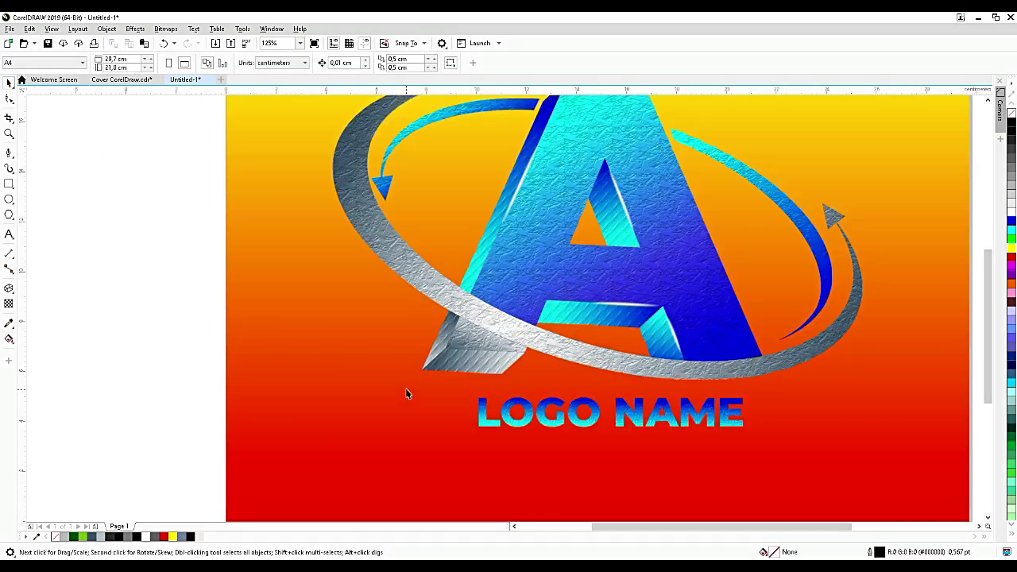
pyautogui.scroll(-2, 405, 392)
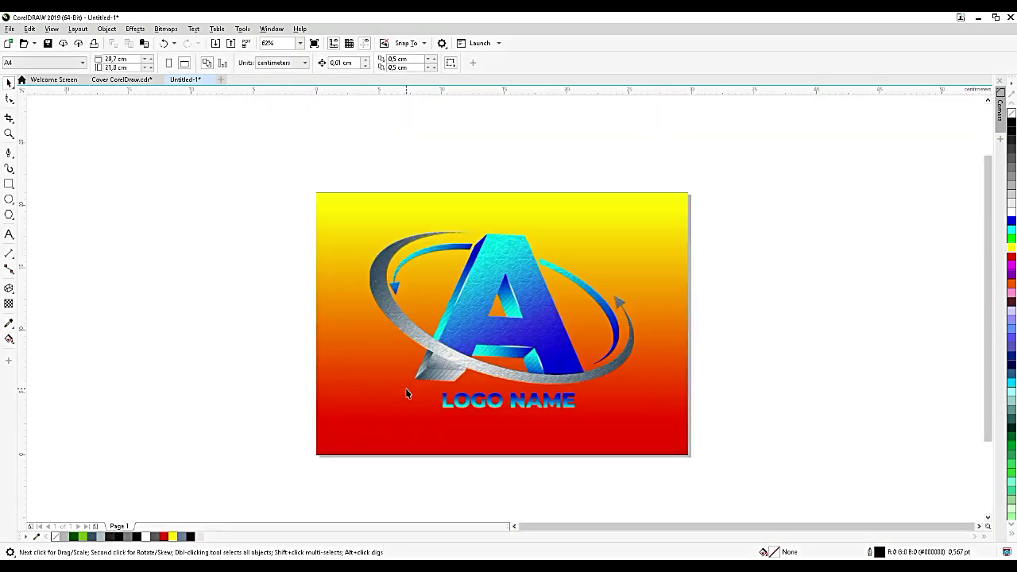
pyautogui.click(299, 43)
pyautogui.click(270, 117)
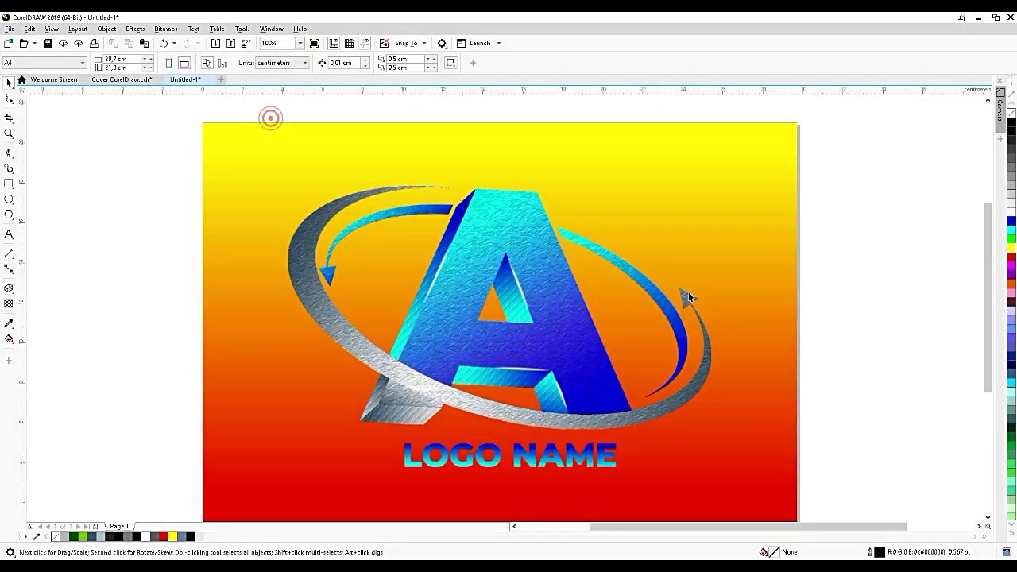